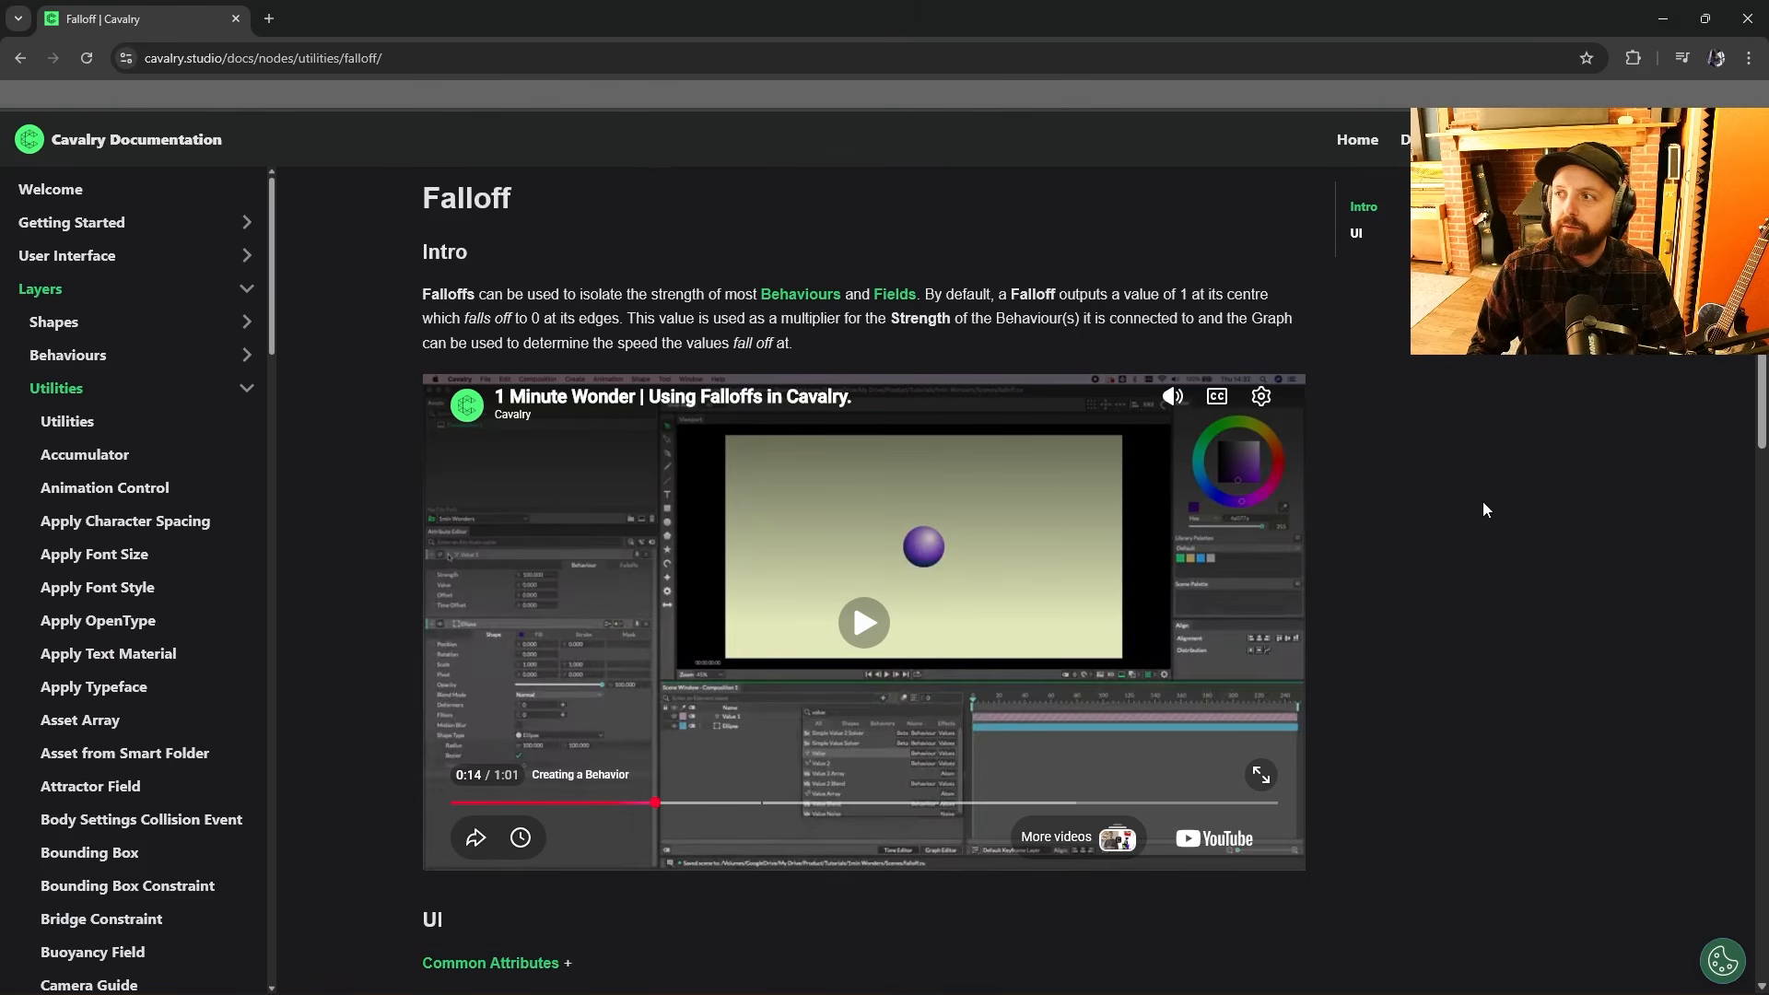
- Switch to Cavalry and load the Falloff demo scene from the Text category
scroll(887, 655, down, 20)
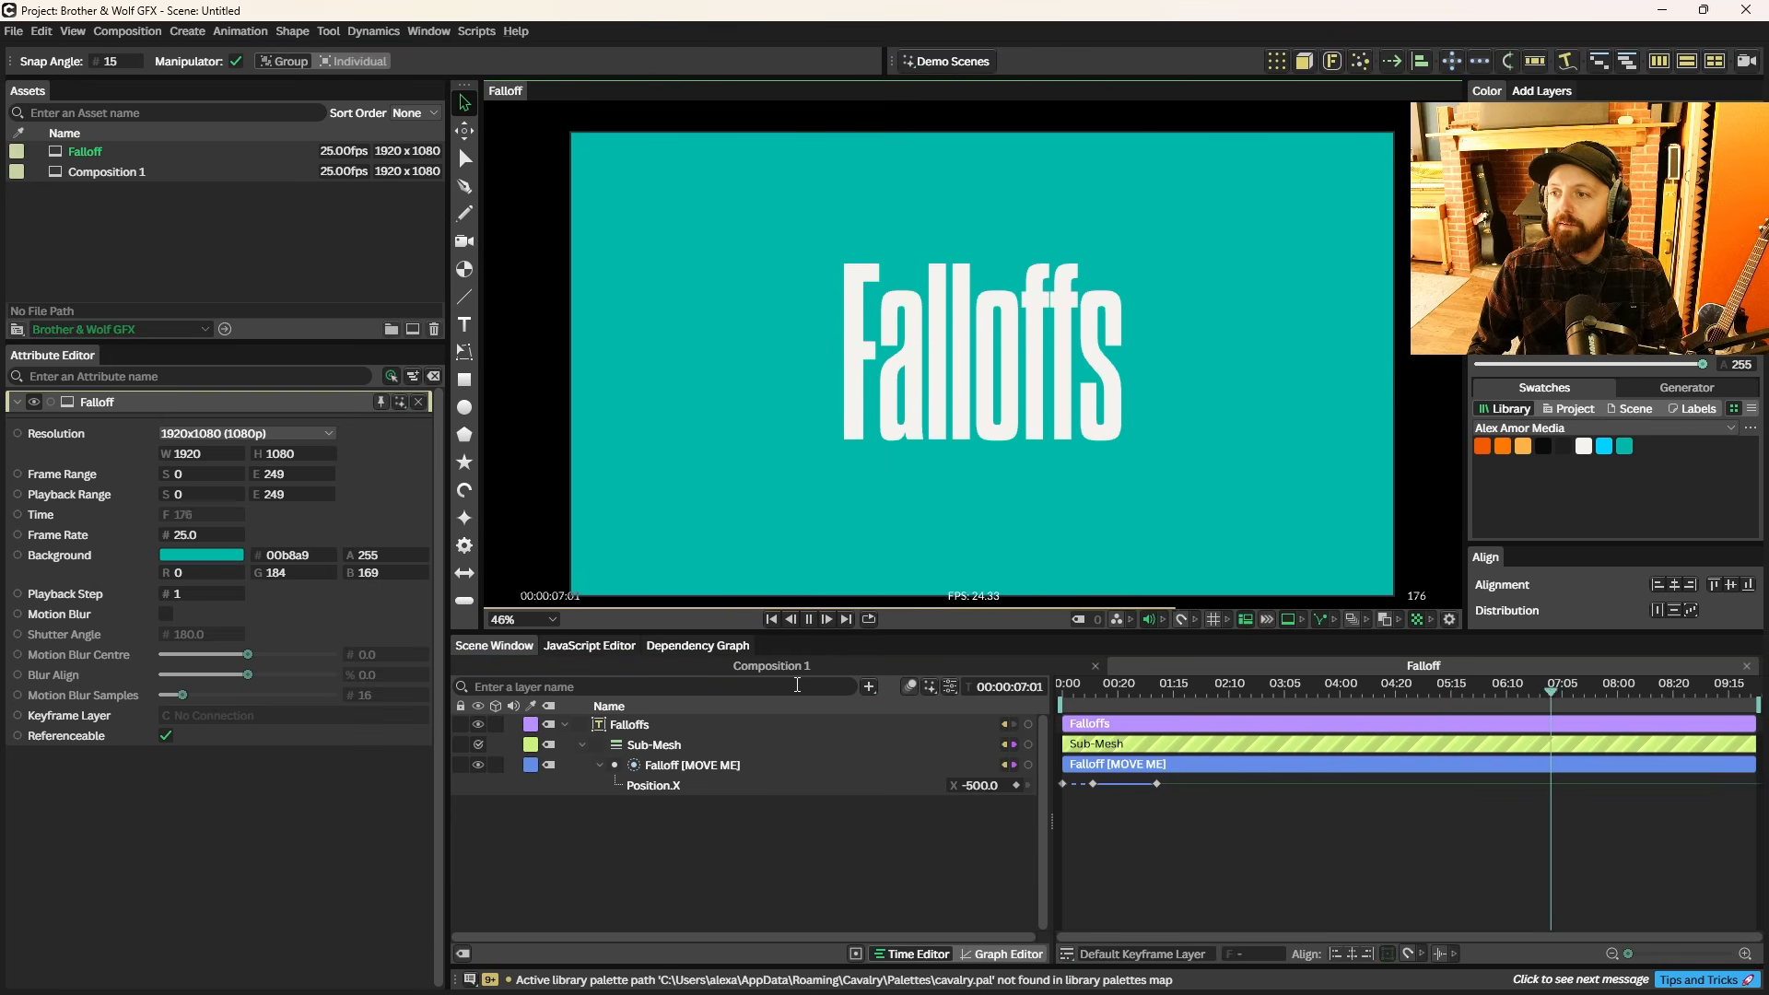
click(809, 620)
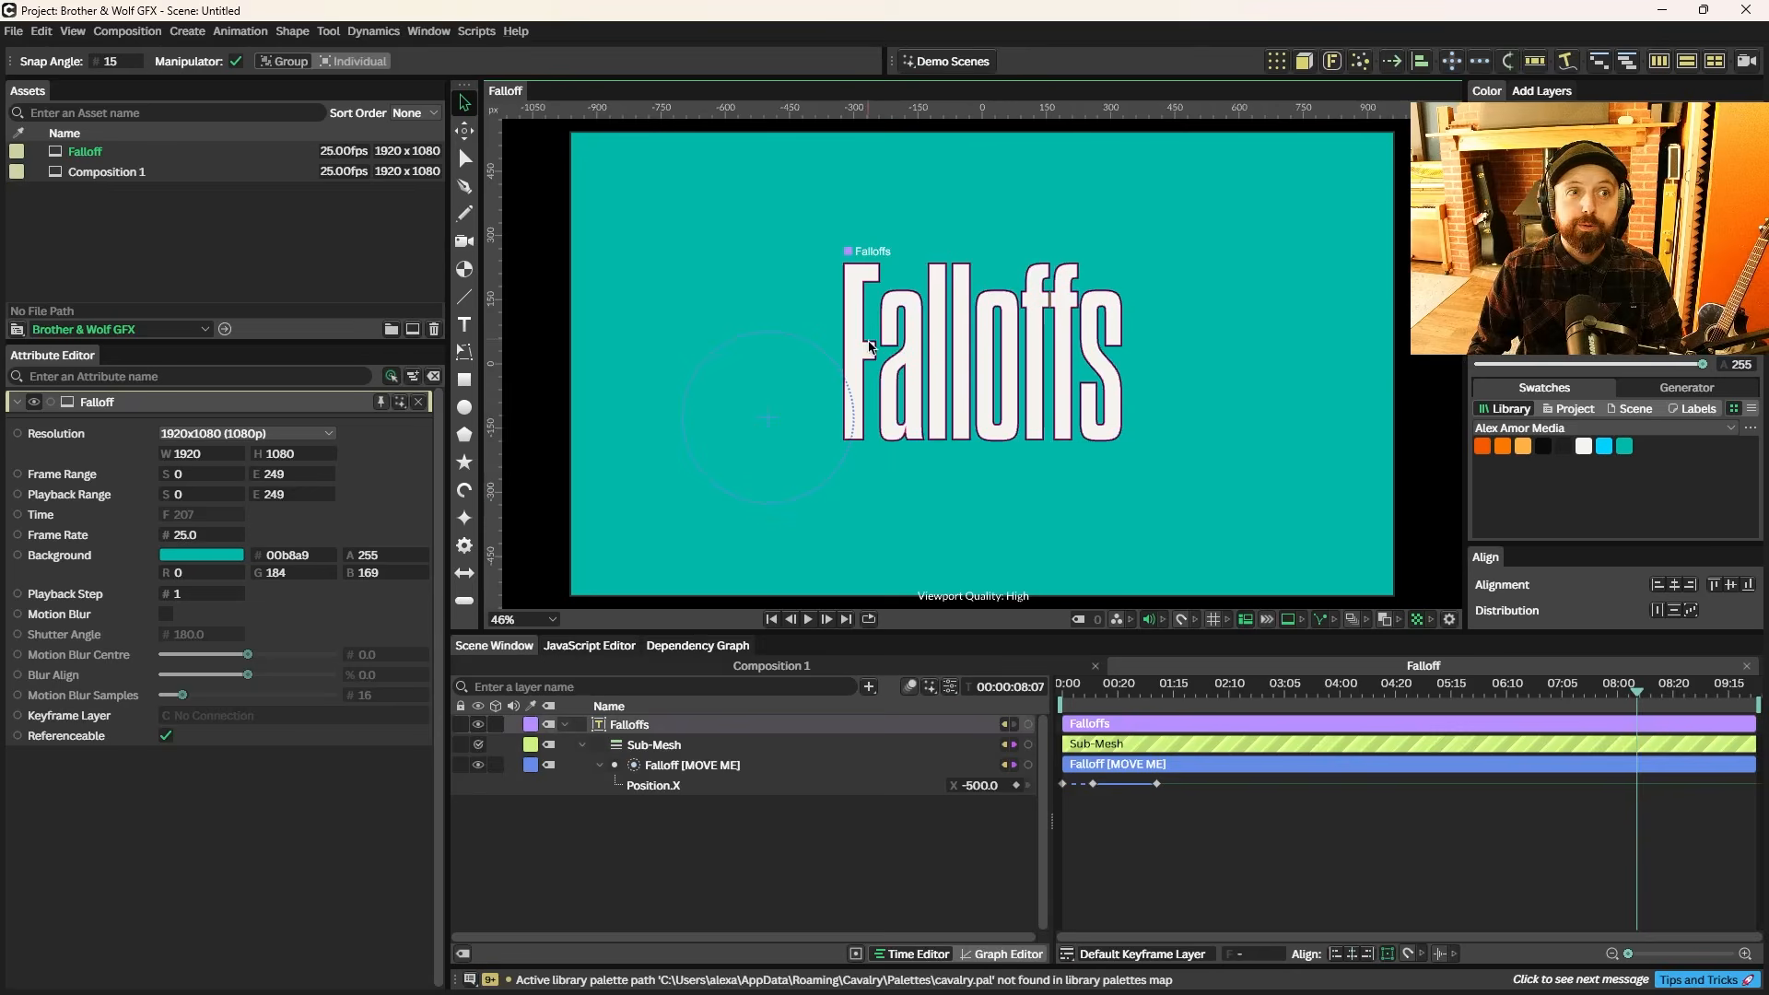
click(939, 65)
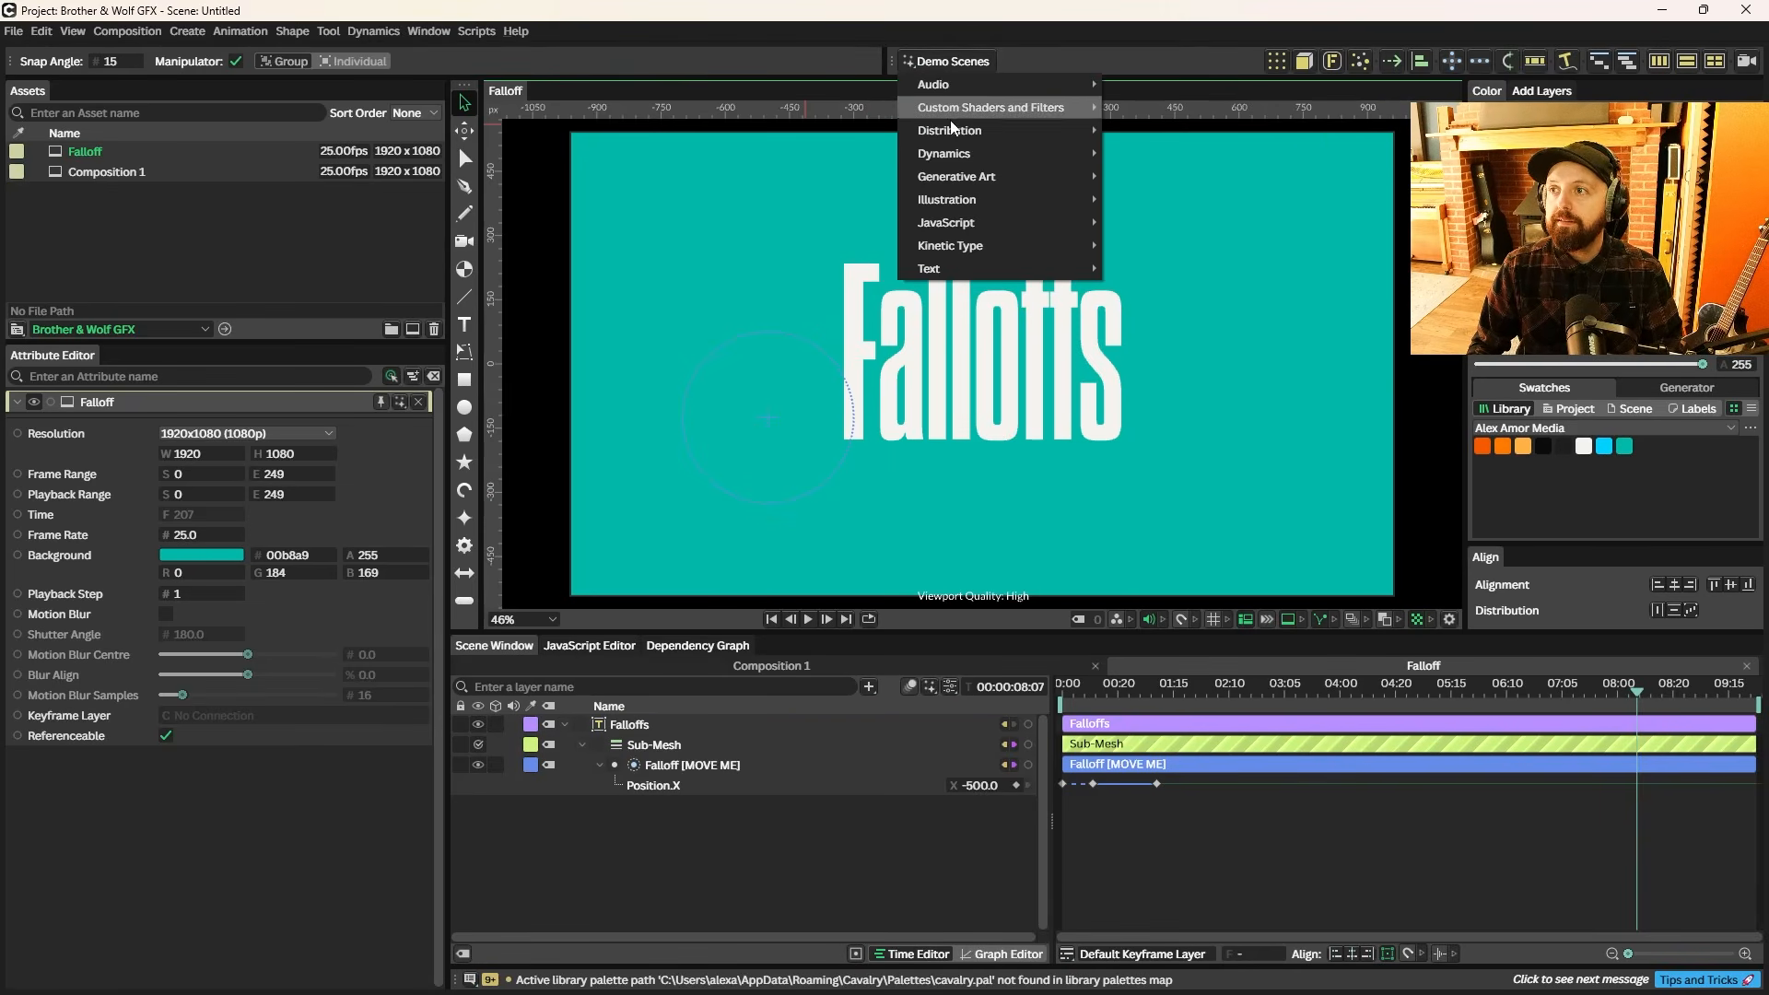
mouse_move(972, 269)
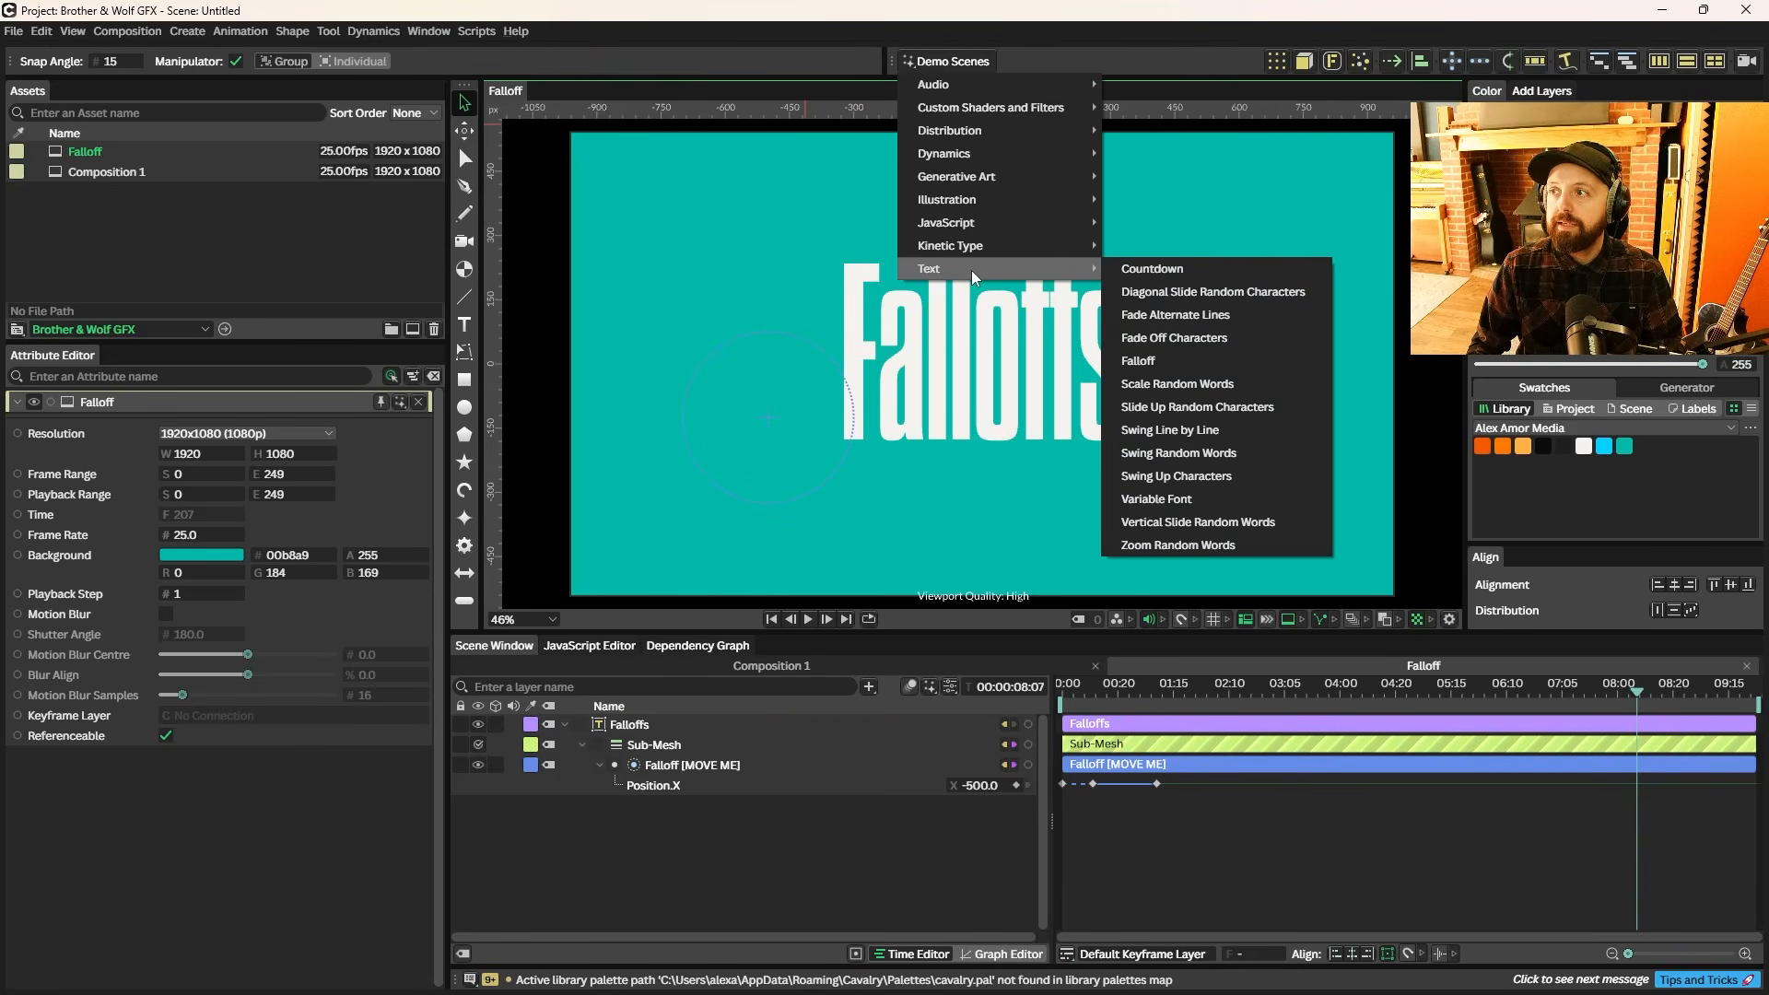
click(1186, 366)
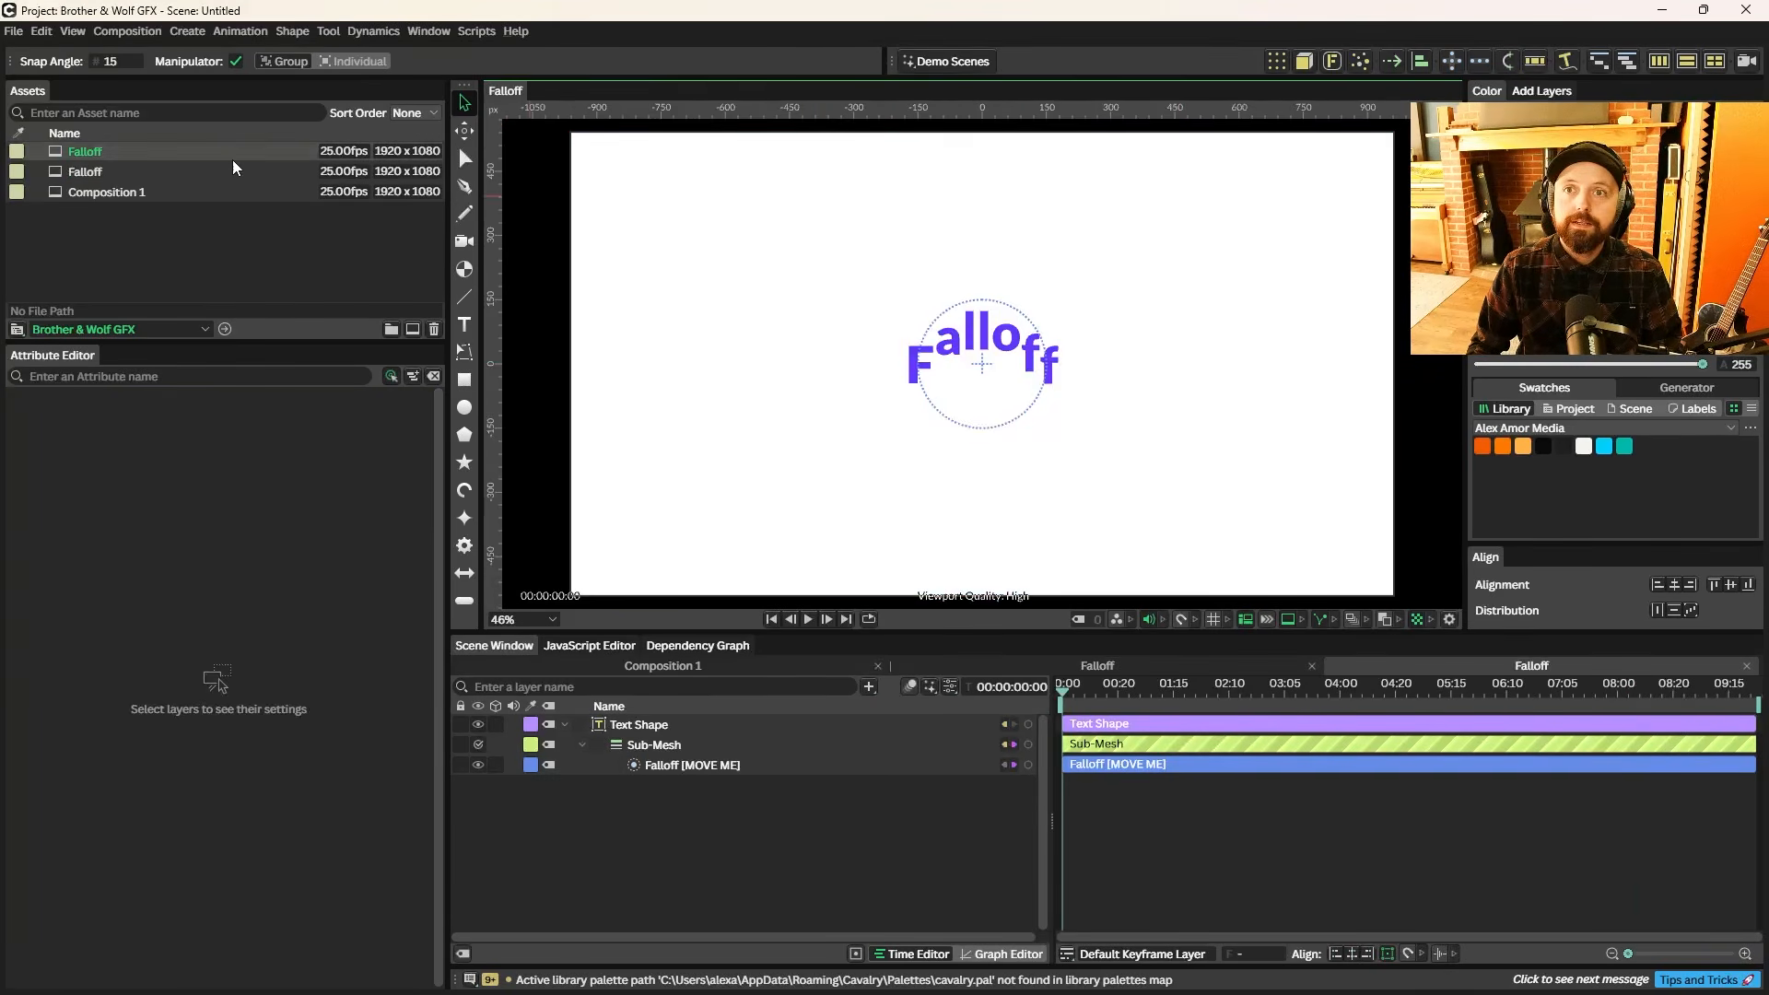
mouse_move(195, 155)
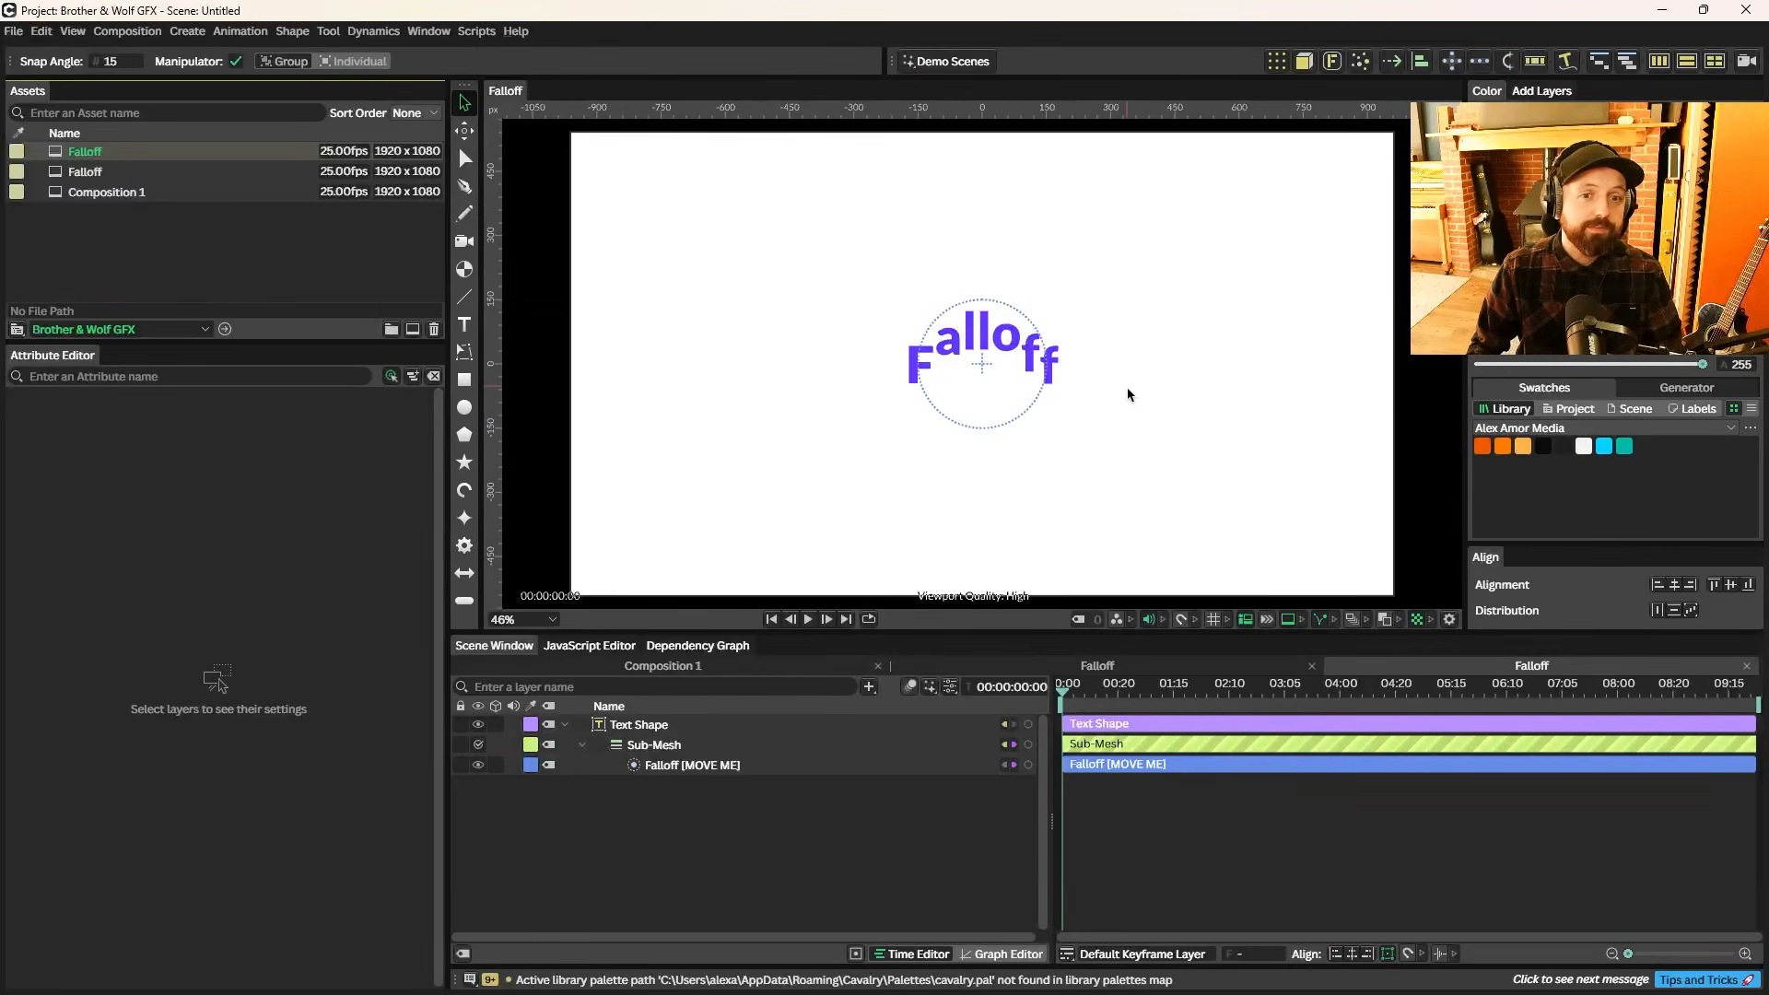
- Look at the existing teal Falloffs composition and its keyframed falloff, and return to the demo Falloff composition
double_click(138, 177)
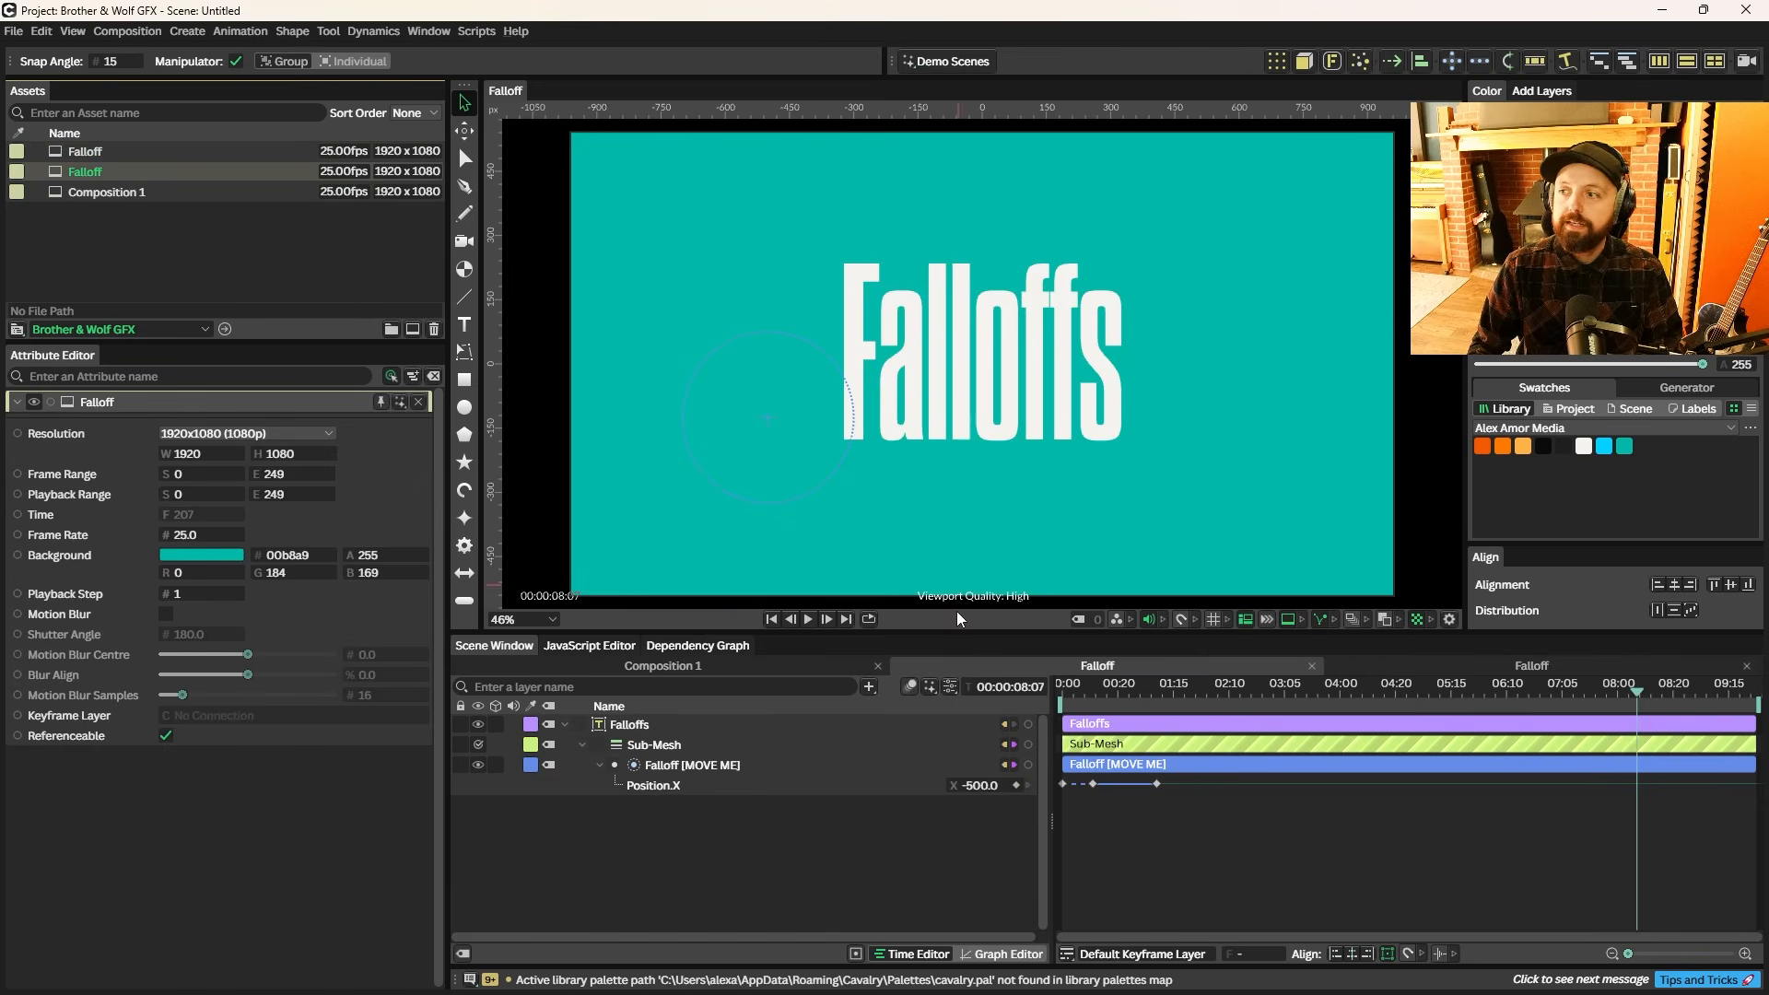
drag(1107, 693, 1168, 691)
double_click(148, 157)
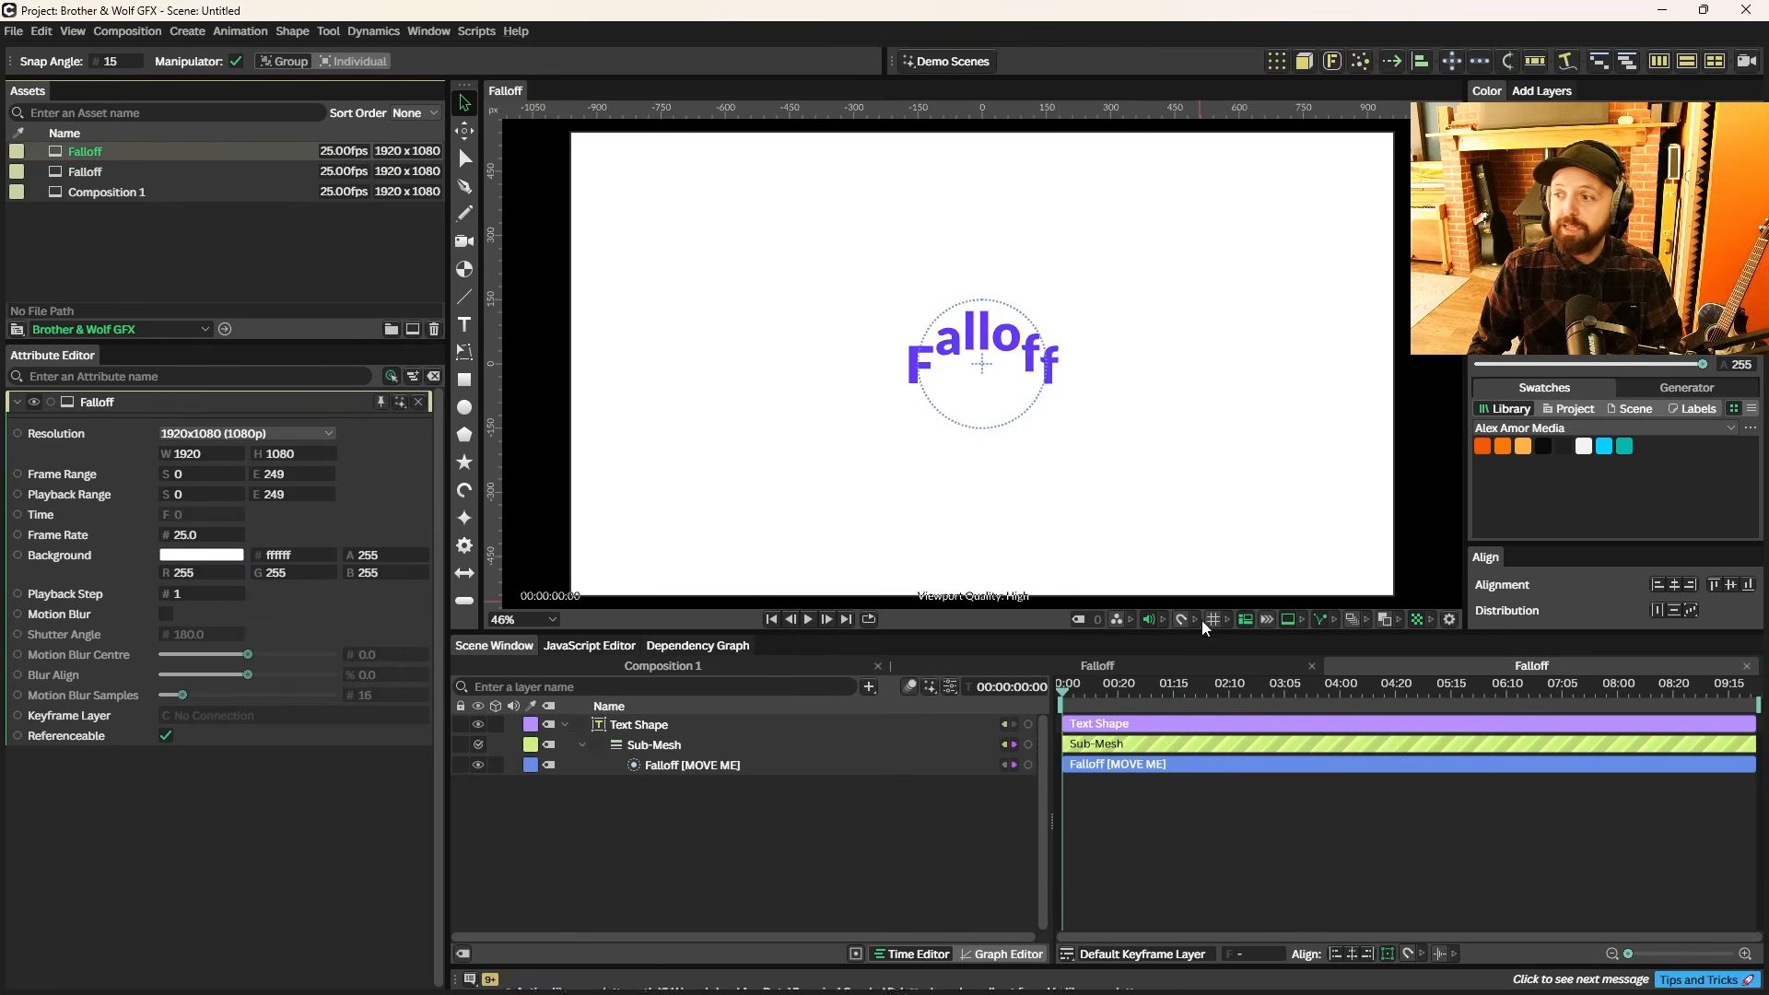
- Set the X position of the Falloff [MOVE ME] layer to -300 and keyframe it at the first frame
click(671, 767)
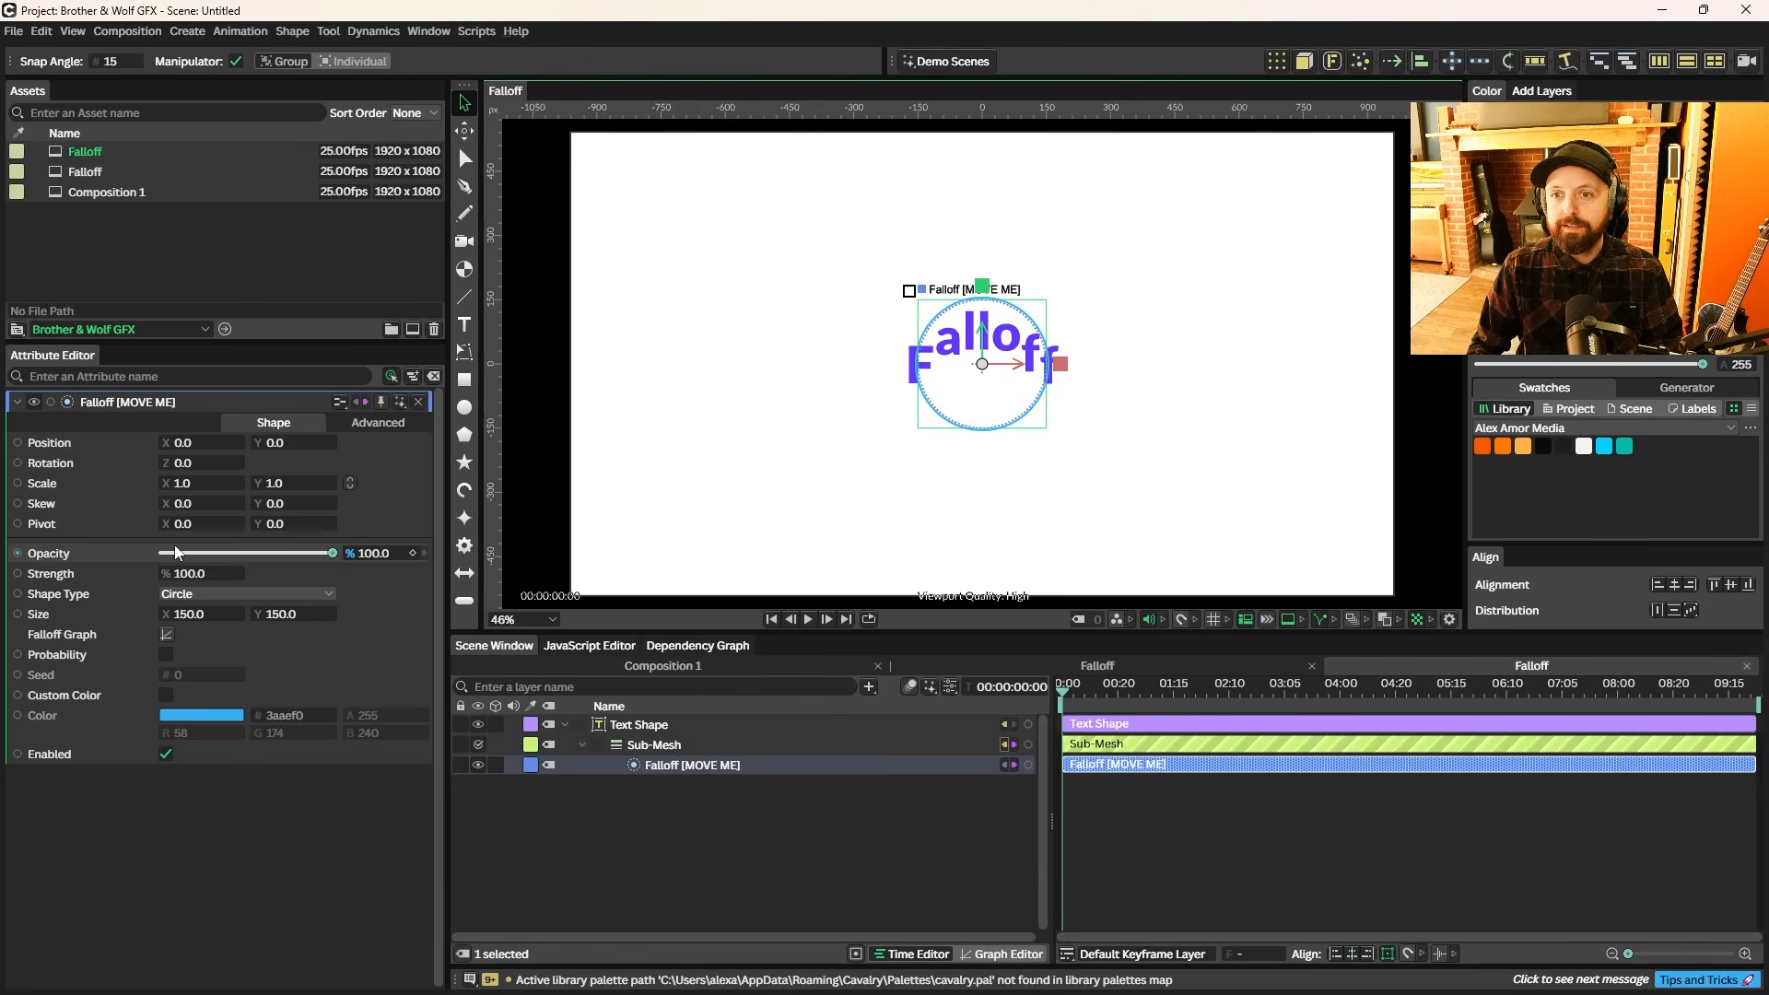
click(221, 444)
text(-)
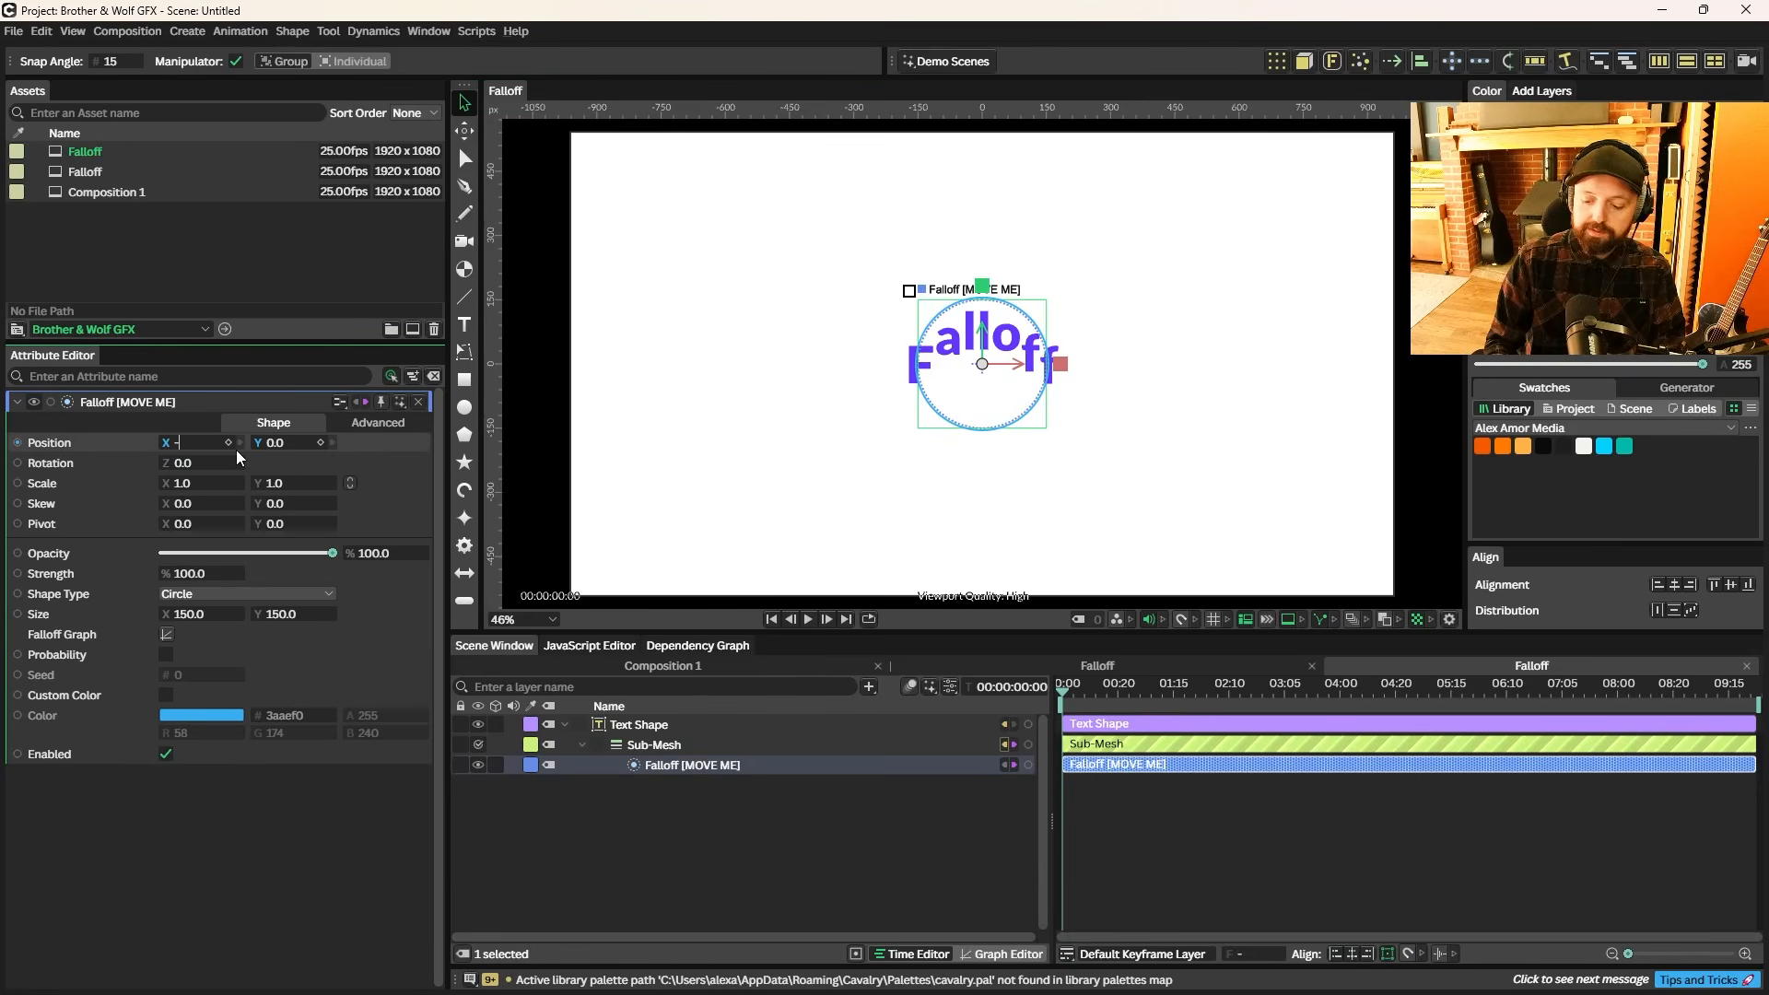
text(500)
key(Return)
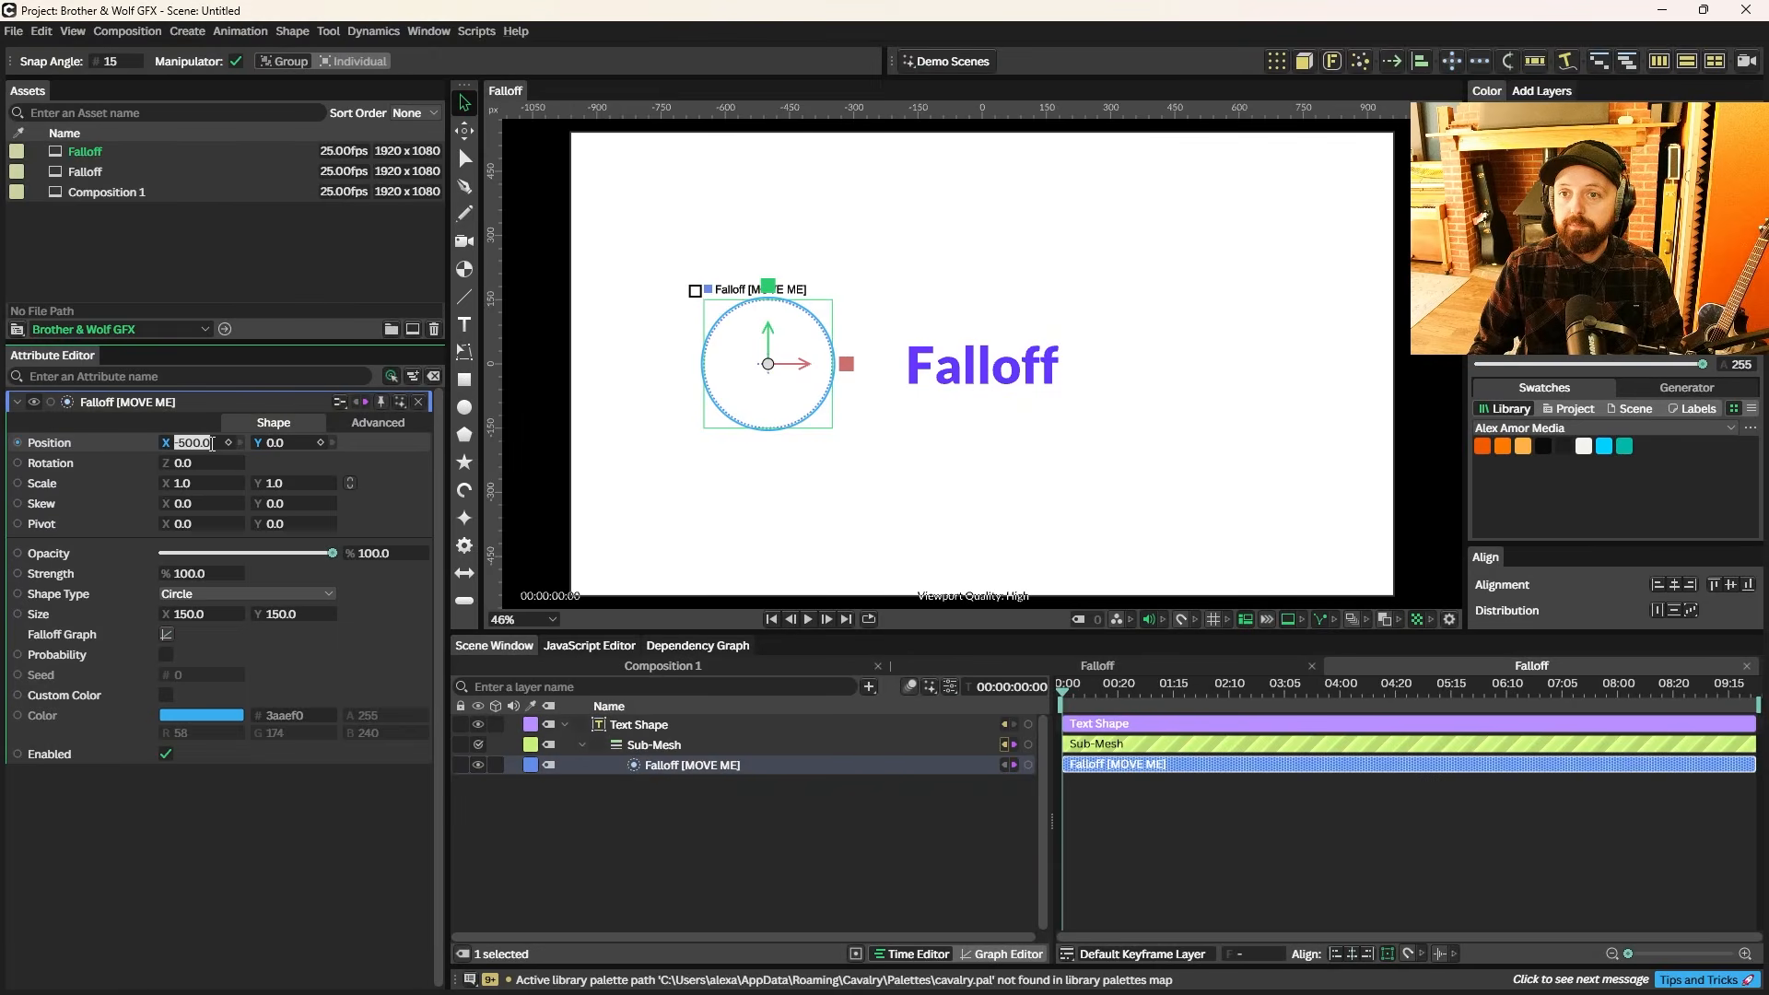
text(-300)
key(Return)
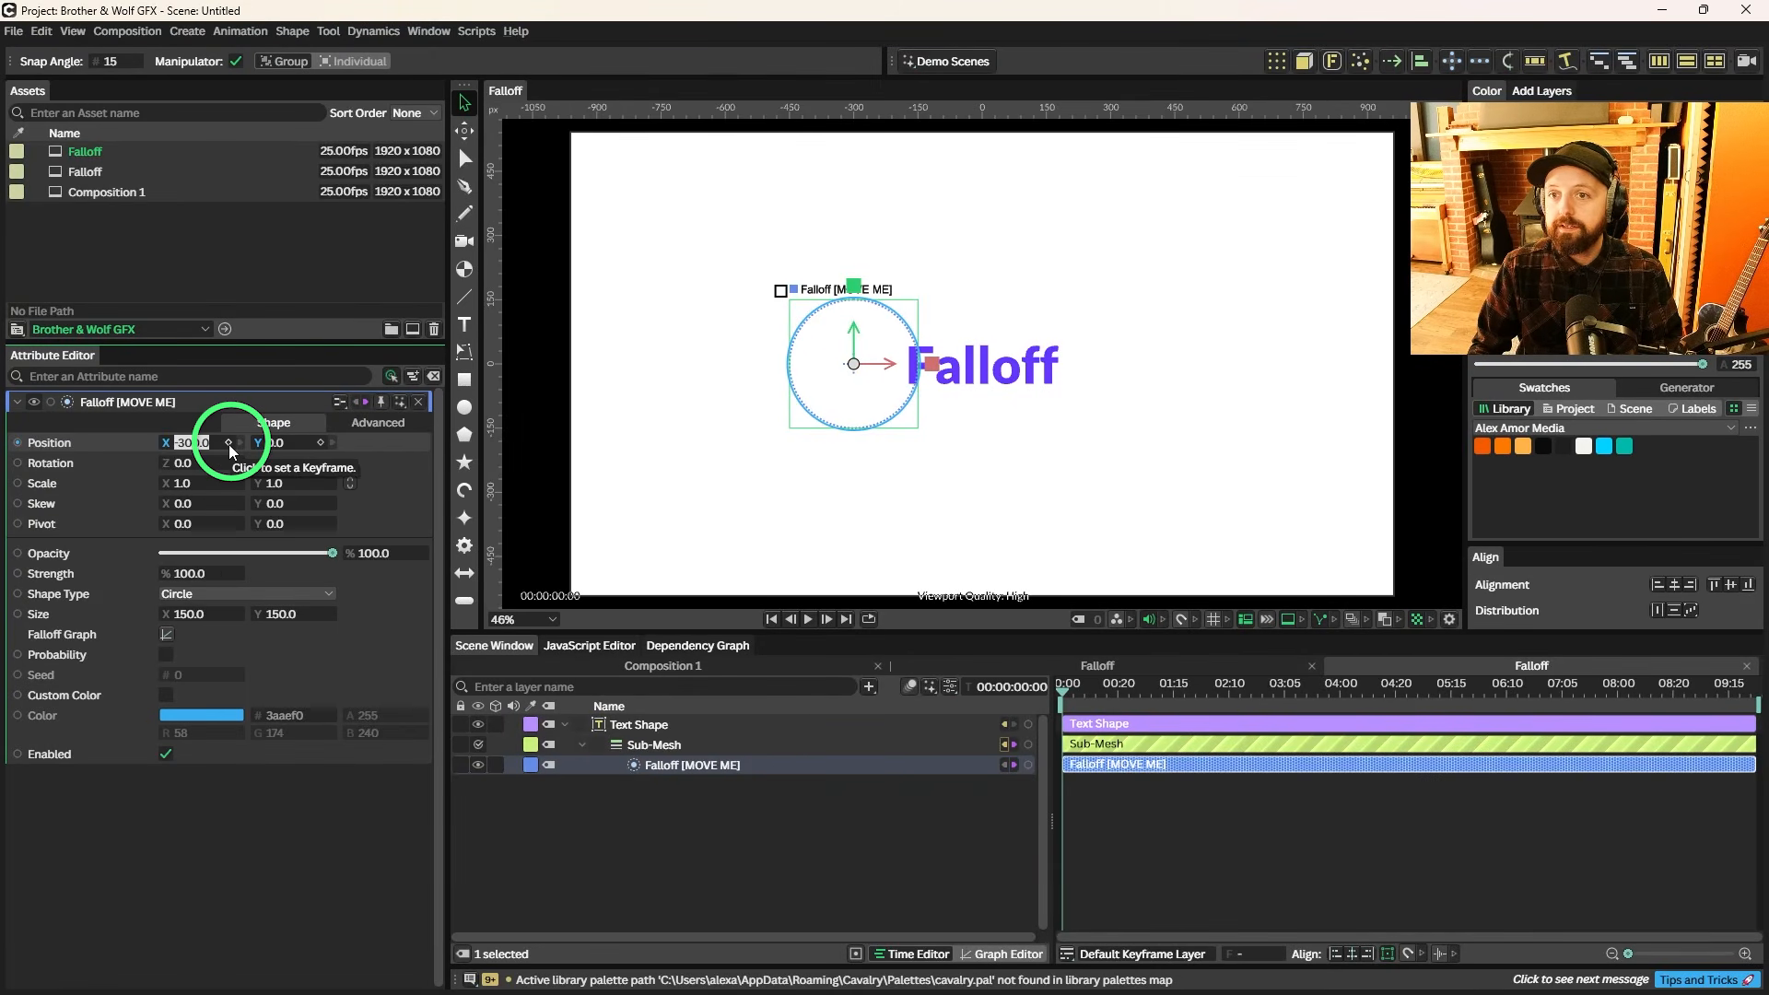
click(229, 443)
- Keyframe the falloff's X position at 300 on frame 19, and add a holding keyframe with the same value at one second
drag(1065, 690, 1114, 691)
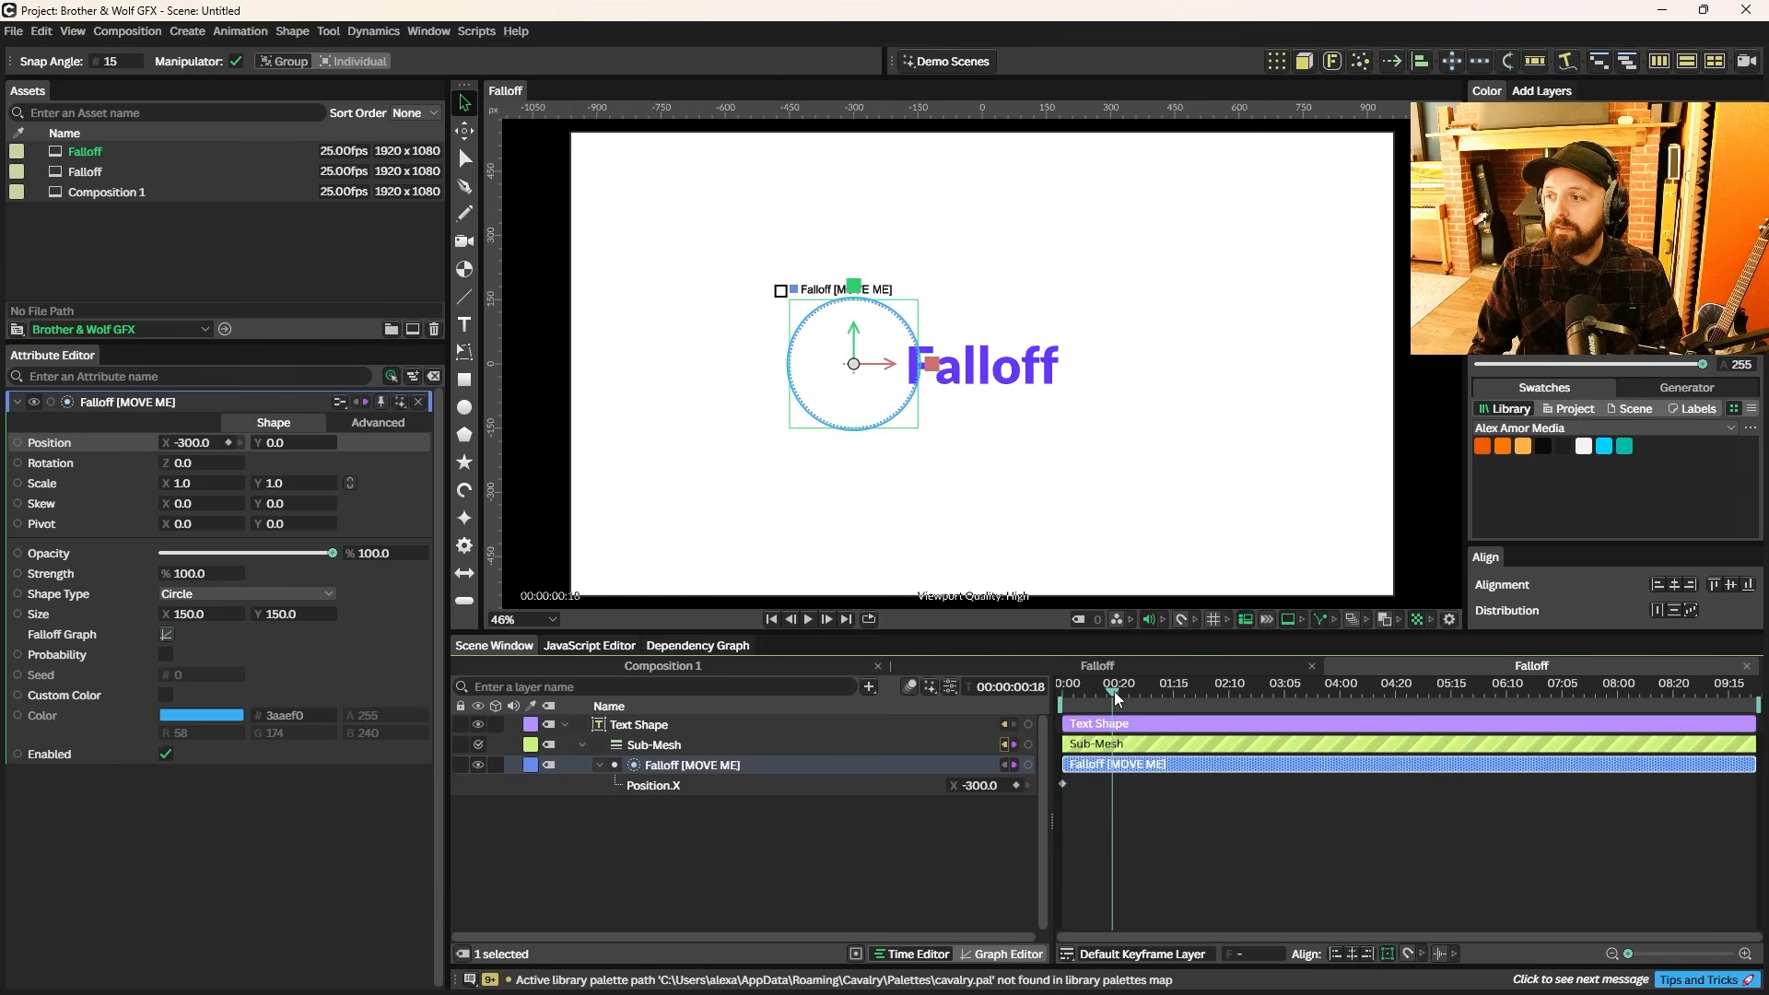
click(194, 443)
text(300)
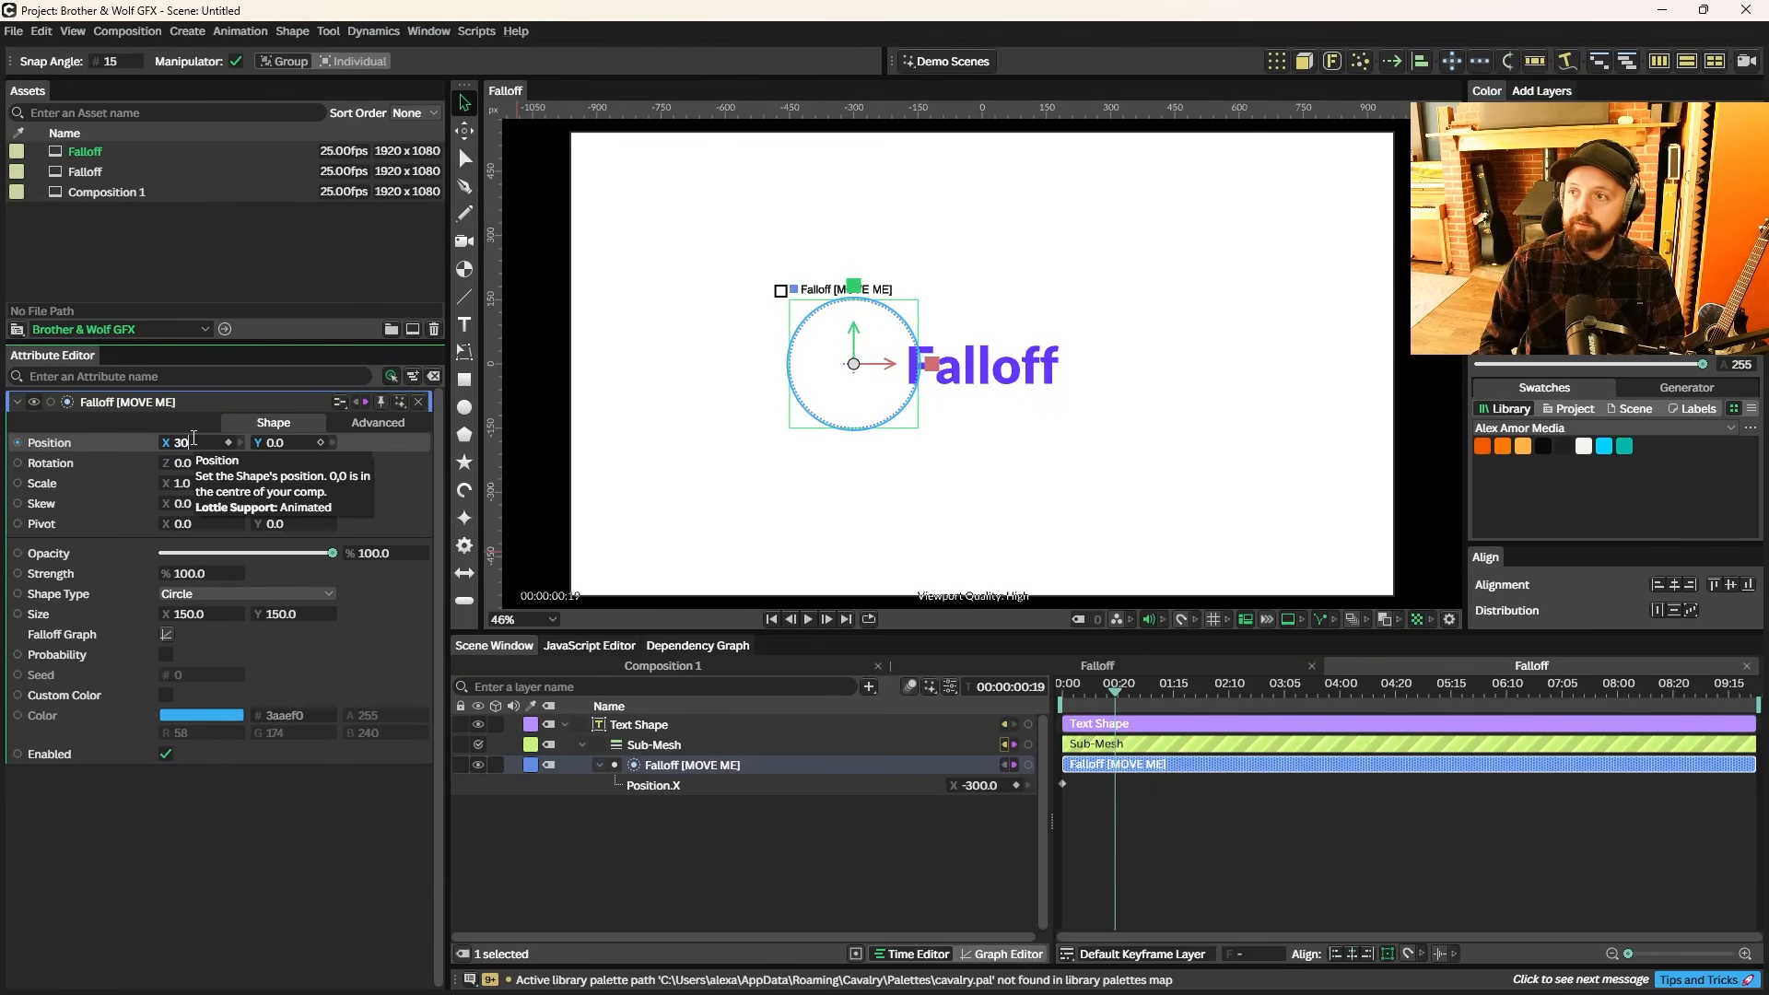
key(Return)
click(1112, 794)
click(1112, 794)
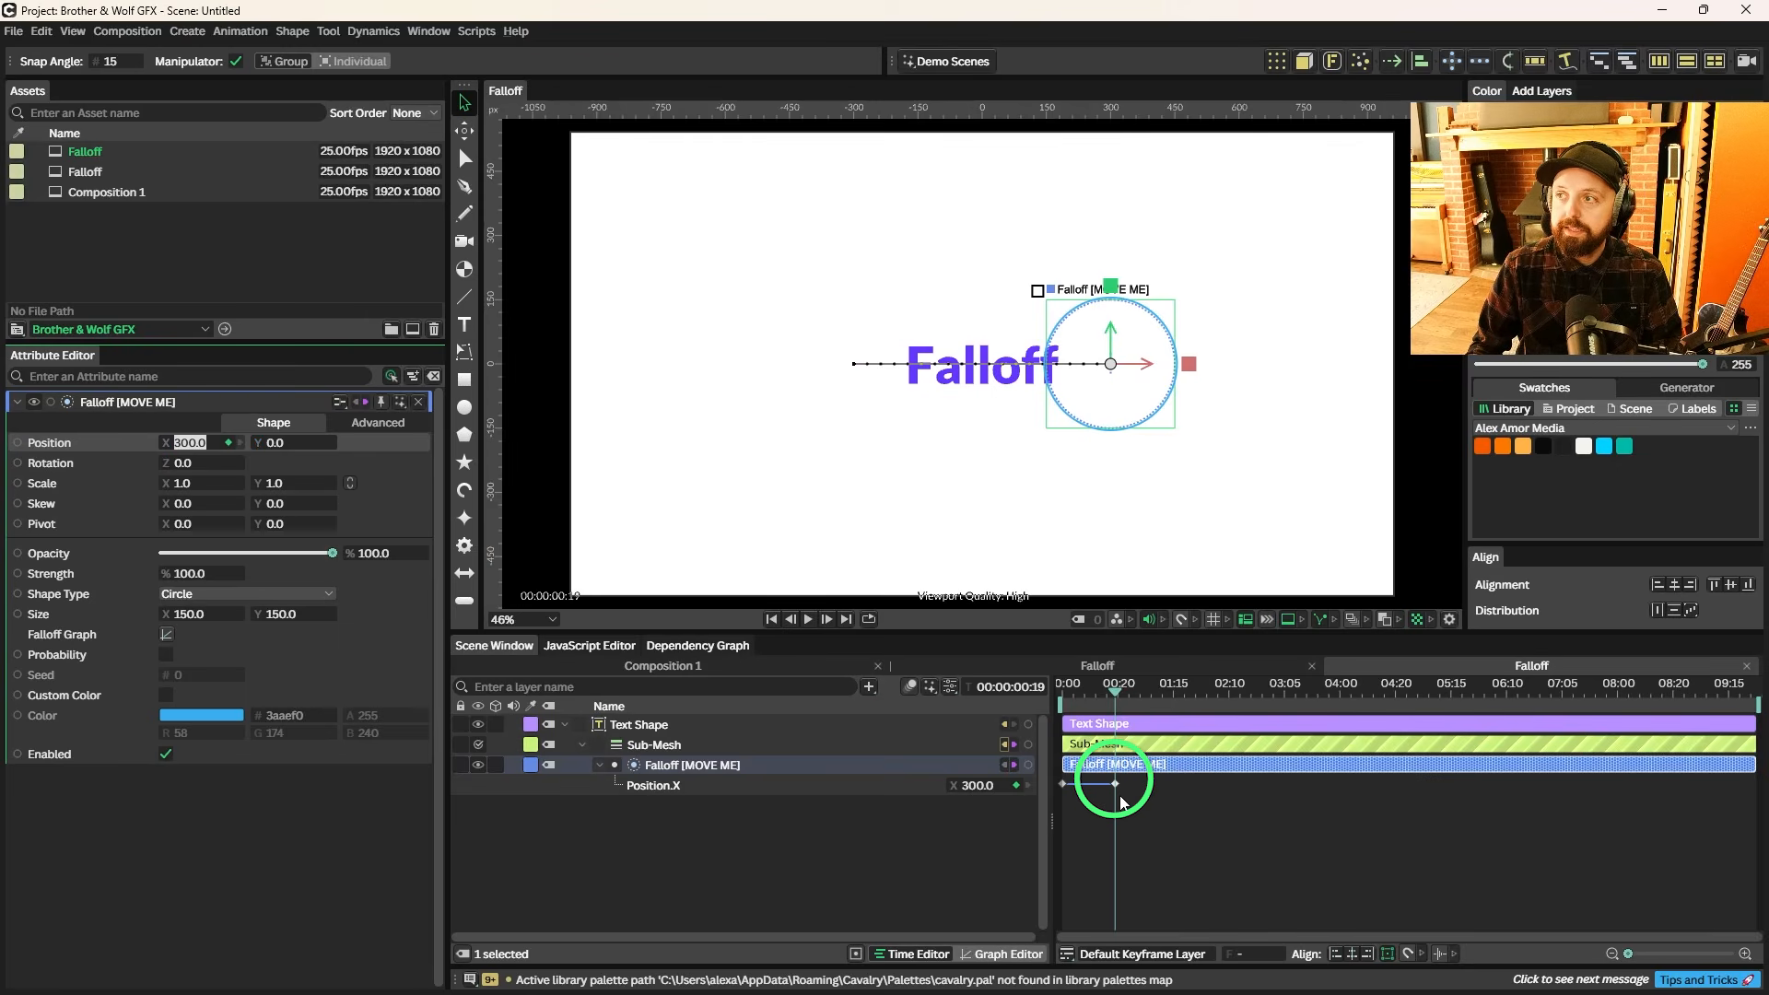
drag(1119, 688, 1132, 688)
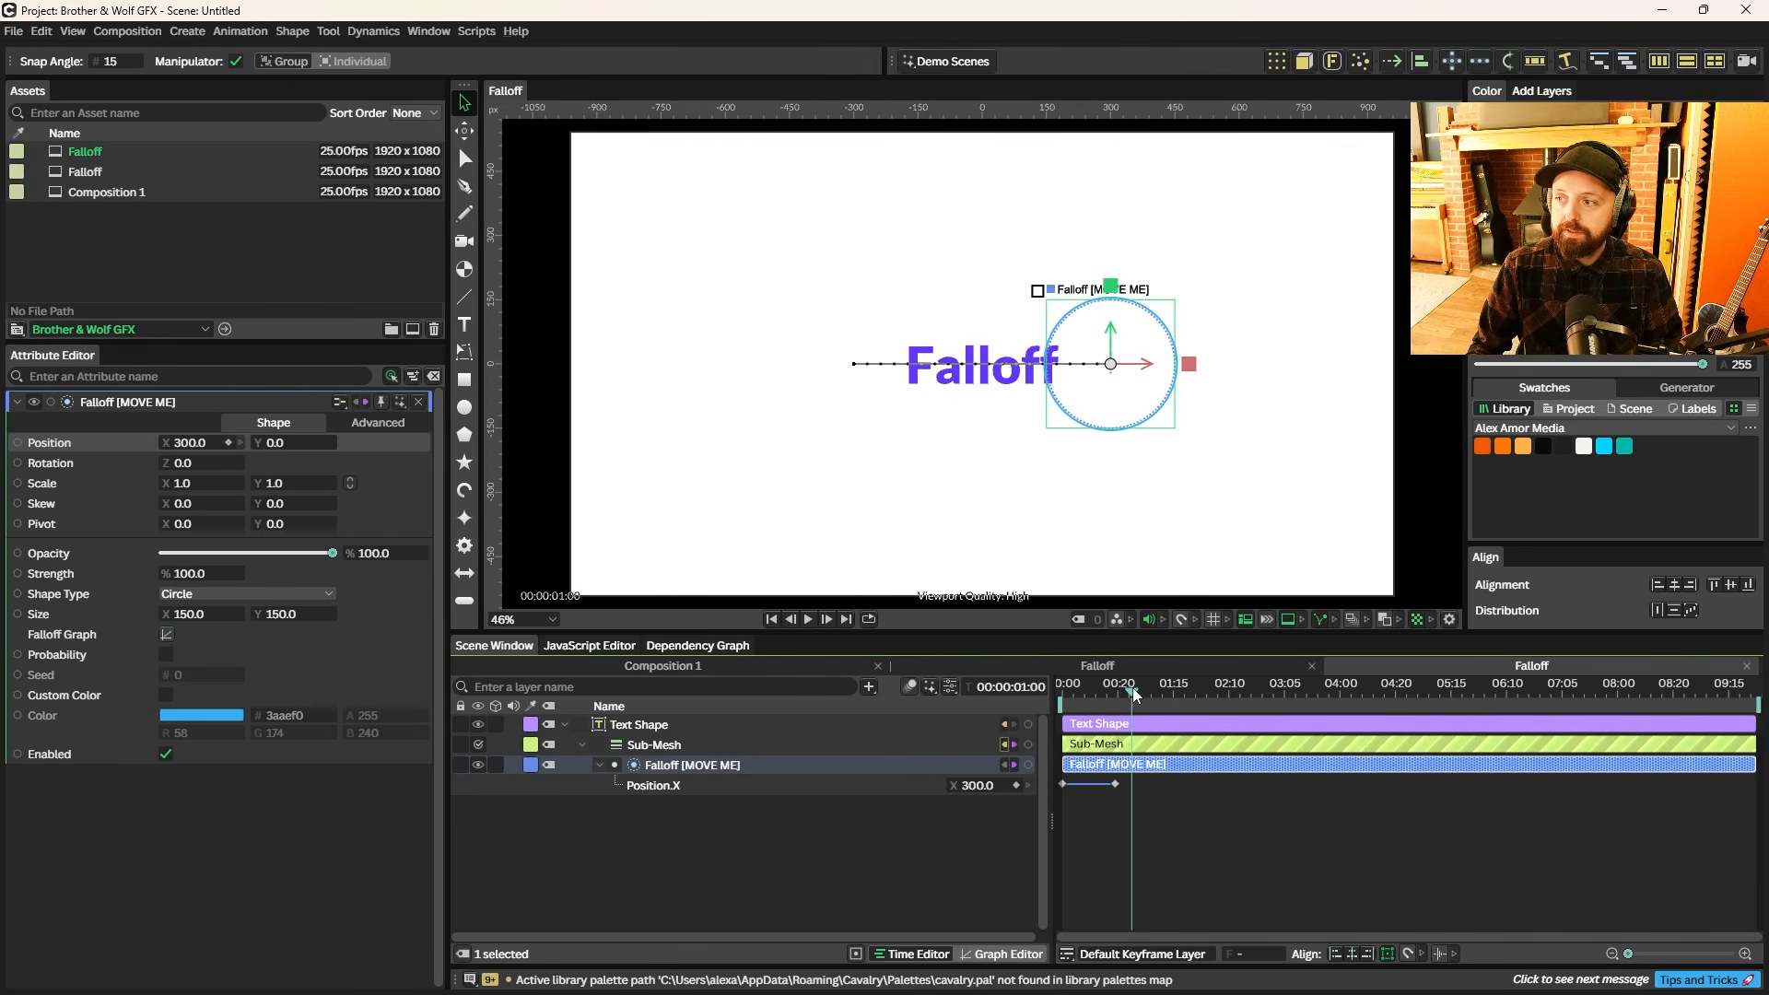
click(1017, 786)
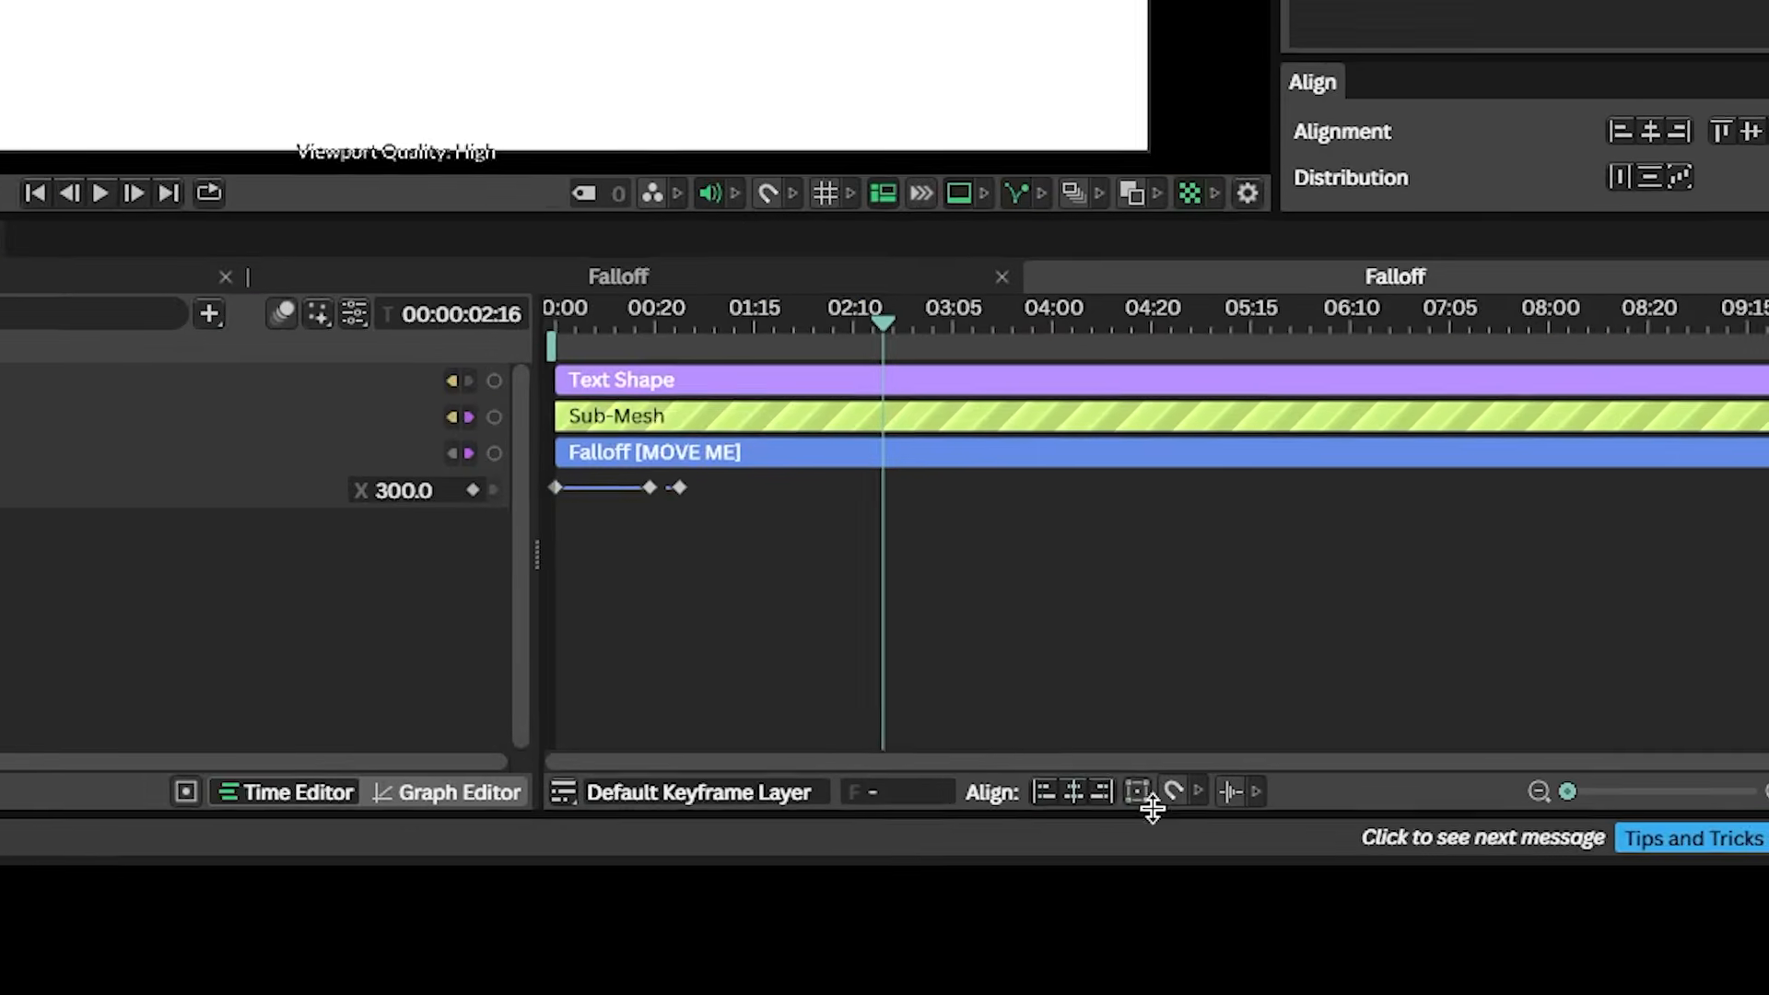
- Enable the keyframe Transform Tool, select all three Position.X keyframes and scale them to be slightly closer together in time
click(1392, 953)
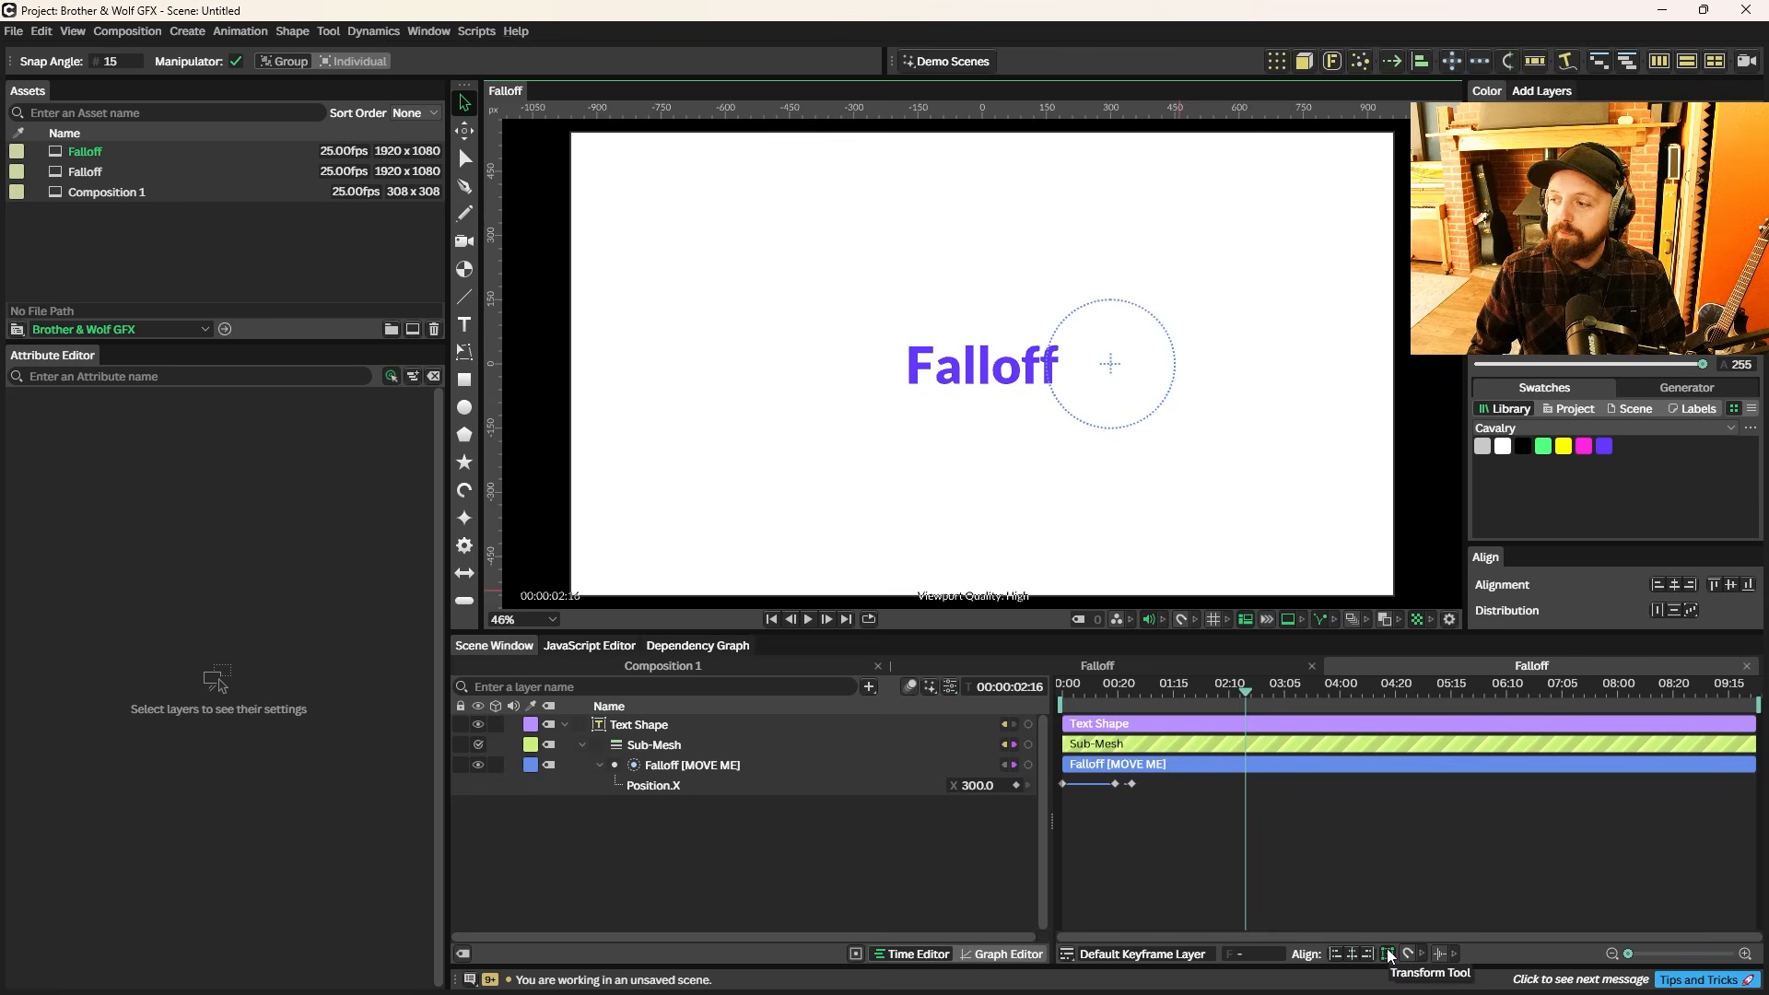
drag(1175, 822, 1058, 774)
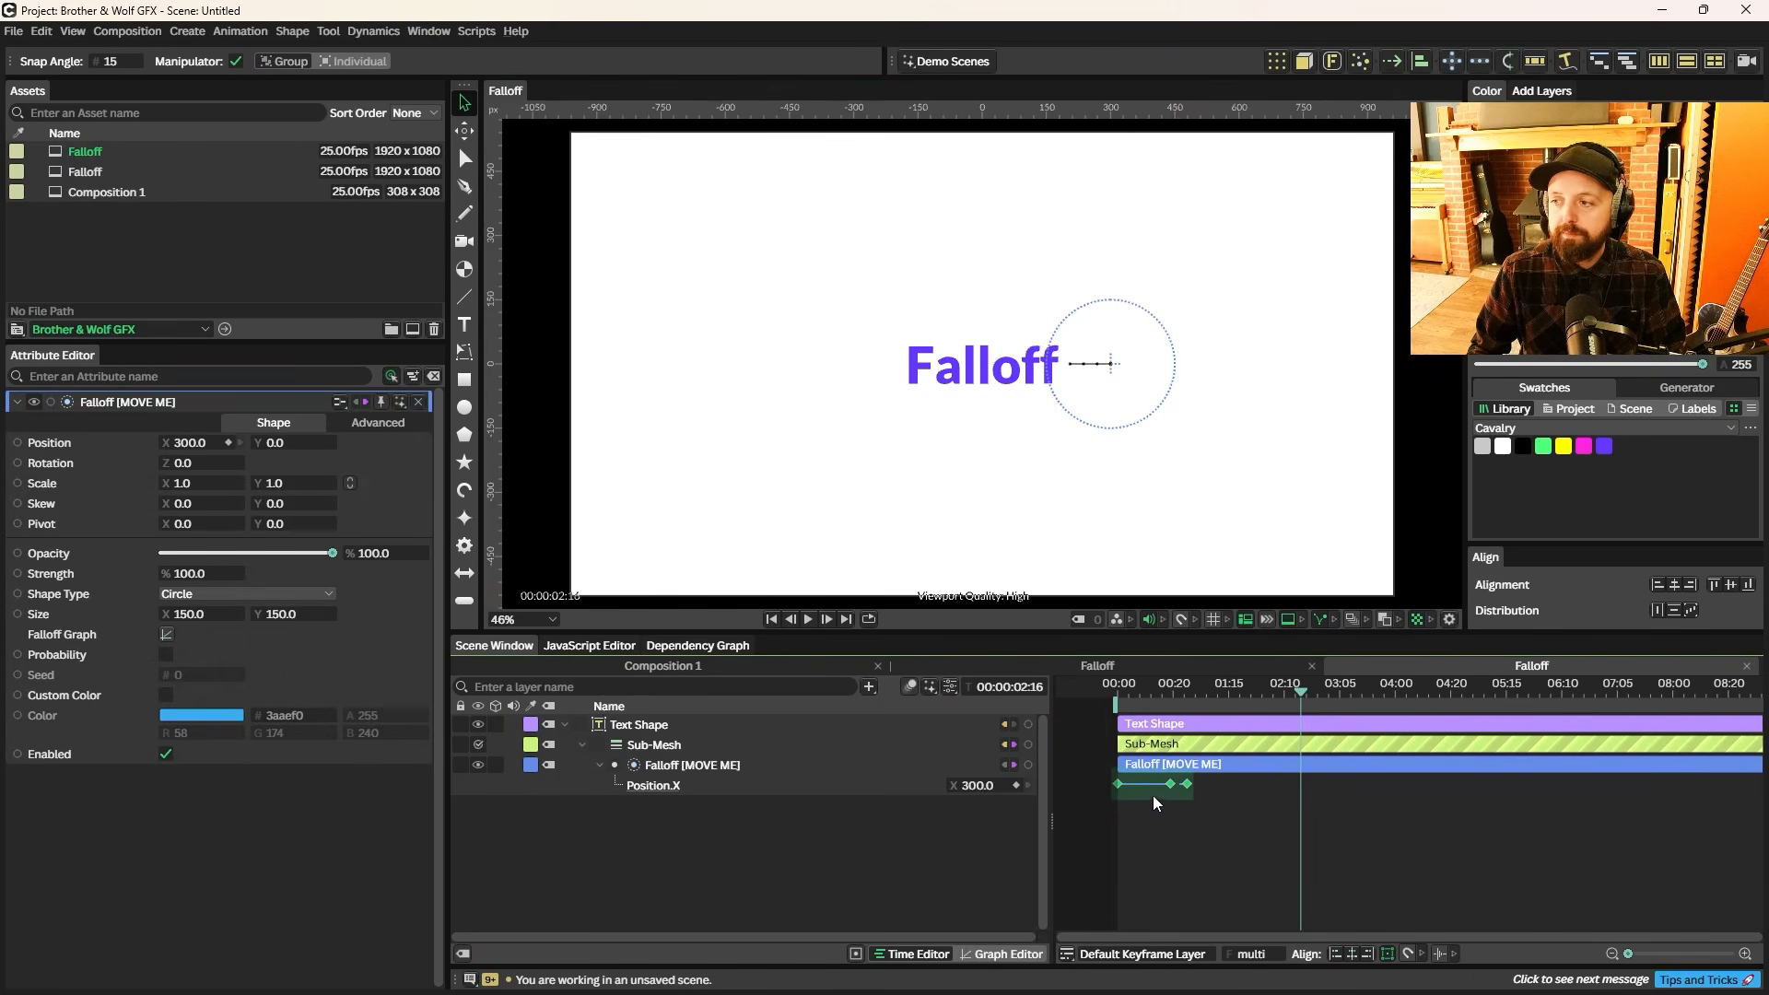
mouse_move(1152, 795)
mouse_down()
mouse_move(1324, 794)
mouse_move(1181, 795)
mouse_up()
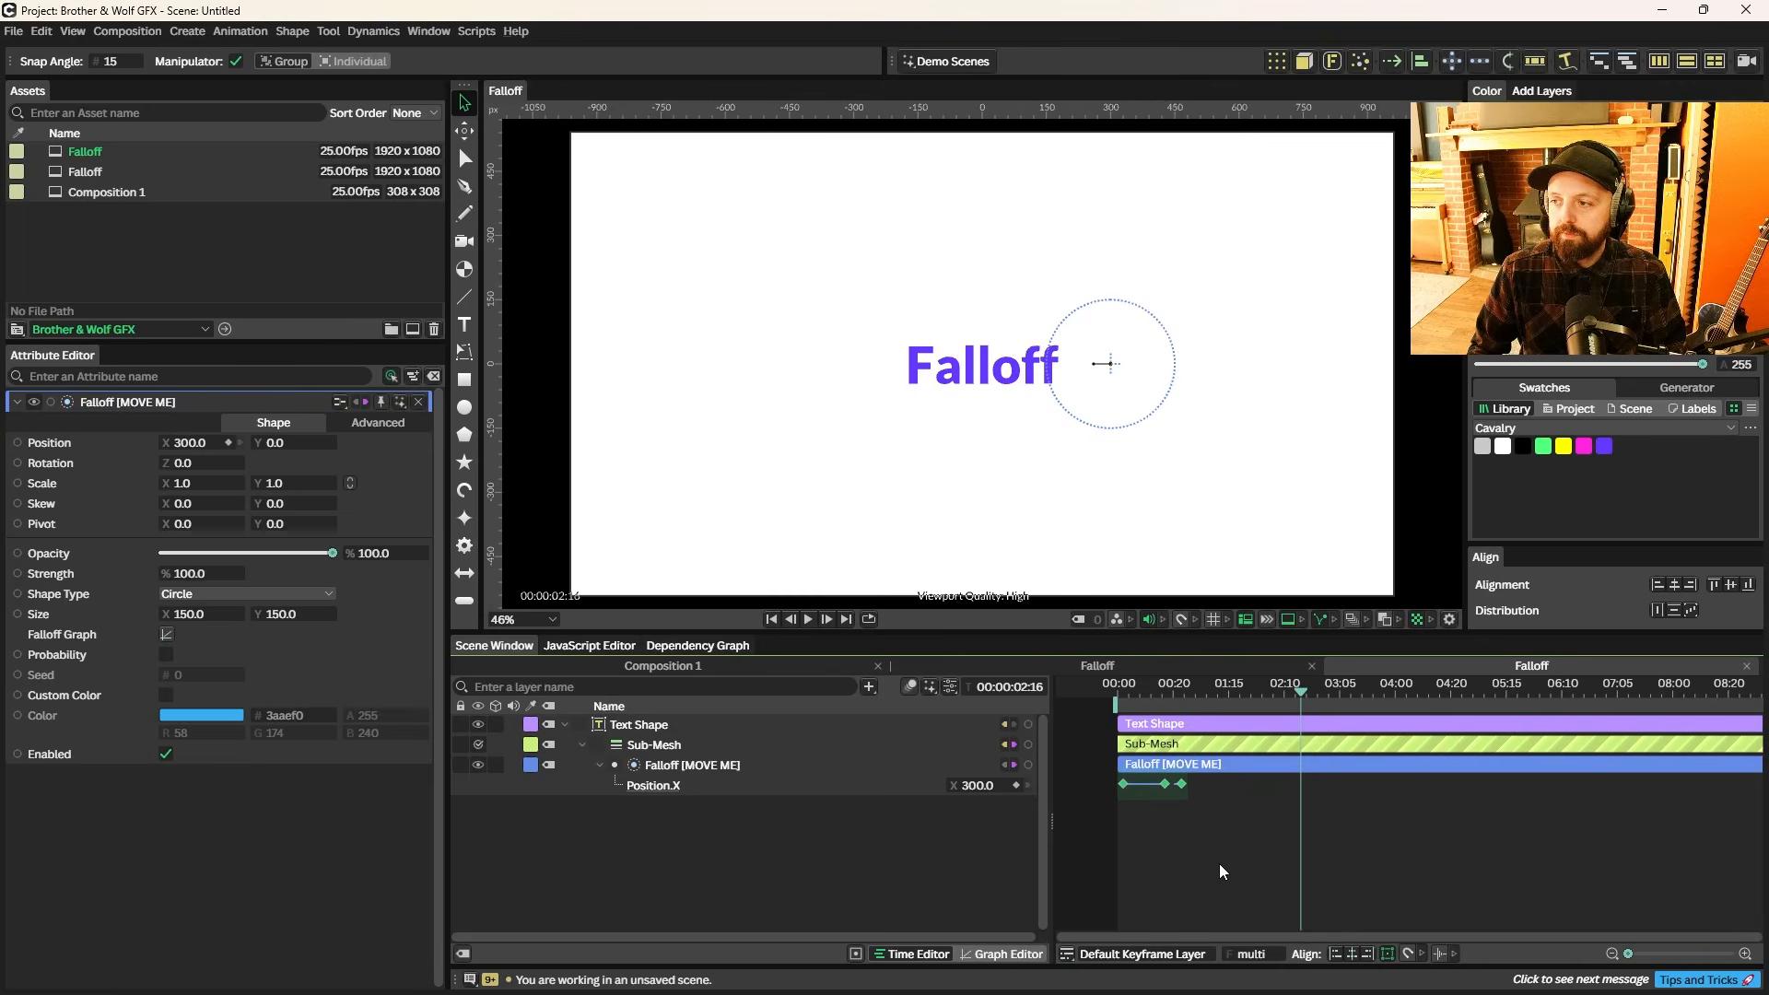
- Set the selected Position.X keyframes to repeat after the last one with the Looping option
right_click(1157, 789)
mouse_move(1201, 594)
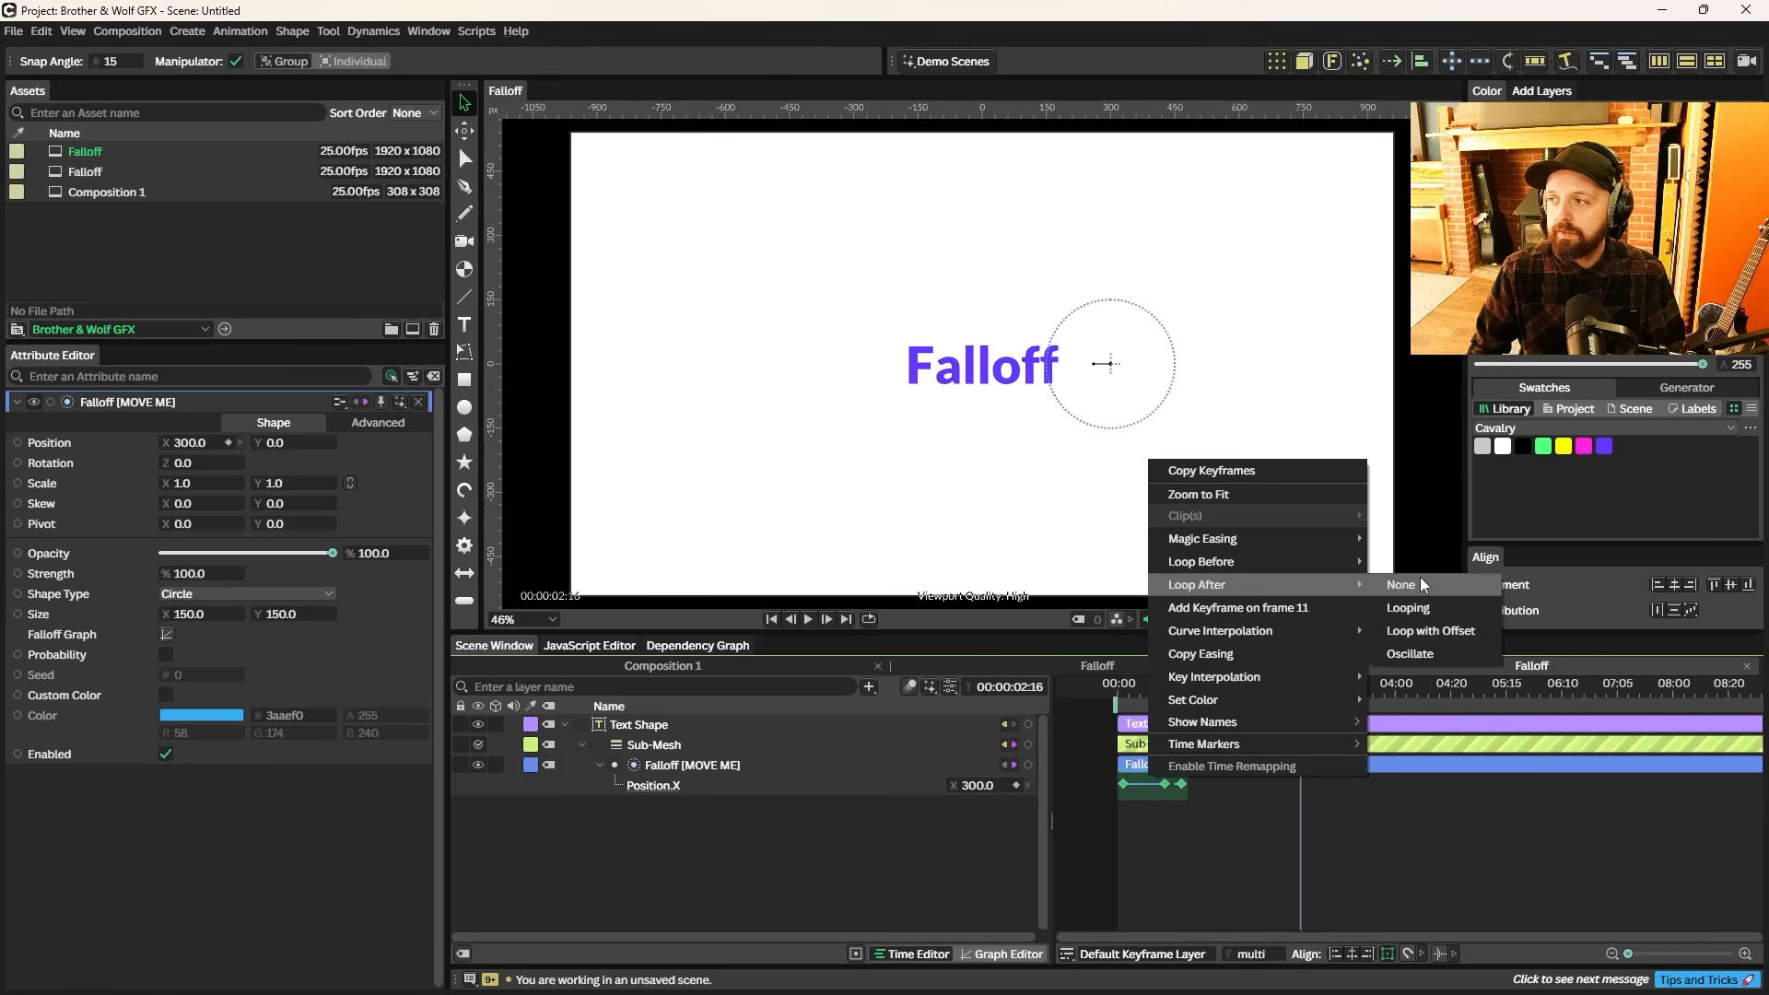
click(1417, 610)
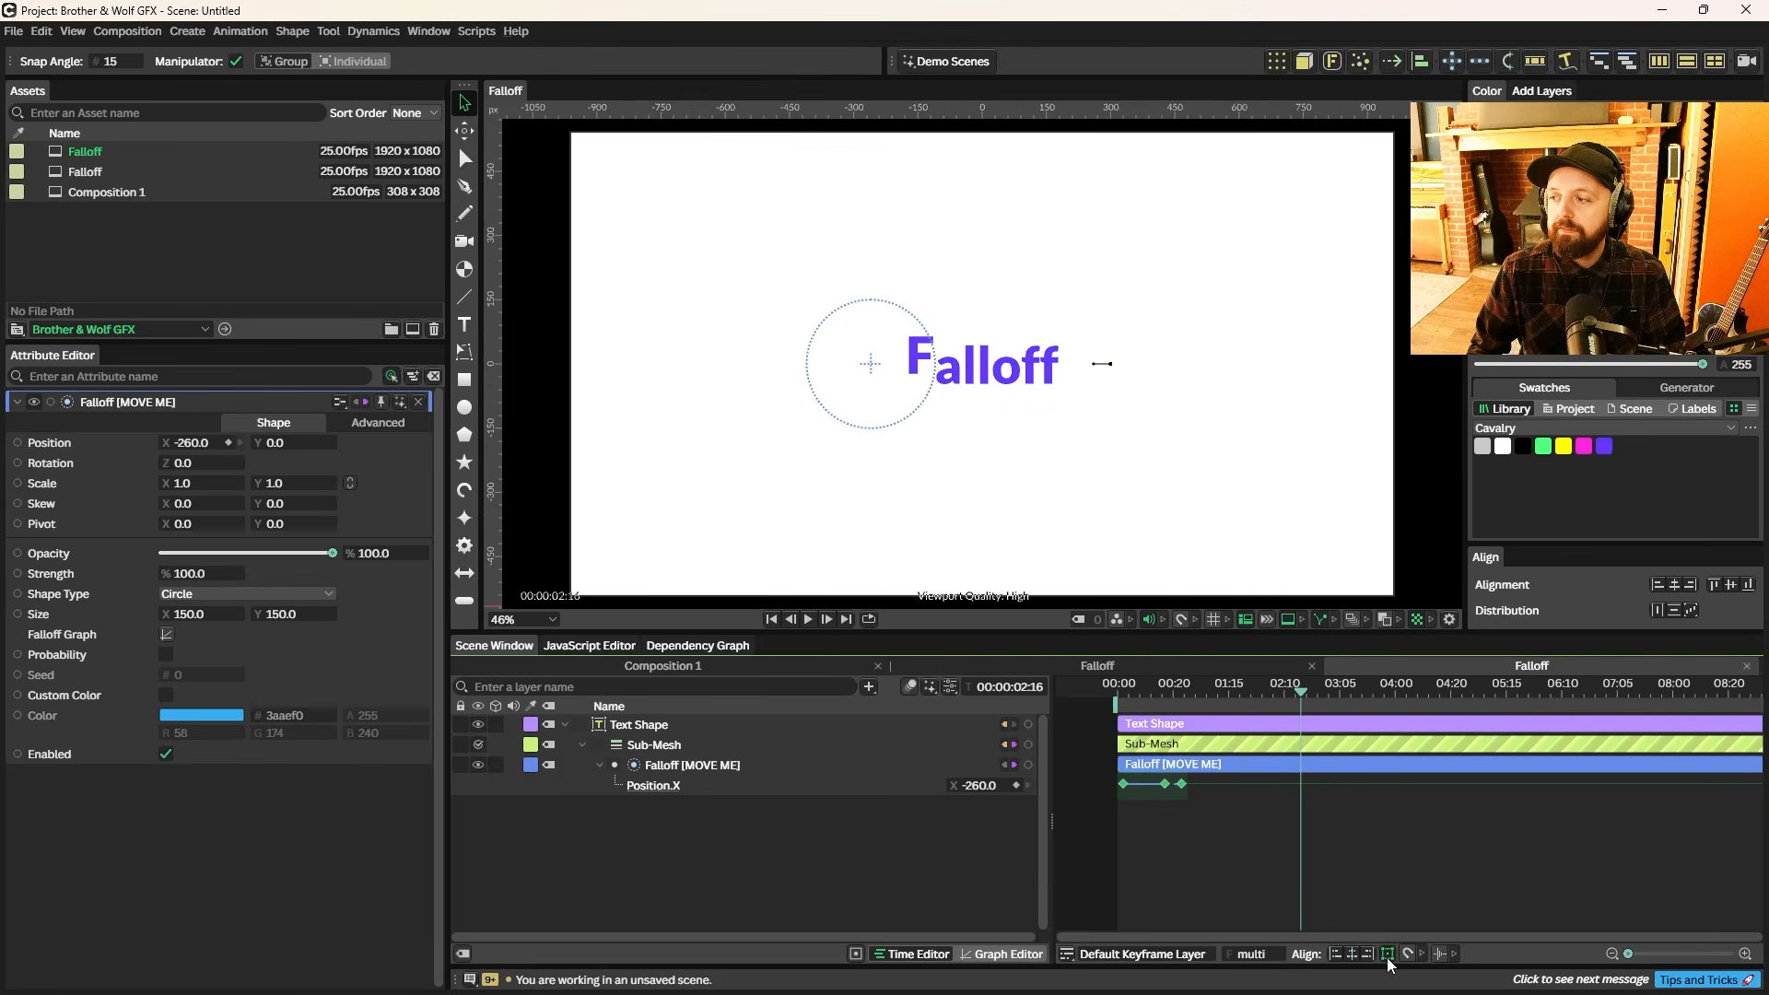
- Try moving the Position.X keyframes along the timeline to start at about 02:16, and undo the move
right_click(1156, 783)
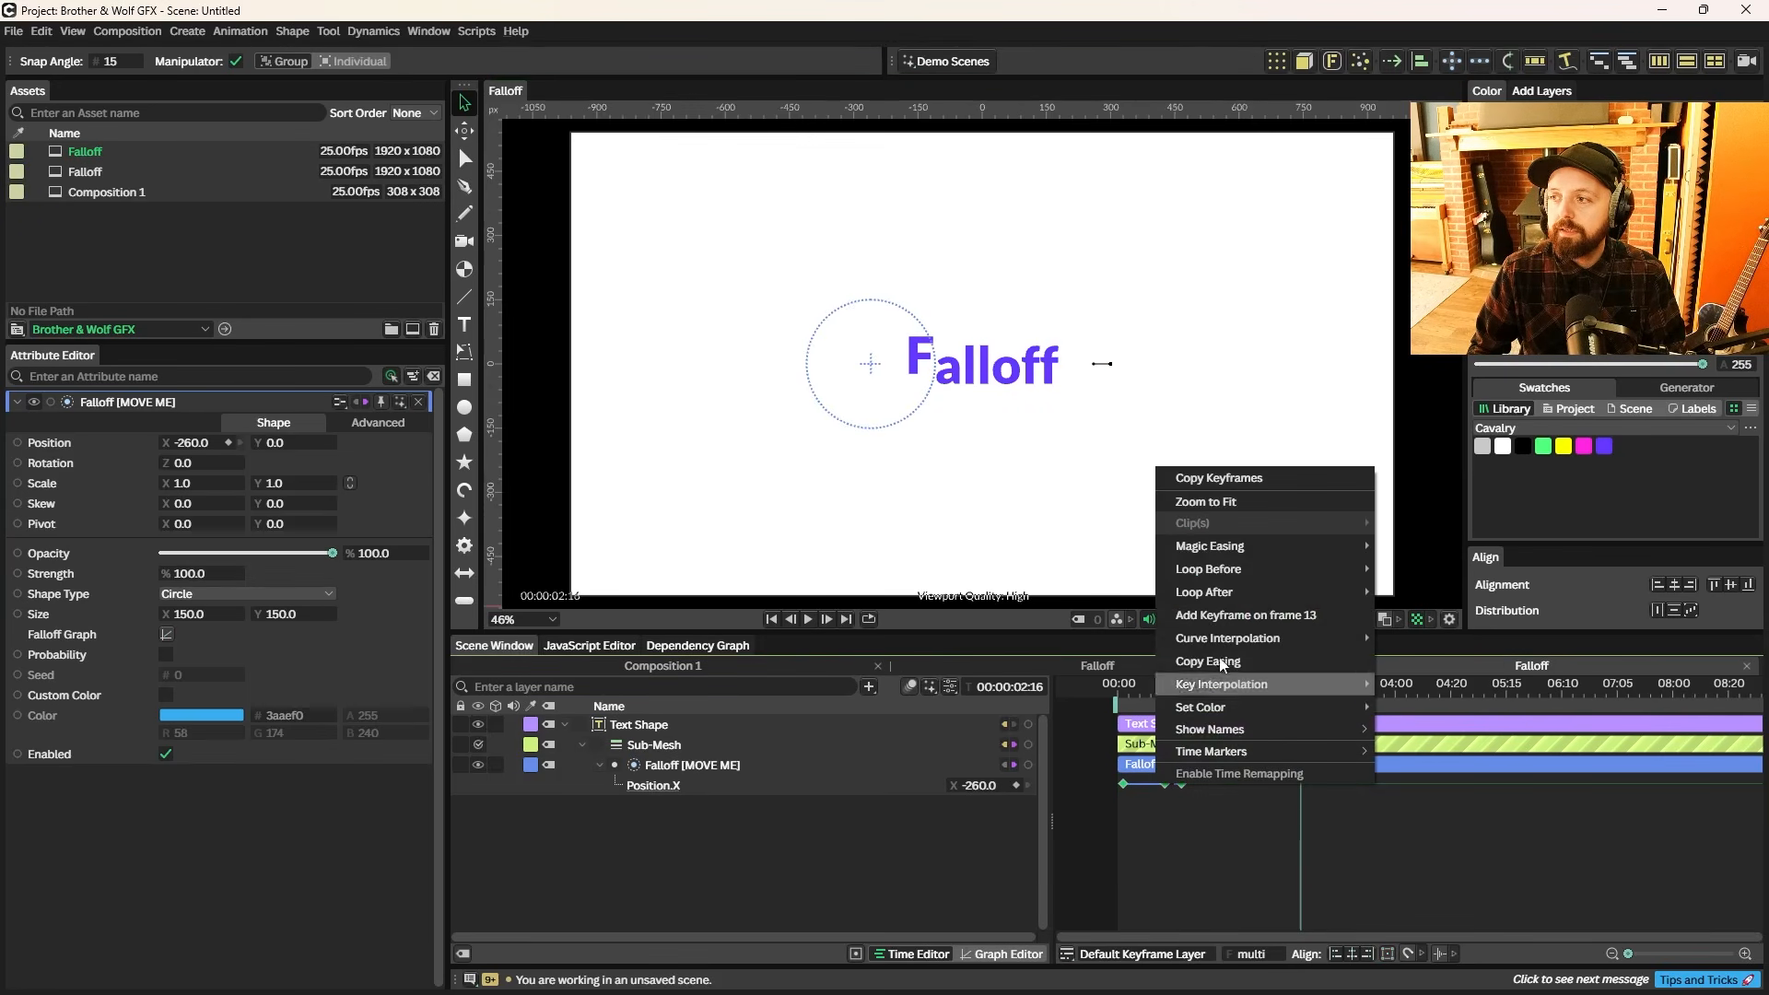
click(1197, 811)
click(1200, 812)
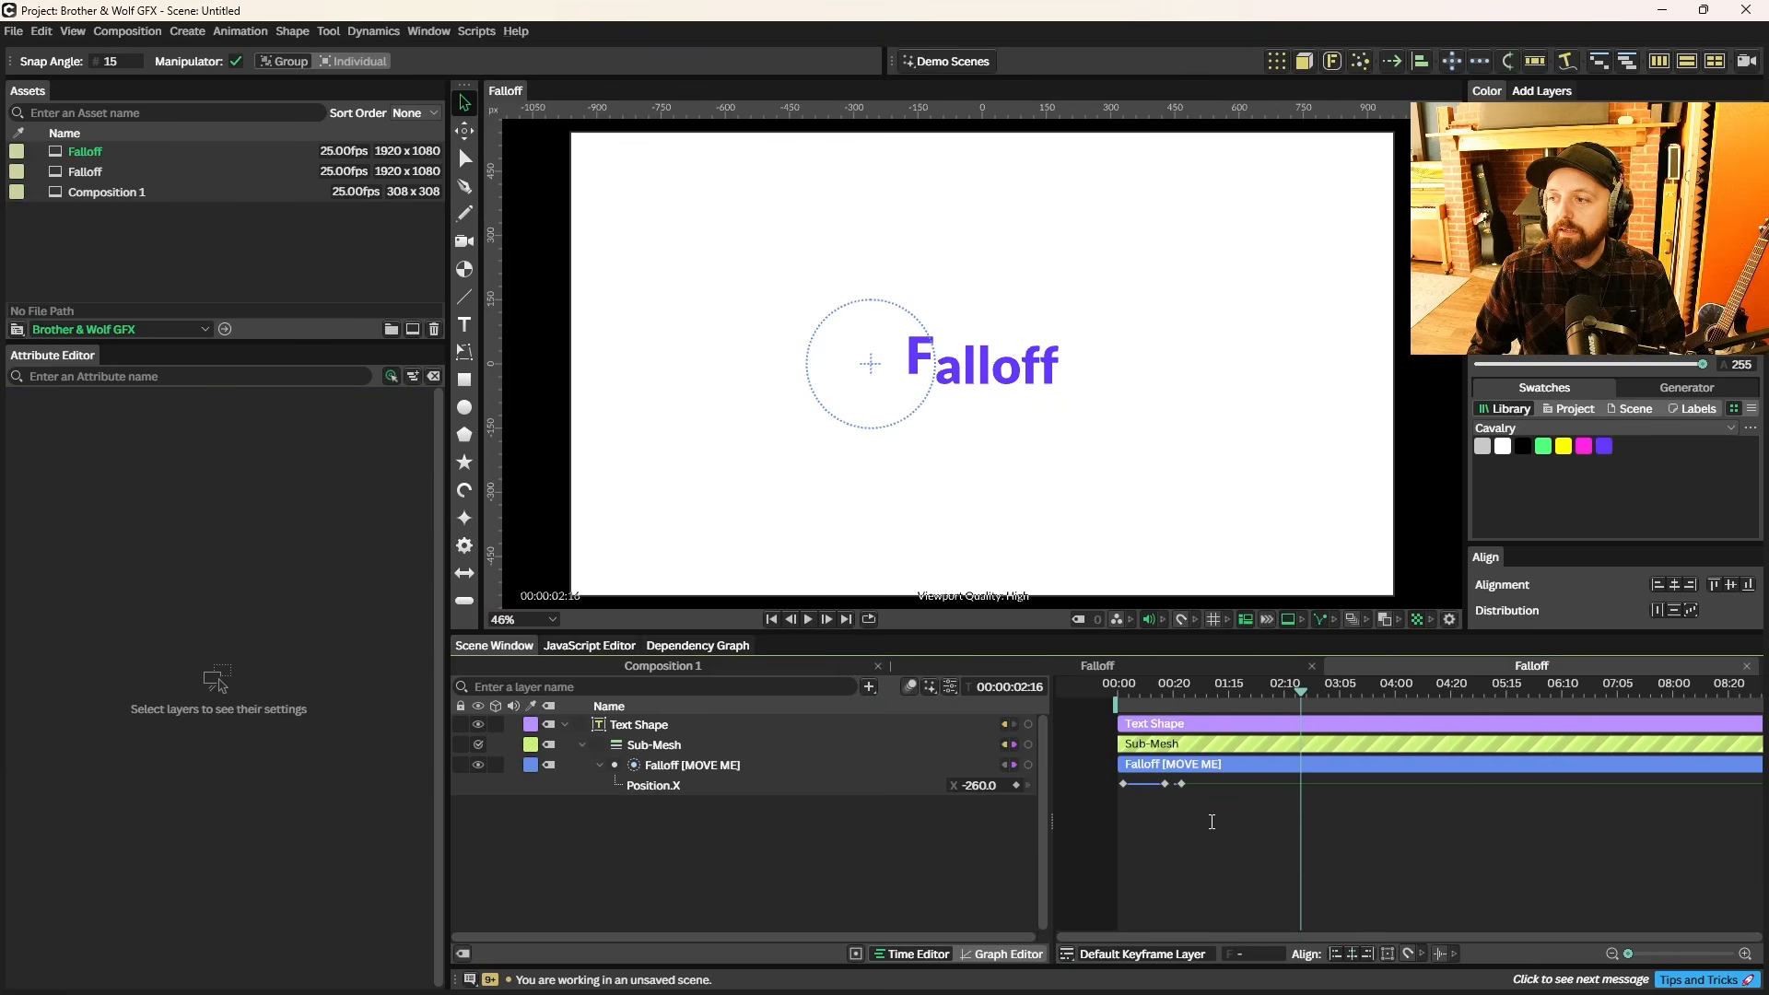
drag(1212, 821, 1365, 789)
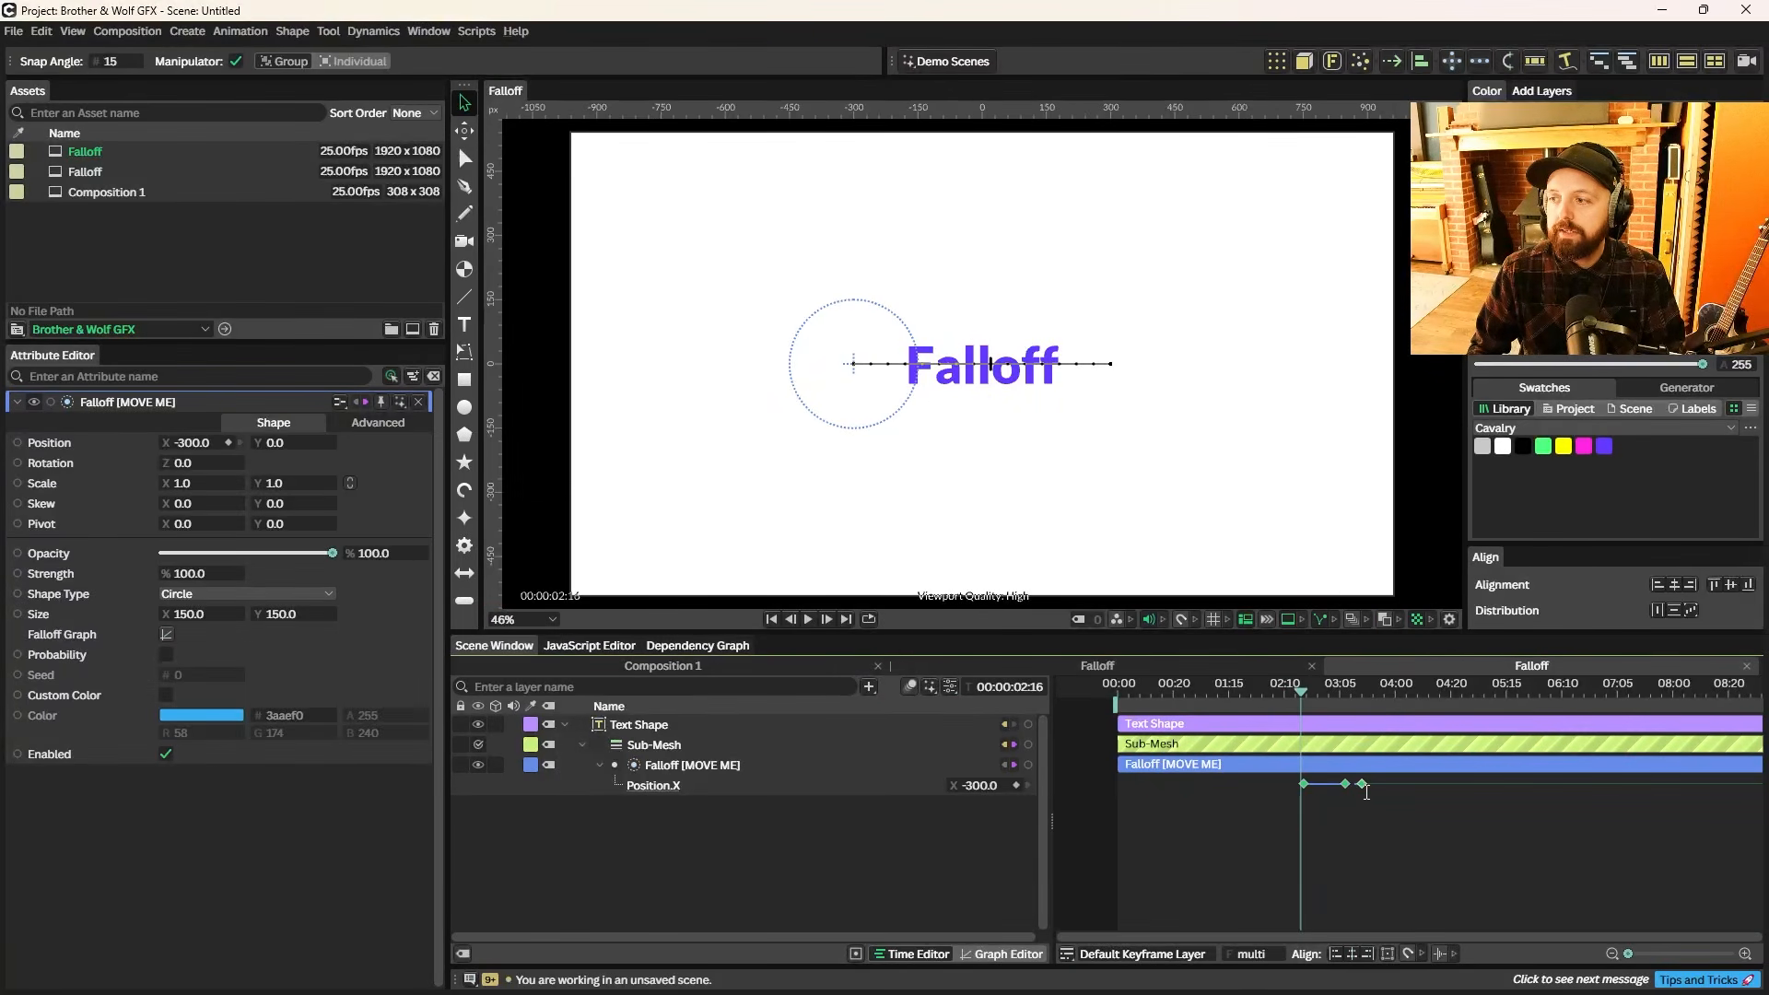
key(ctrl+z)
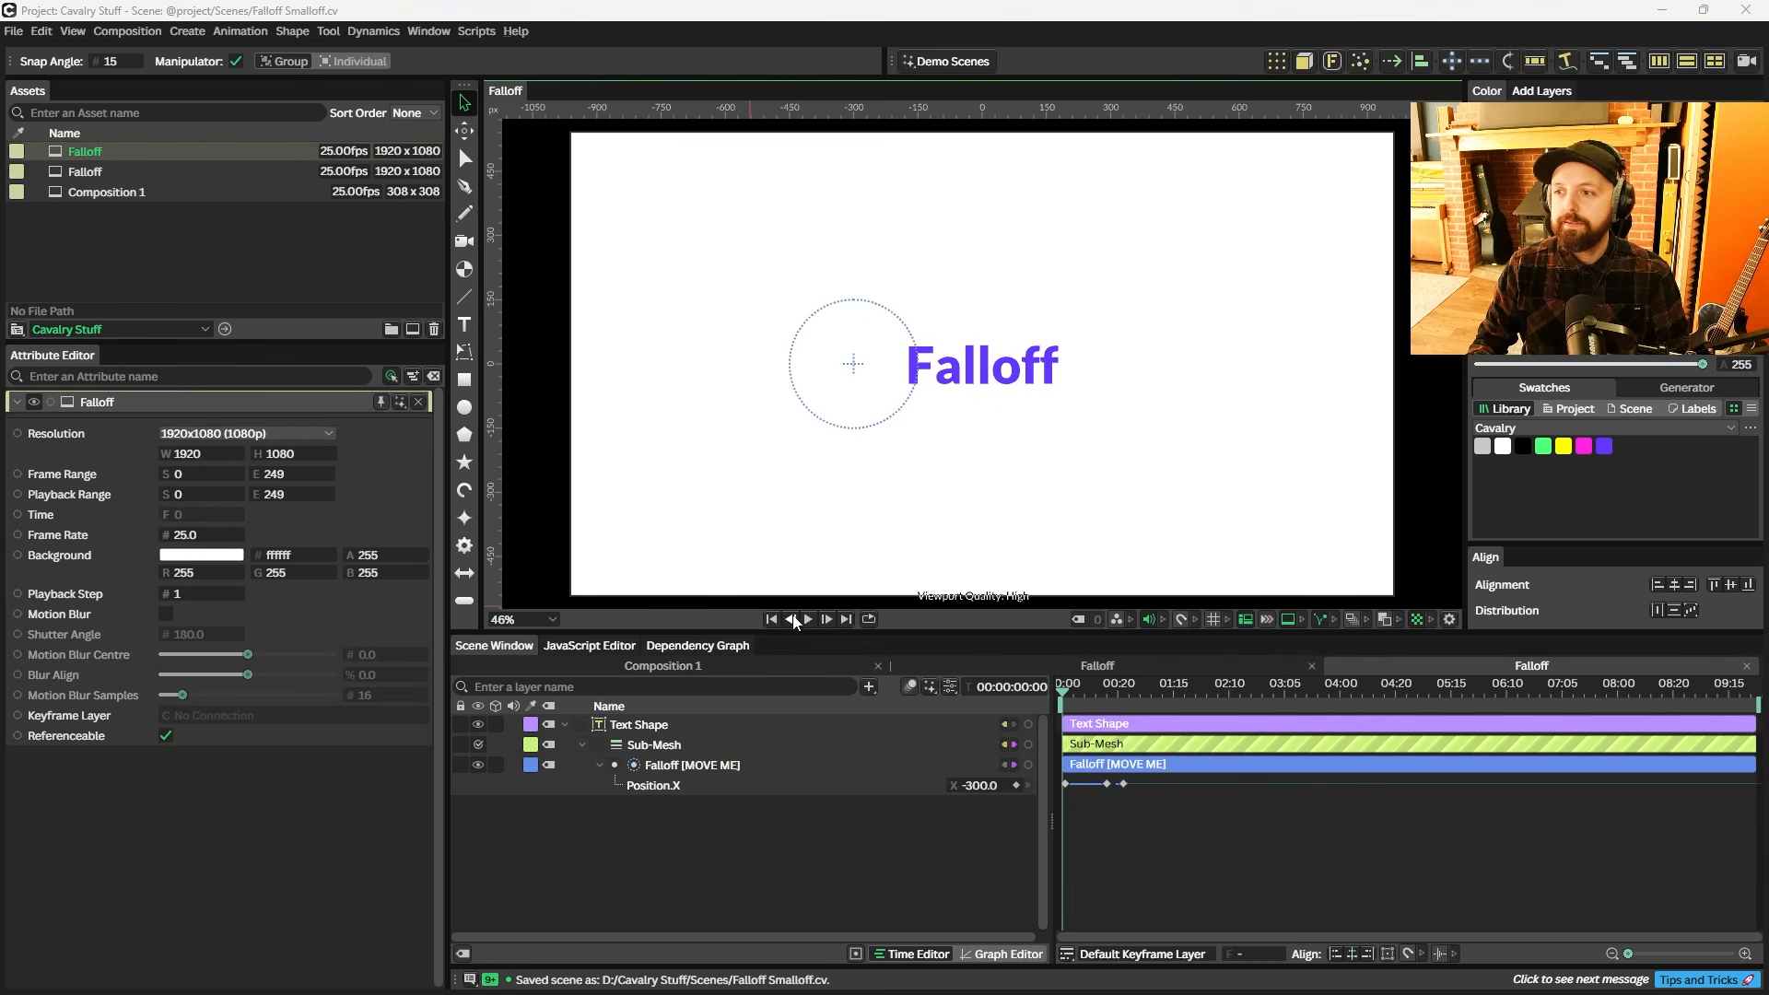
- Play back the demo composition to preview the looping falloff animation
click(811, 619)
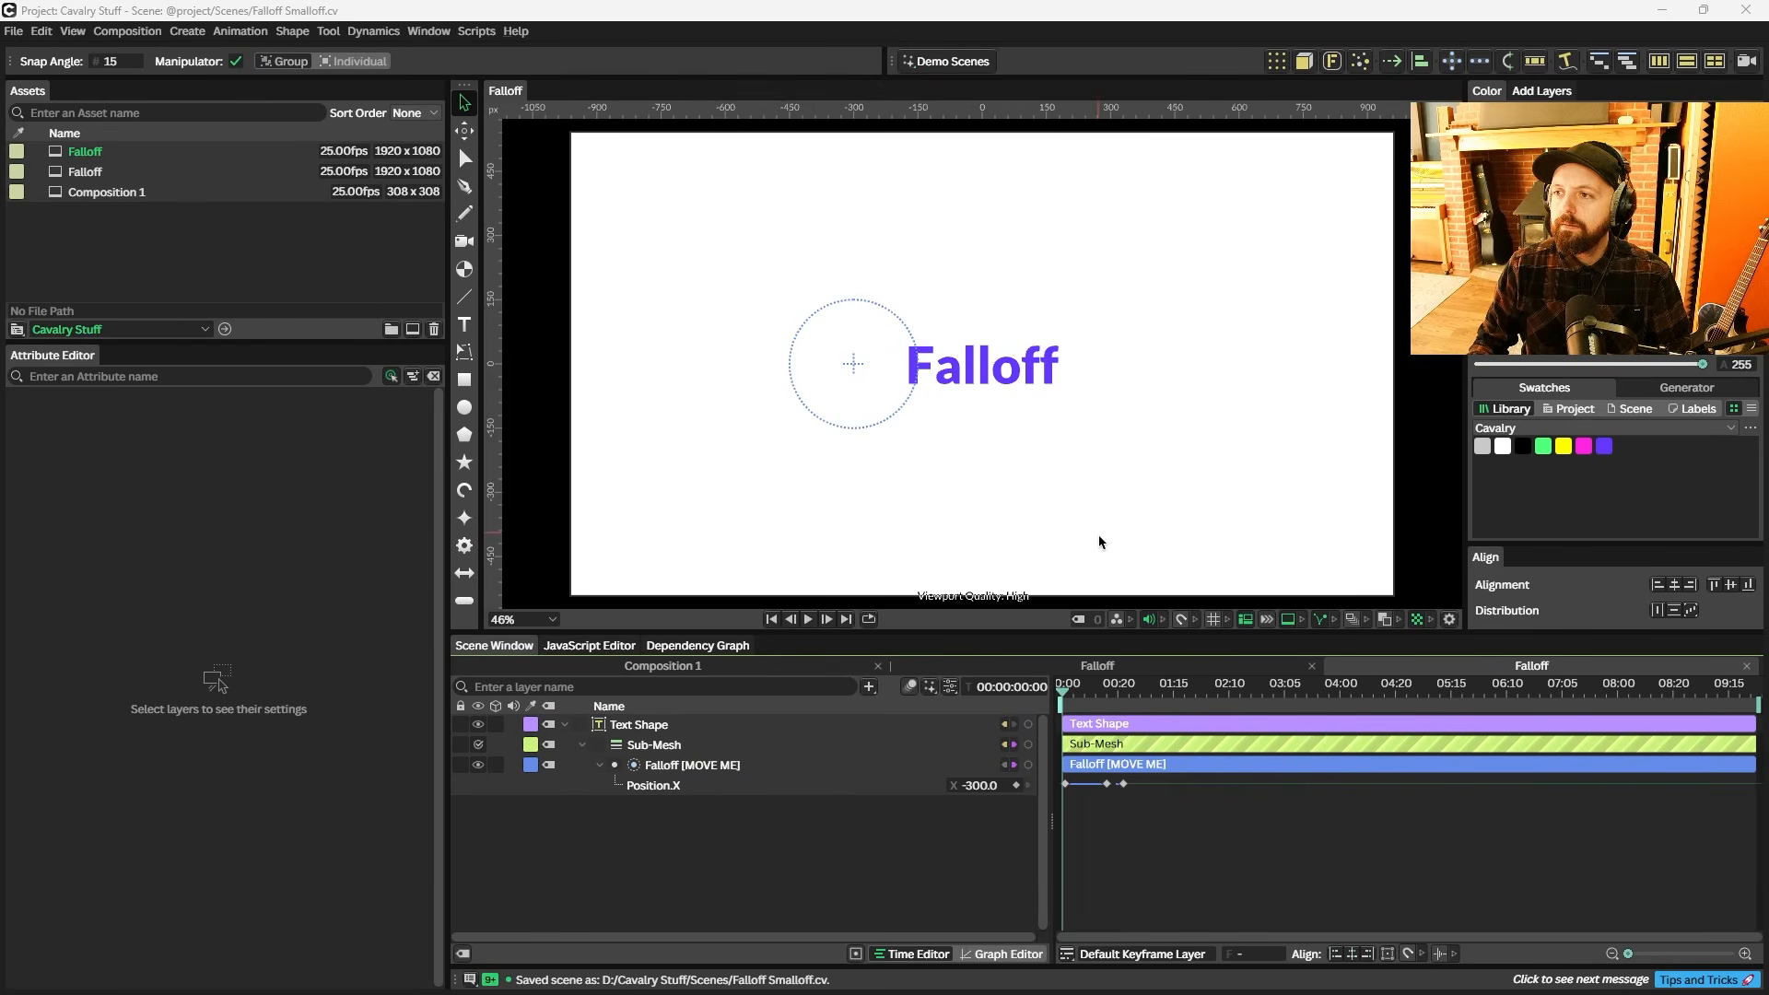
- Create a new composition and add a text shape with the default word Cavalry
click(415, 331)
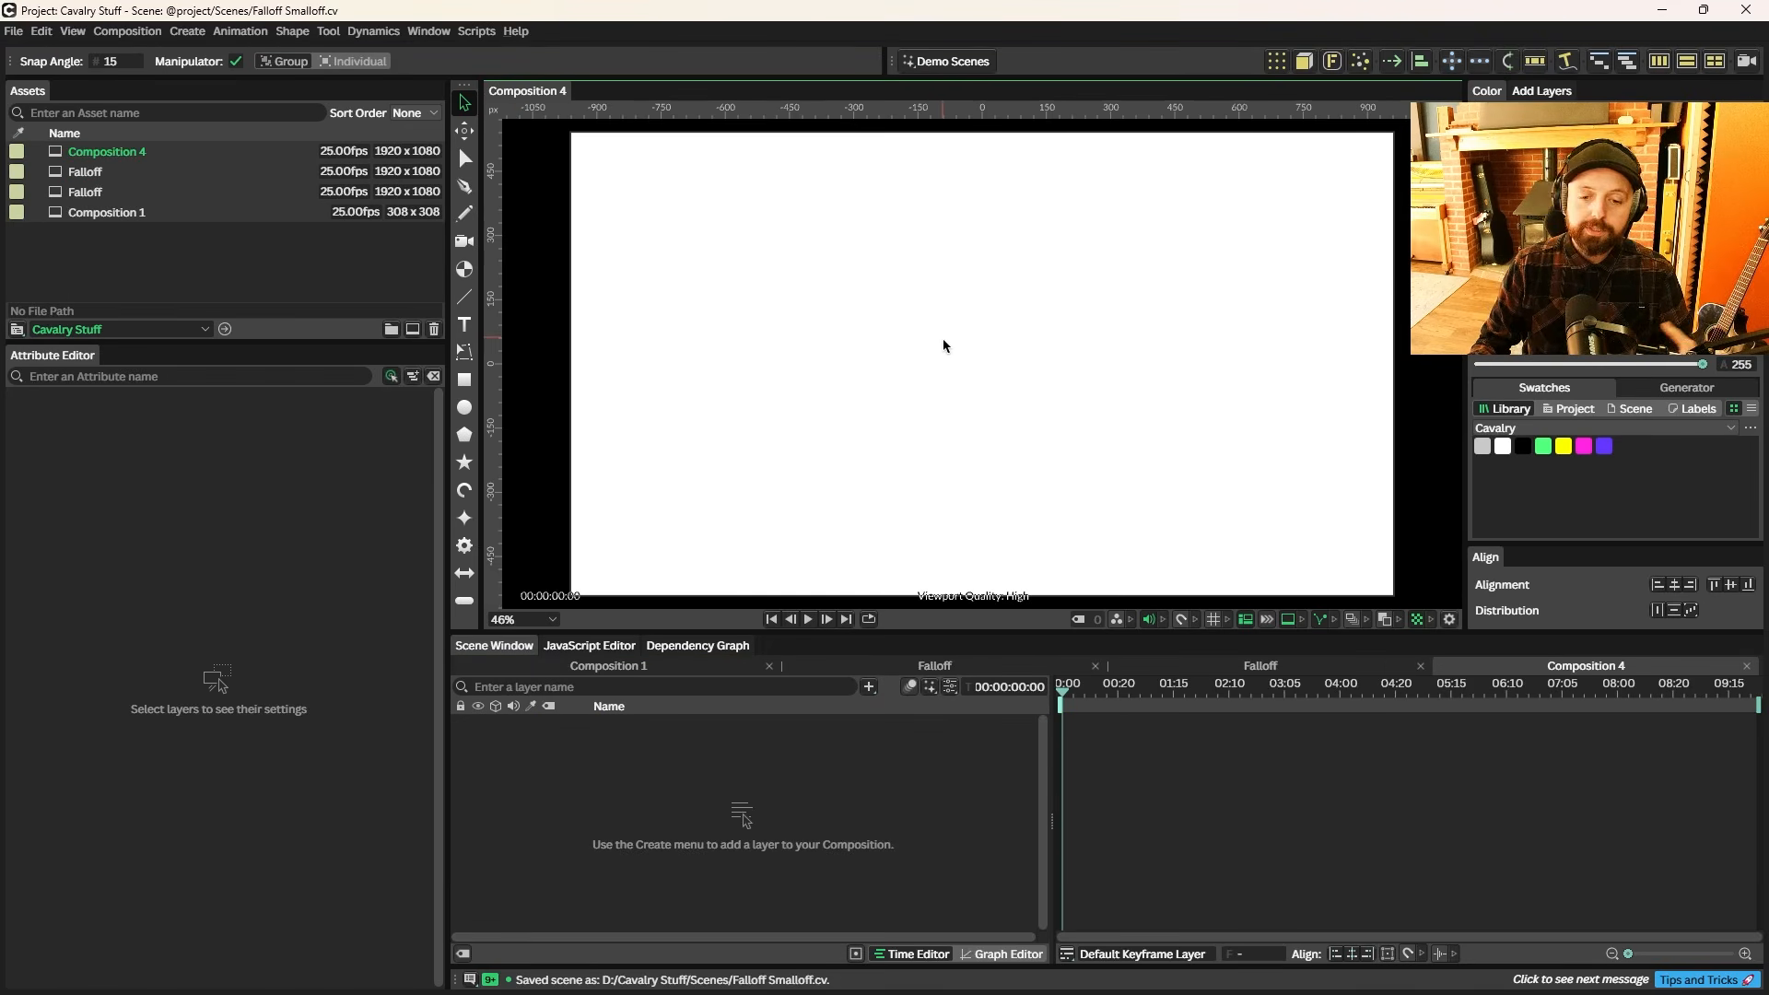
click(466, 326)
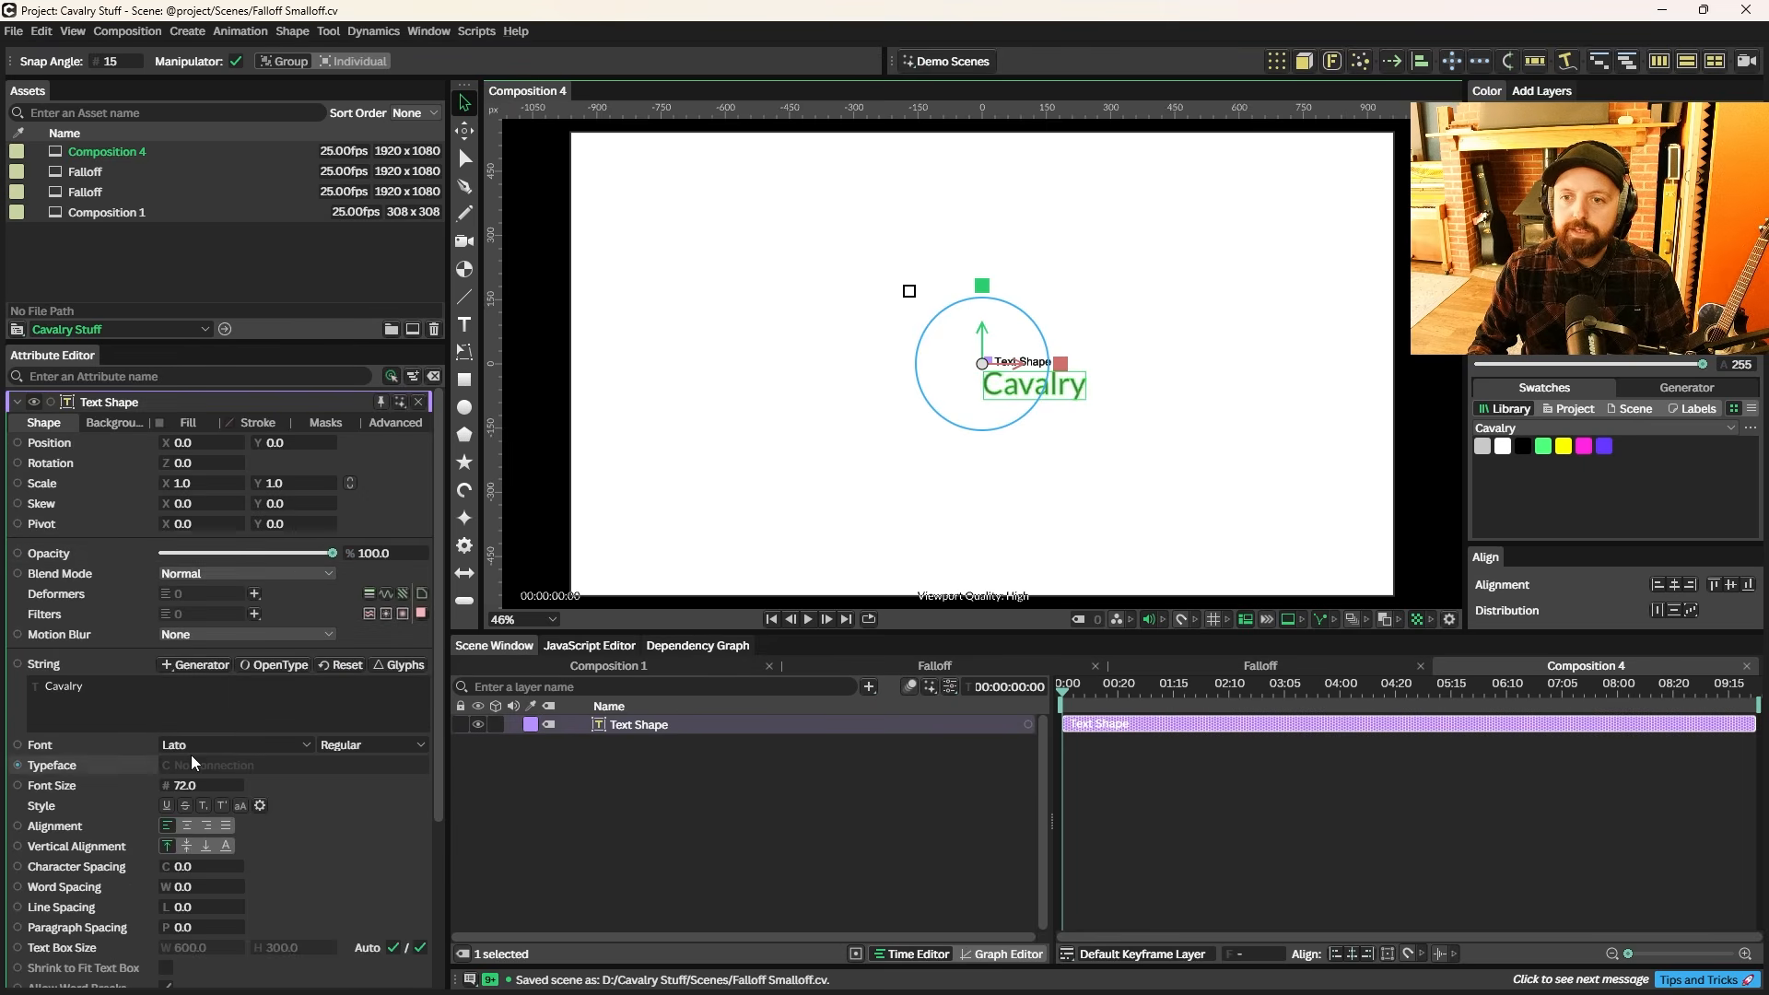
- Centre the text shape's alignment horizontally and vertically, and increase its font size to 222
click(186, 826)
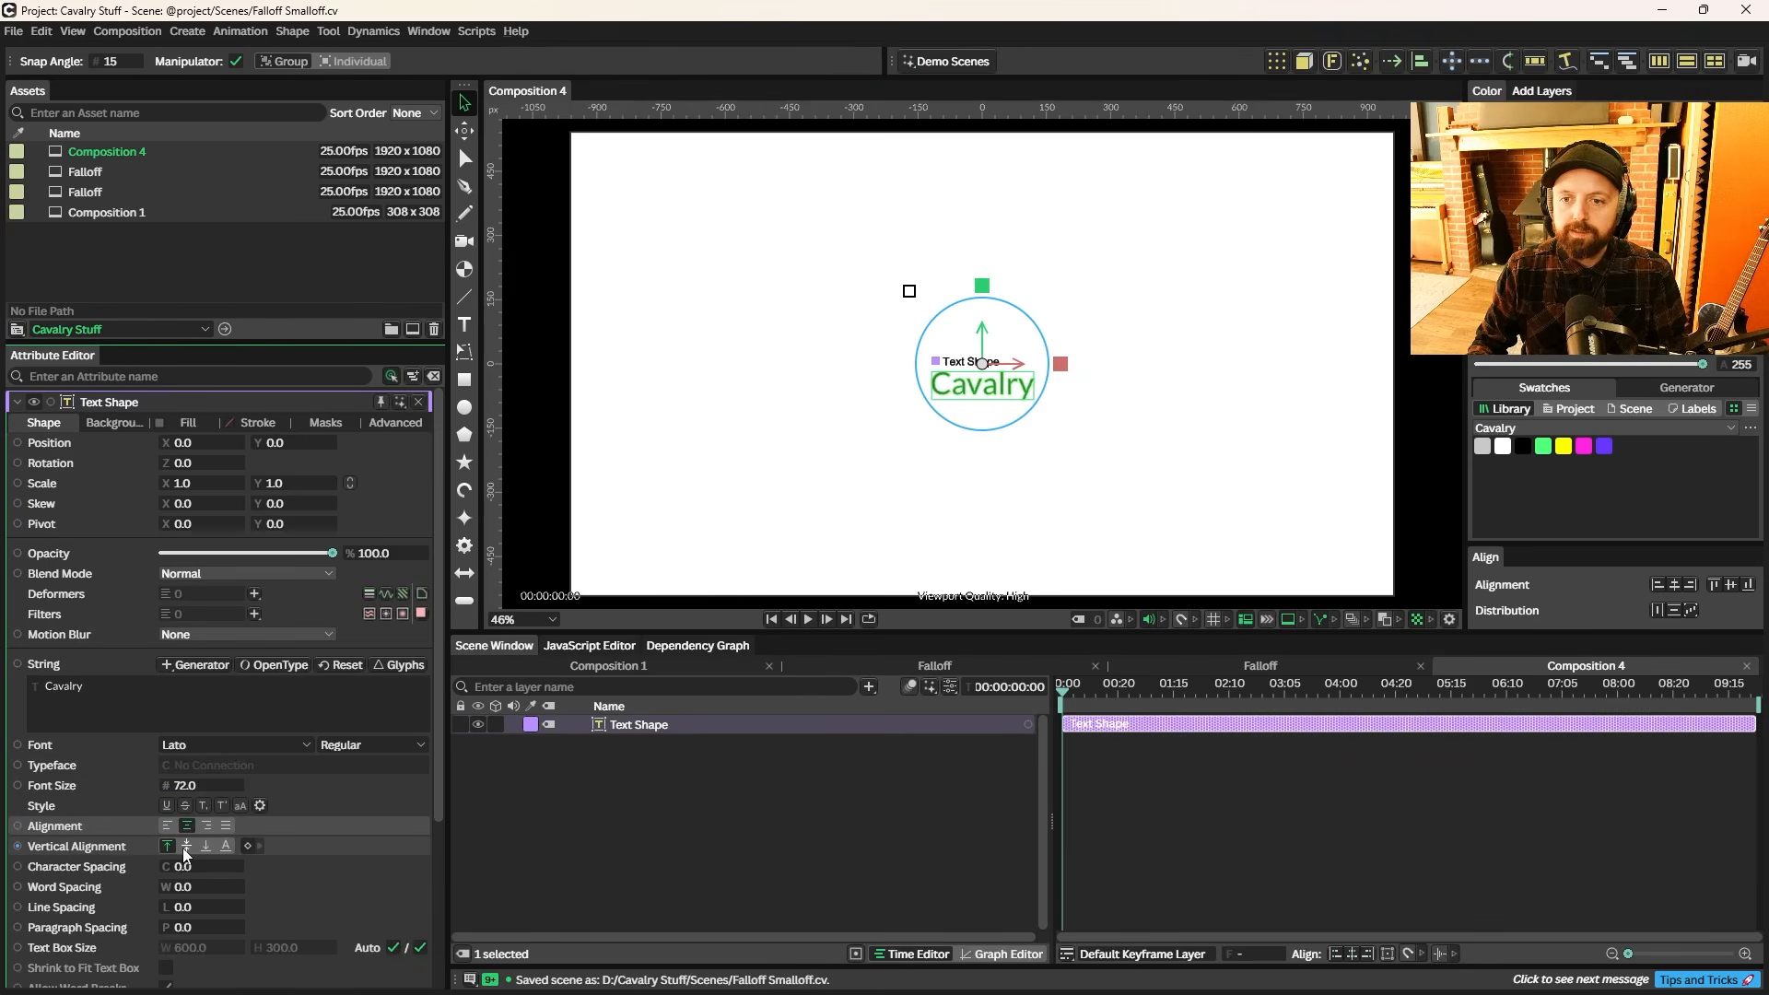
click(187, 845)
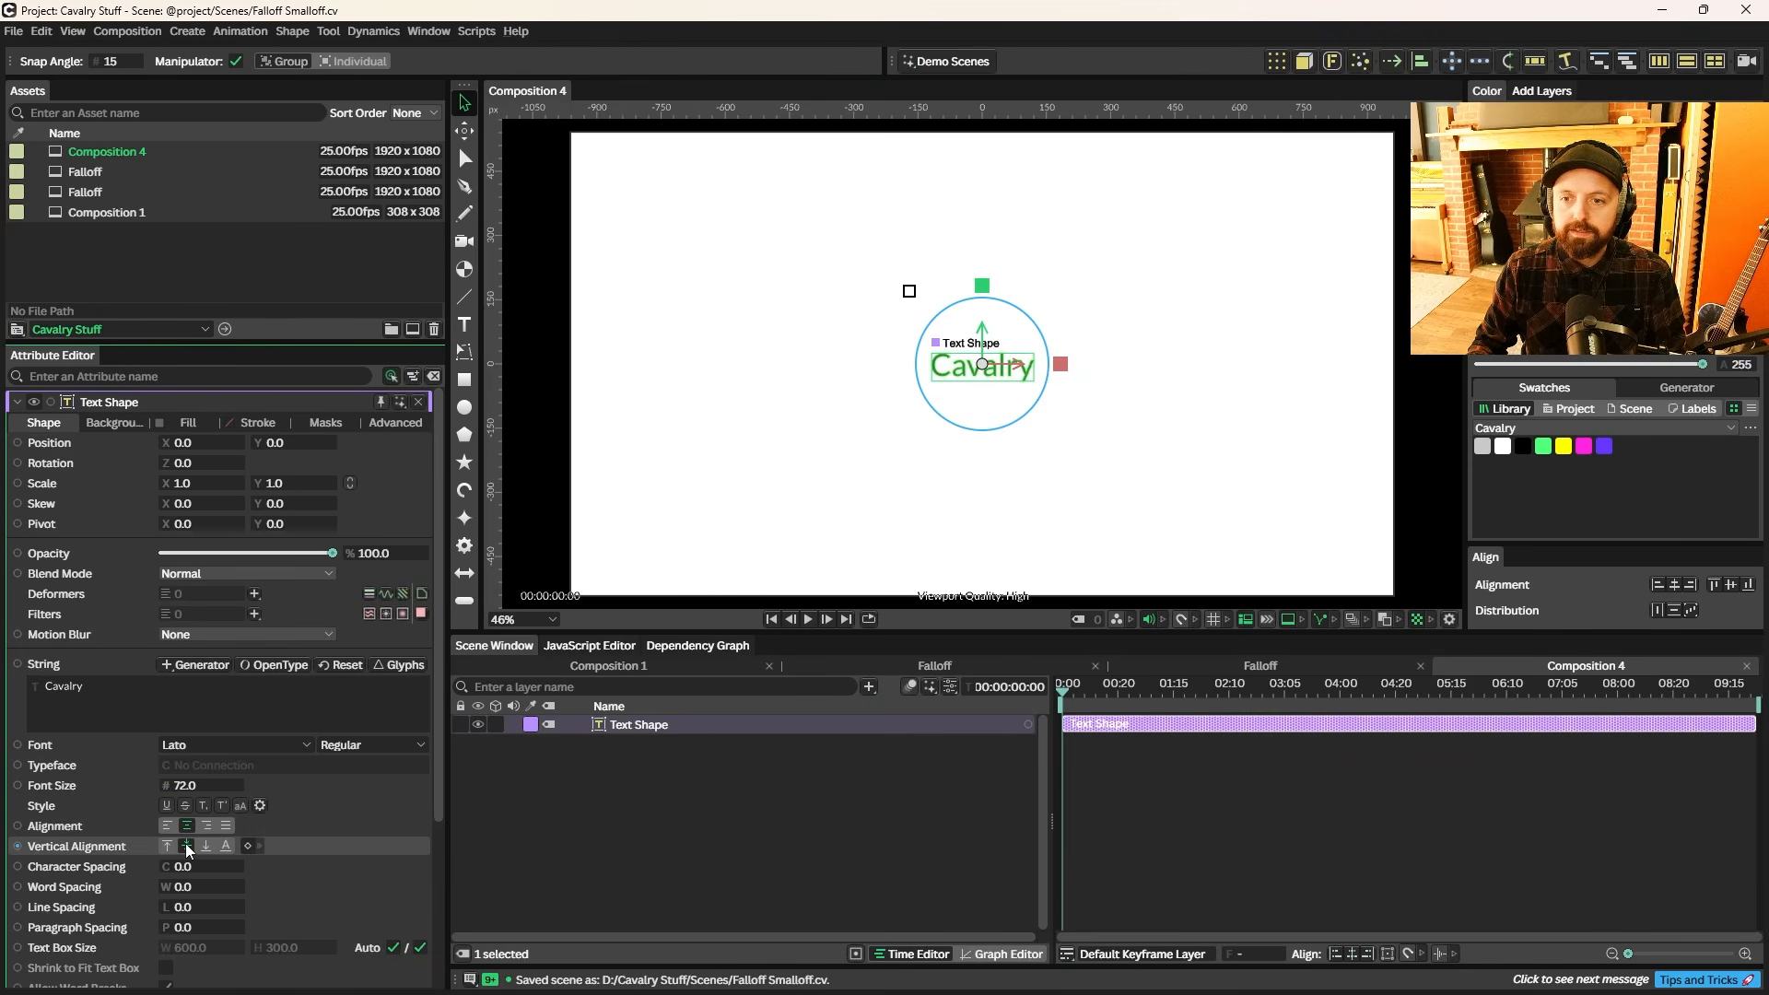
drag(189, 785, 342, 796)
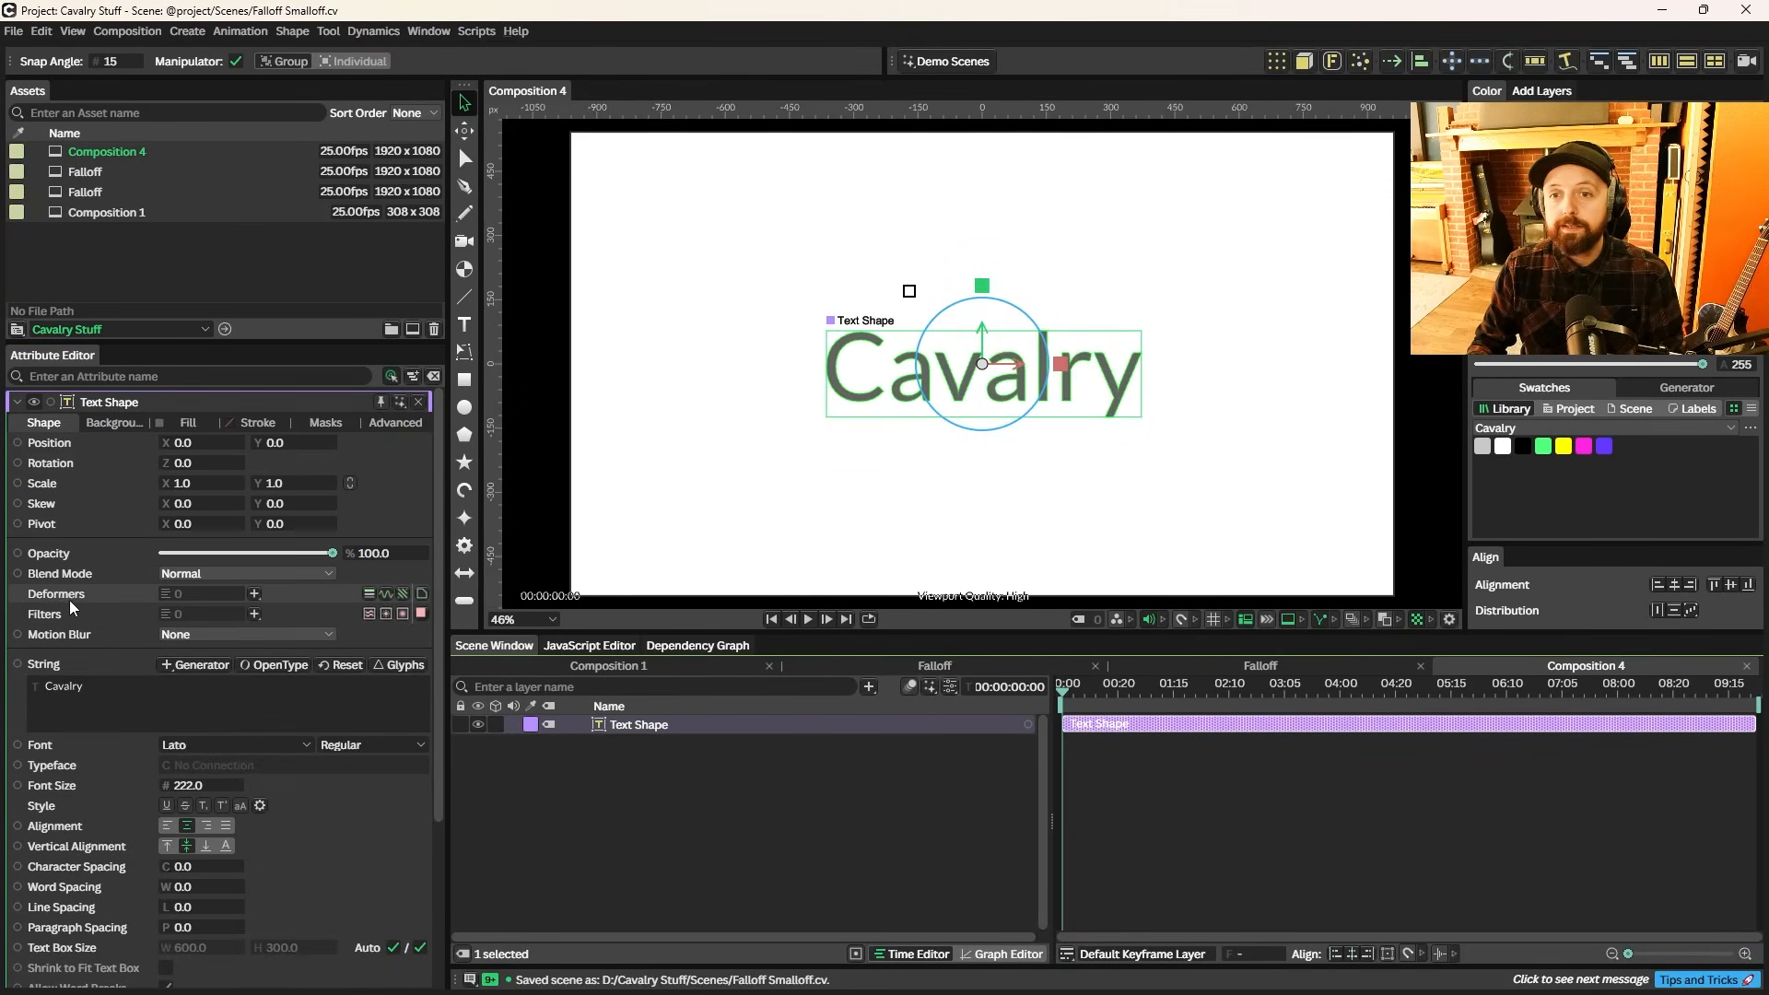
- Add a Sub-Mesh deformer to the Cavalry text shape and clear the layer selection
click(256, 595)
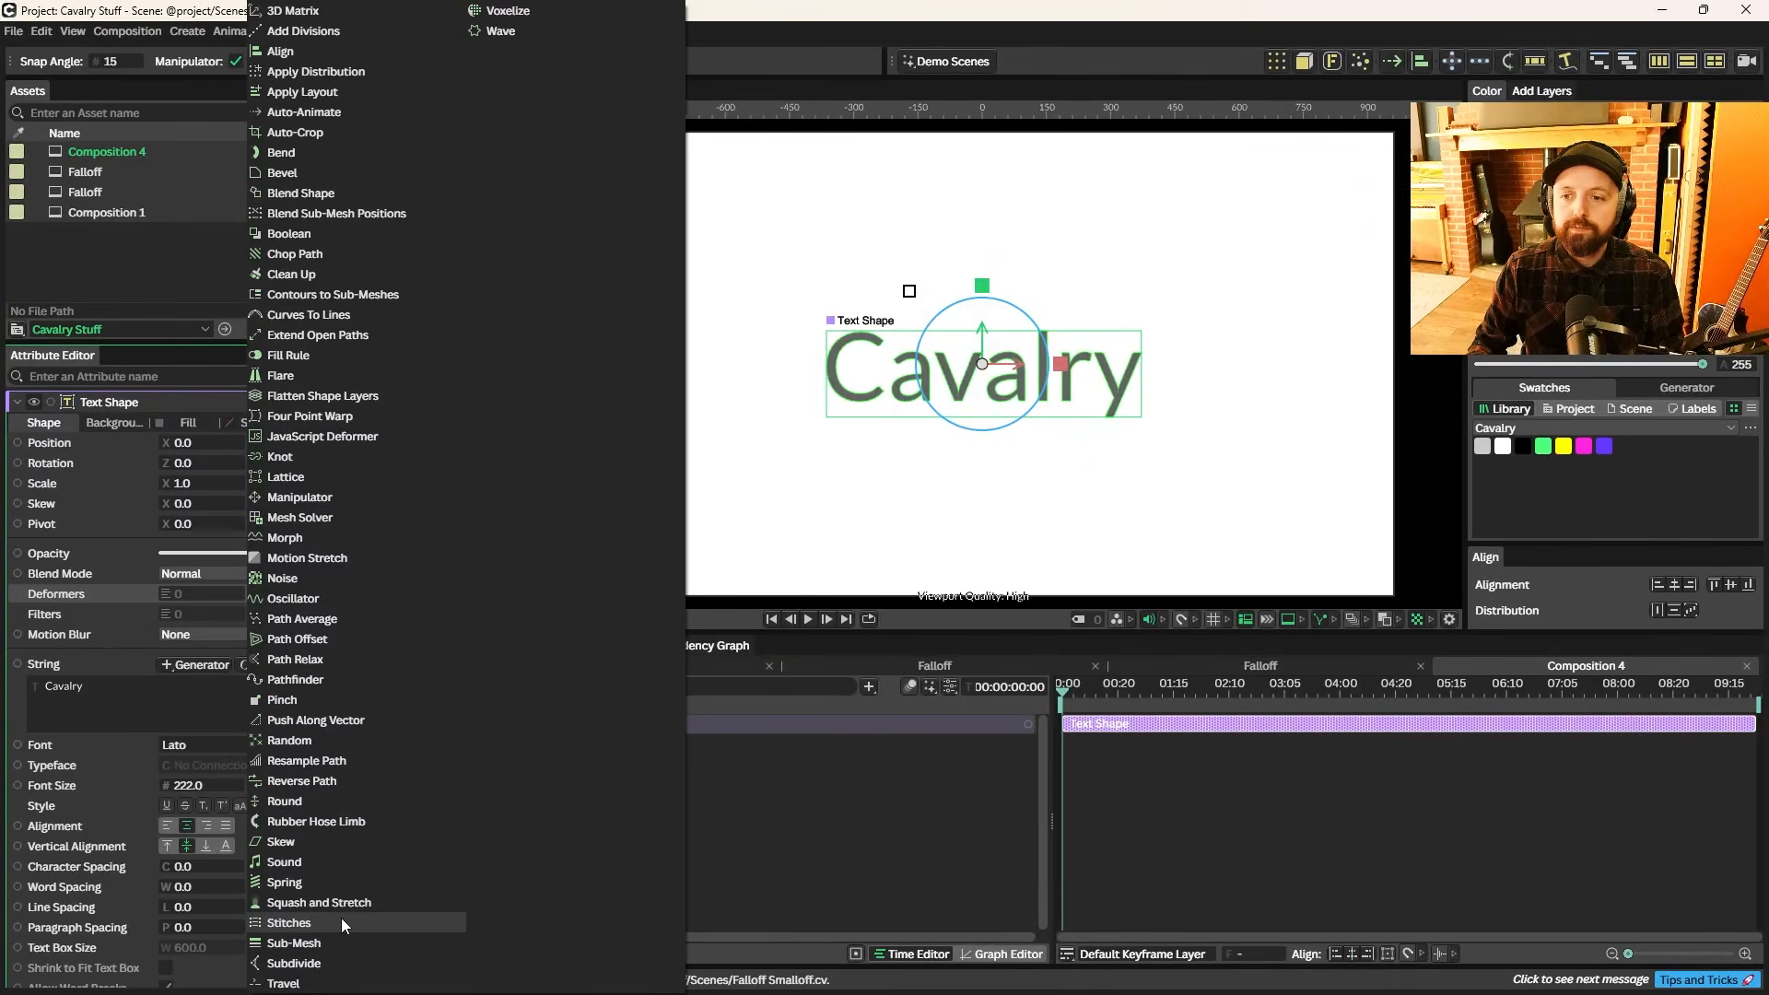
click(293, 944)
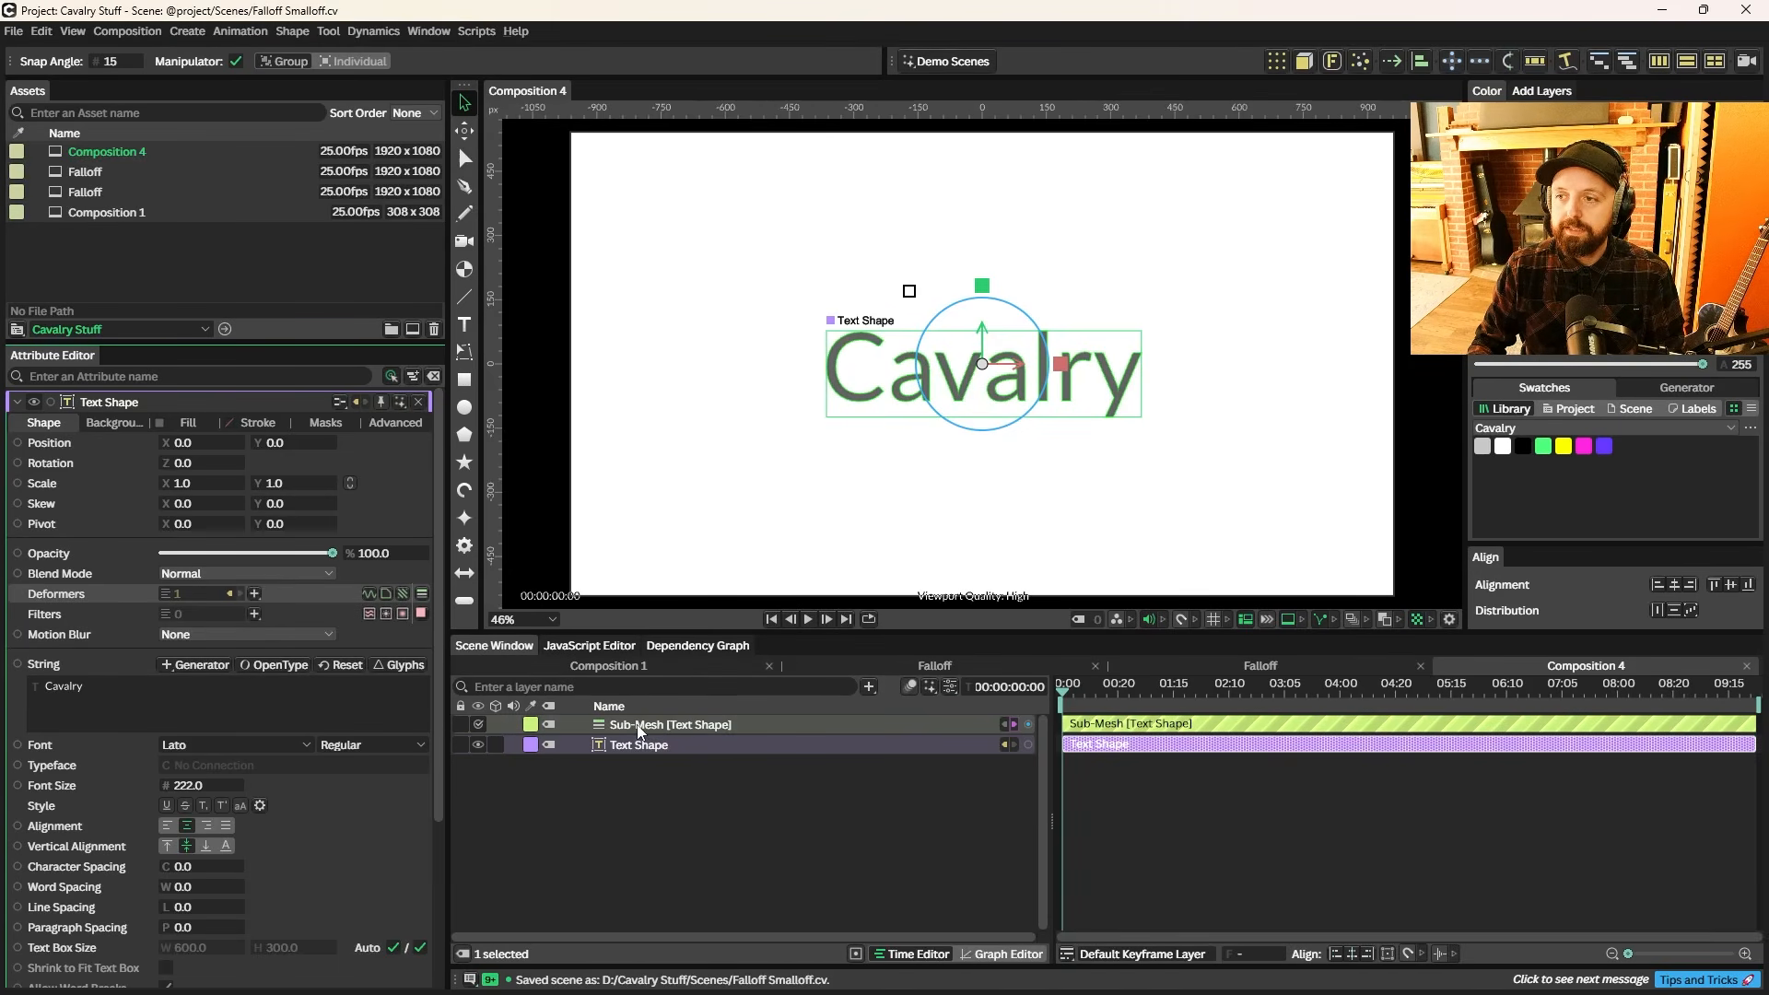
click(679, 796)
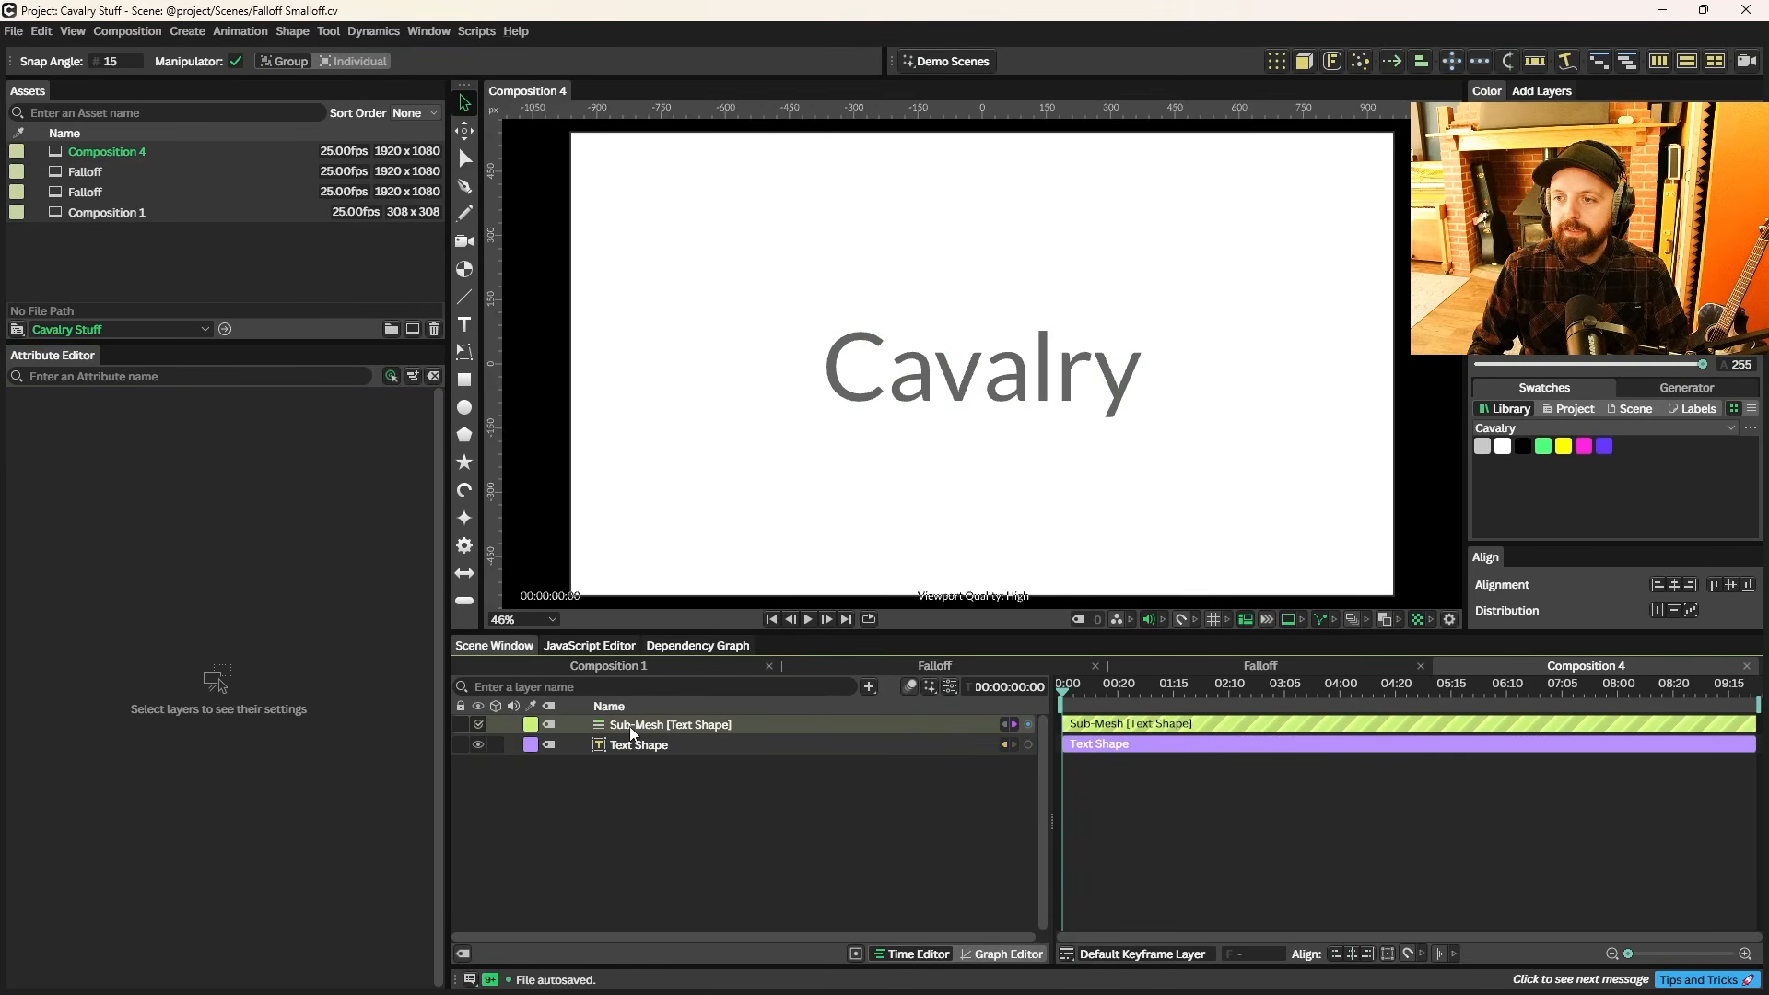
- Nest the Sub-Mesh layer beneath its text shape and check that the hierarchy collapses and expands
mouse_move(632, 732)
mouse_down()
mouse_move(671, 738)
mouse_move(638, 747)
mouse_up()
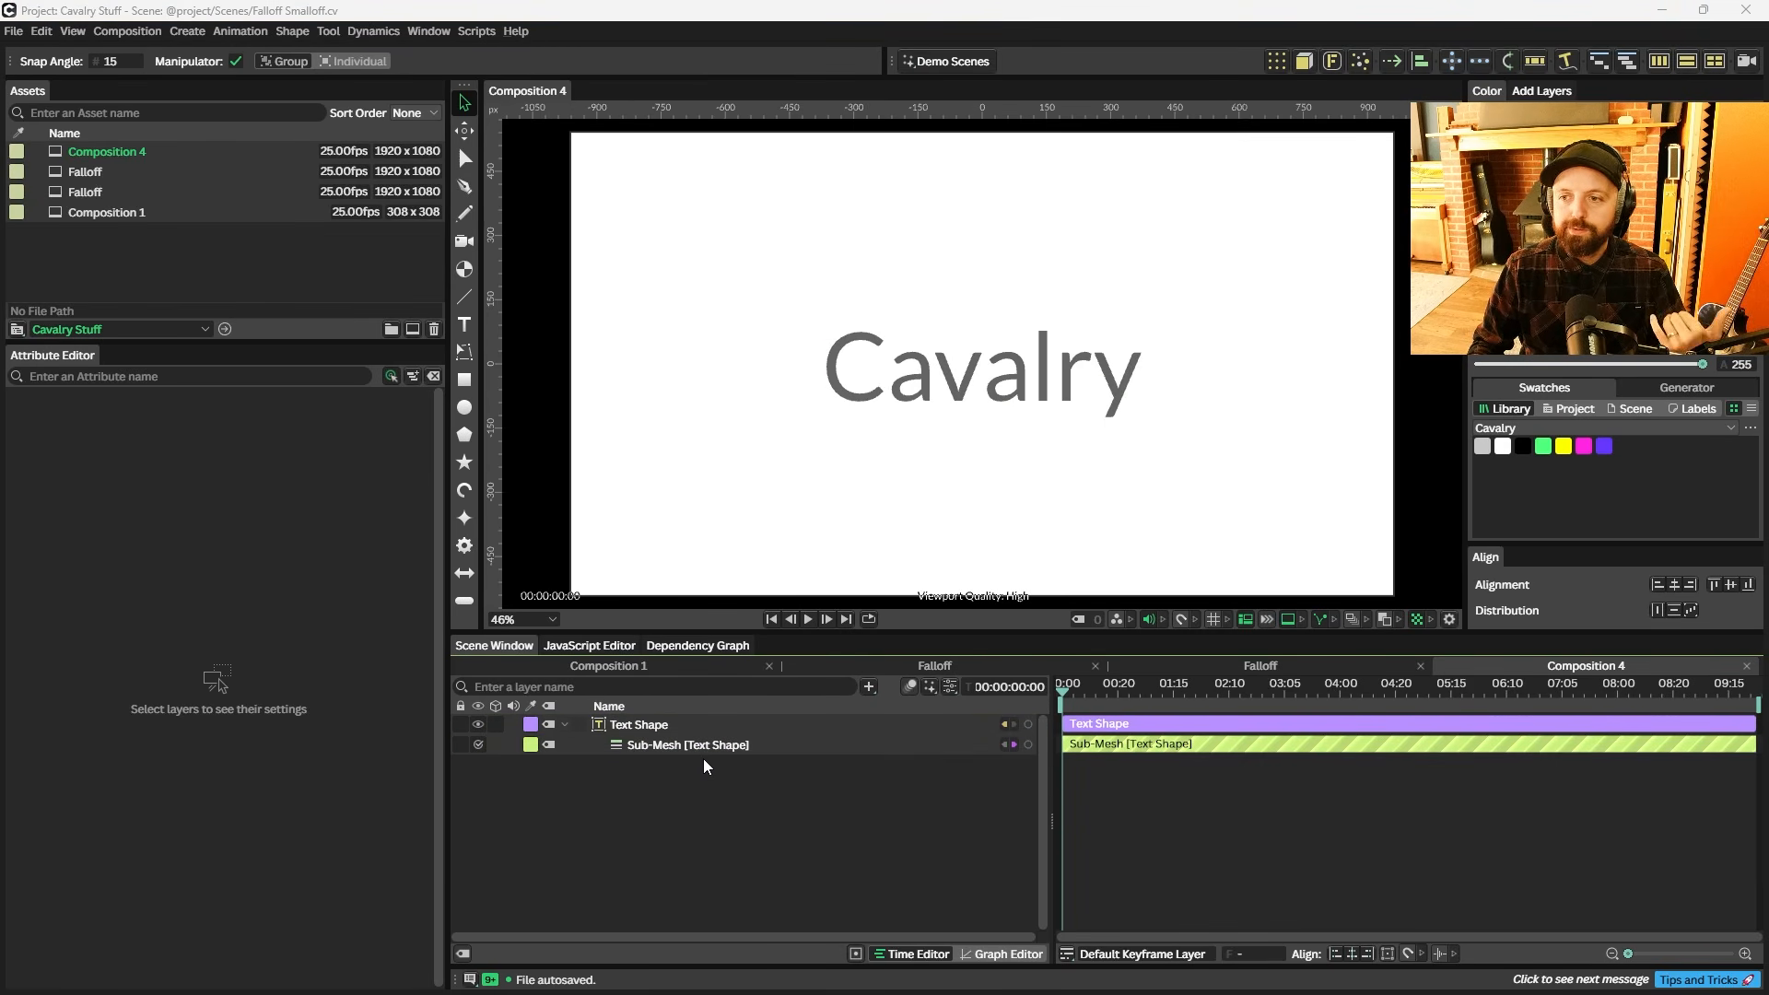
click(564, 726)
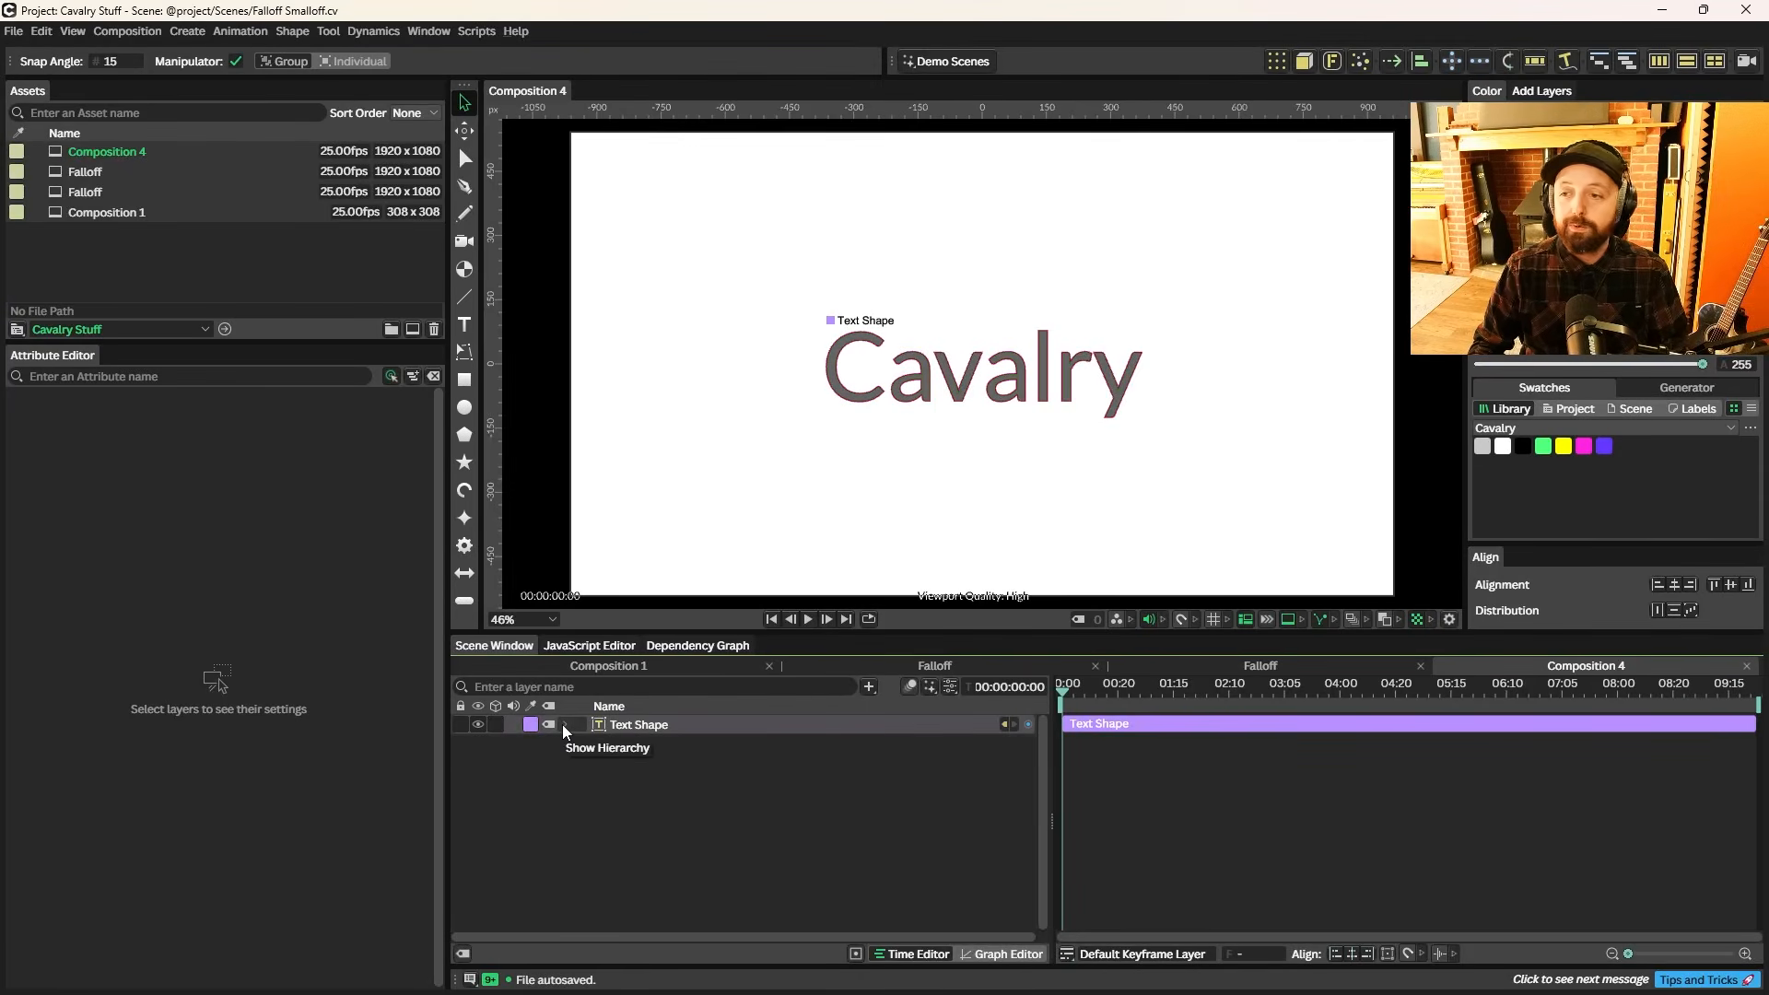
click(562, 725)
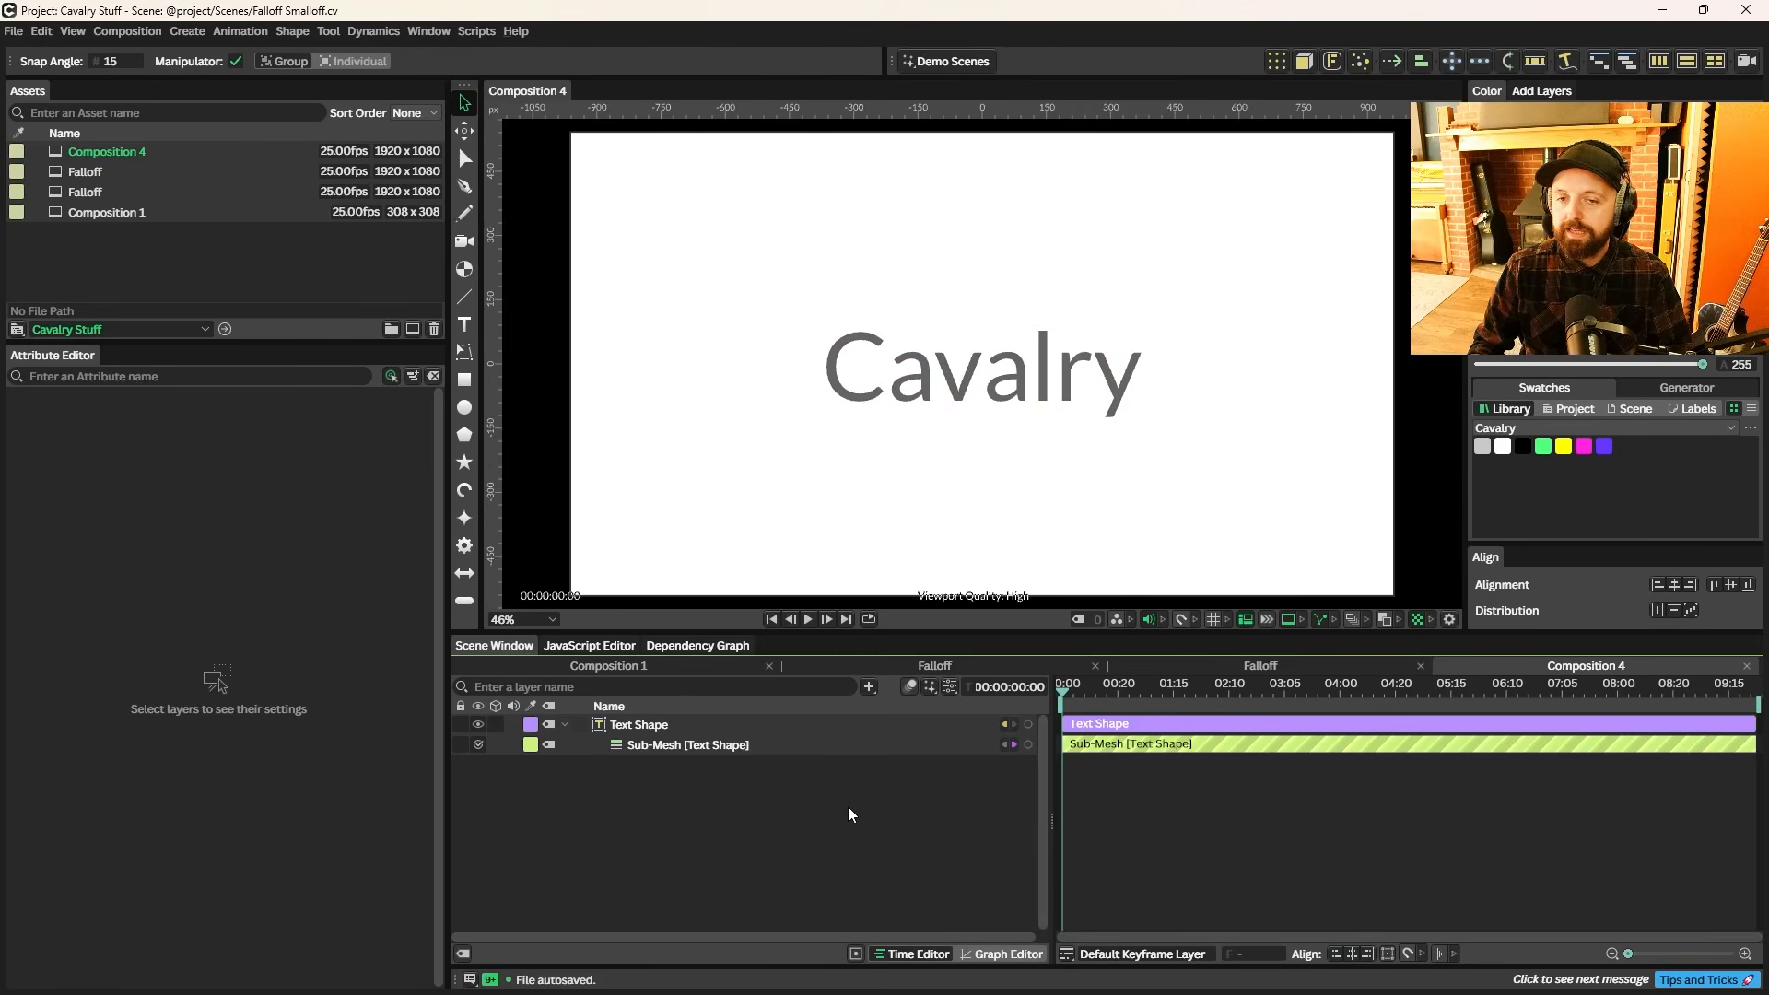
- Add a falloff to the Sub-Mesh, nested beneath it, and position it at about X -8.6, Y -6.5
click(728, 745)
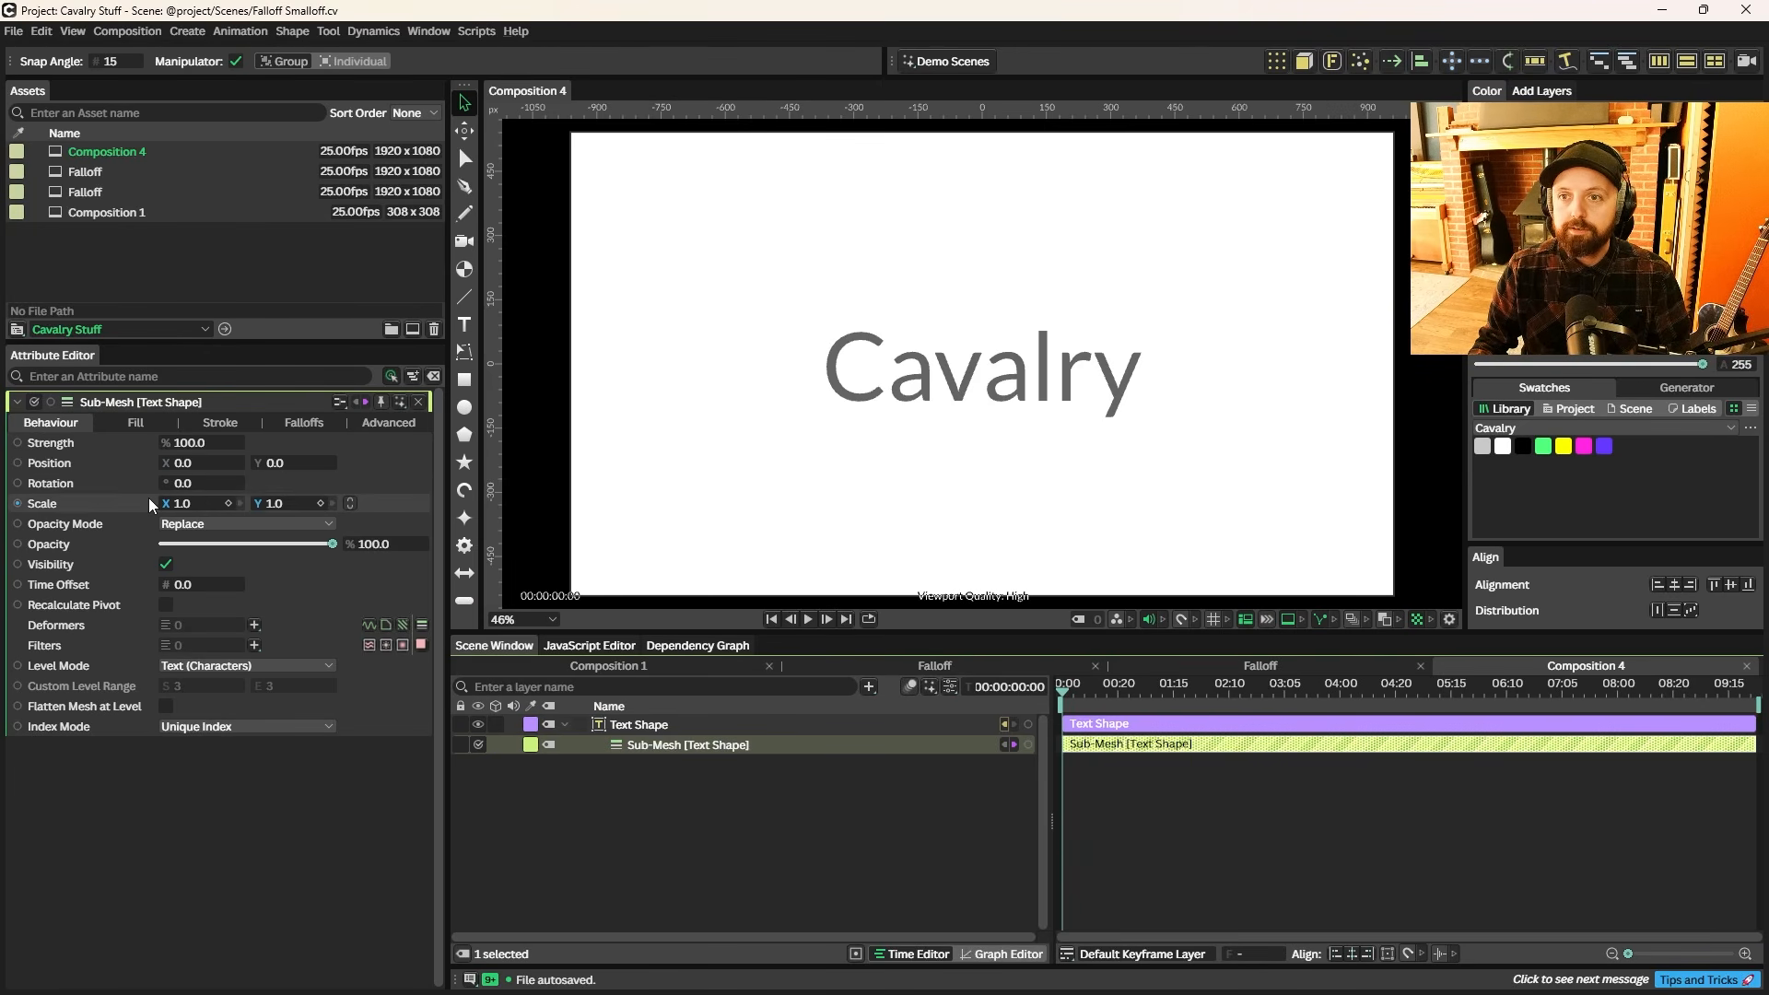
click(297, 428)
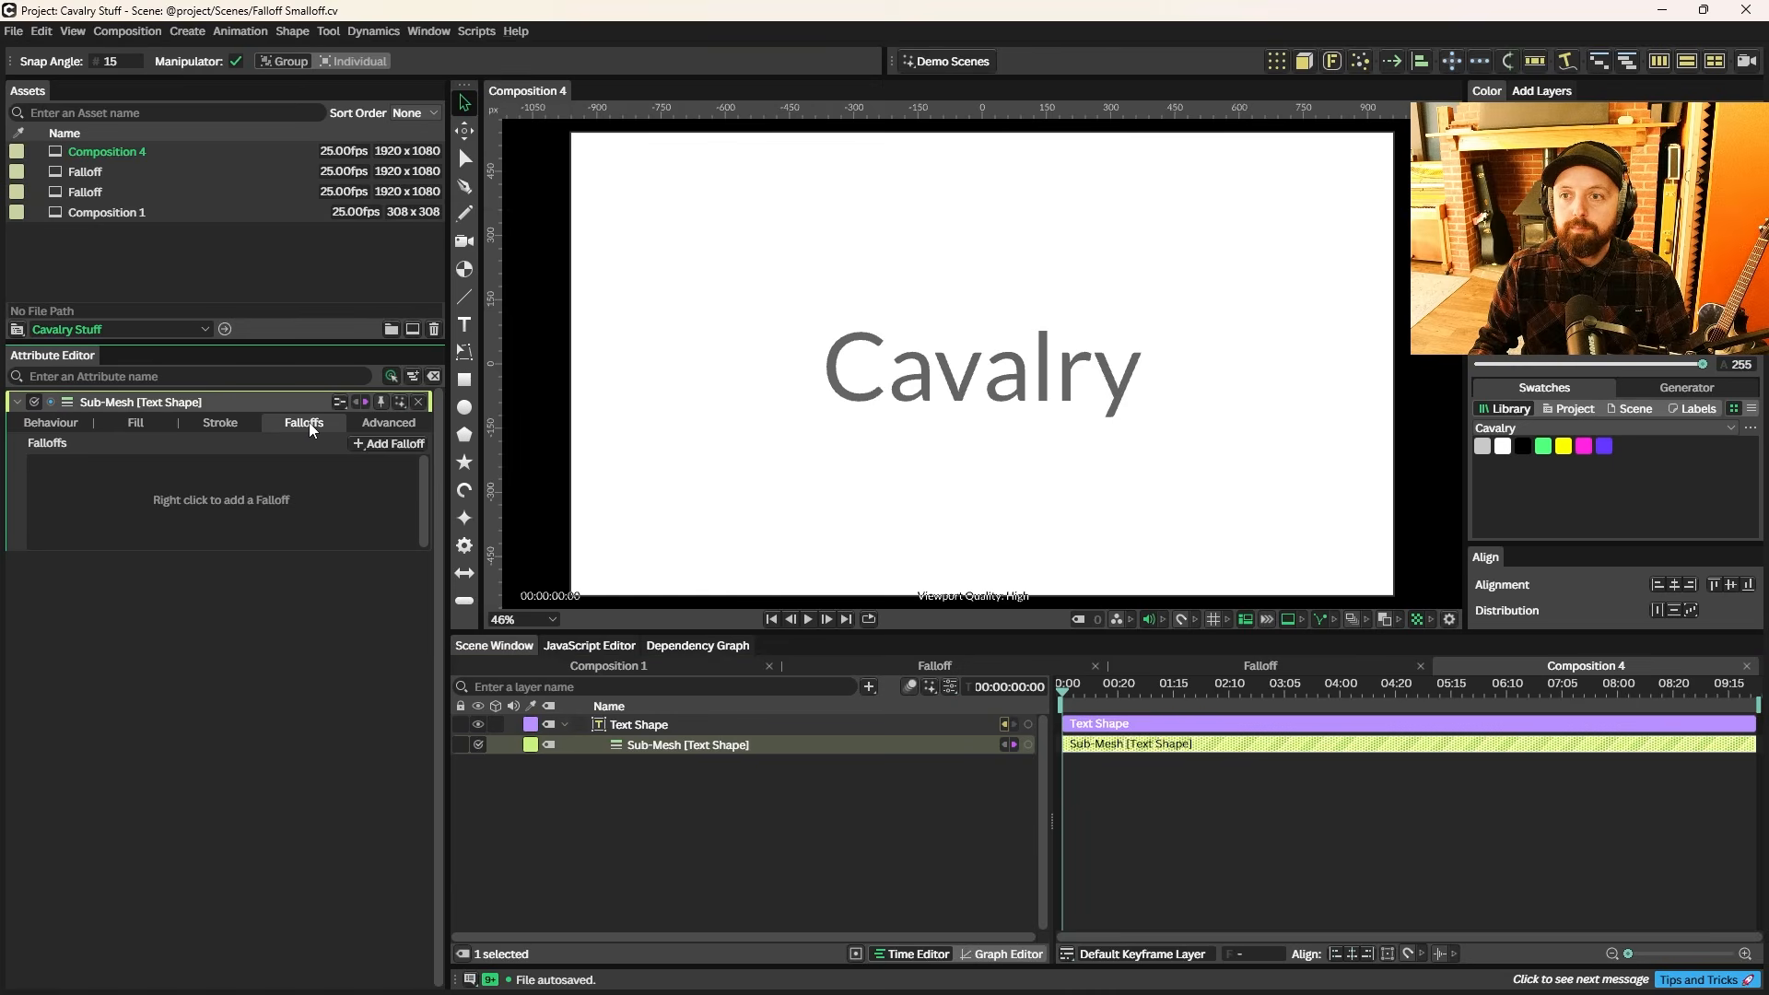
click(388, 443)
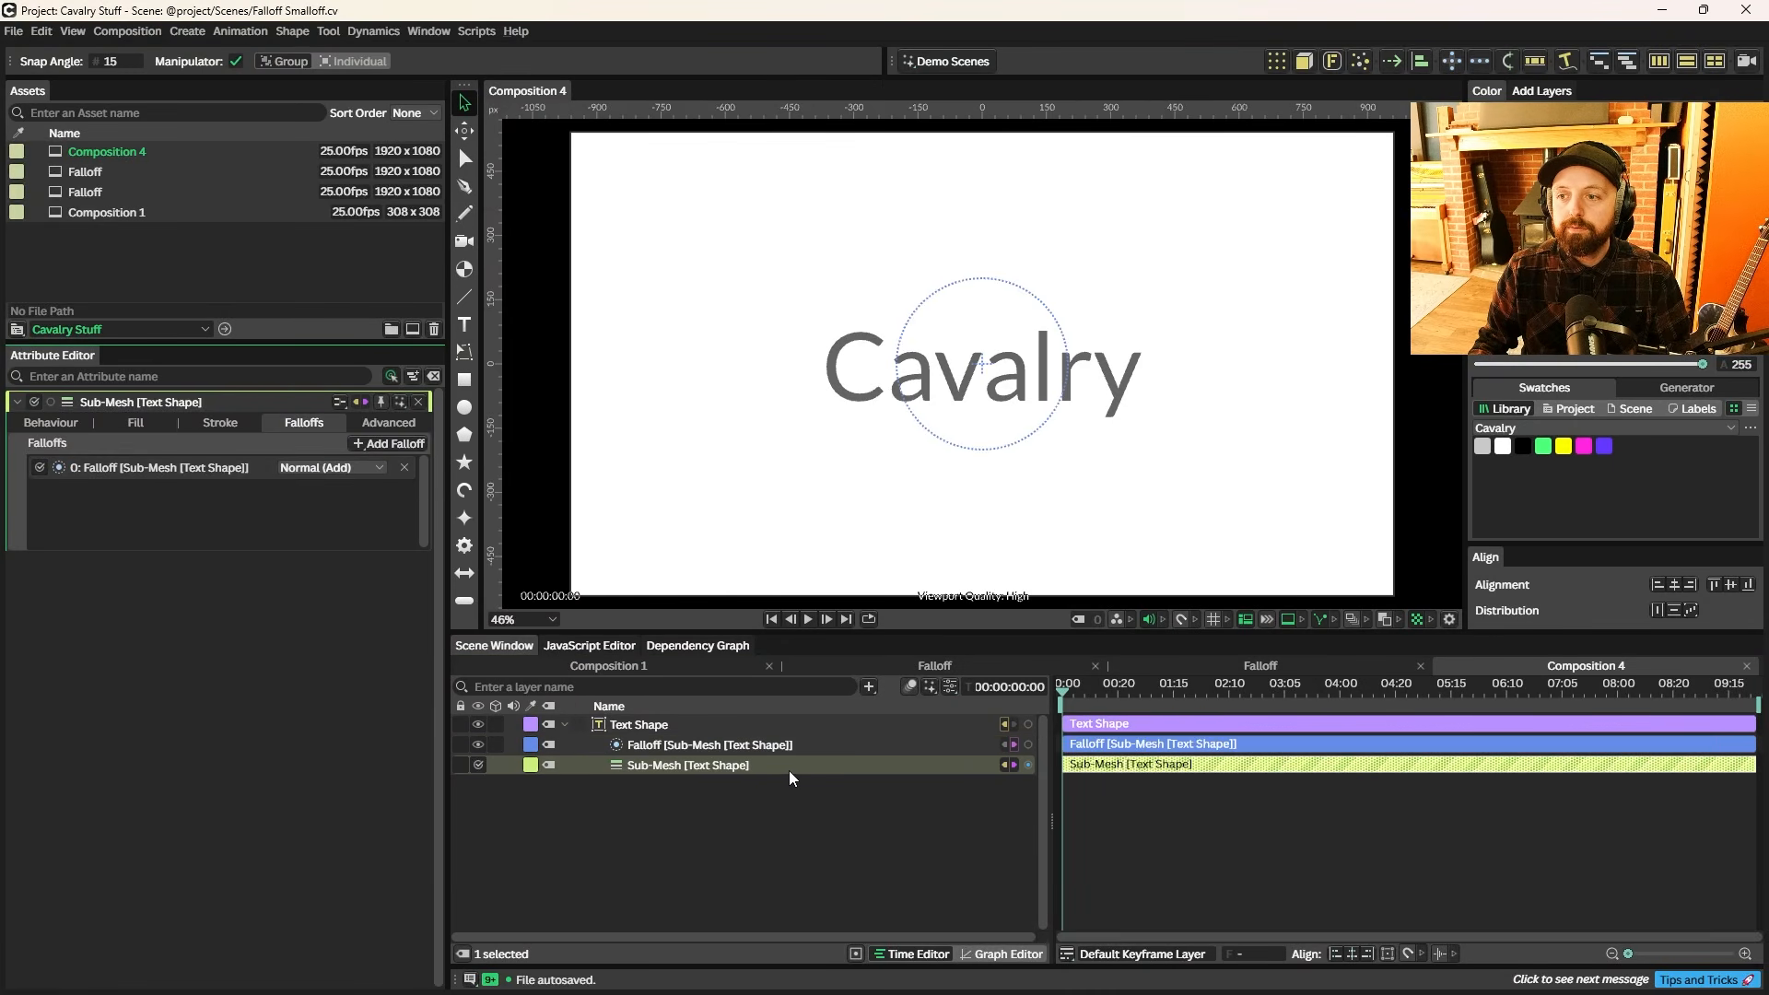
drag(672, 747, 682, 762)
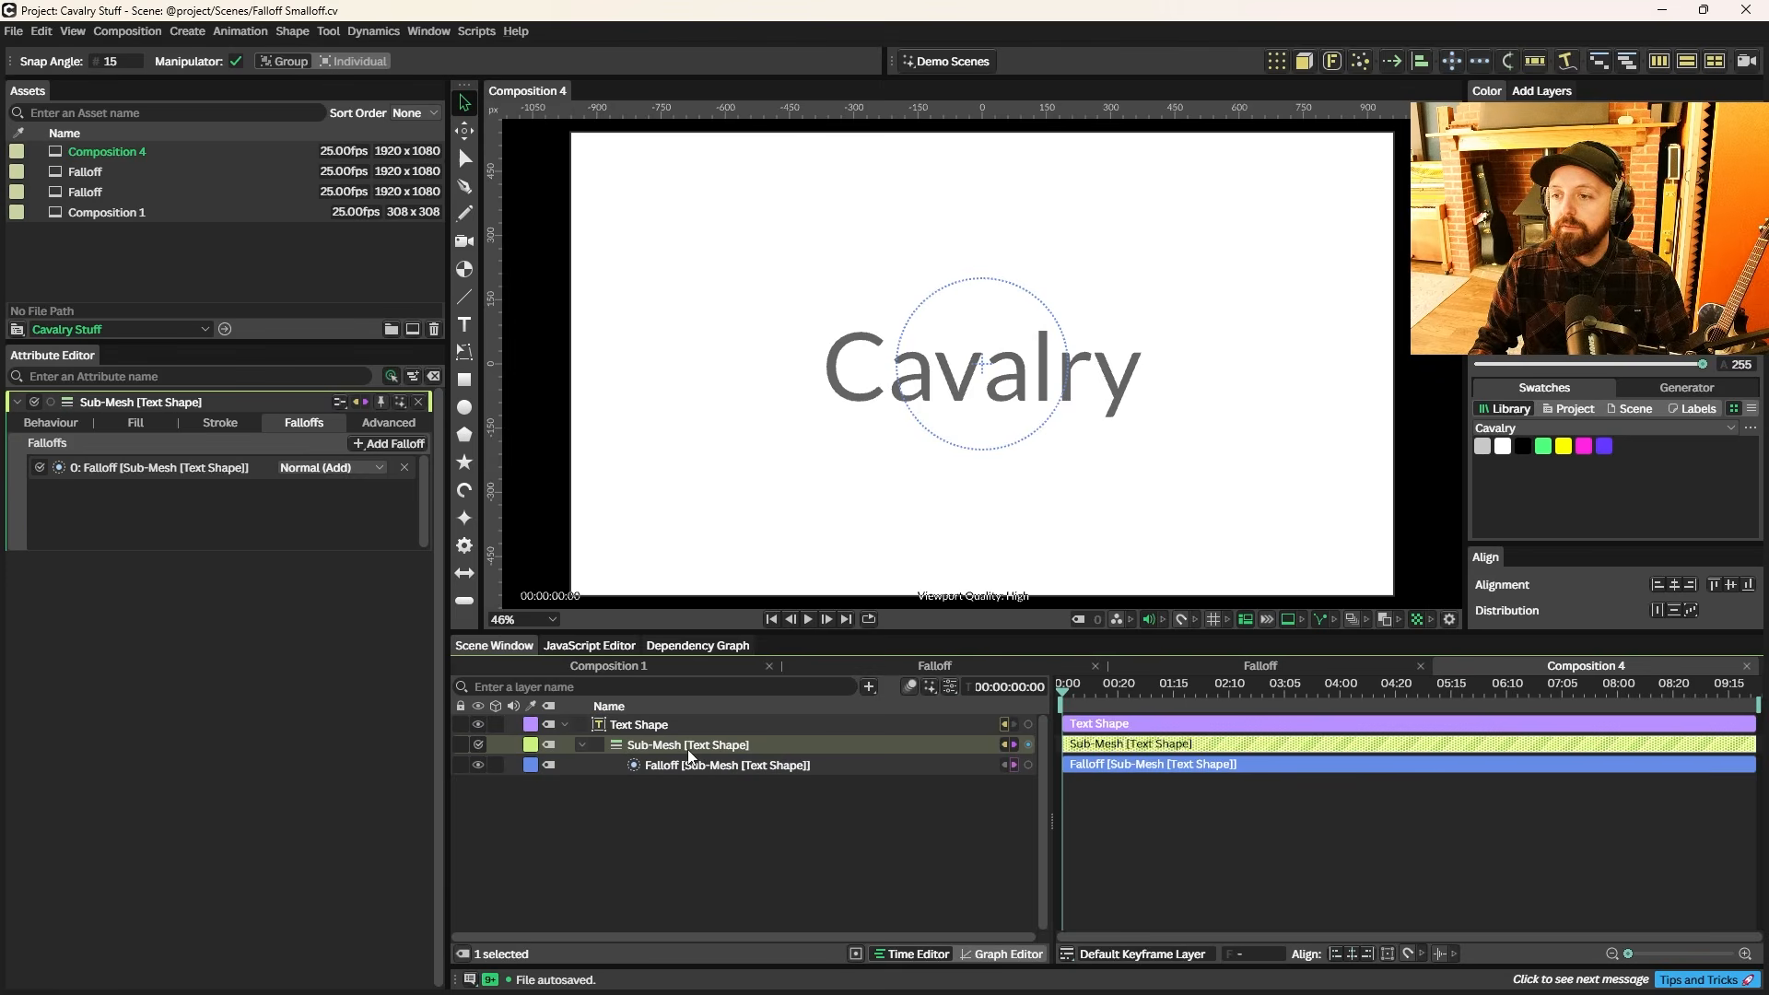
mouse_move(987, 447)
mouse_down()
mouse_move(873, 446)
mouse_move(1095, 444)
mouse_move(986, 446)
mouse_up()
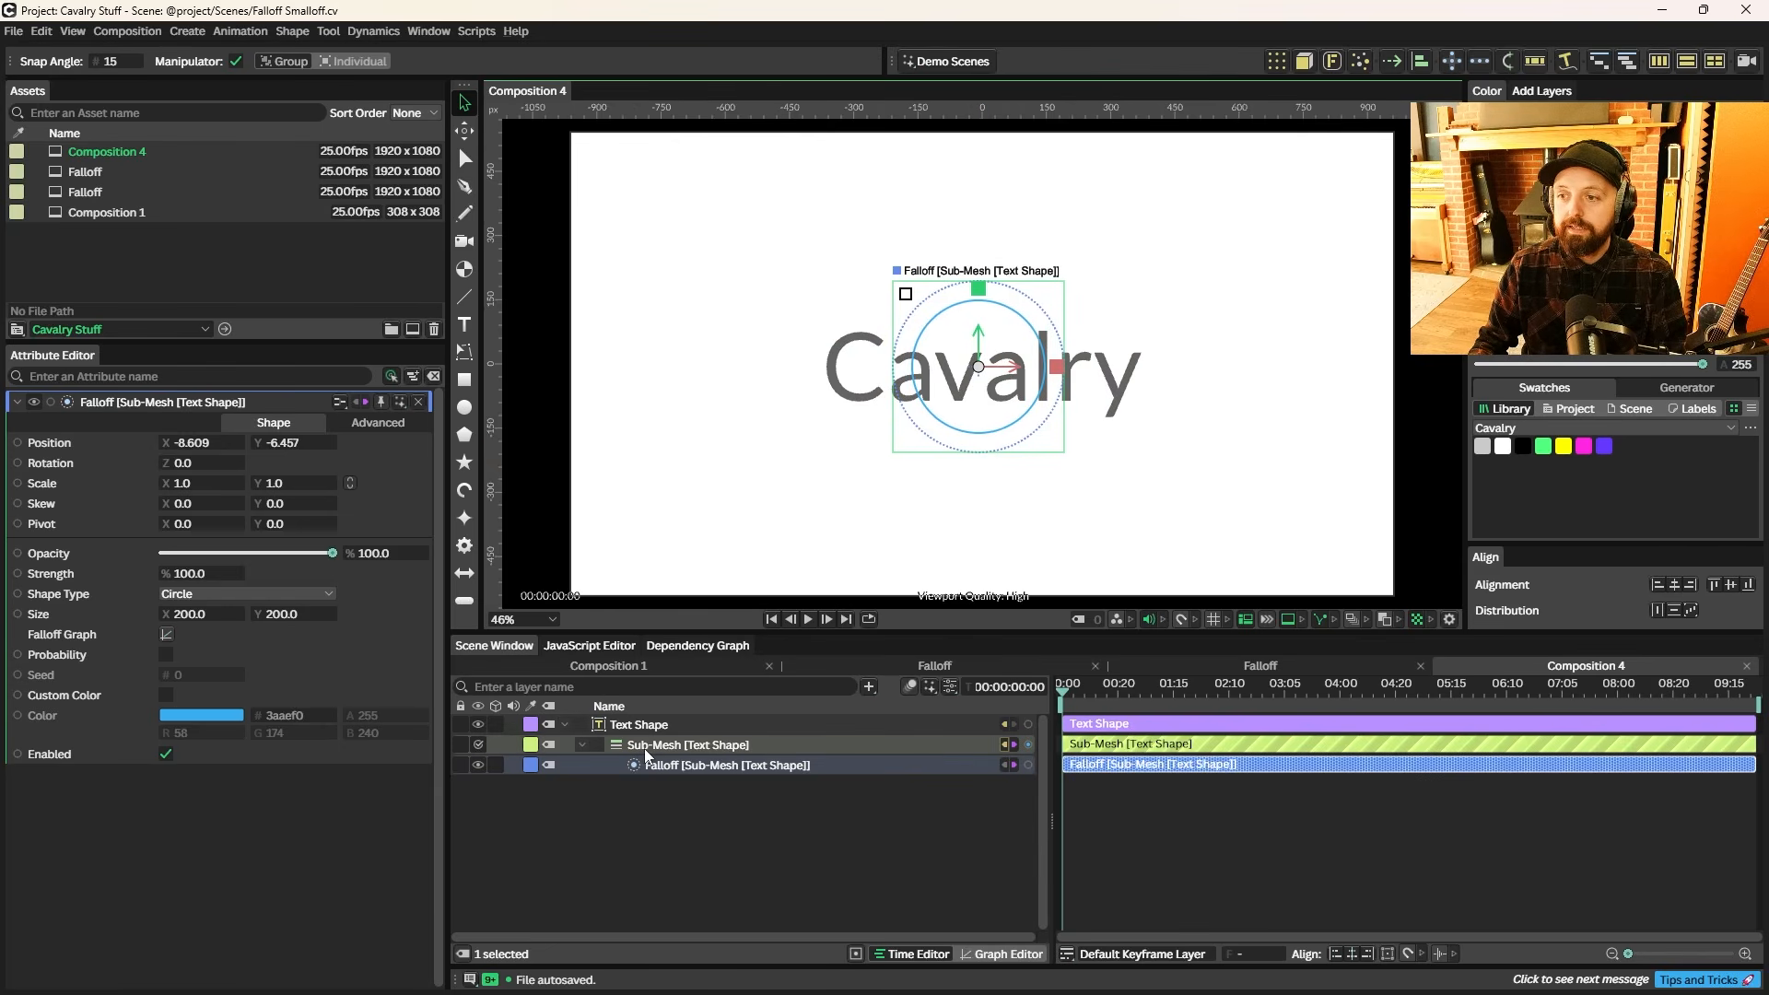
- Set the Sub-Mesh's position to X -52, Y 143, its rotation to 43 degrees and its scale to 1.8
click(687, 746)
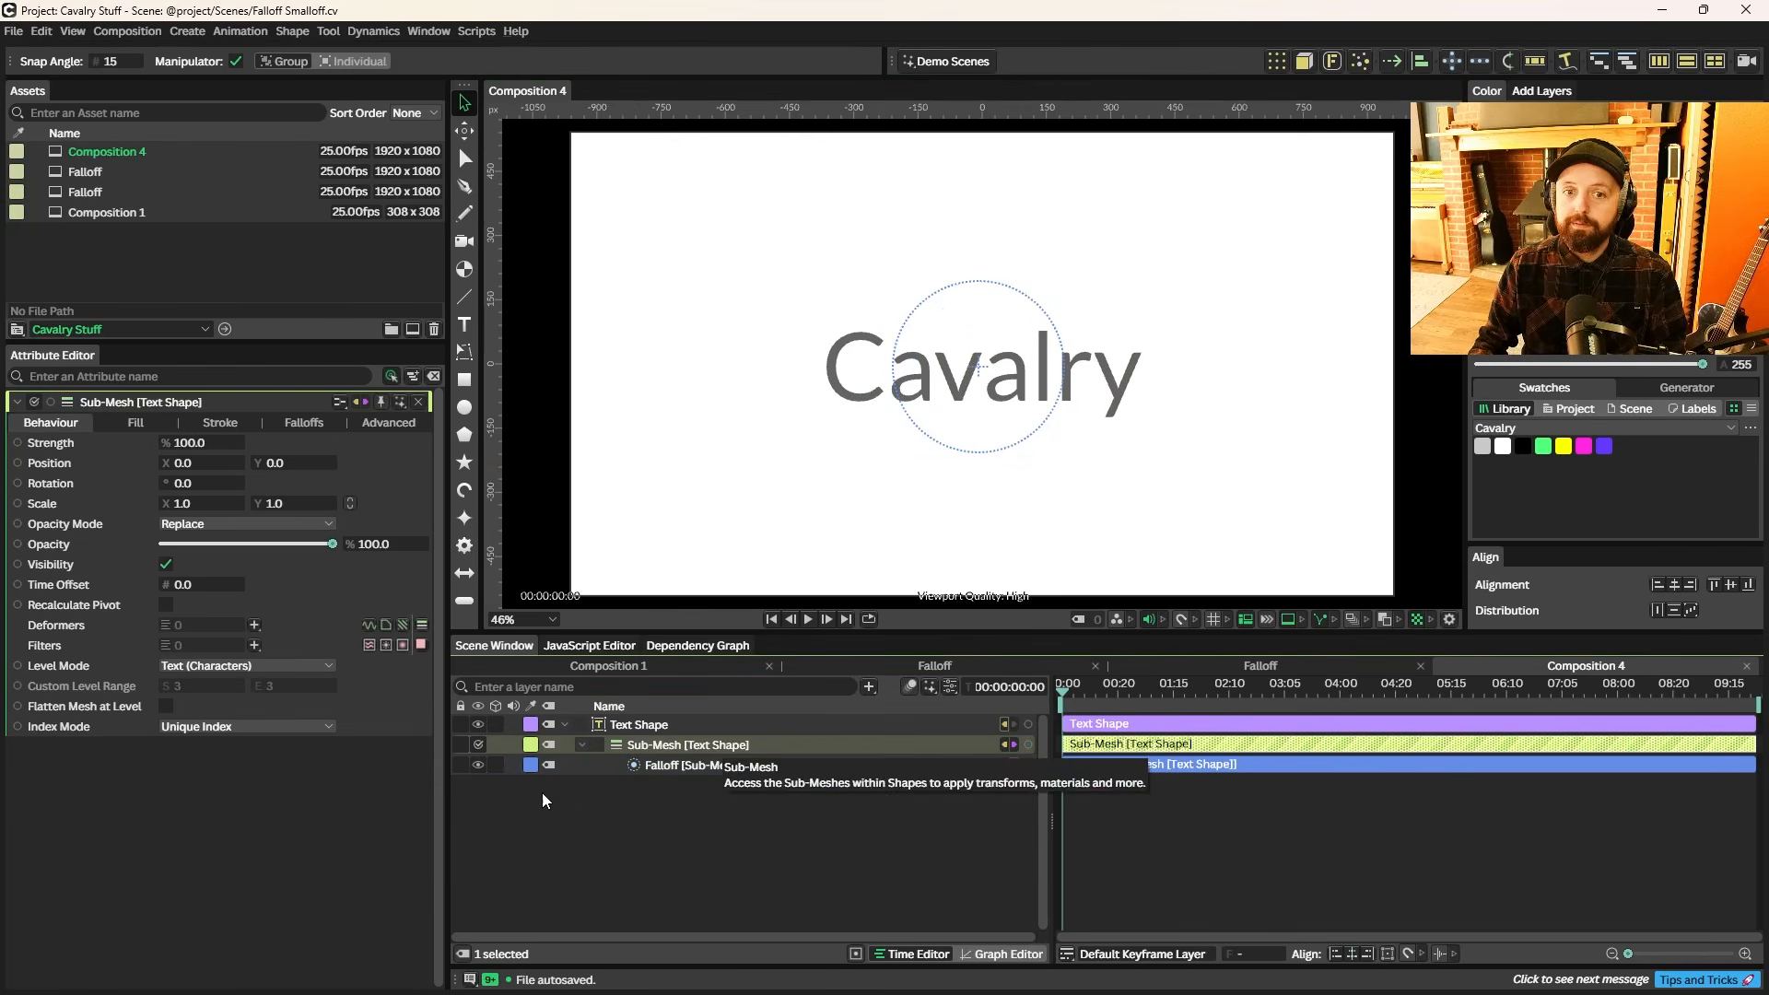
key(ctrl+z)
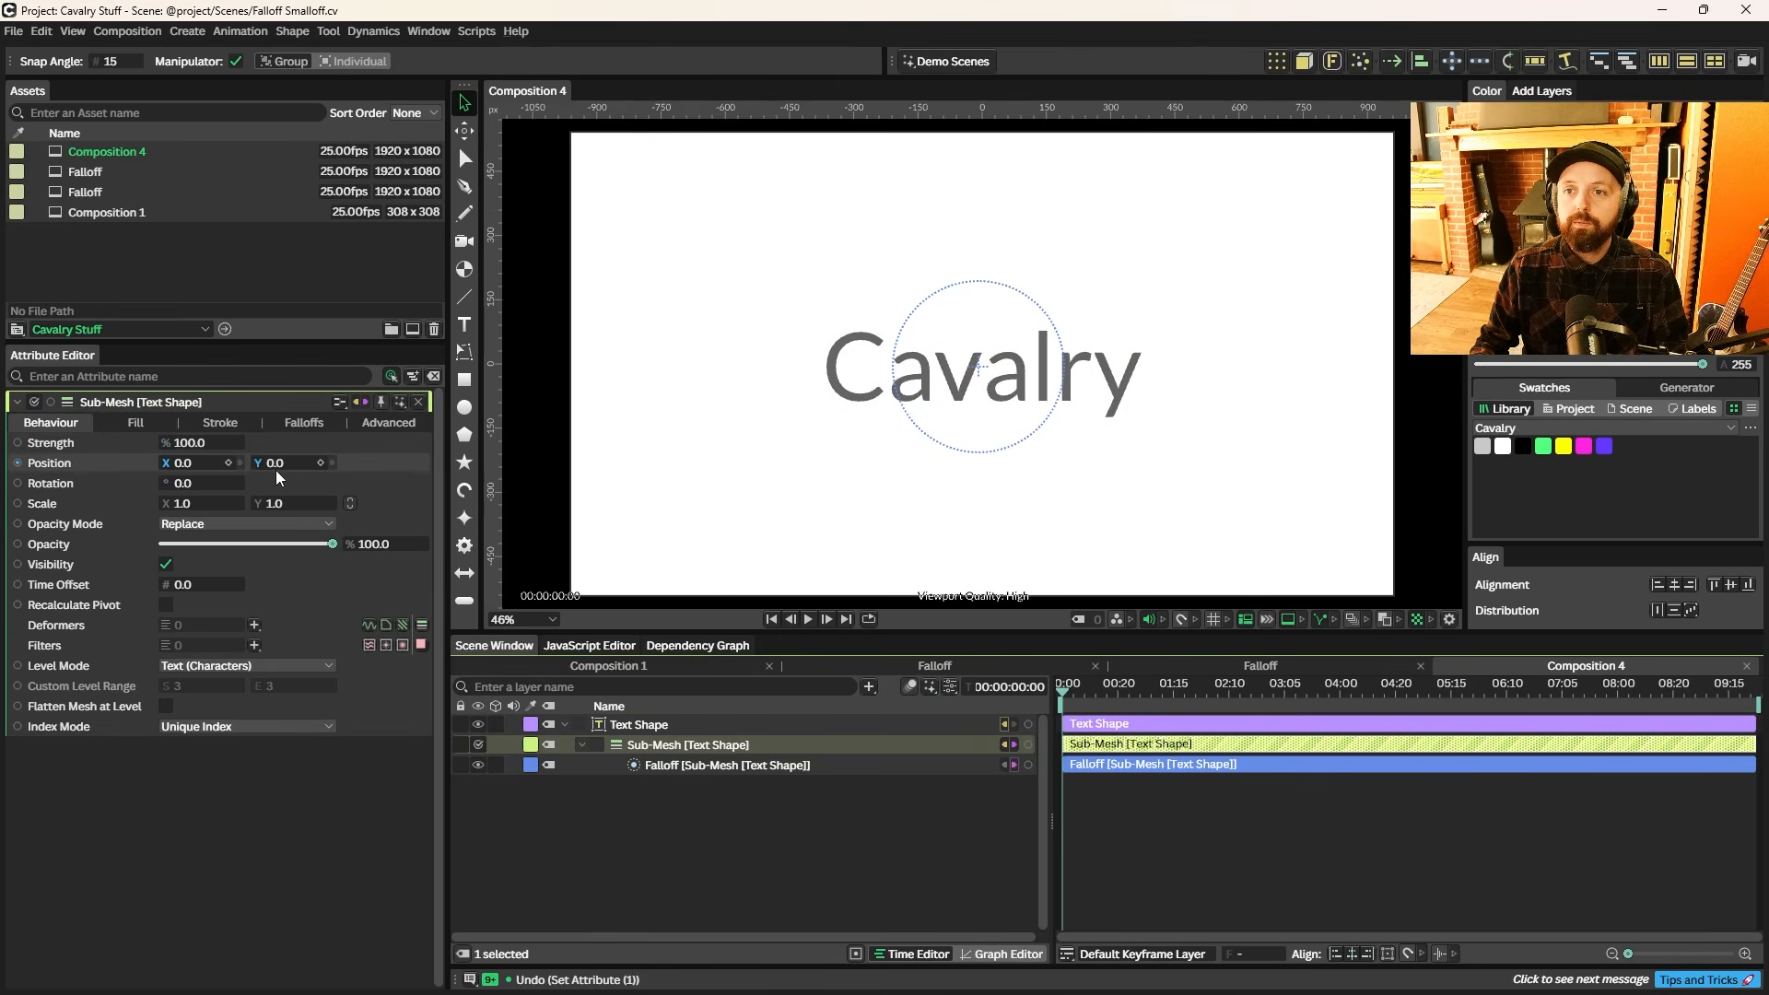
drag(275, 464, 425, 494)
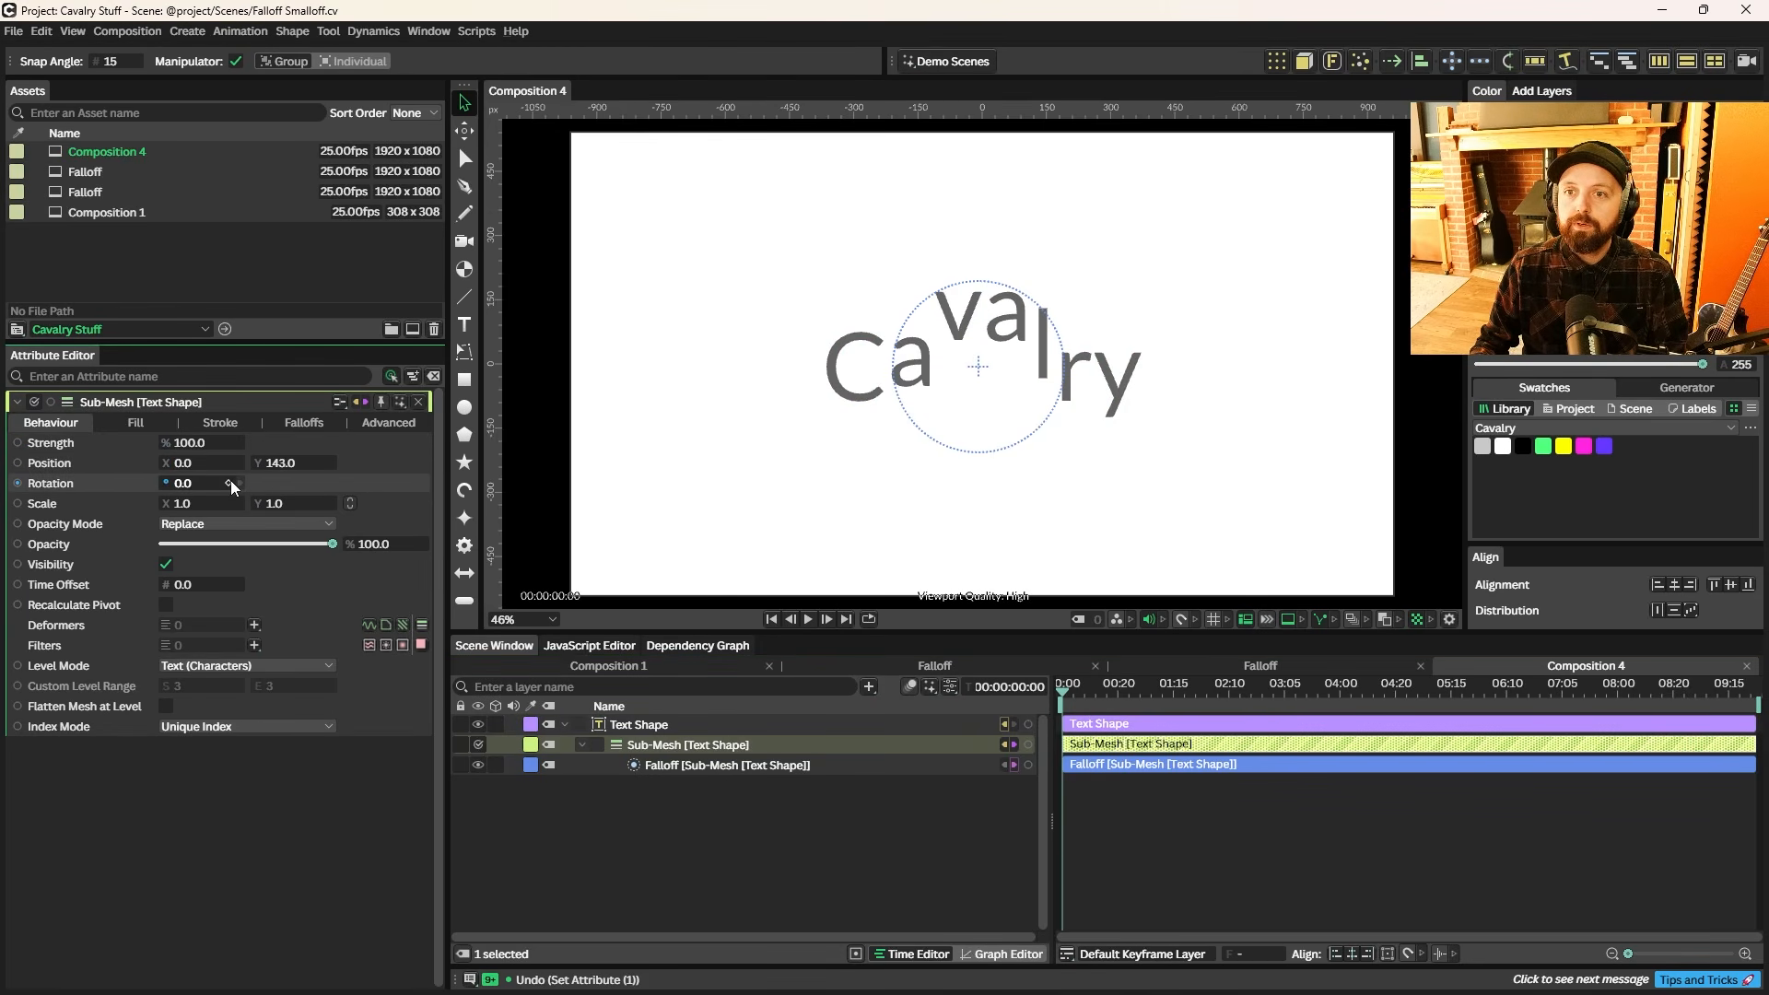
drag(186, 462, 137, 462)
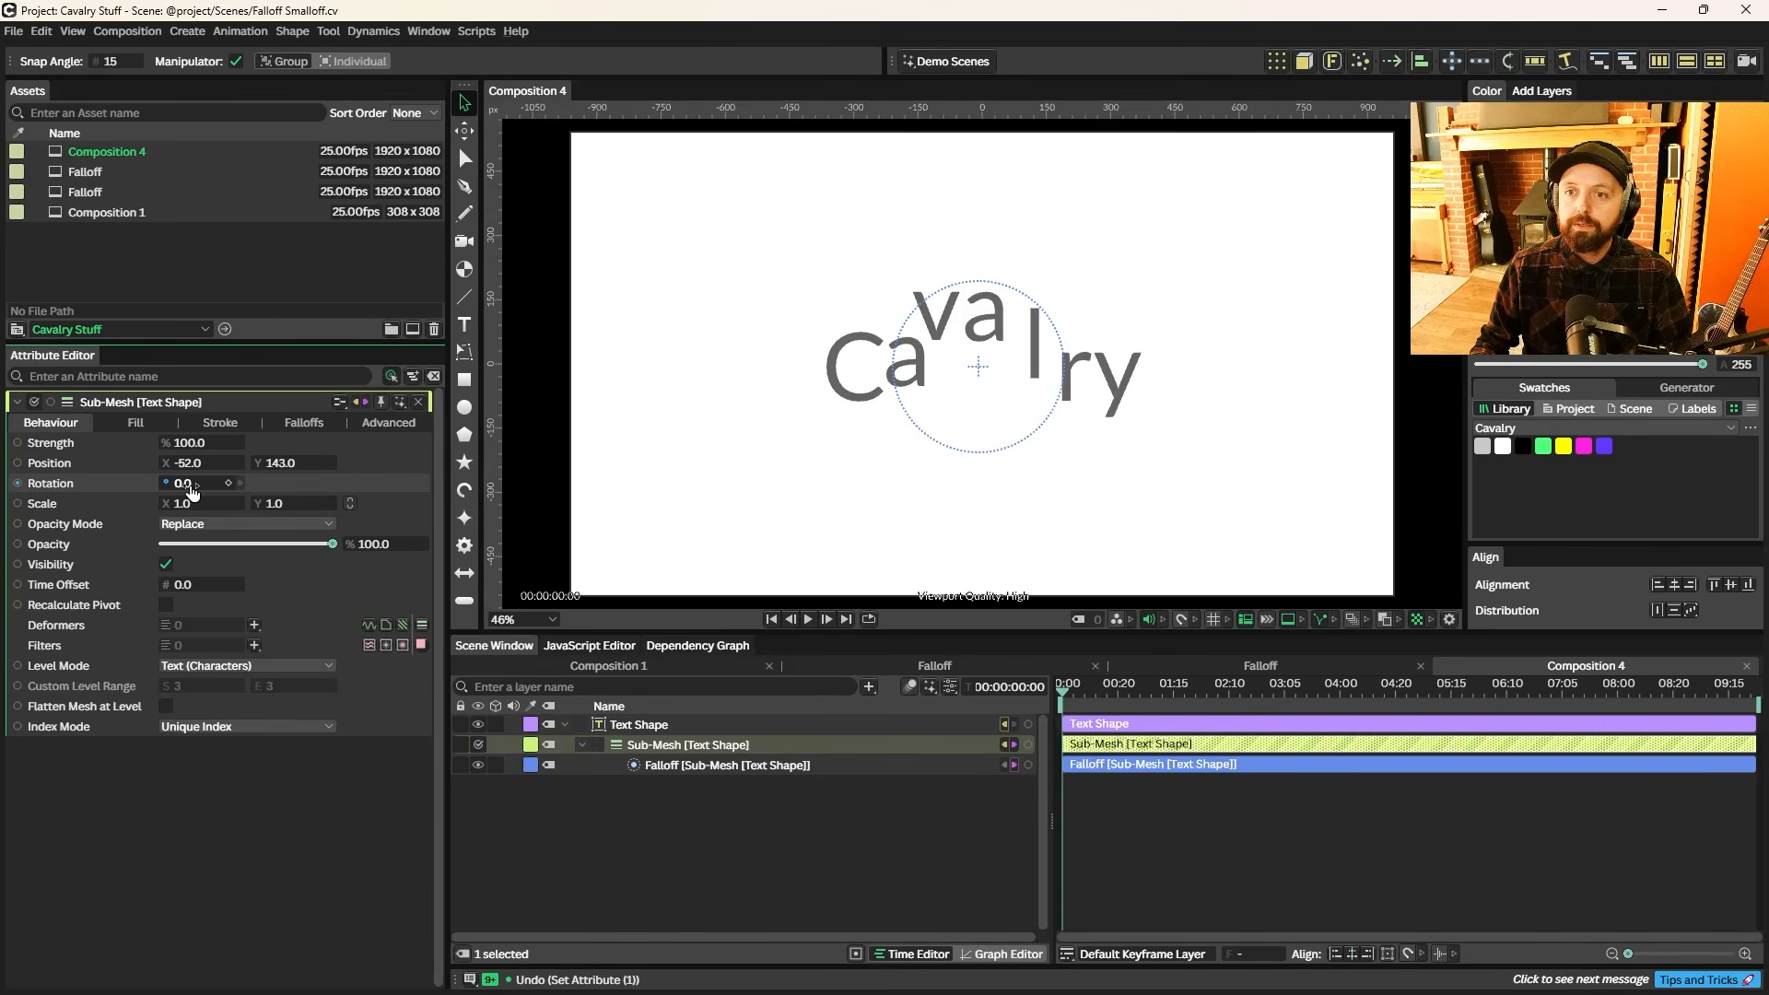
drag(185, 485, 215, 510)
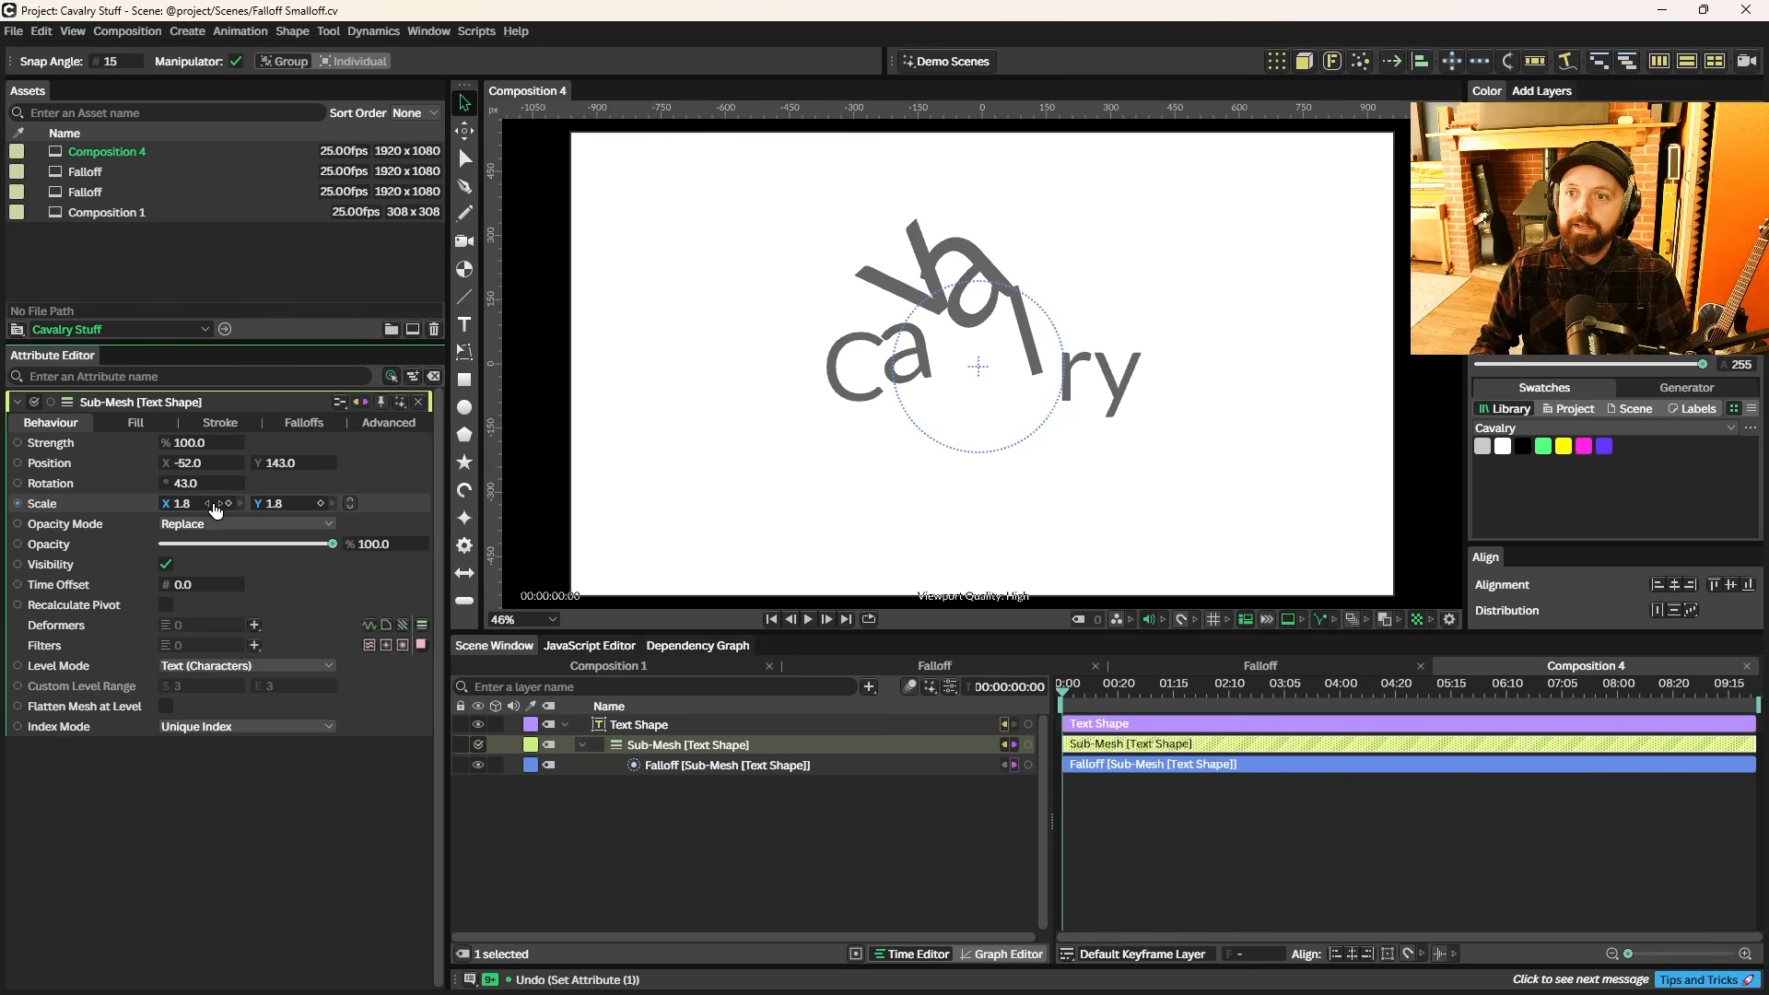
- Move the falloff horizontally across the text and leave it at about X 140
click(704, 767)
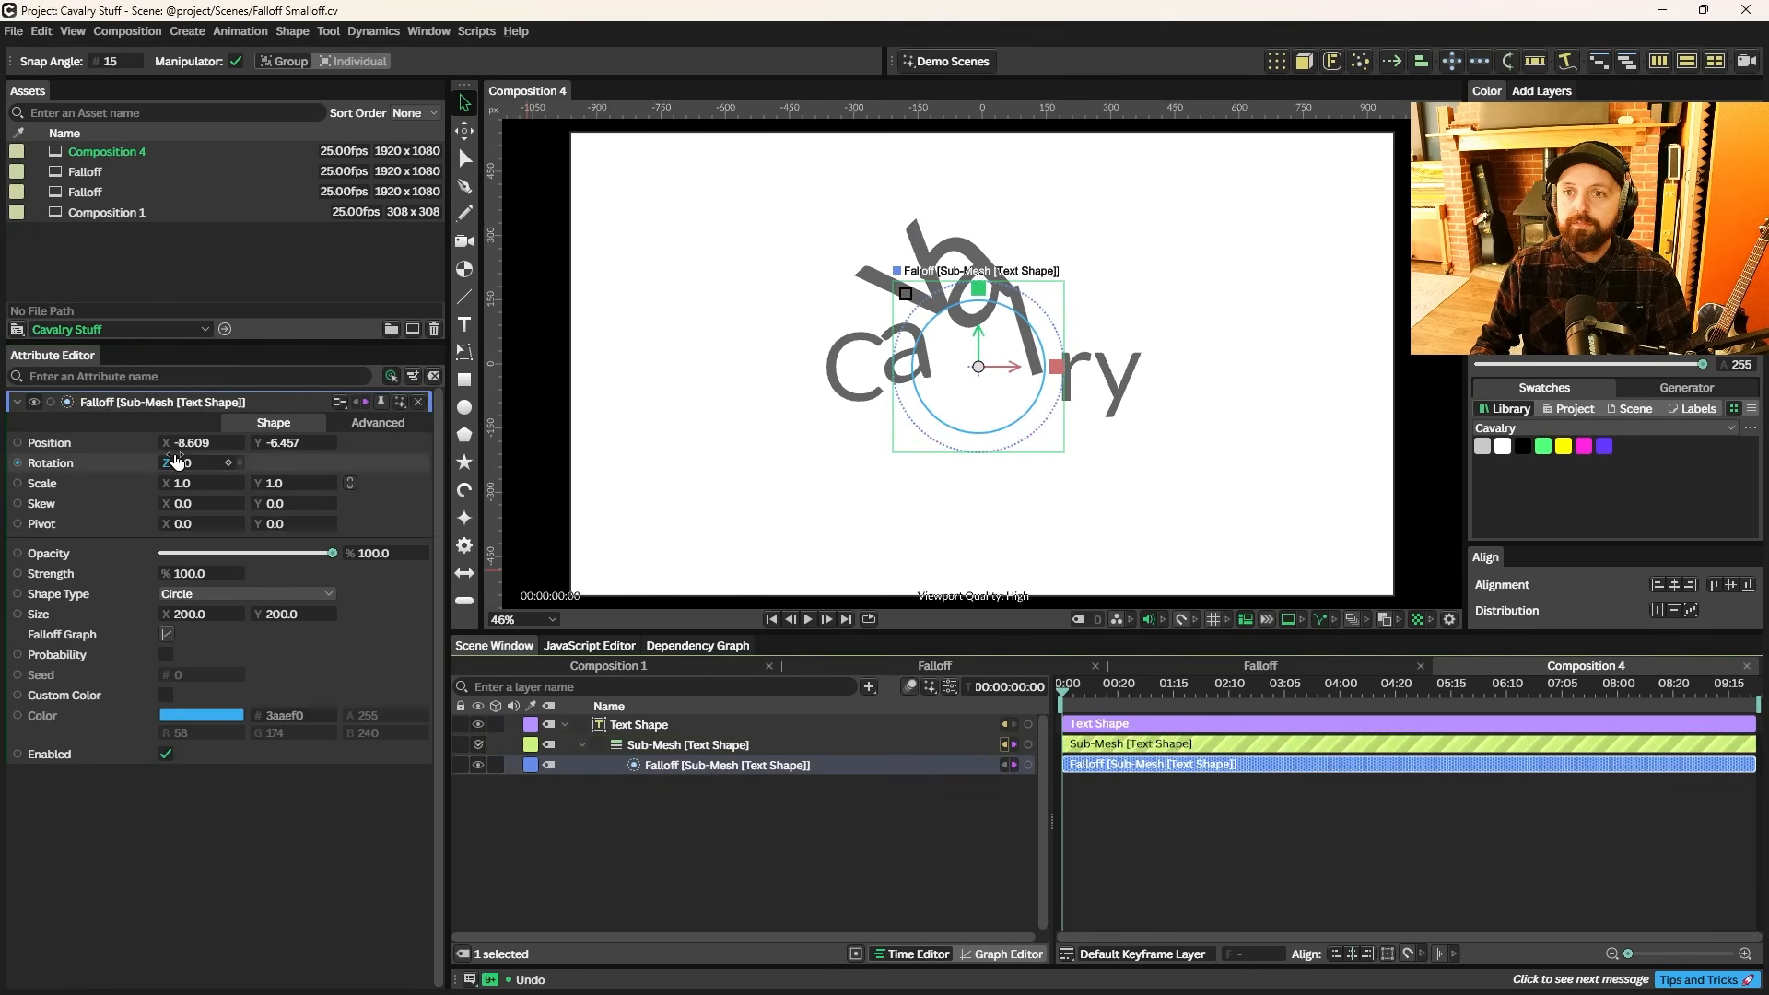
drag(170, 444, 691, 564)
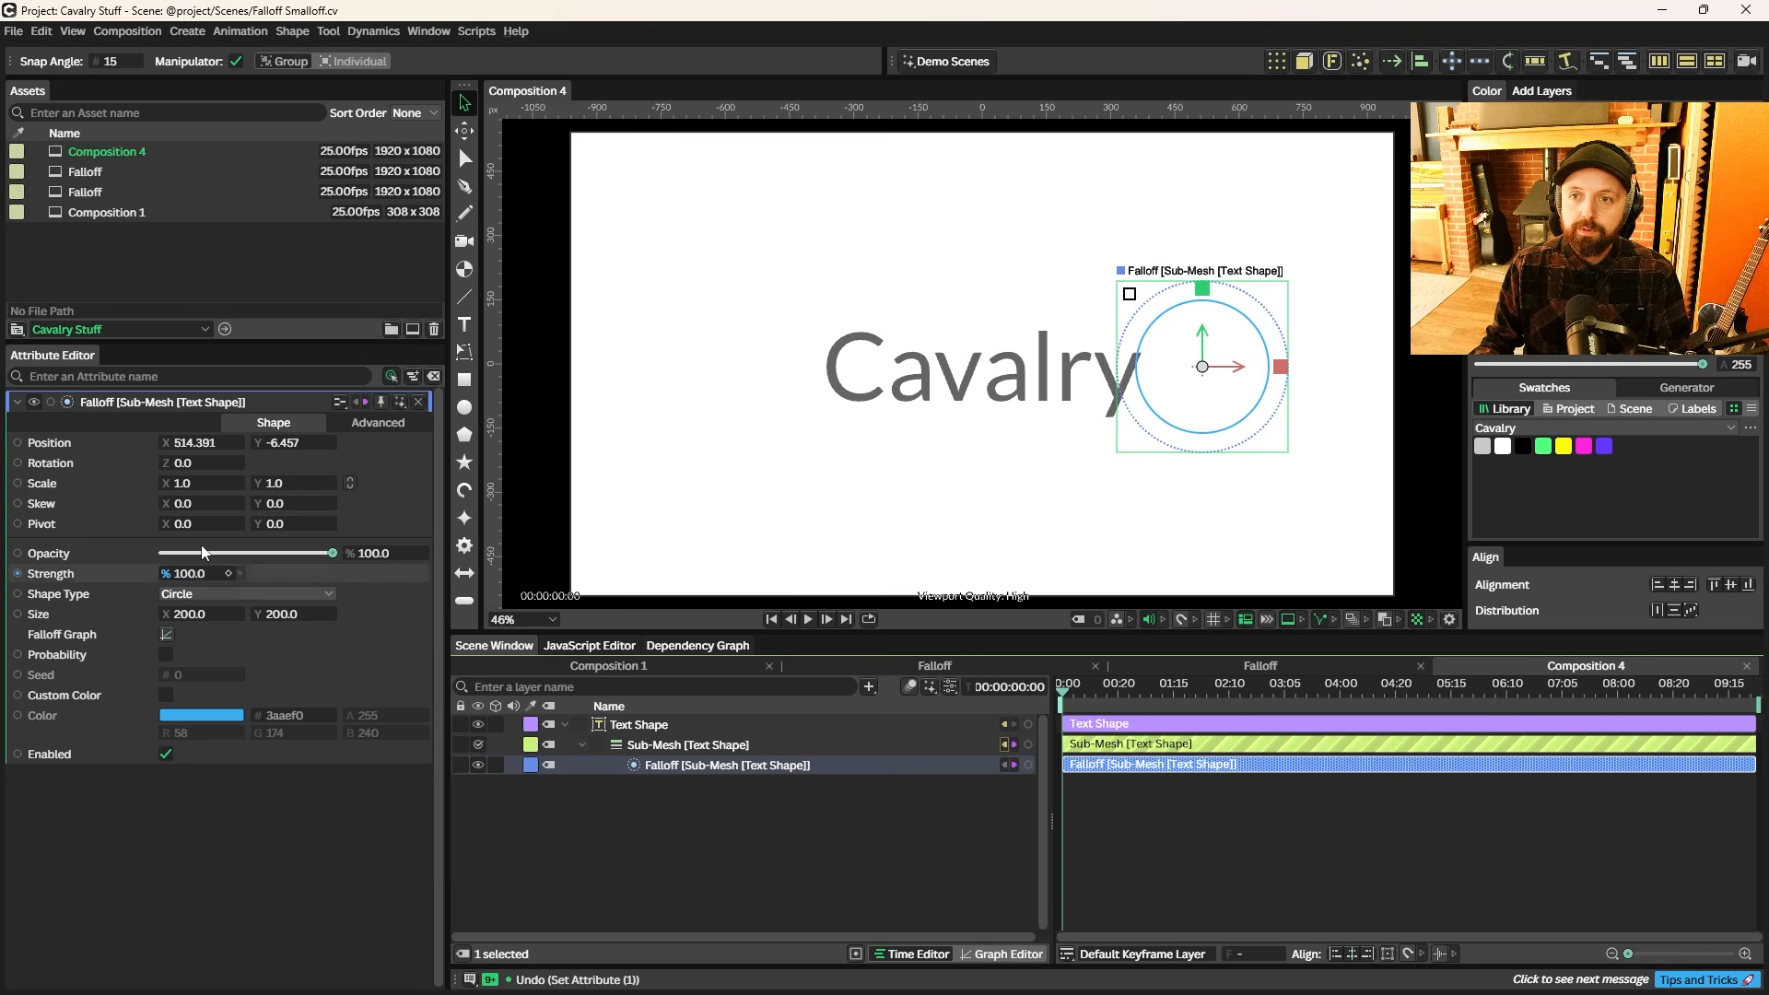
drag(192, 450, 2, 451)
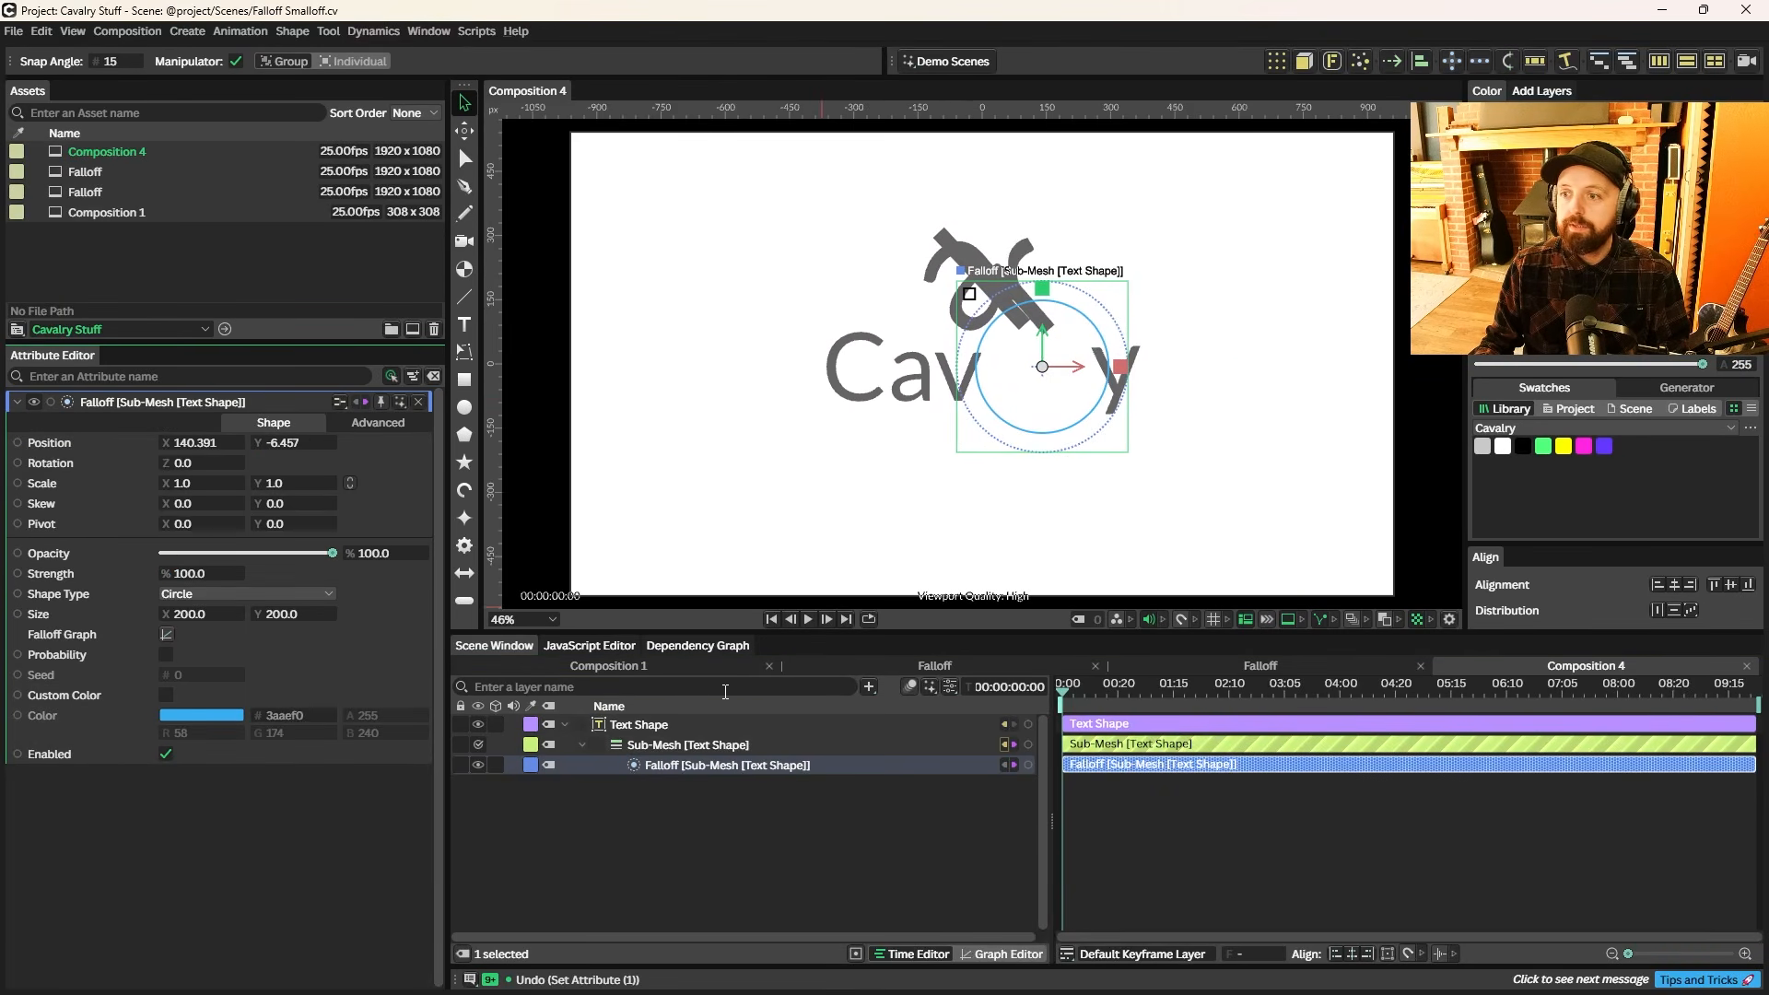
- Change the text shape's string to "Cavalry Is Awesome" and reduce its font size to 187
click(713, 754)
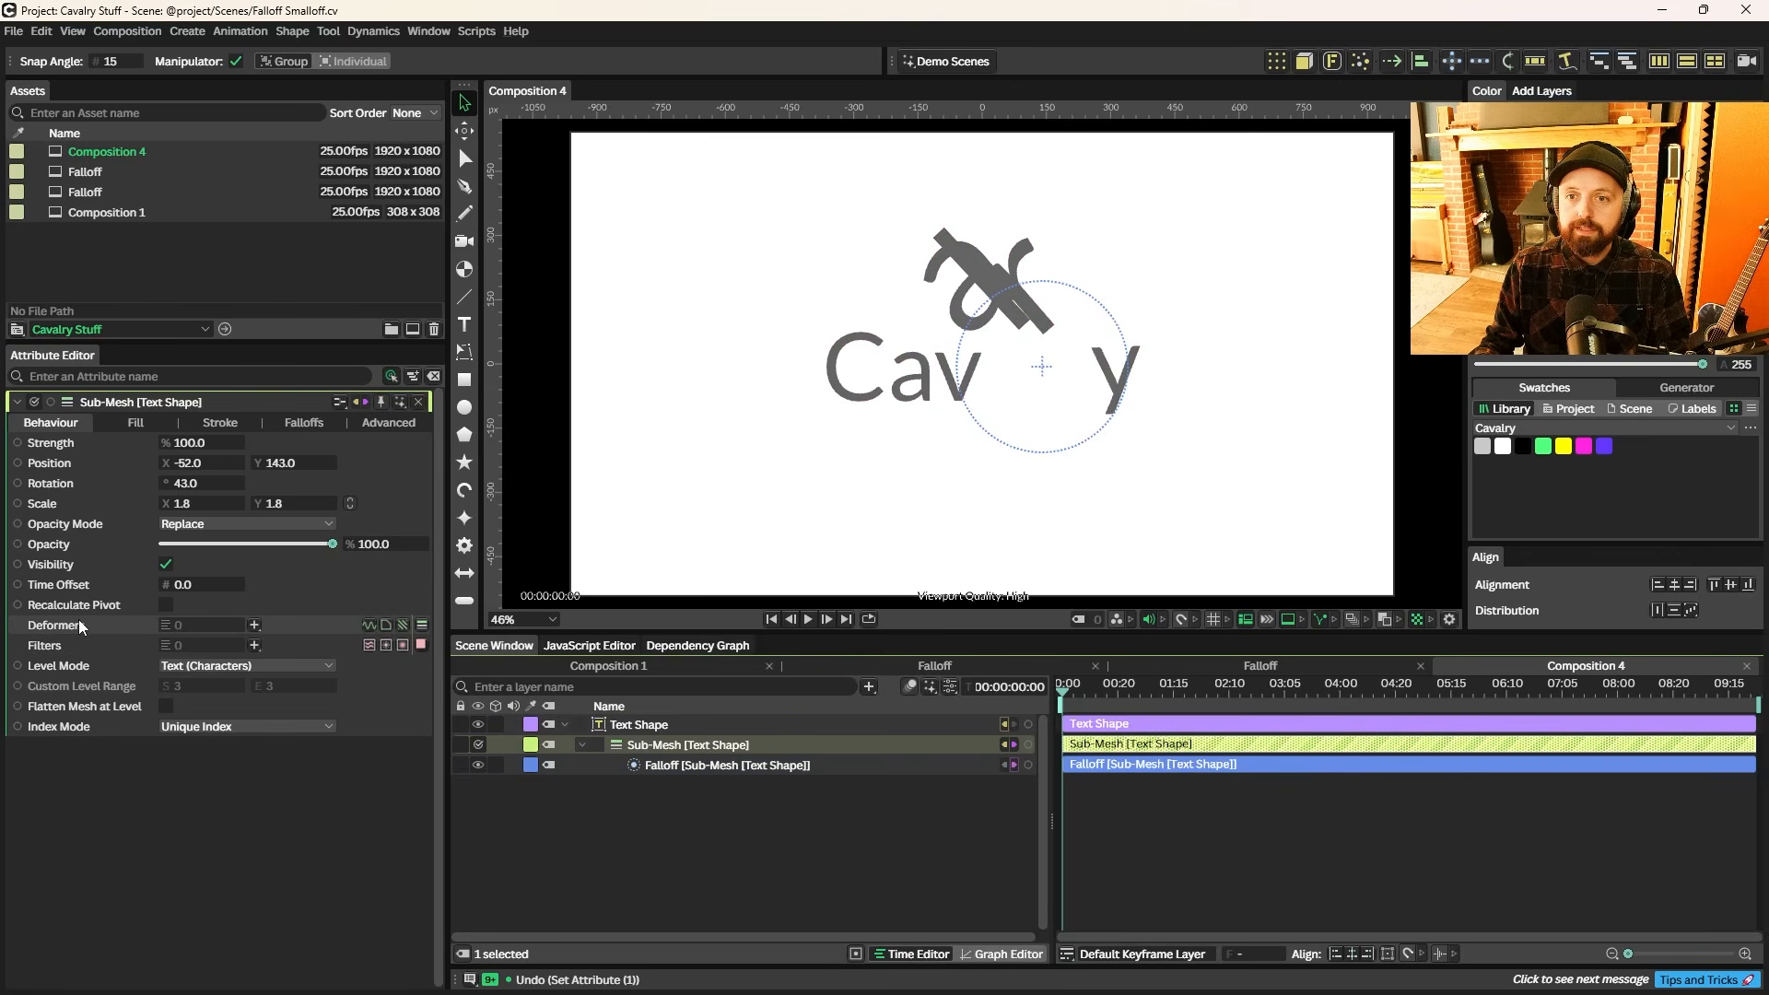
click(660, 726)
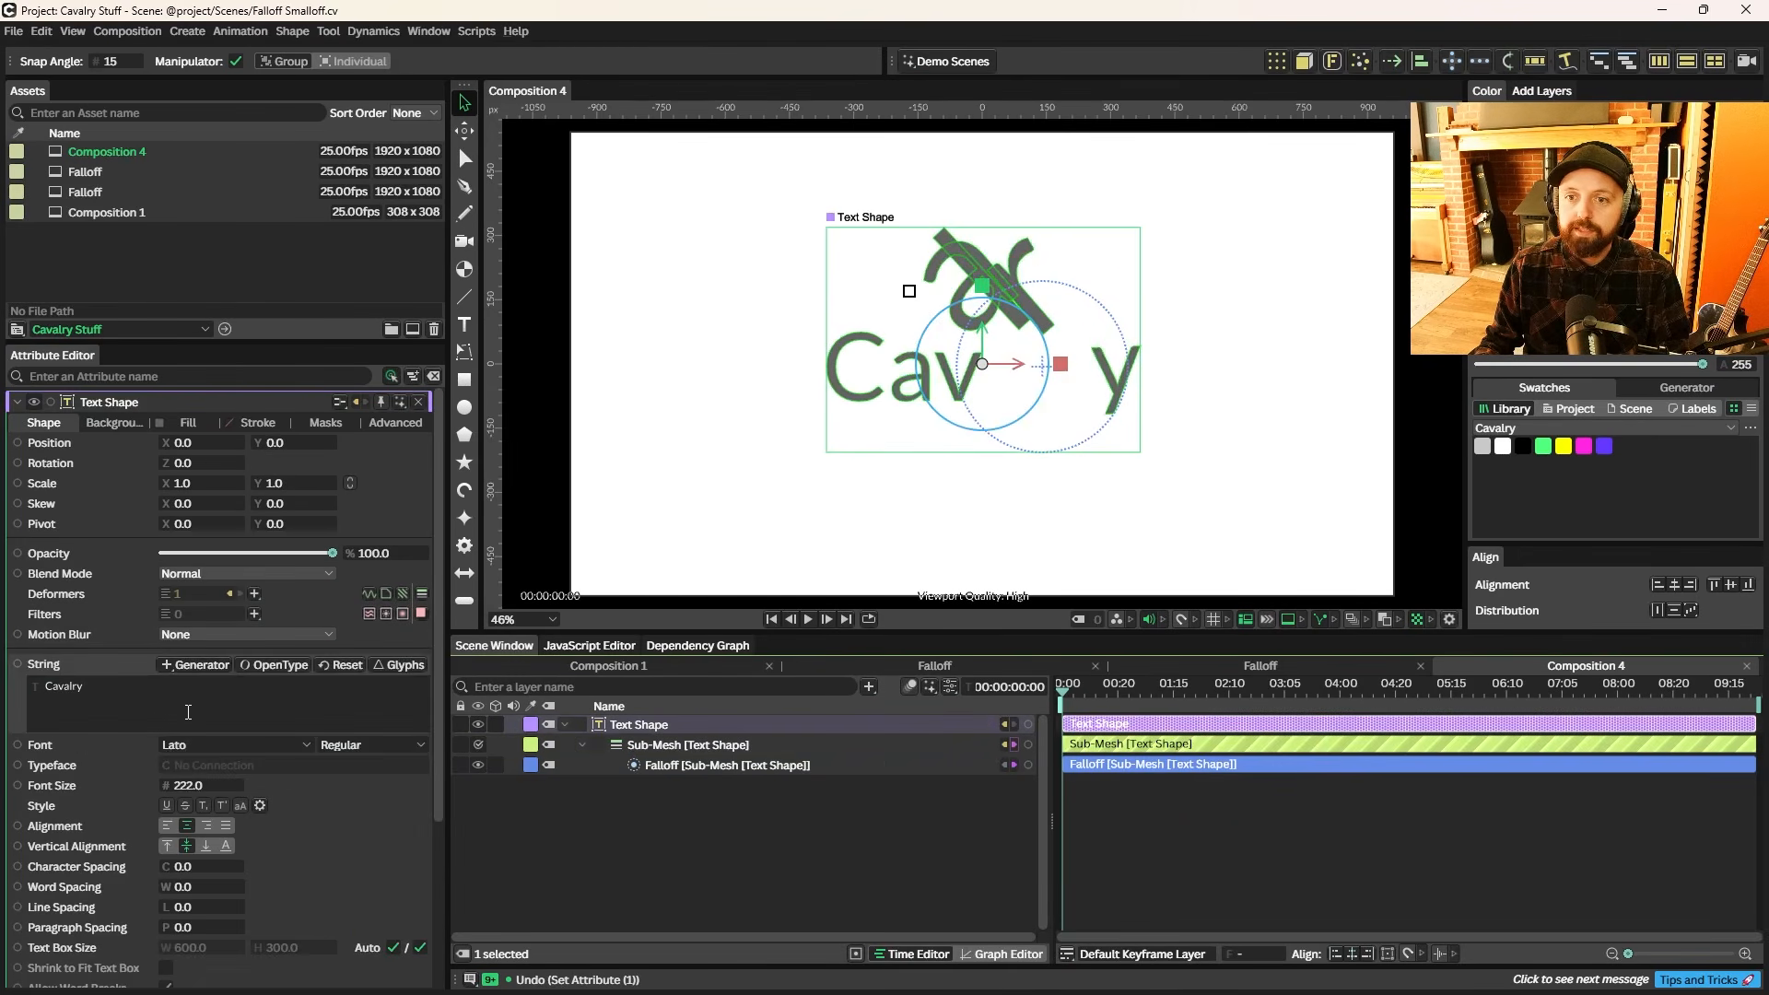
click(188, 693)
text(Is Awesoim)
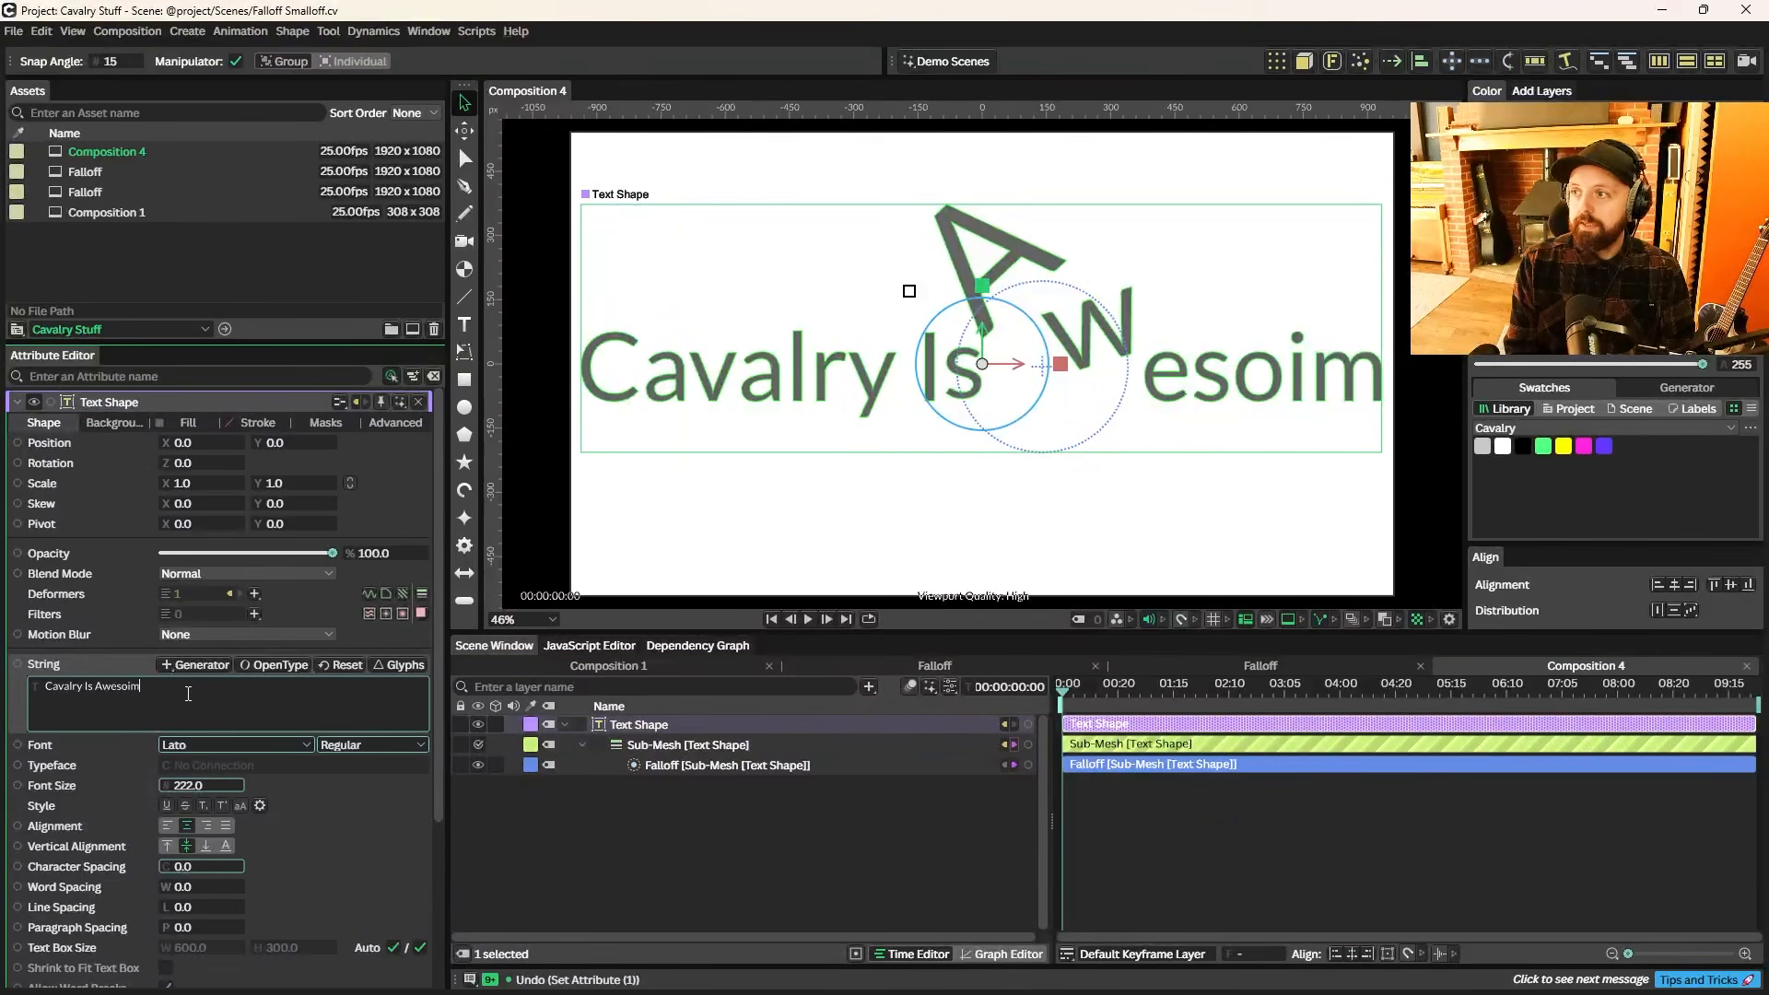
key(BackSpace)
key(BackSpace)
text(me)
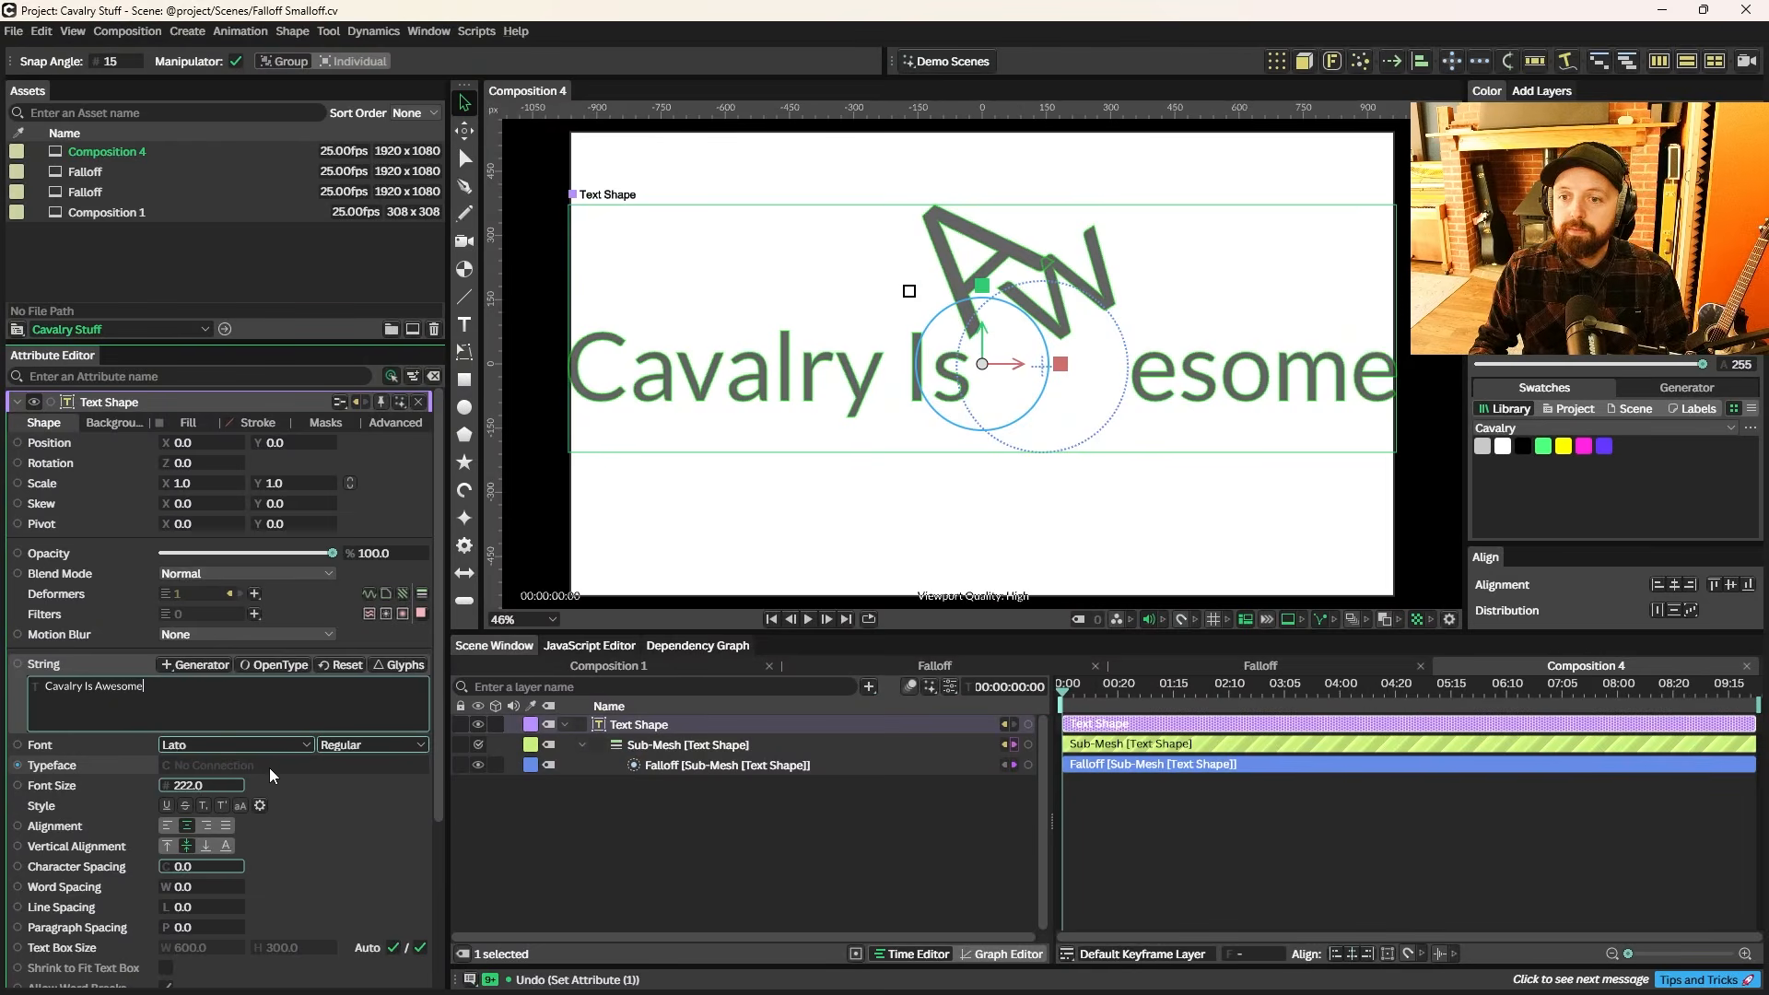
drag(203, 785, 162, 789)
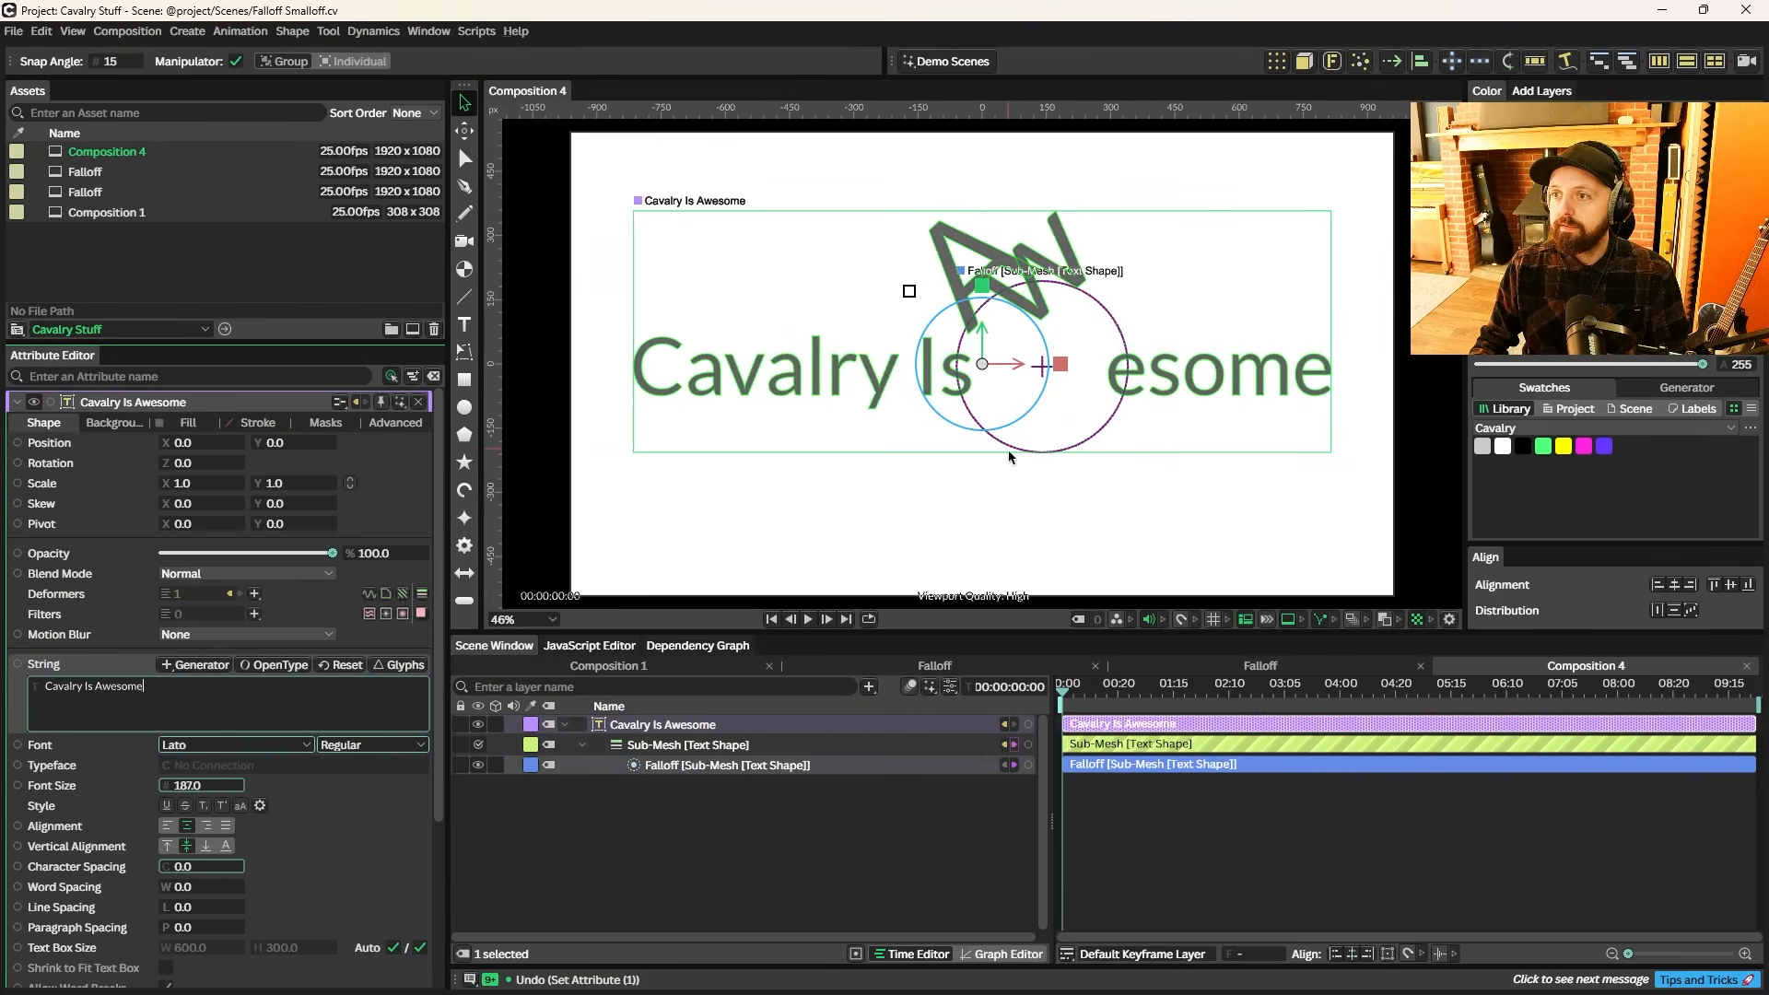
- Move the falloff along the longer text to about X 419
click(705, 768)
drag(203, 445, 1078, 653)
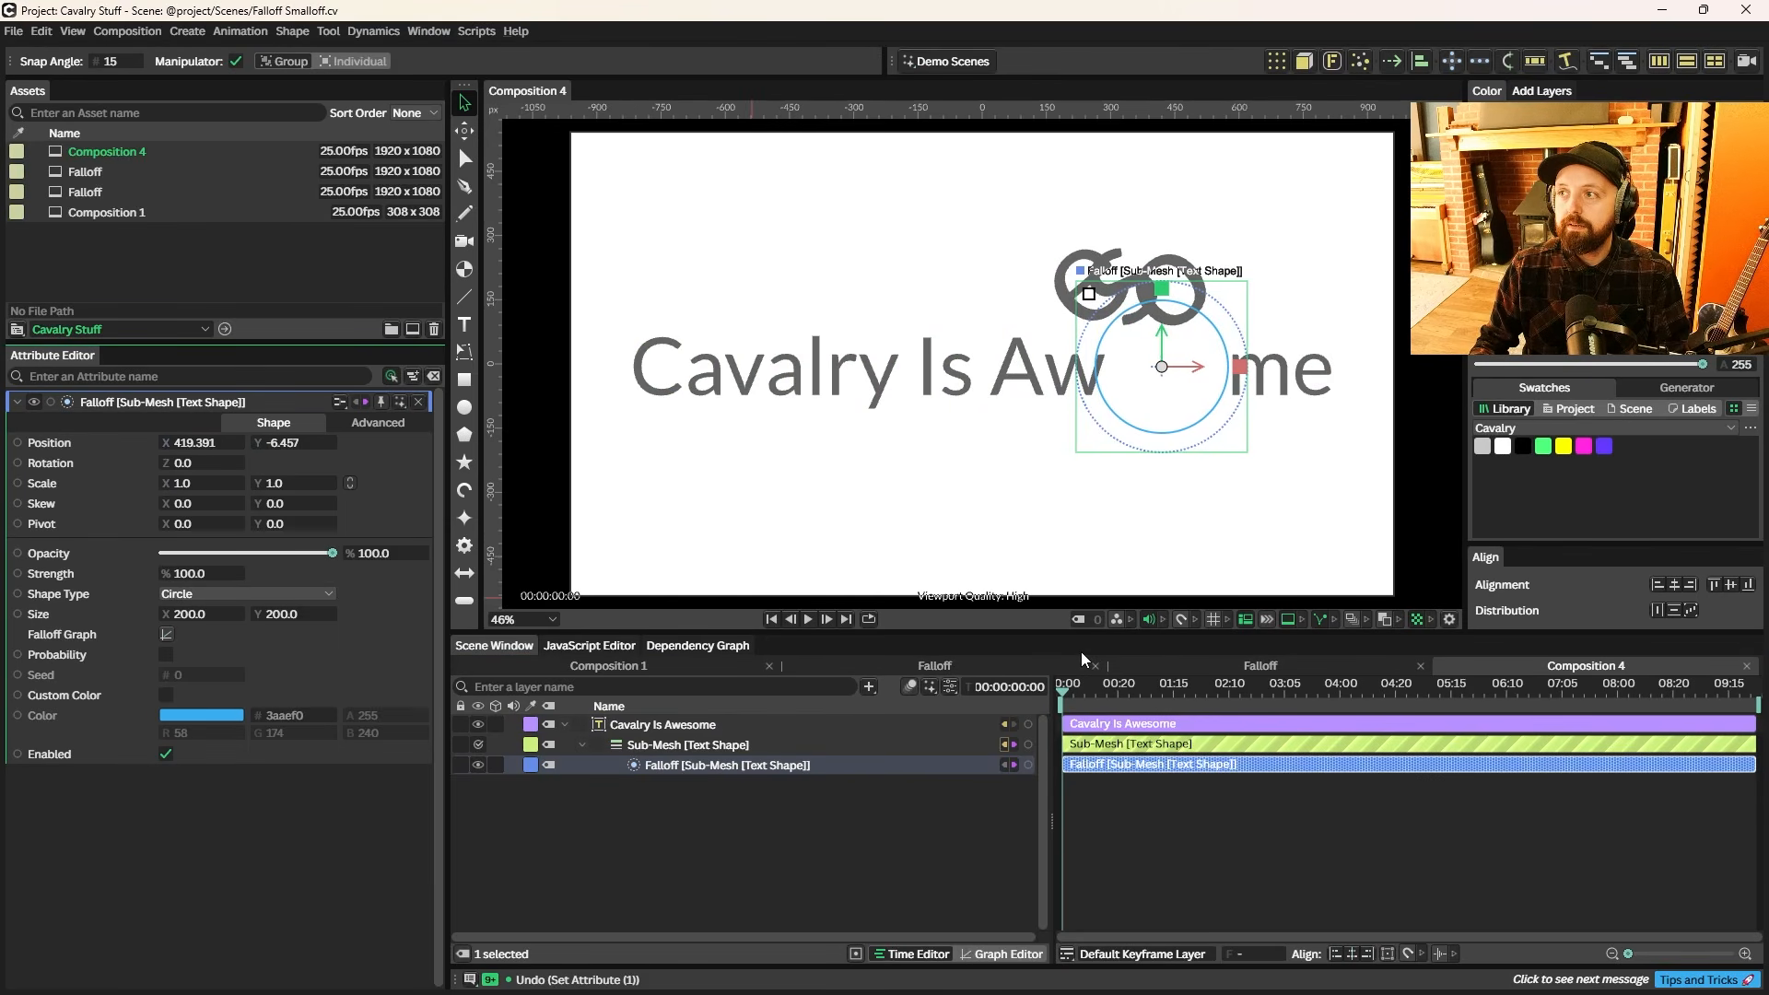
- Try the Text (Words) level mode on the Sub-Mesh and move the falloff across the words
click(703, 746)
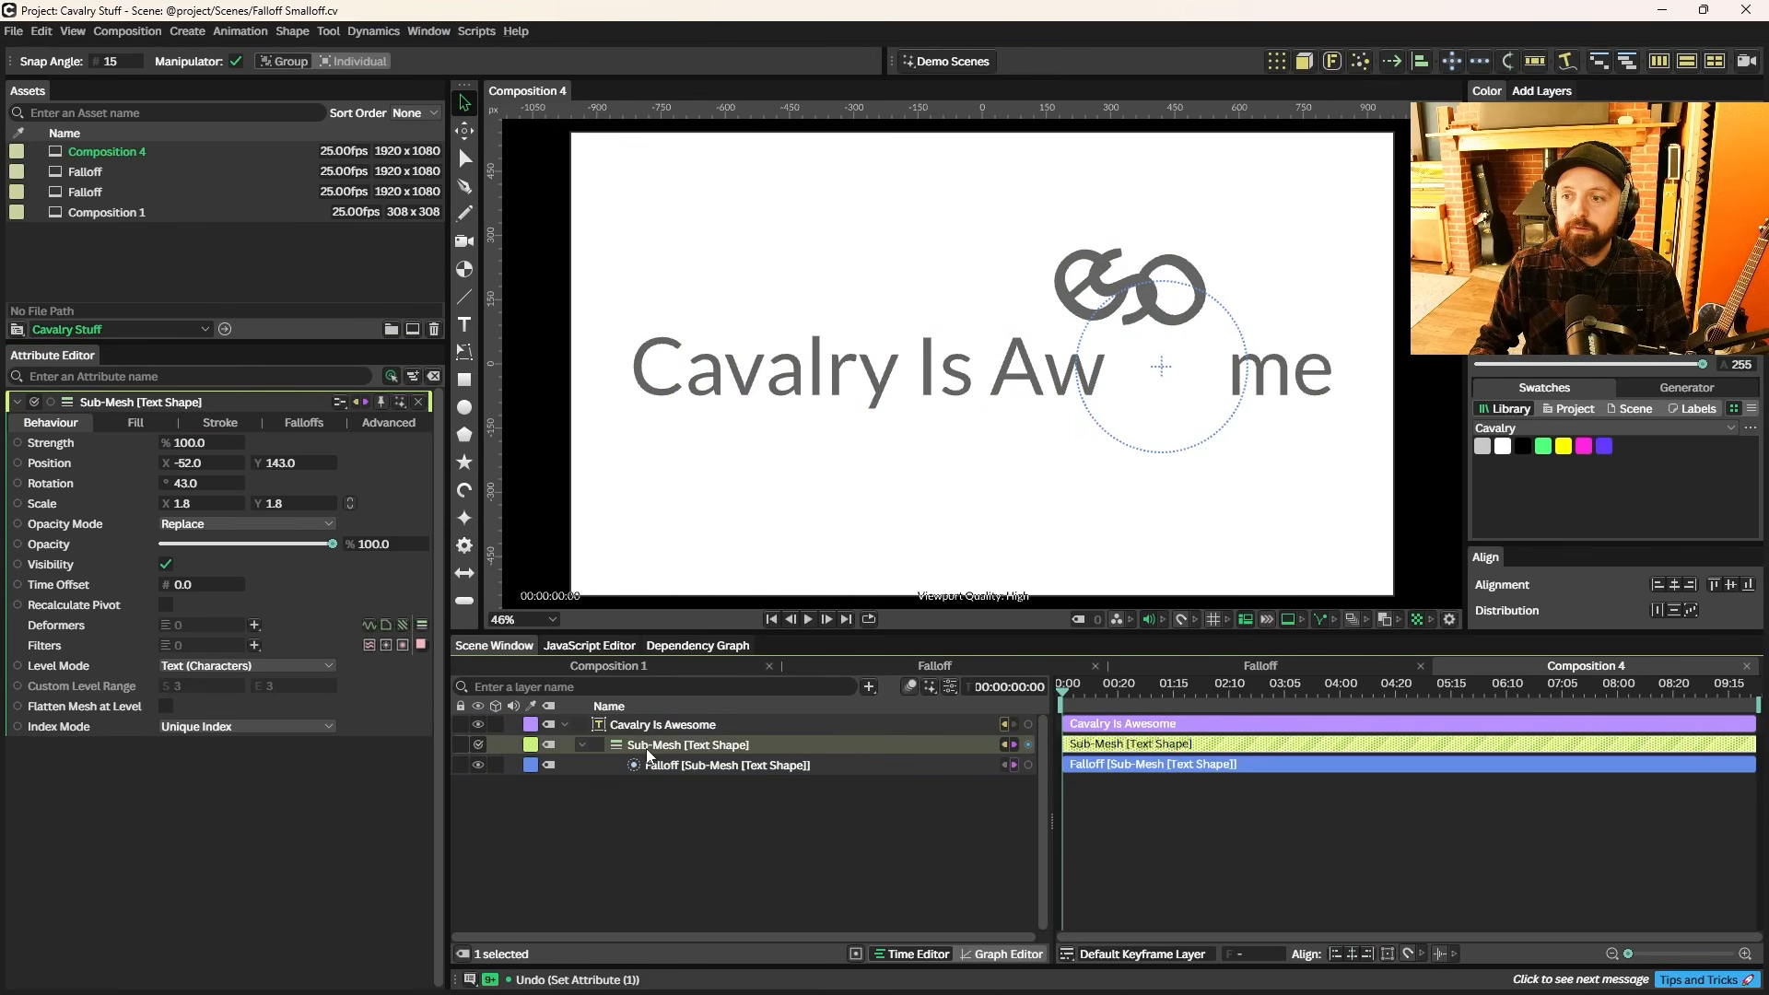
click(221, 665)
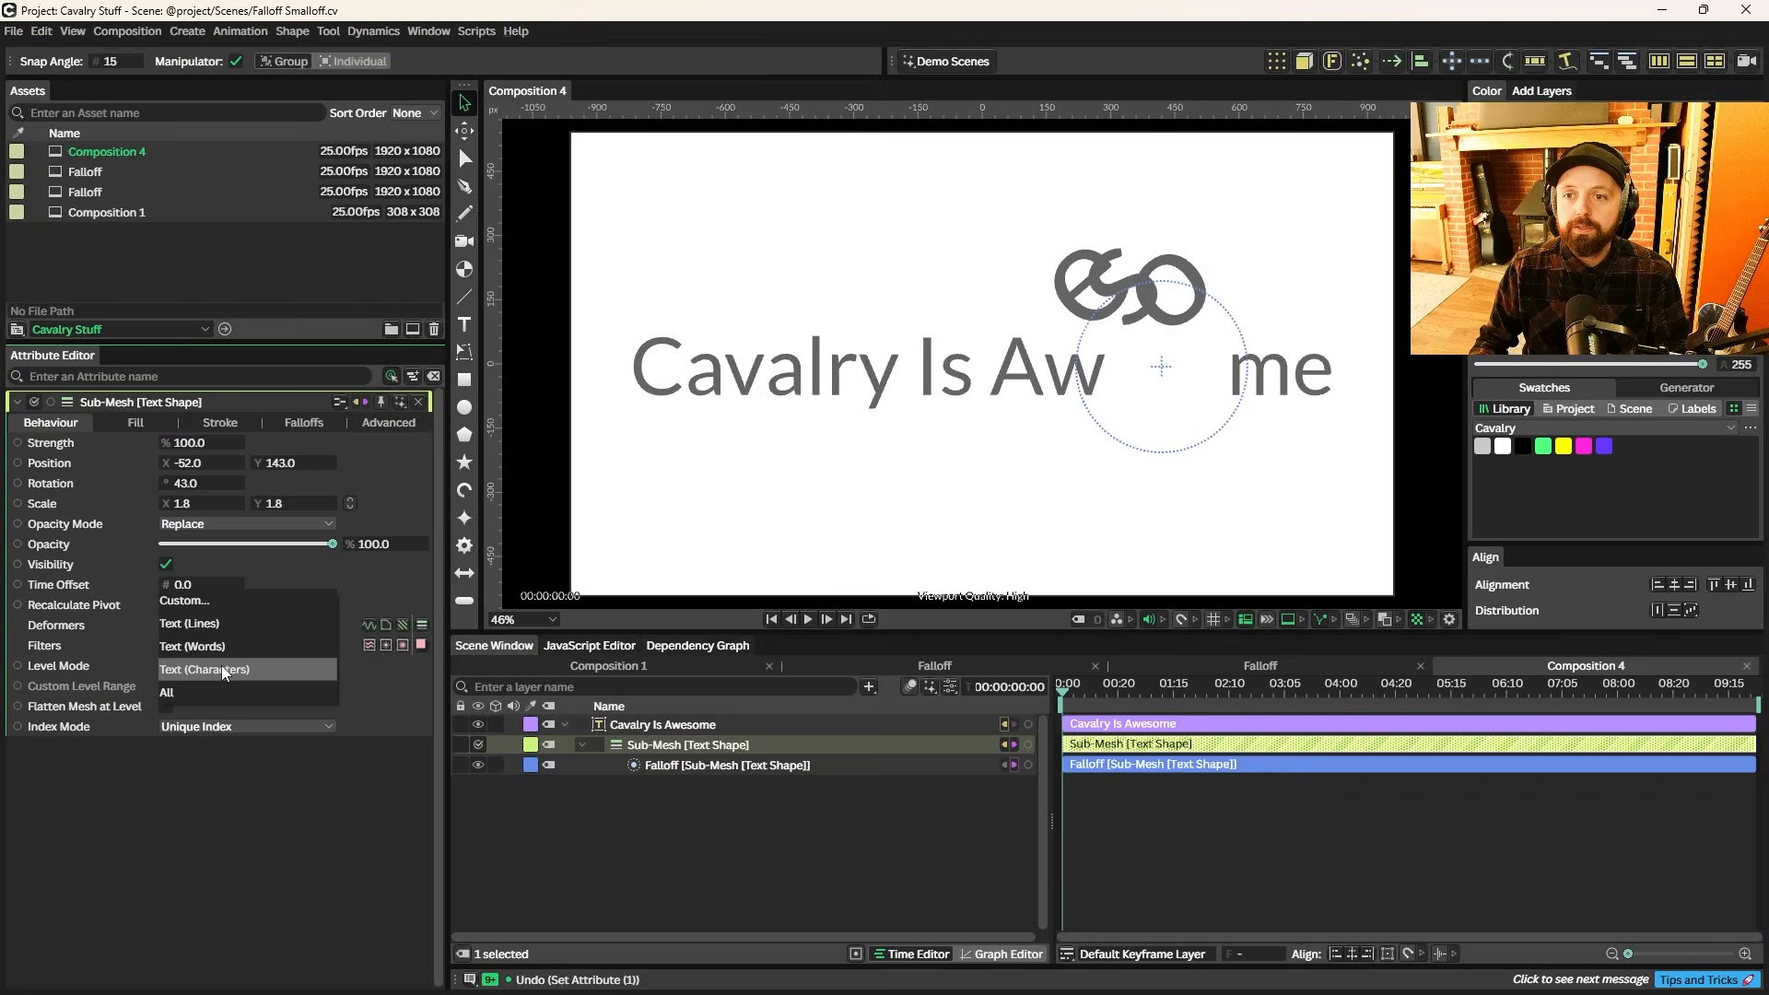
click(220, 652)
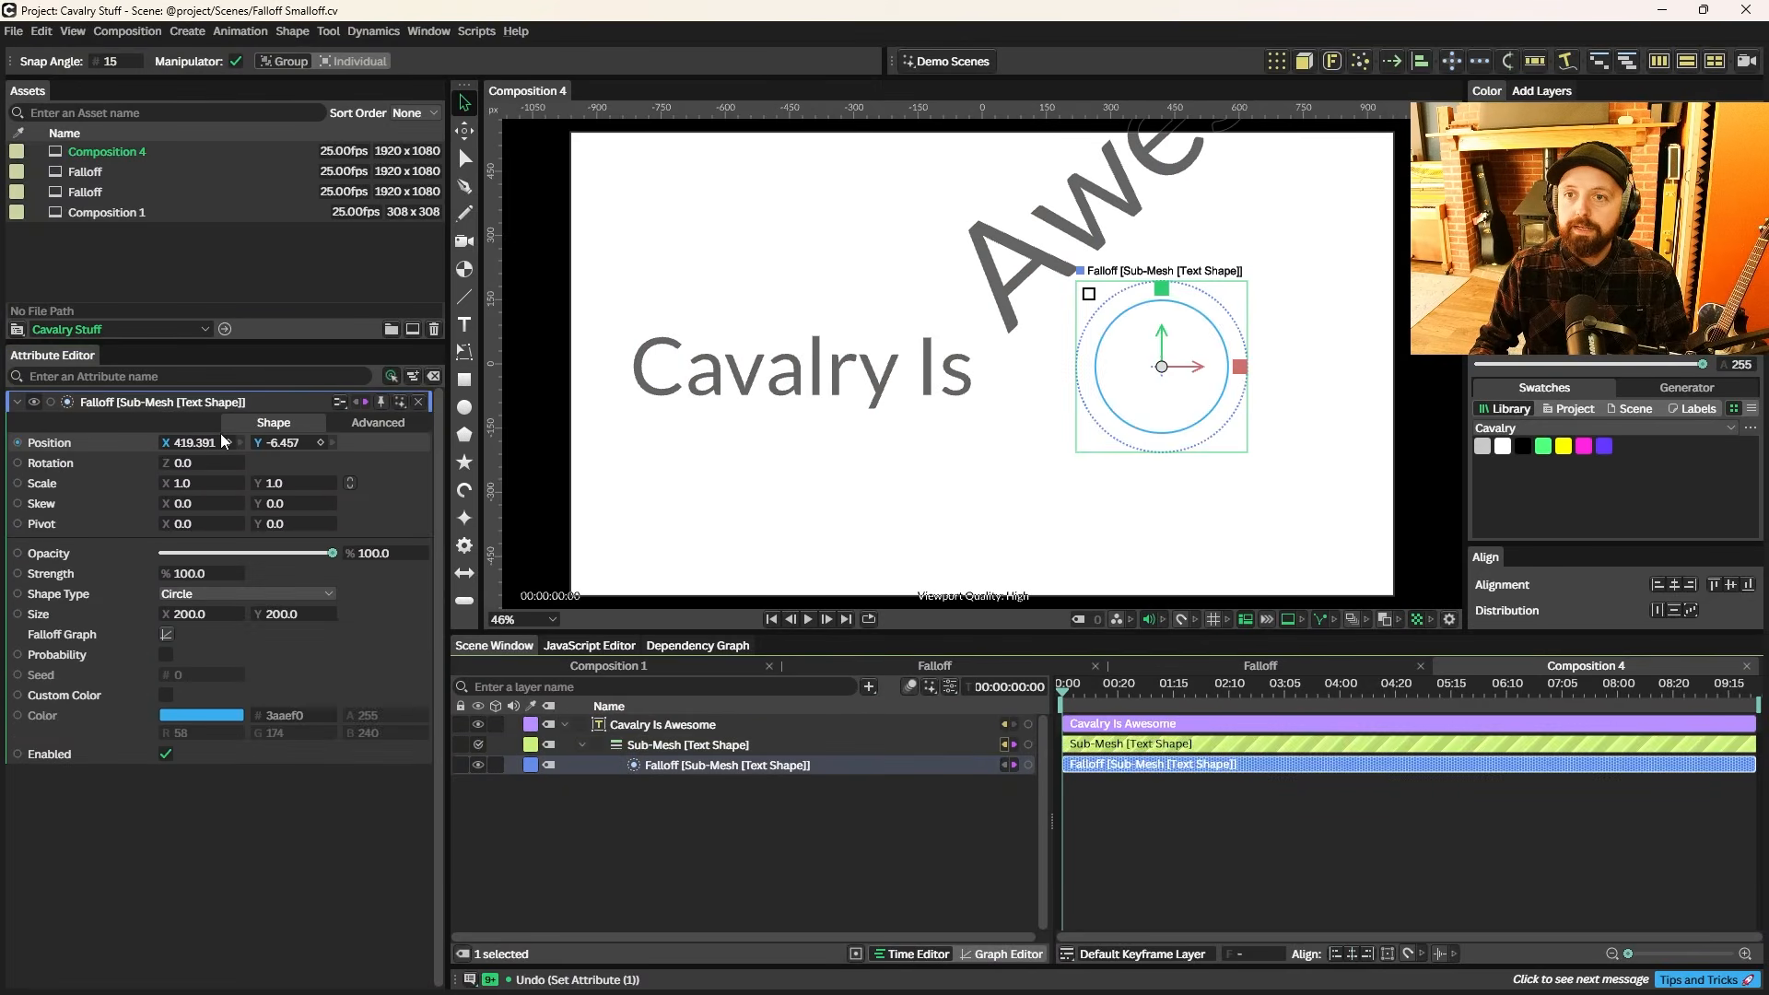
mouse_move(190, 446)
mouse_down()
mouse_move(5, 446)
mouse_move(175, 447)
mouse_up()
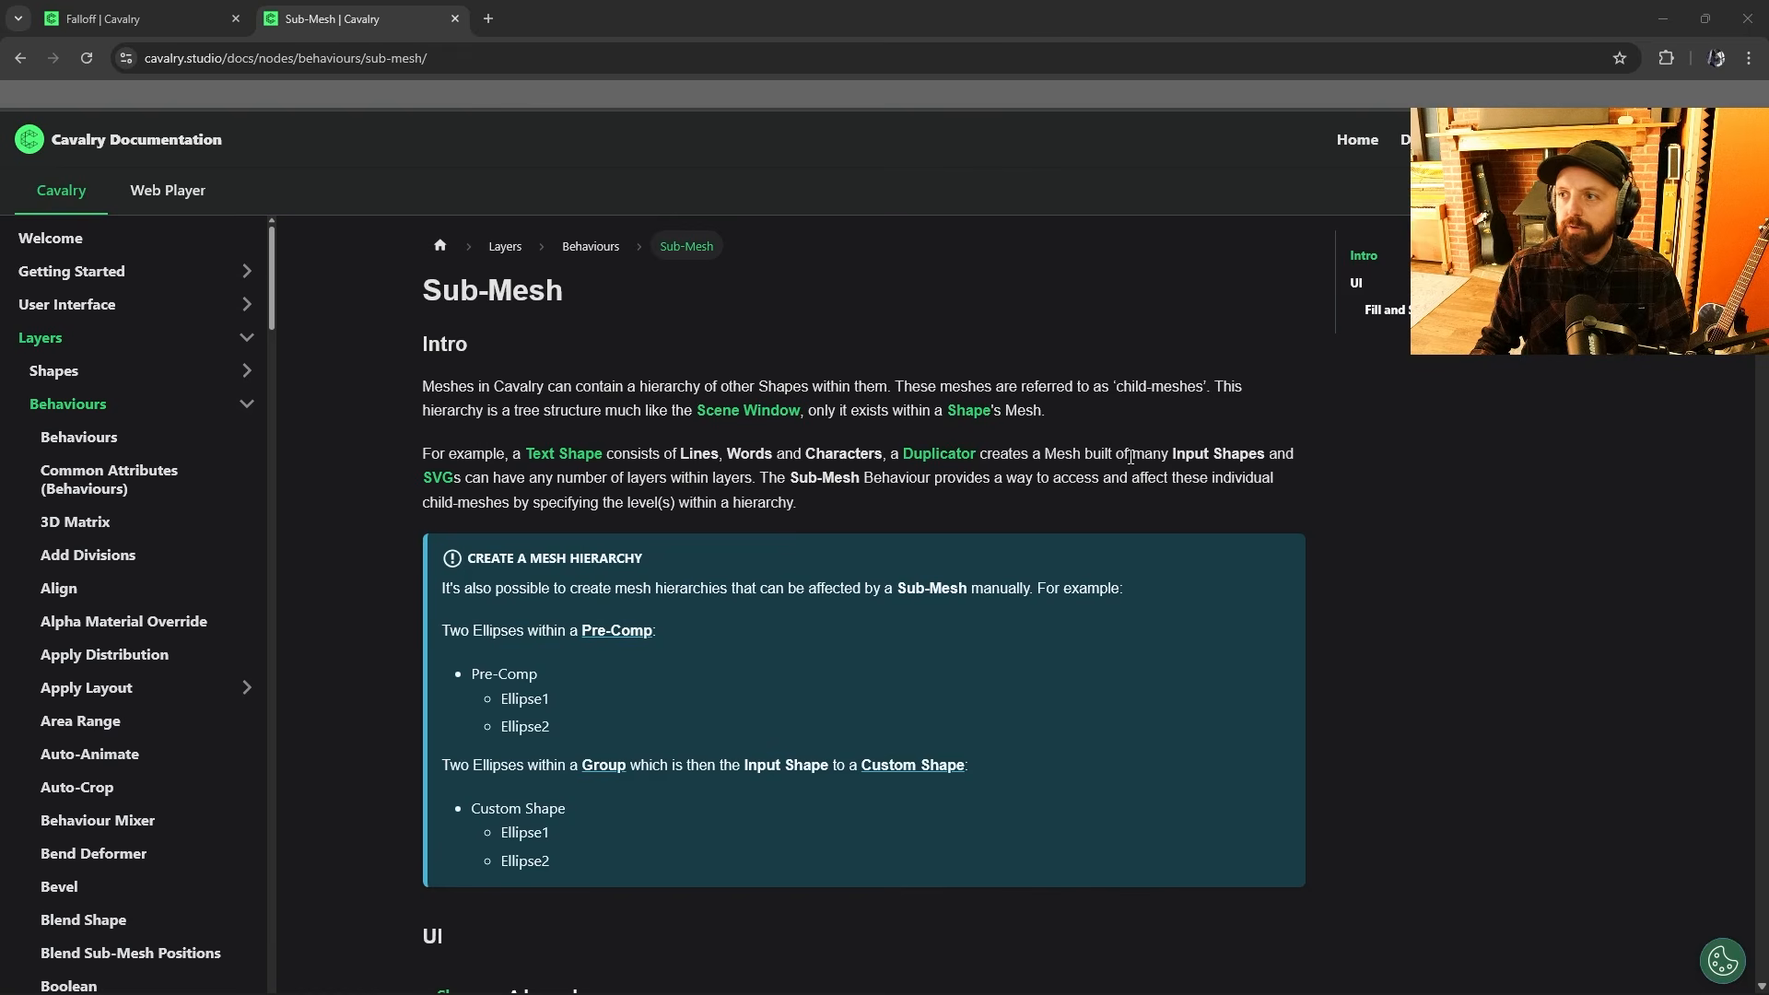
- Switch to the browser and read the intro of the Sub-Mesh page in the Cavalry documentation
click(1045, 442)
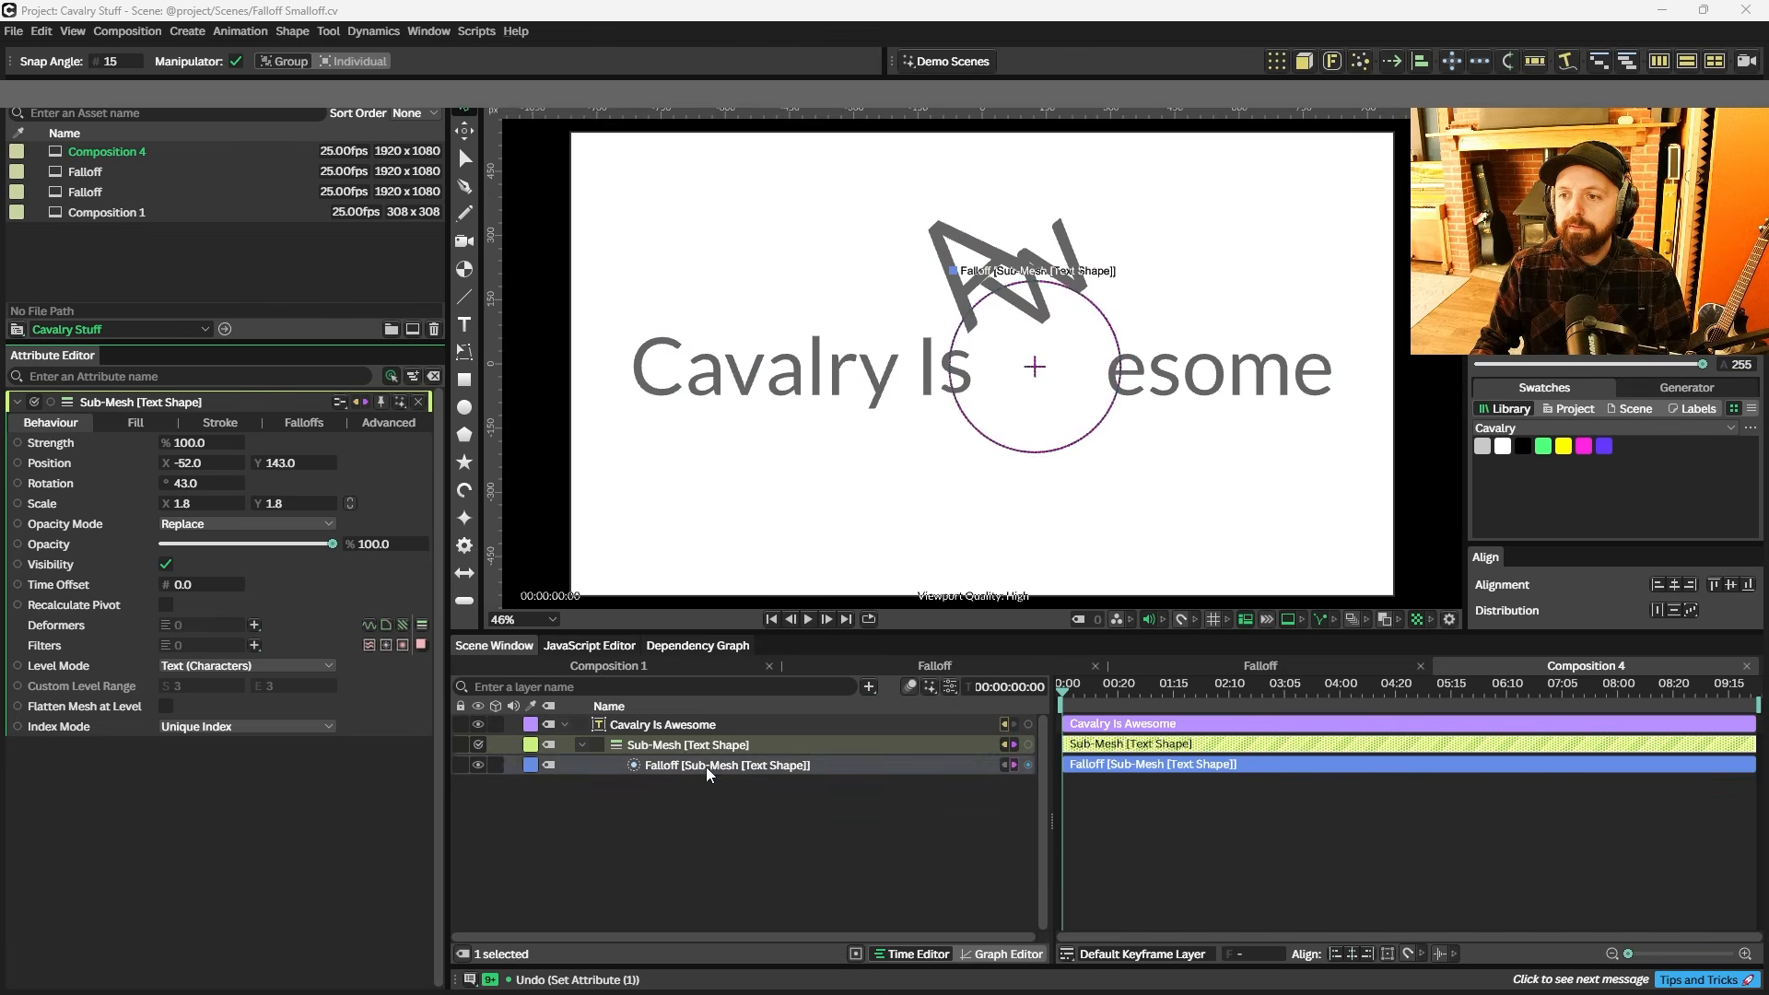
- Return to Cavalry and move the falloff horizontally back to near the composition's centre
click(705, 766)
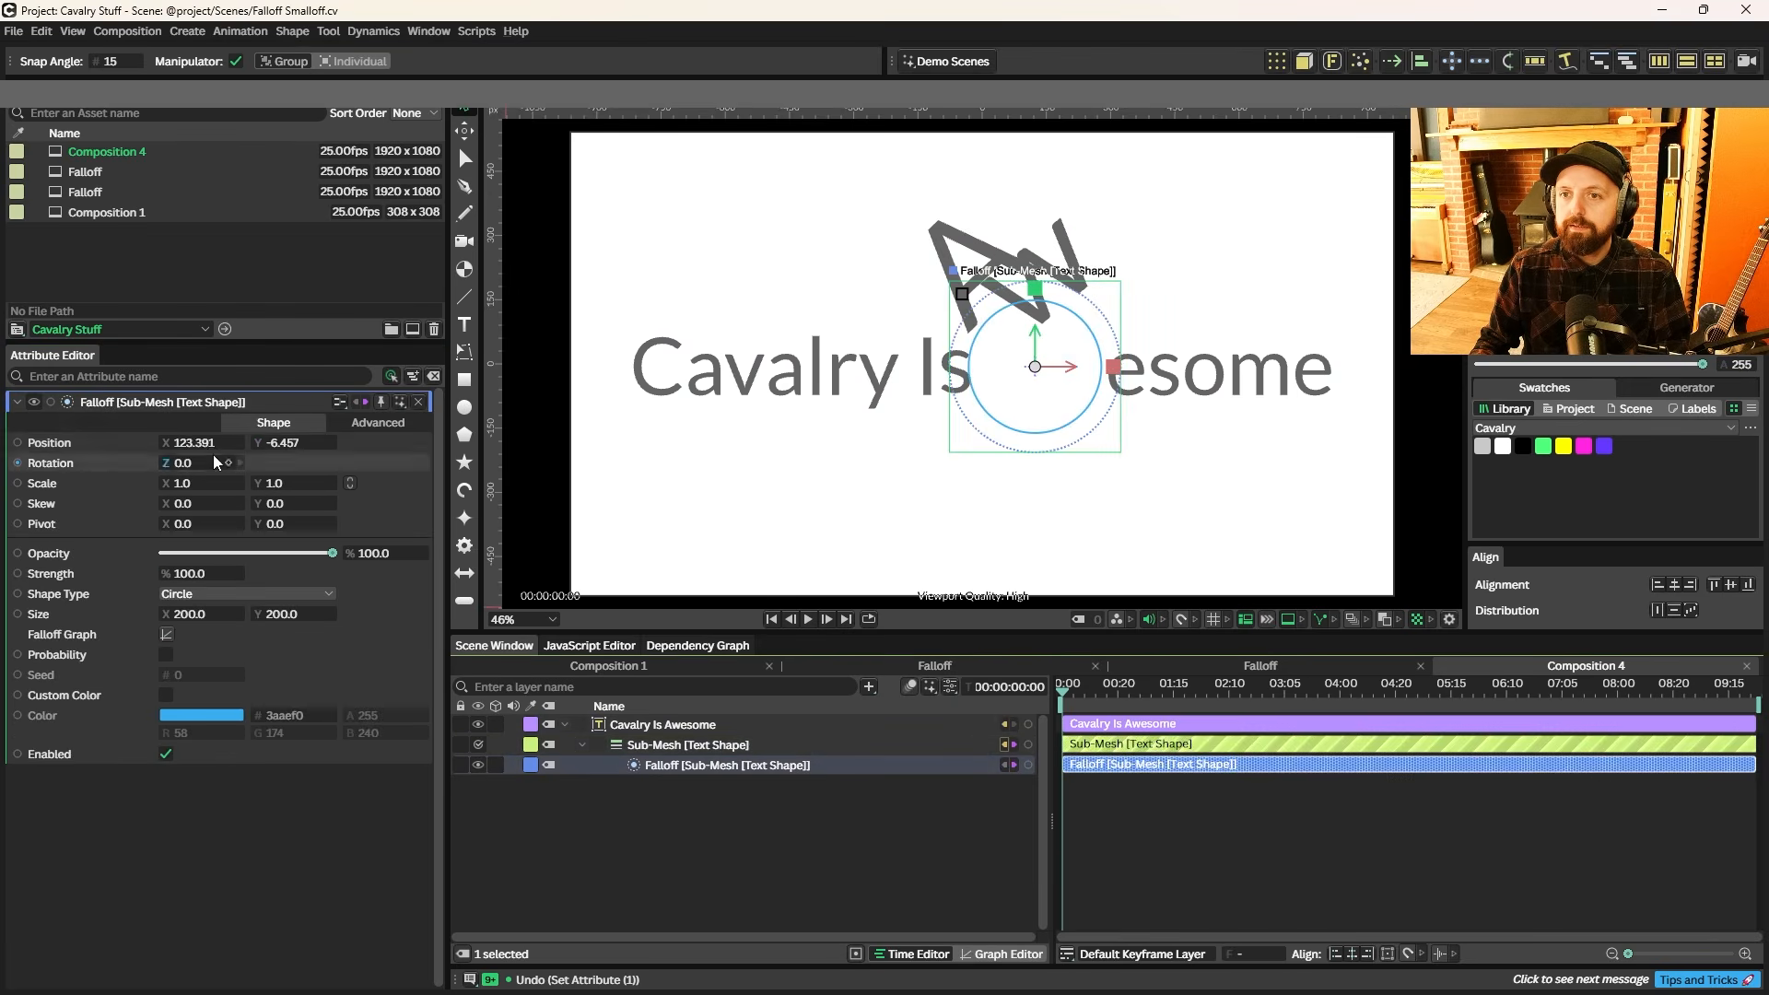
drag(232, 449, 95, 528)
- Unparent the Sub-Mesh and its falloff from the Cavalry Is Awesome text shape, and delete the text shape
drag(681, 748, 688, 814)
click(669, 728)
key(Delete)
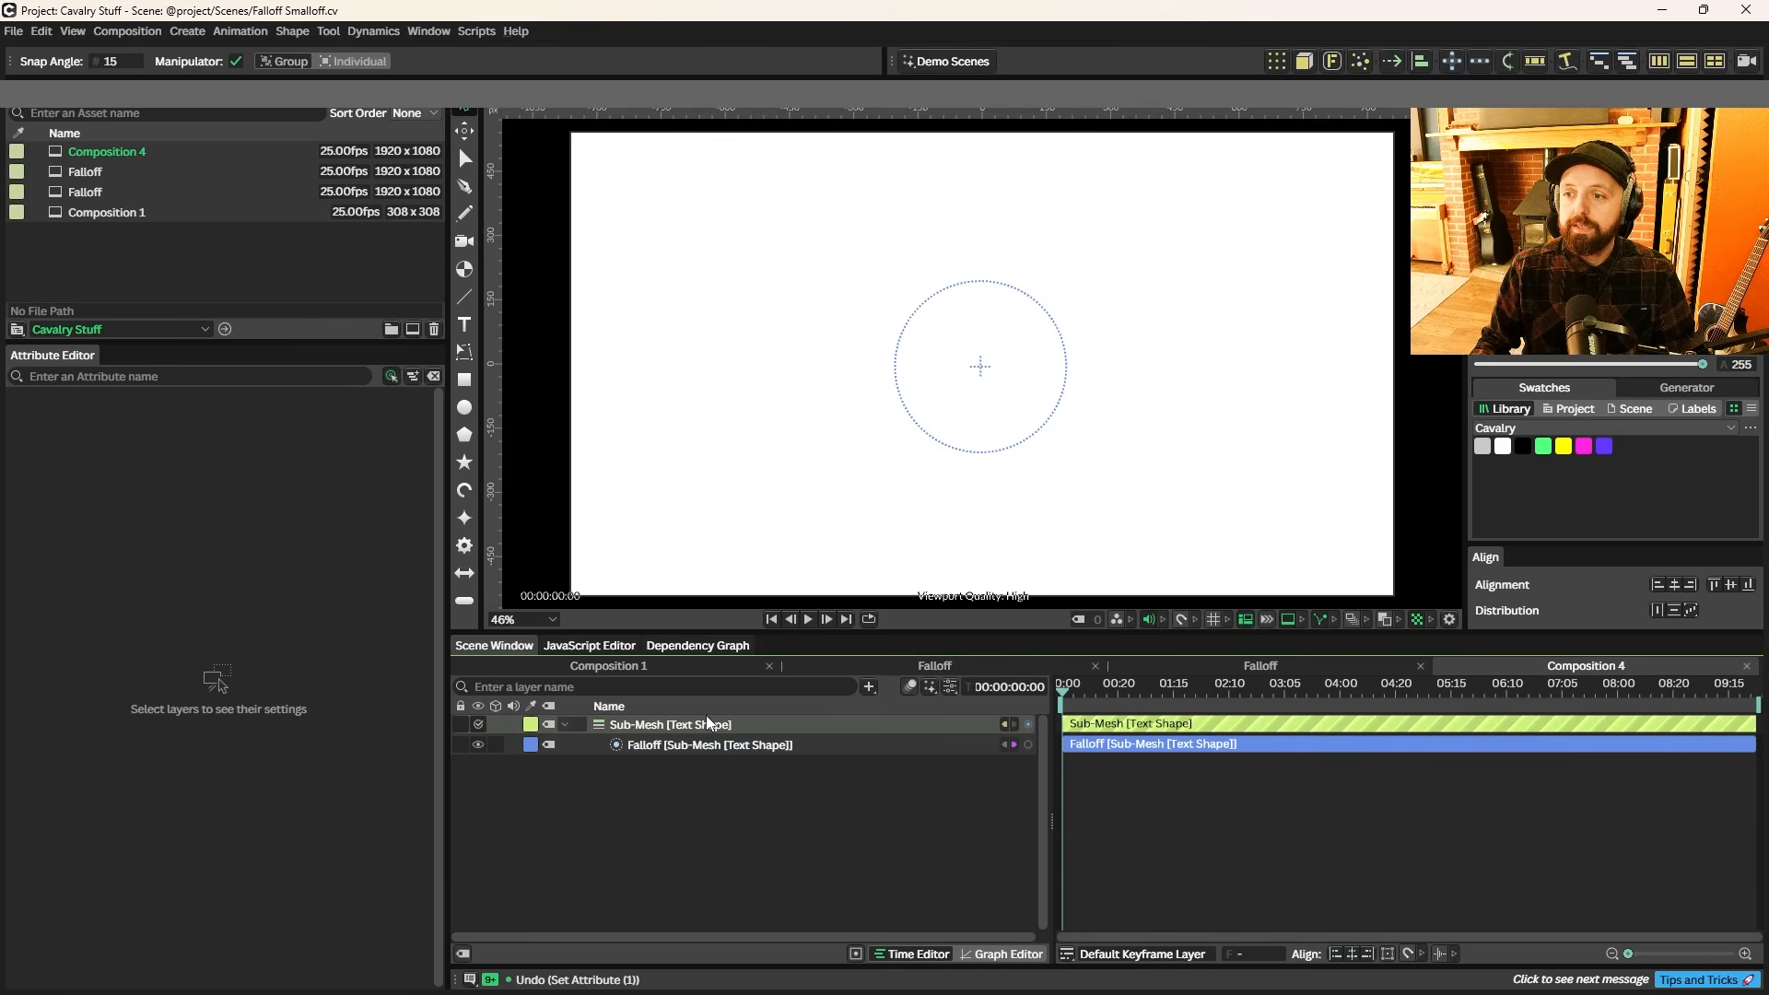
- Create a rectangle shape and duplicate it in a 3 by 3 grid, setting the grid size to 531 by 531
click(465, 383)
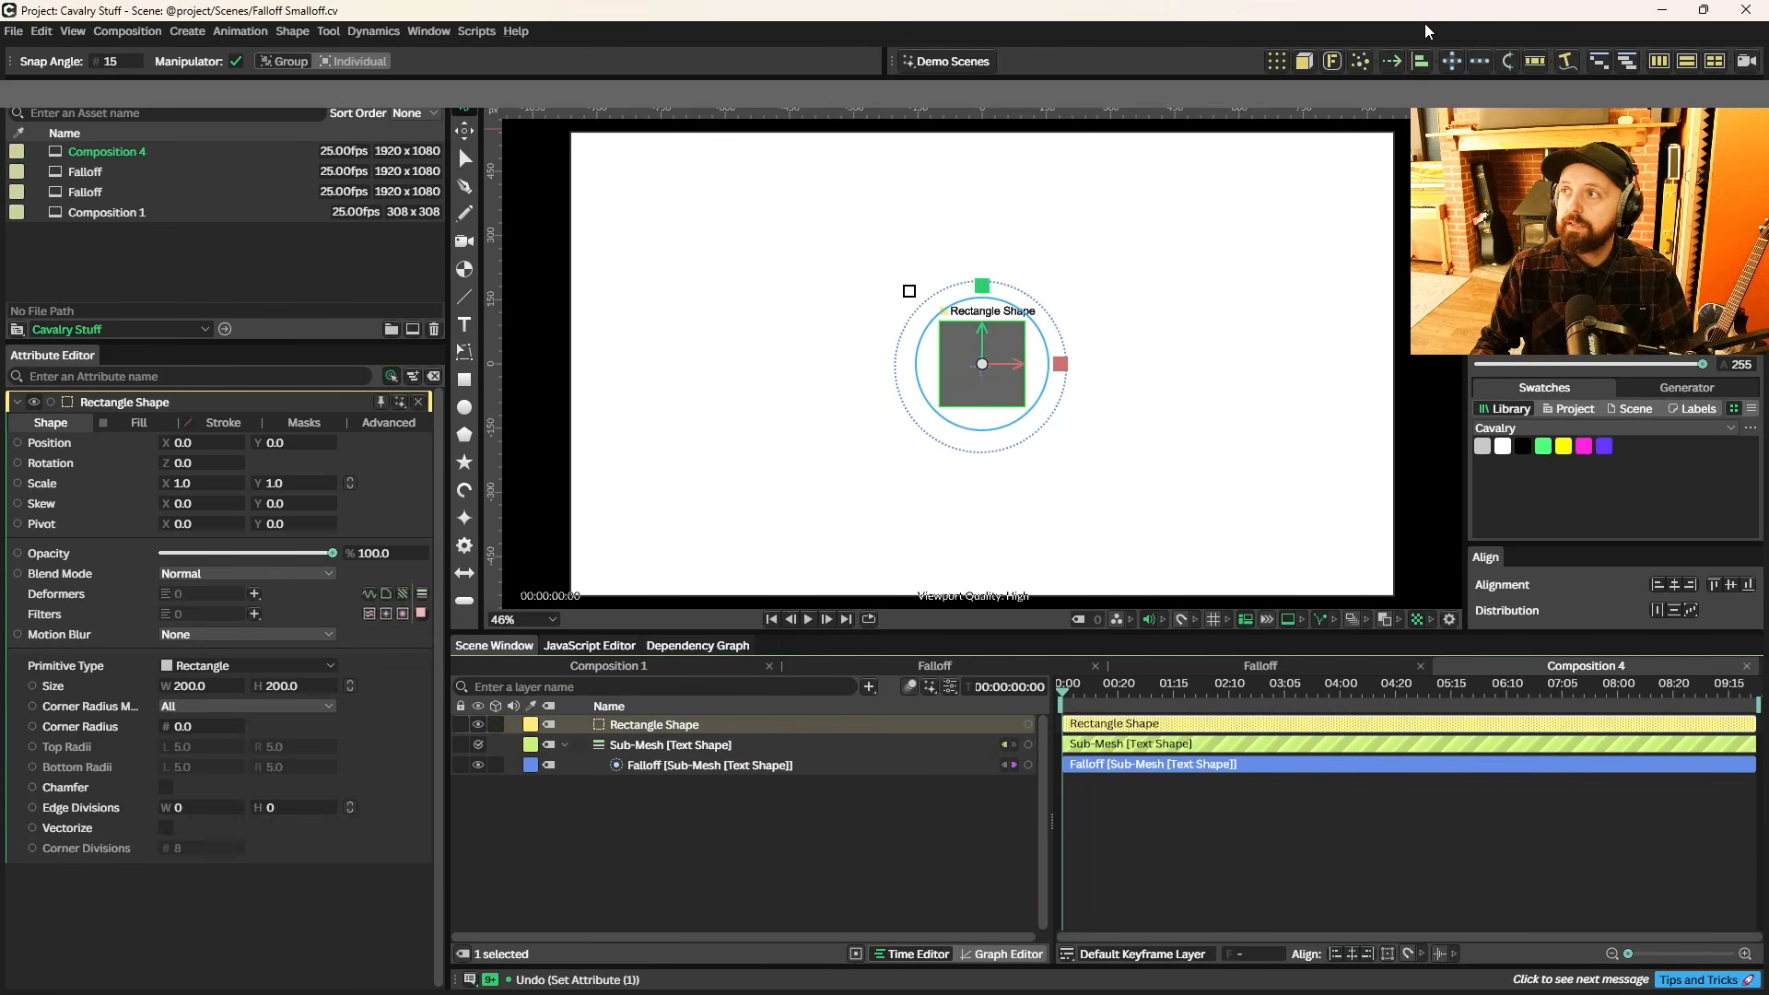
click(1274, 64)
drag(203, 728, 595, 791)
- Connect the existing Sub-Mesh to the Duplicator's deformers at a new index
click(717, 771)
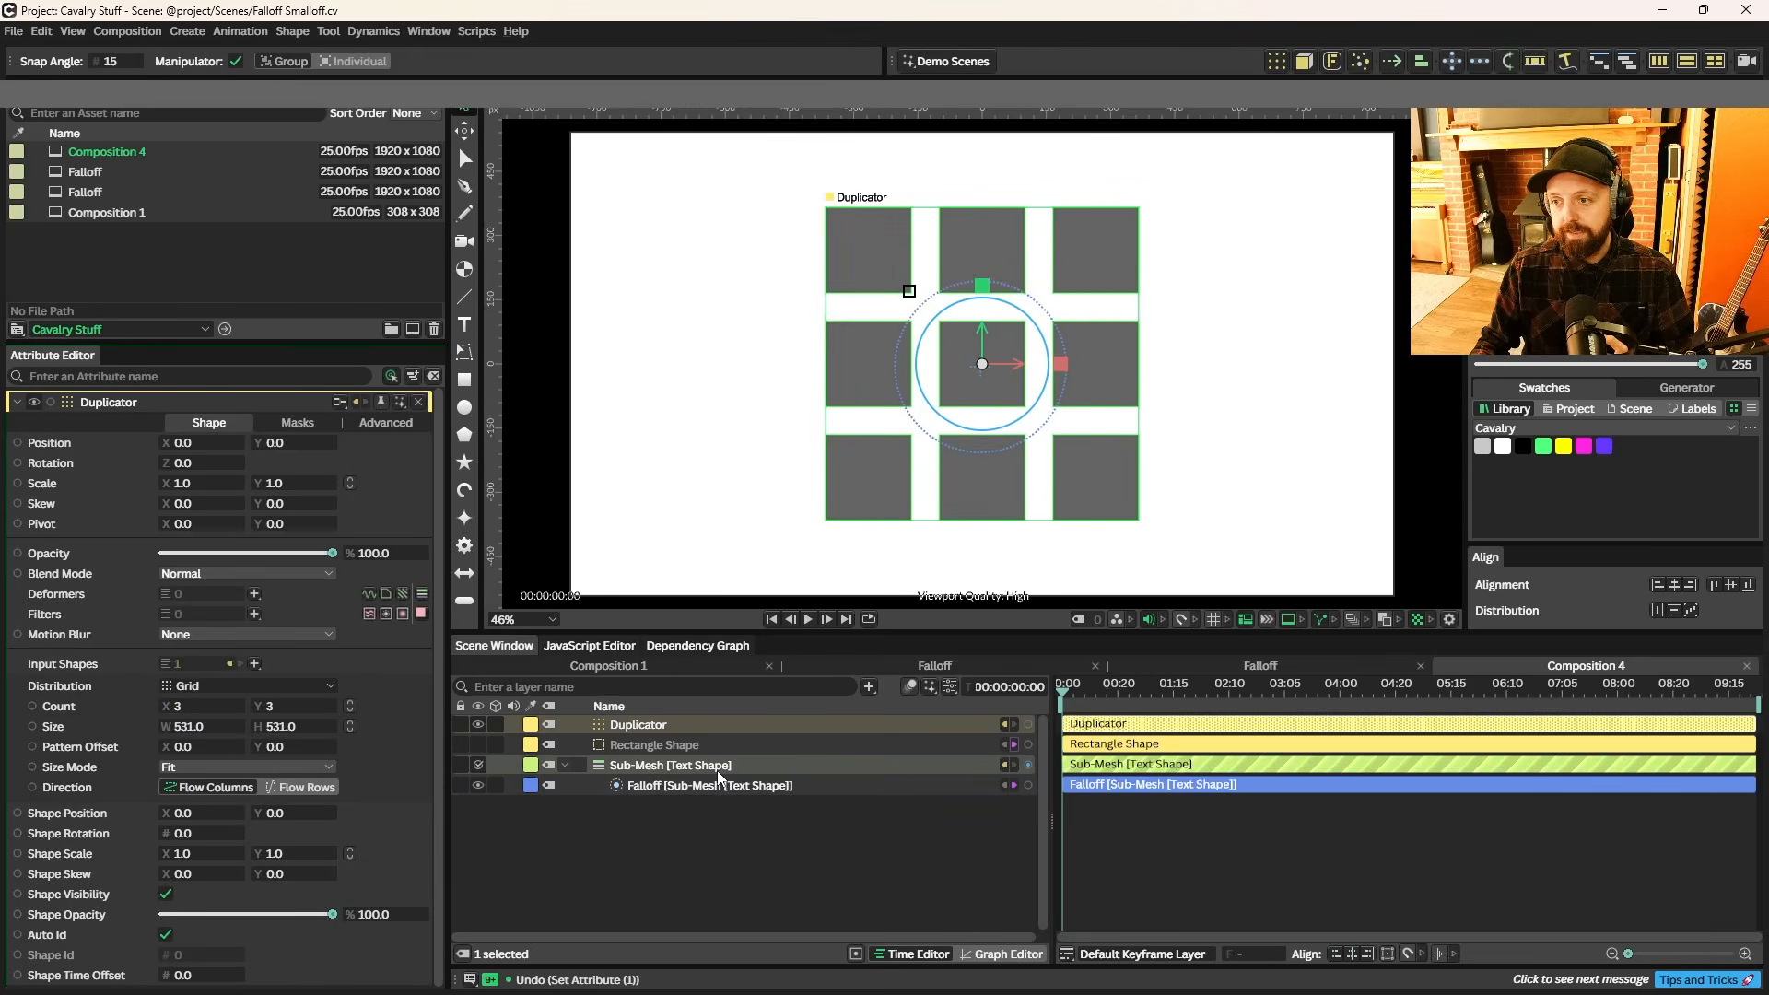
drag(1029, 772, 661, 723)
mouse_move(781, 739)
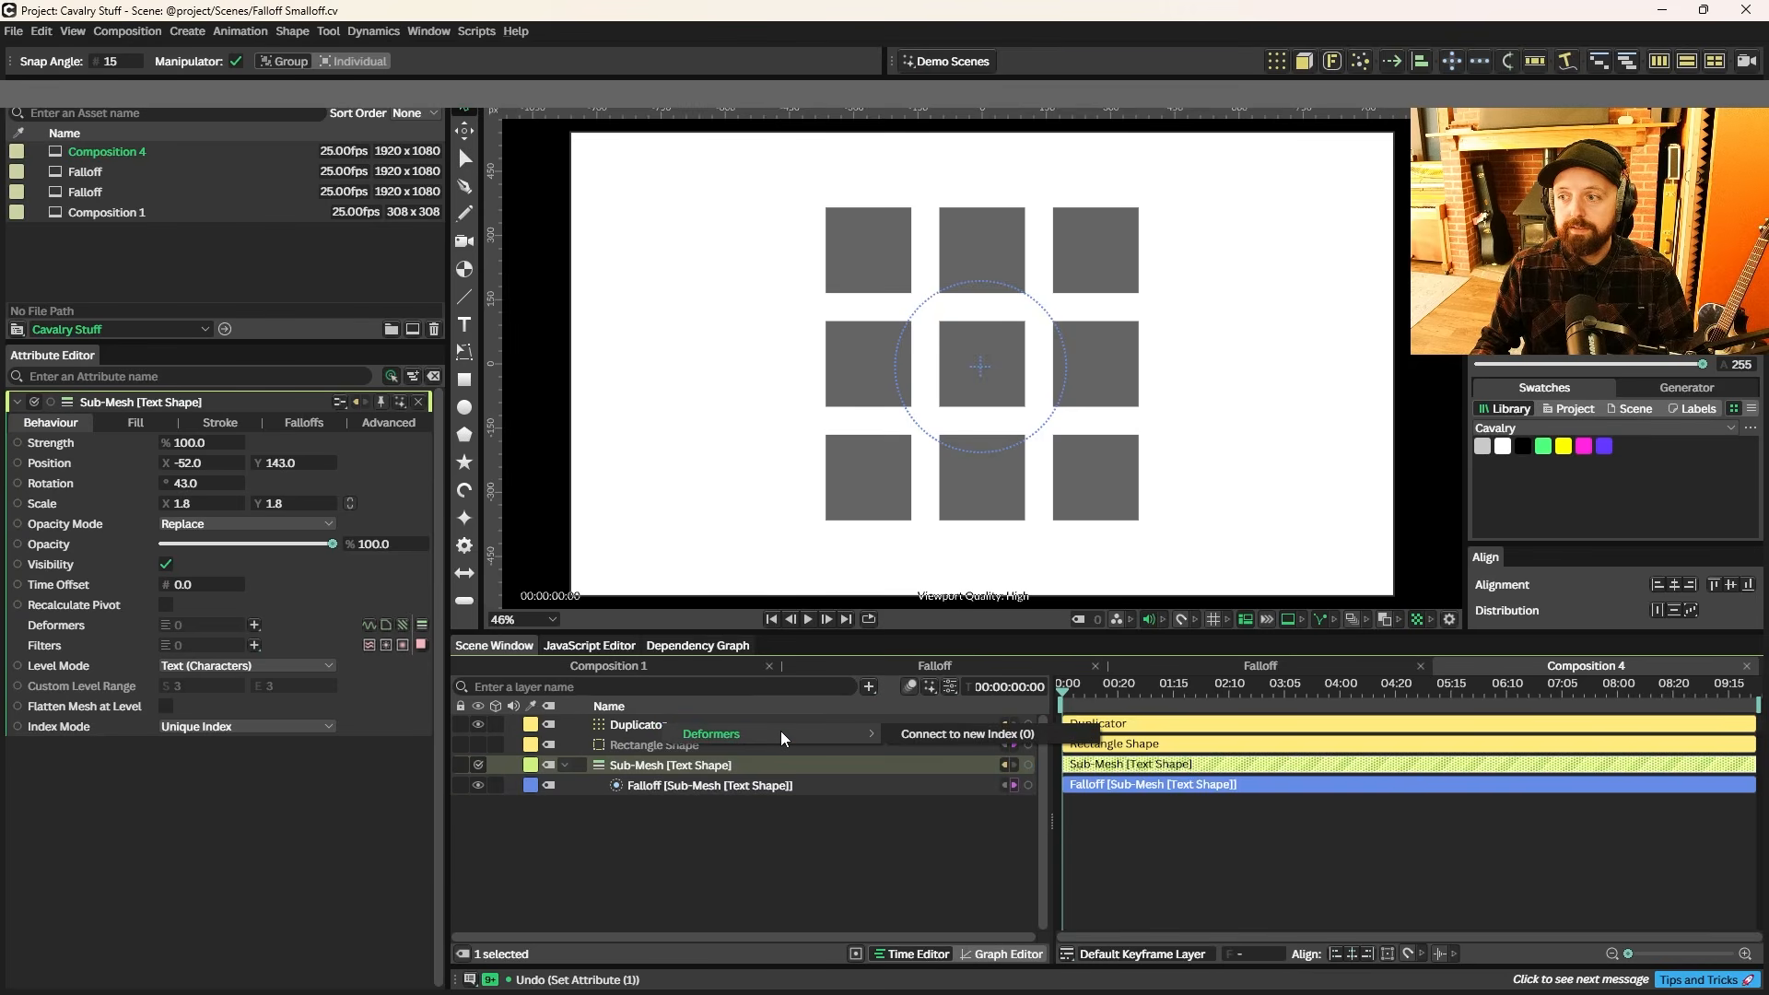
click(940, 732)
- Move the falloff over the grid of squares to about X 251, Y 239
click(664, 787)
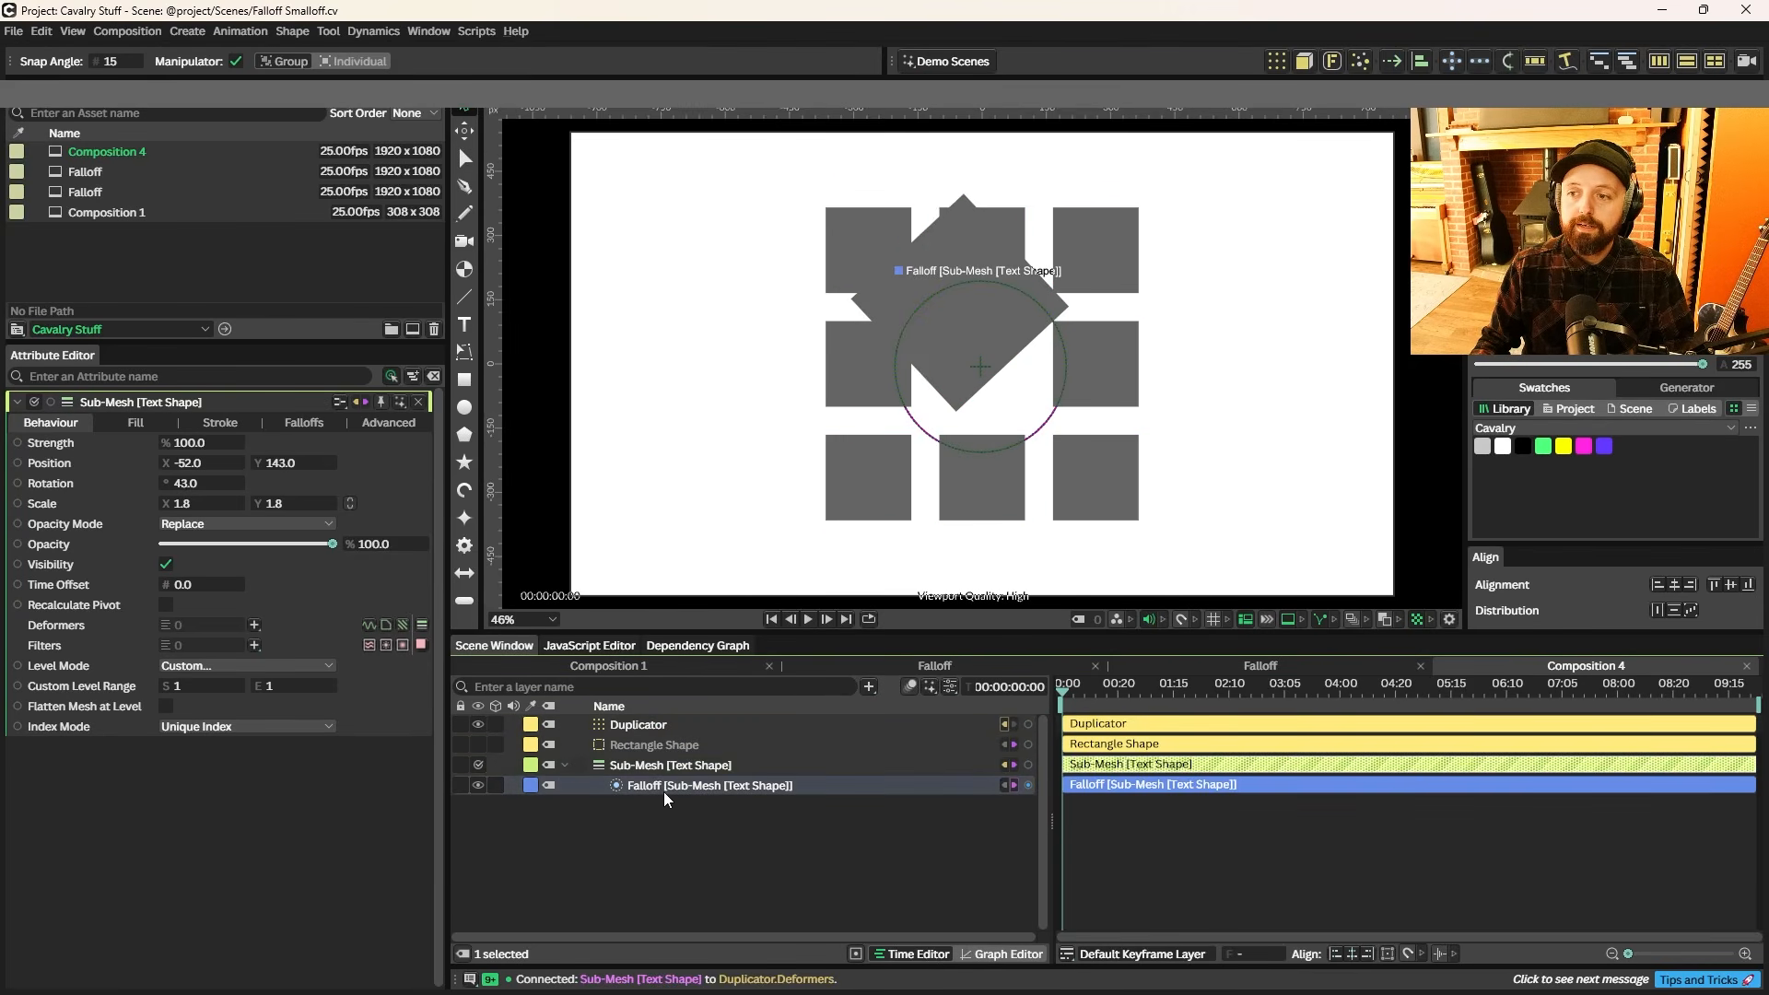
drag(205, 445, 435, 466)
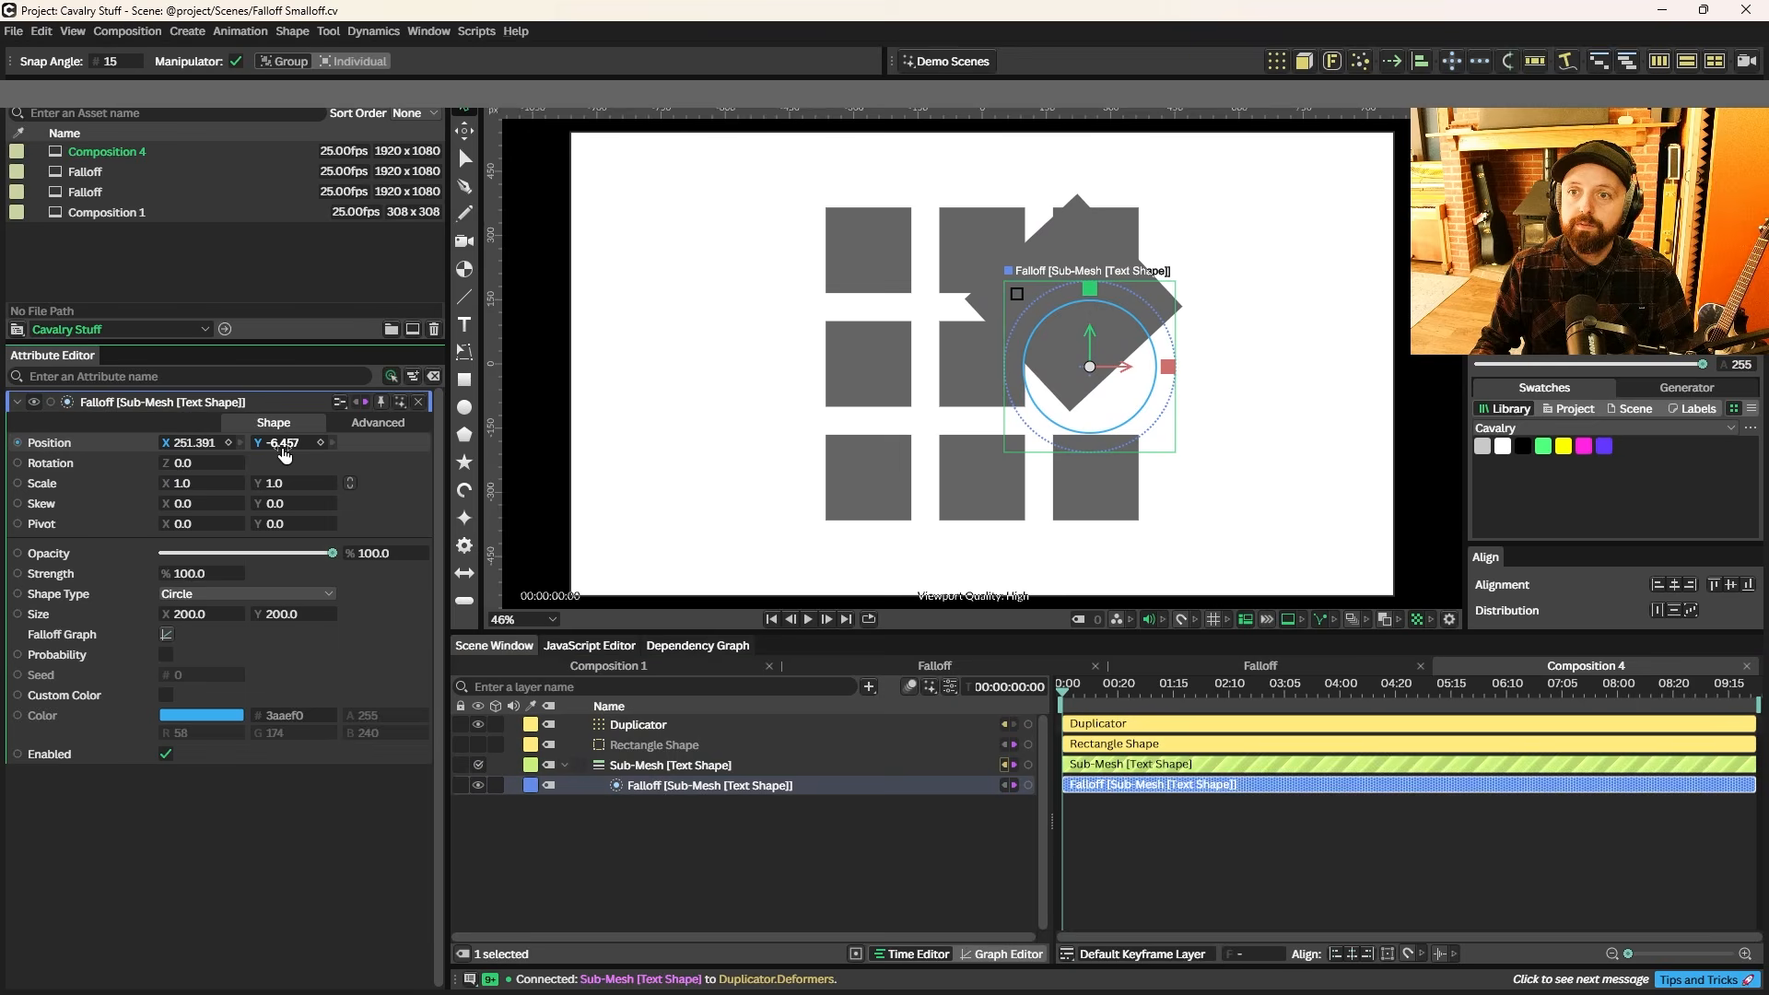
drag(287, 446, 518, 473)
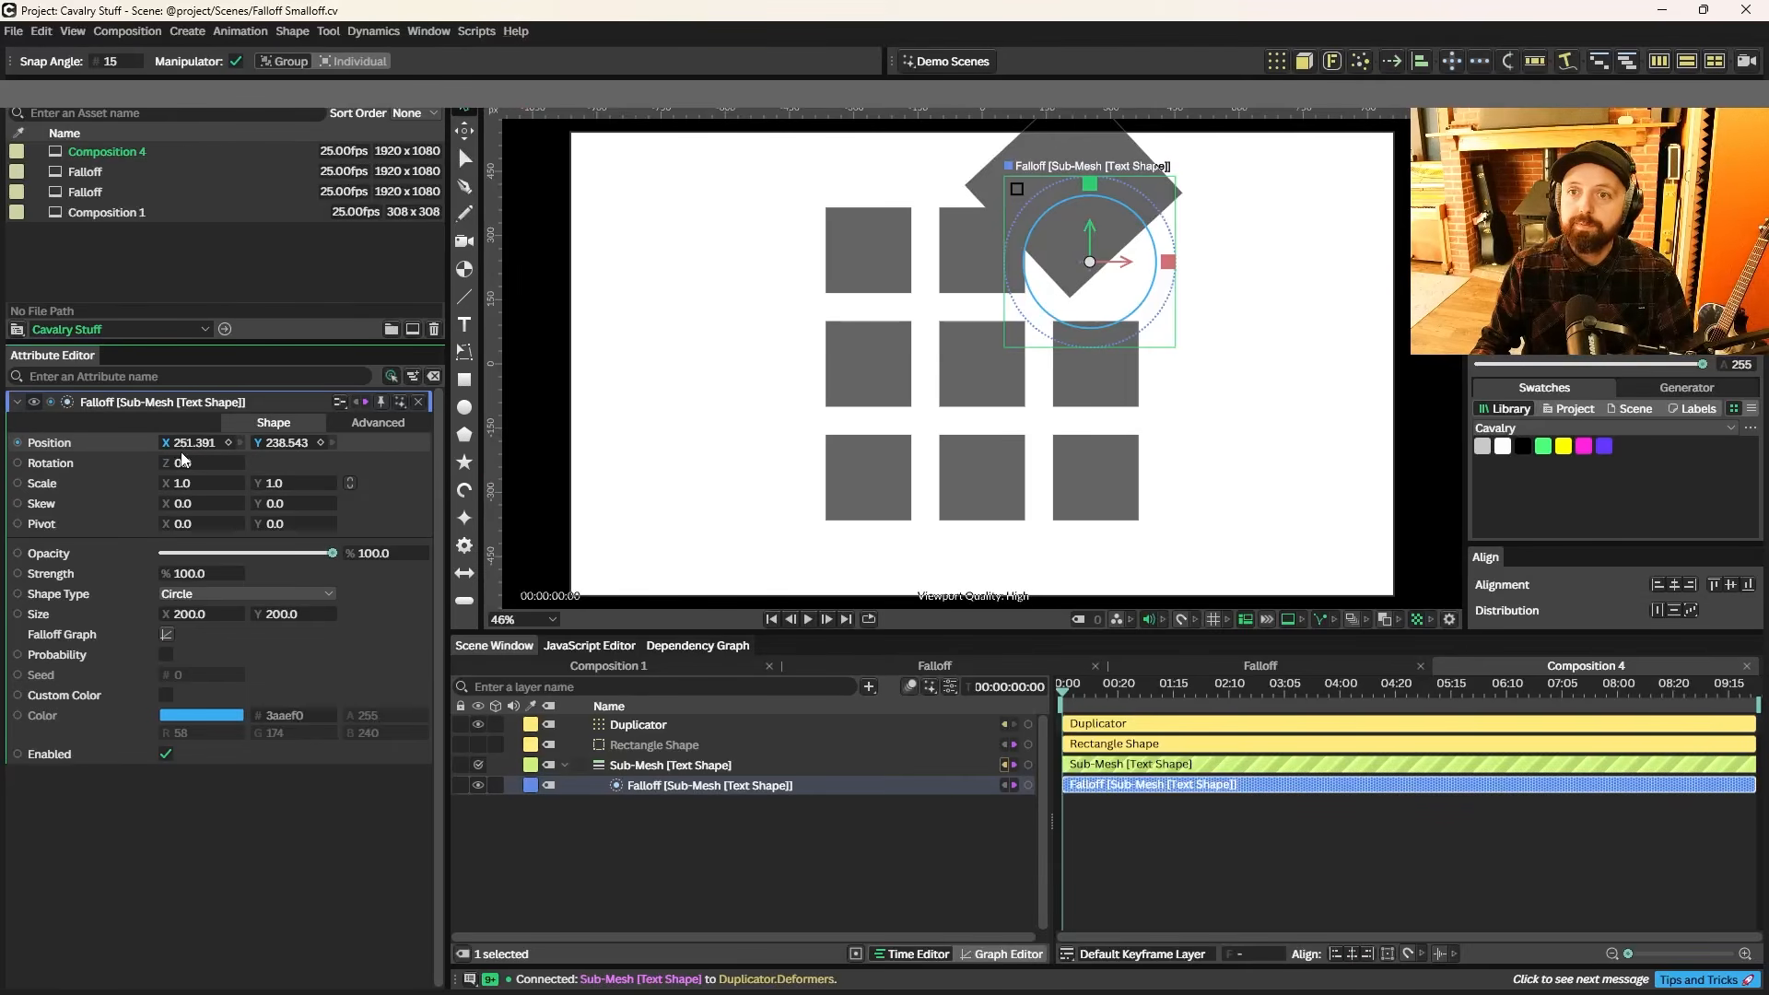
- Move the falloff horizontally past the edge of the grid of squares to about X 503
drag(204, 444, 418, 452)
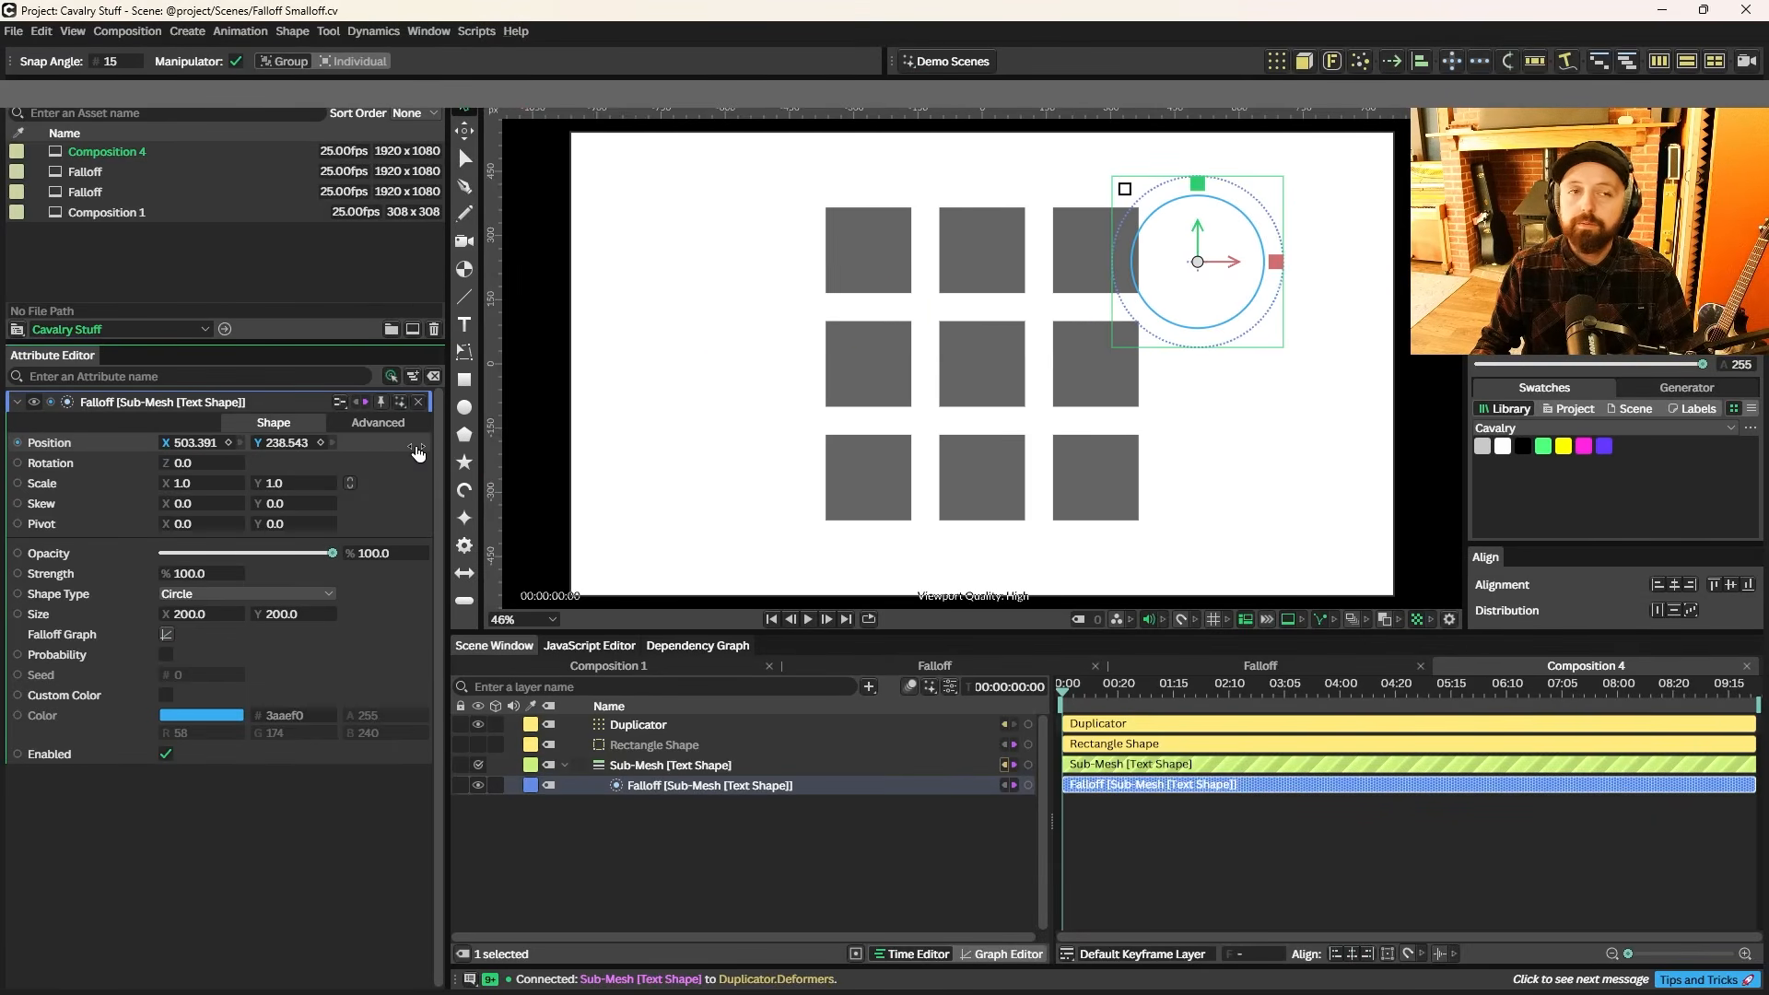
click(894, 903)
key(ctrl+z)
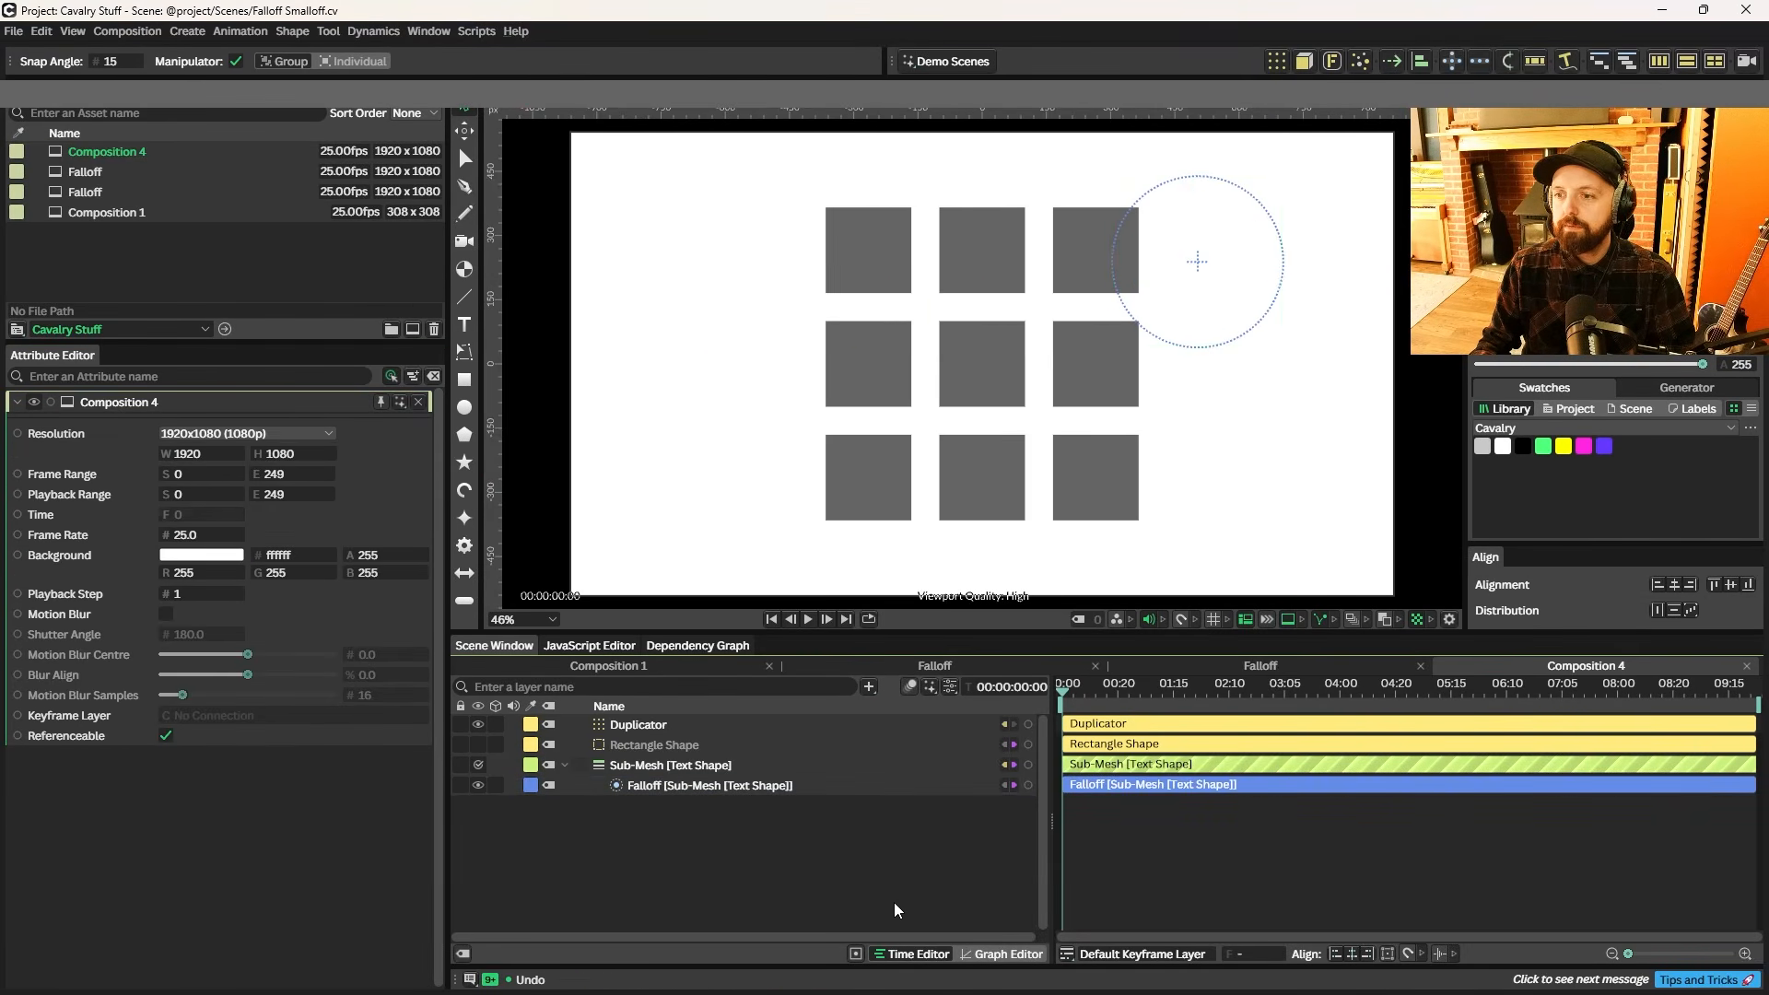
- Create a new composition and add a Basic Line shape with its length set to 500
click(413, 330)
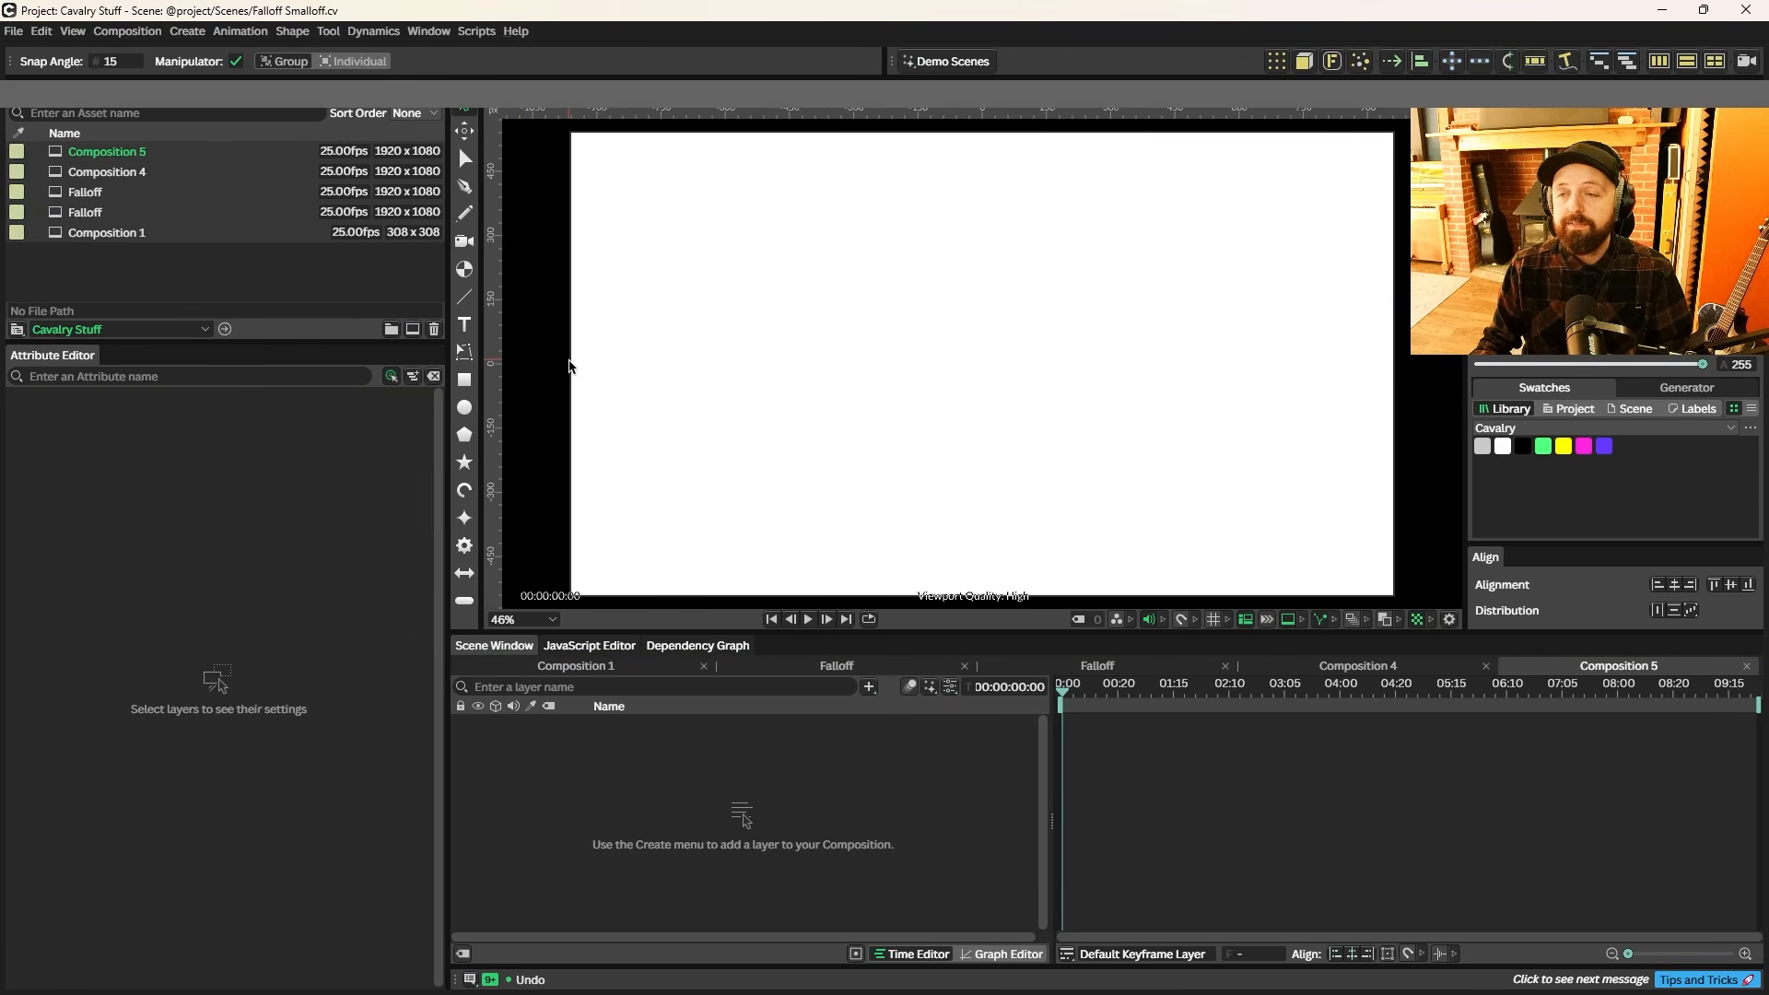
click(463, 298)
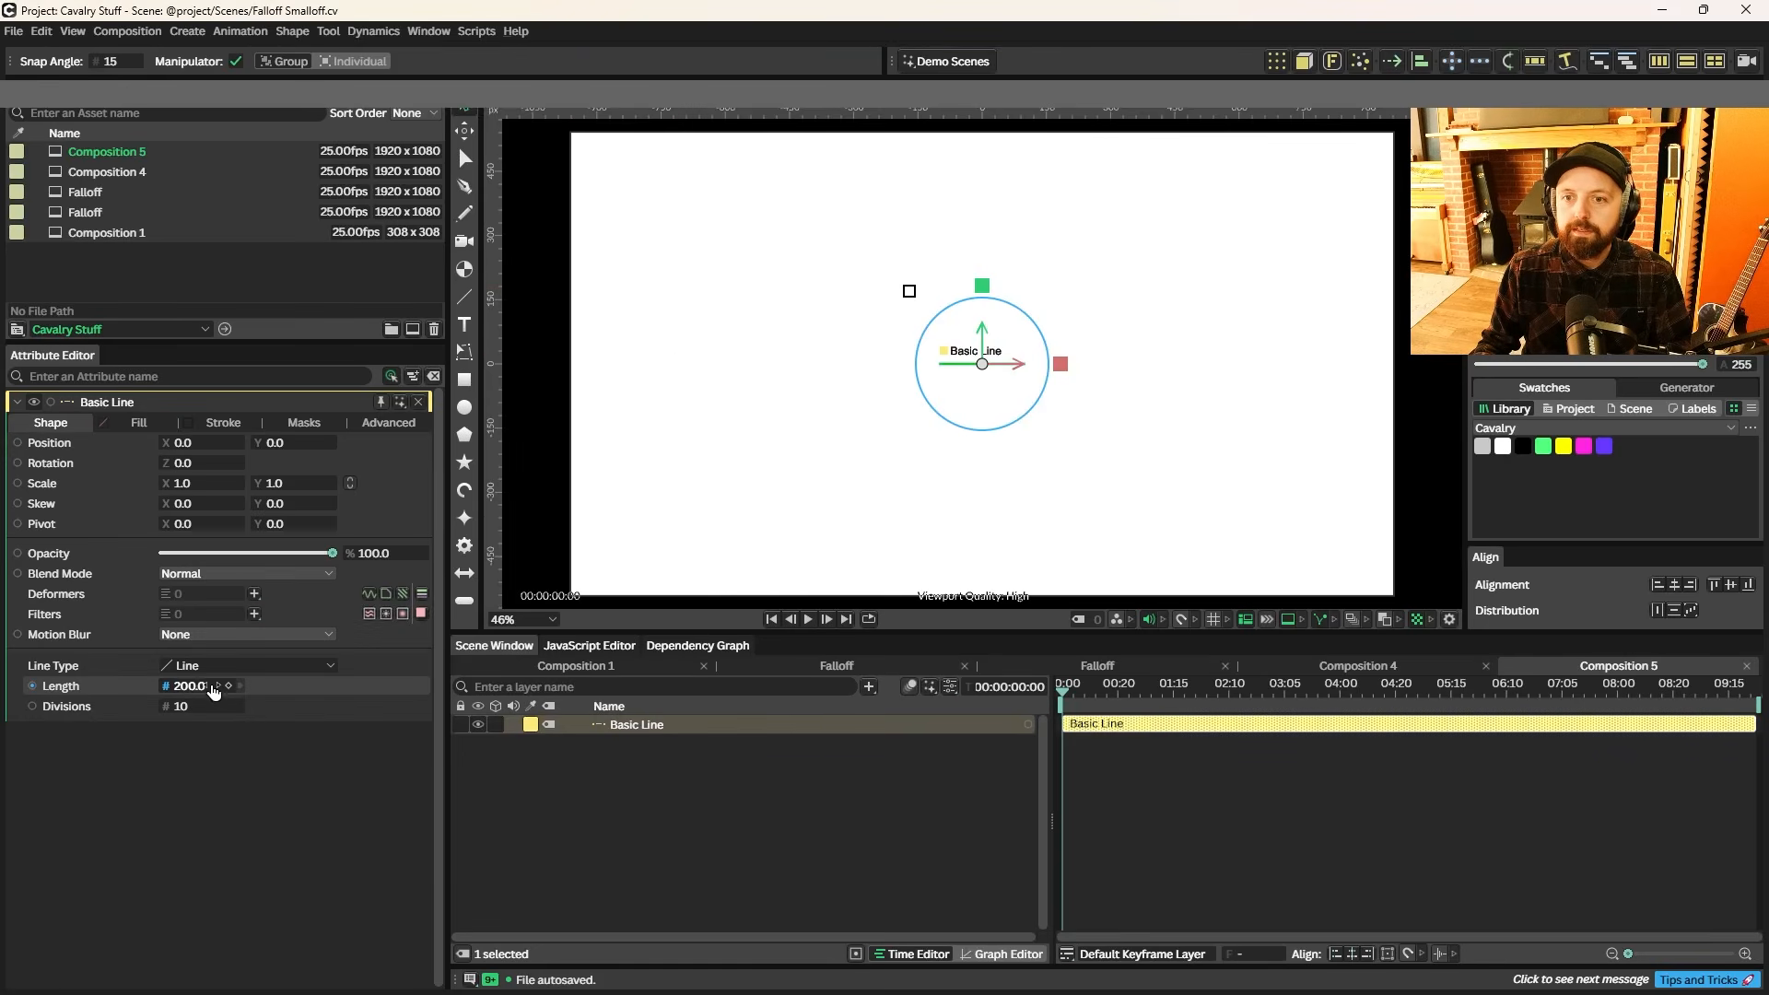
text(500)
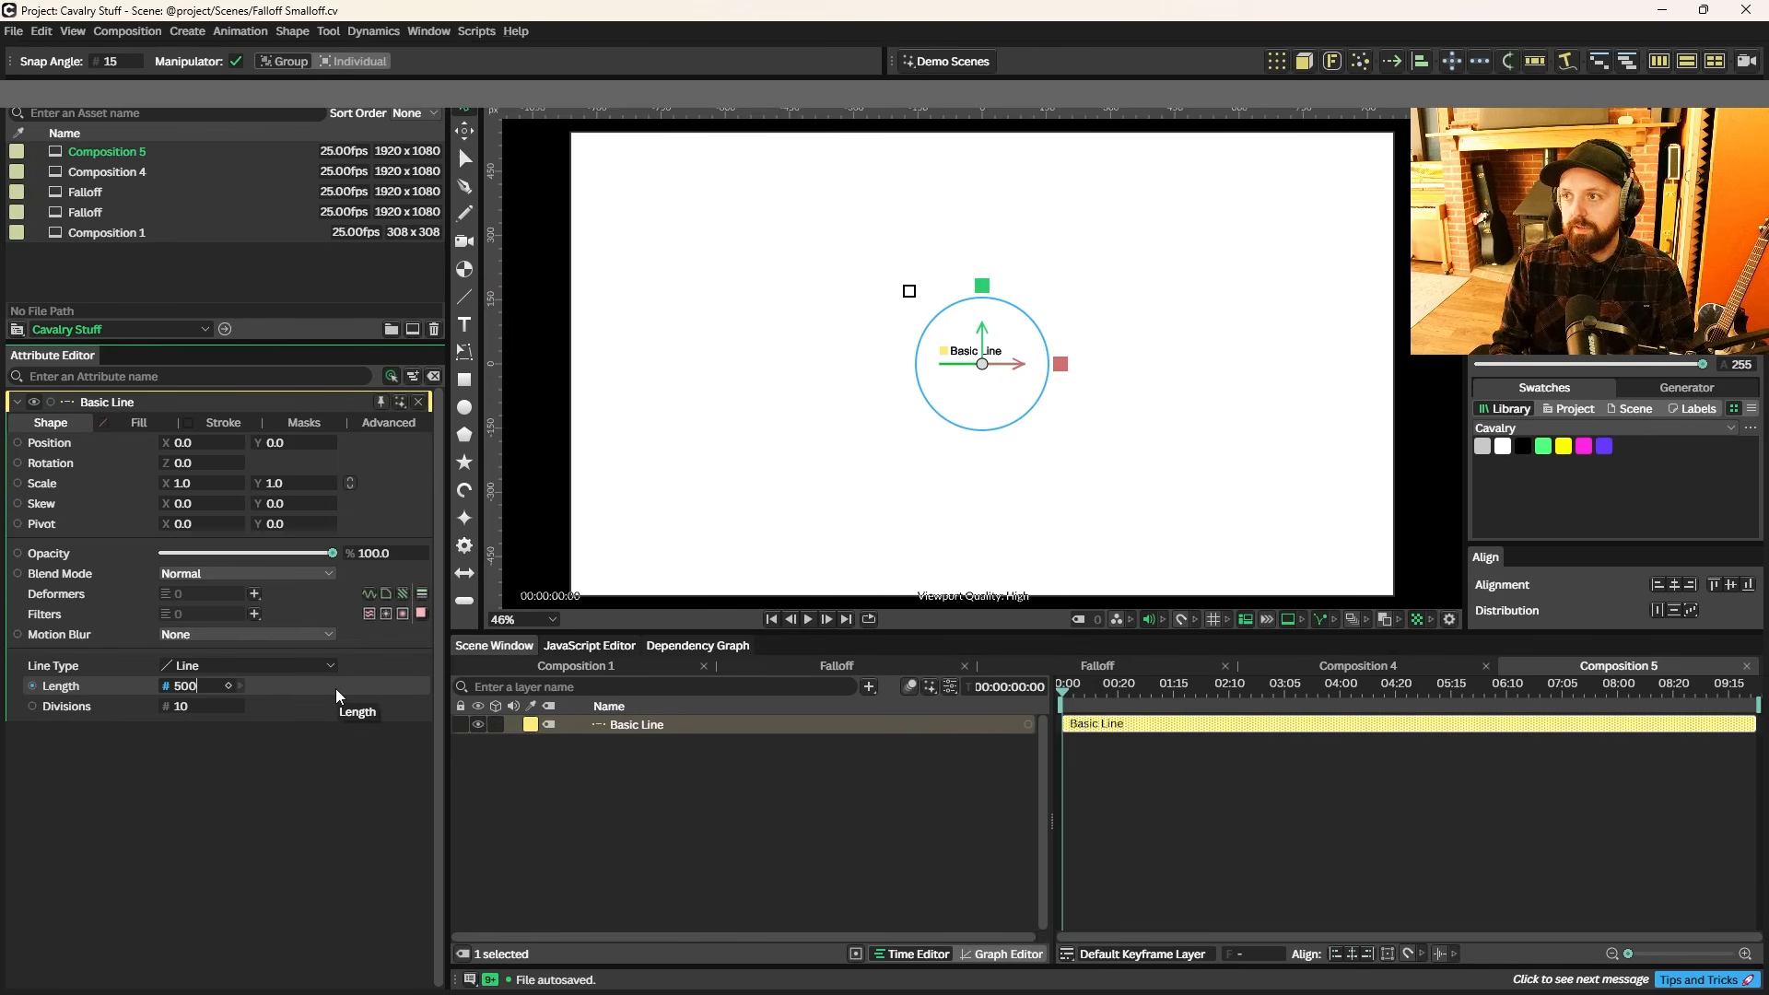
key(Return)
- Duplicate the Basic Line in a grid distribution with a count of 1 by 30
click(643, 724)
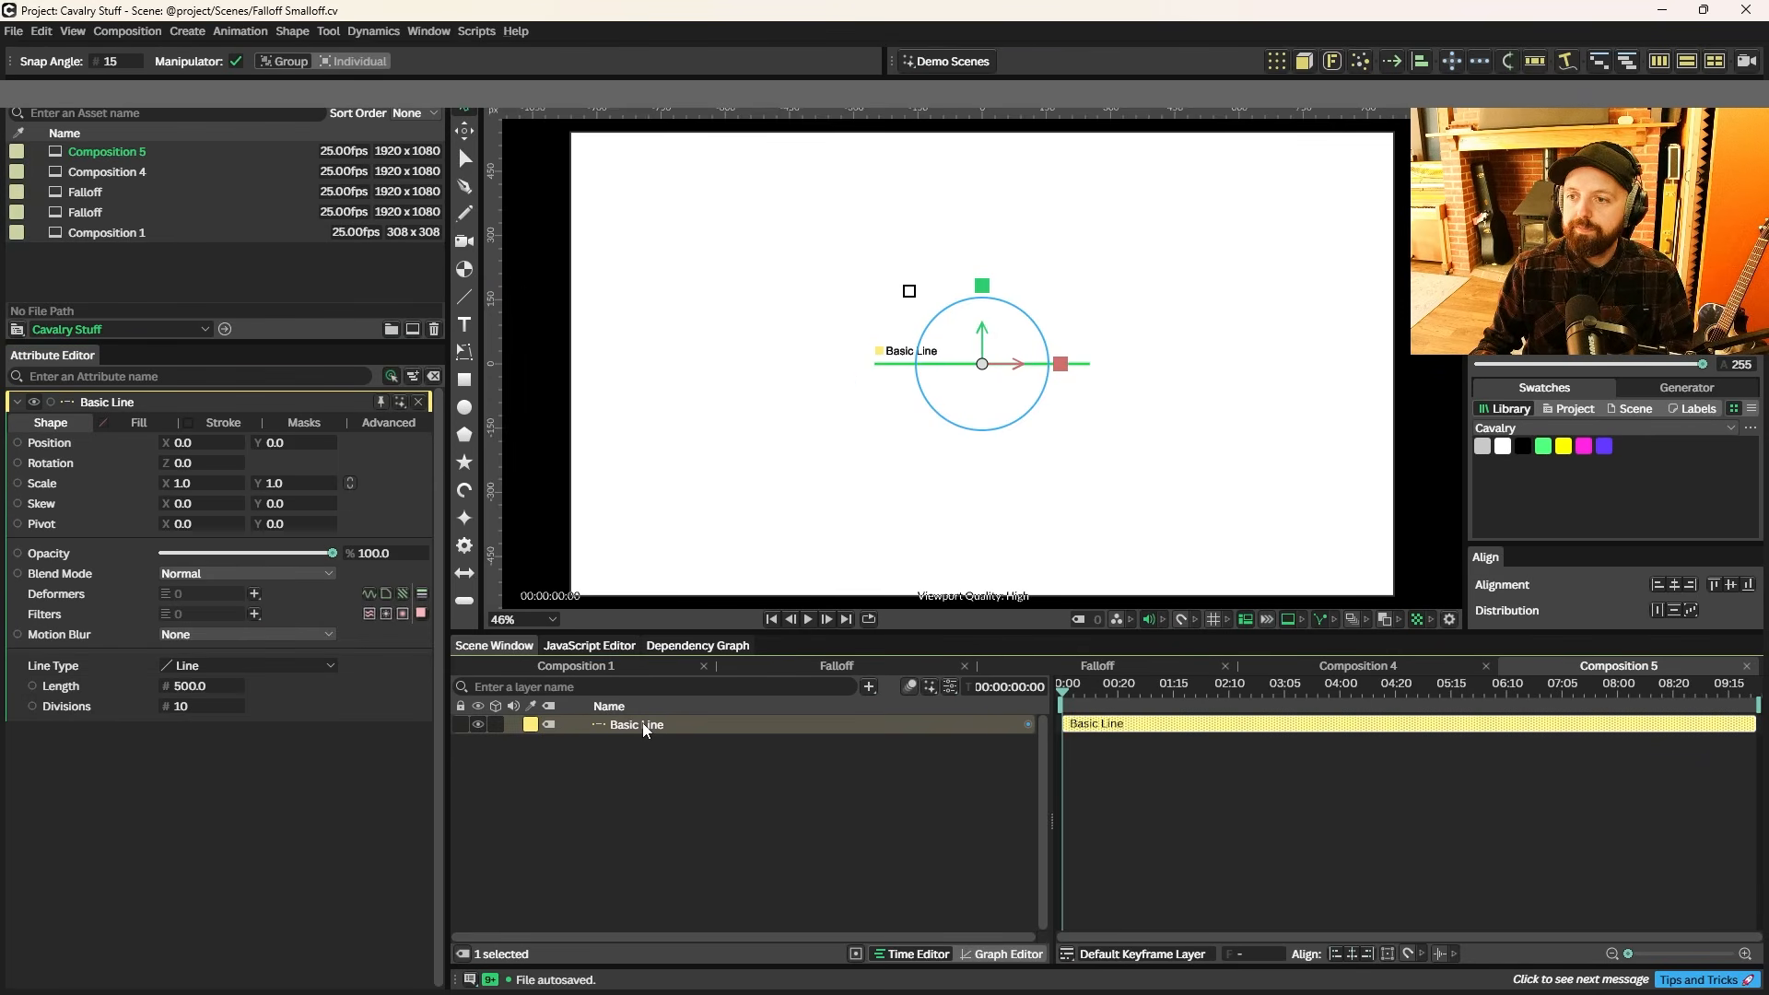
click(1278, 61)
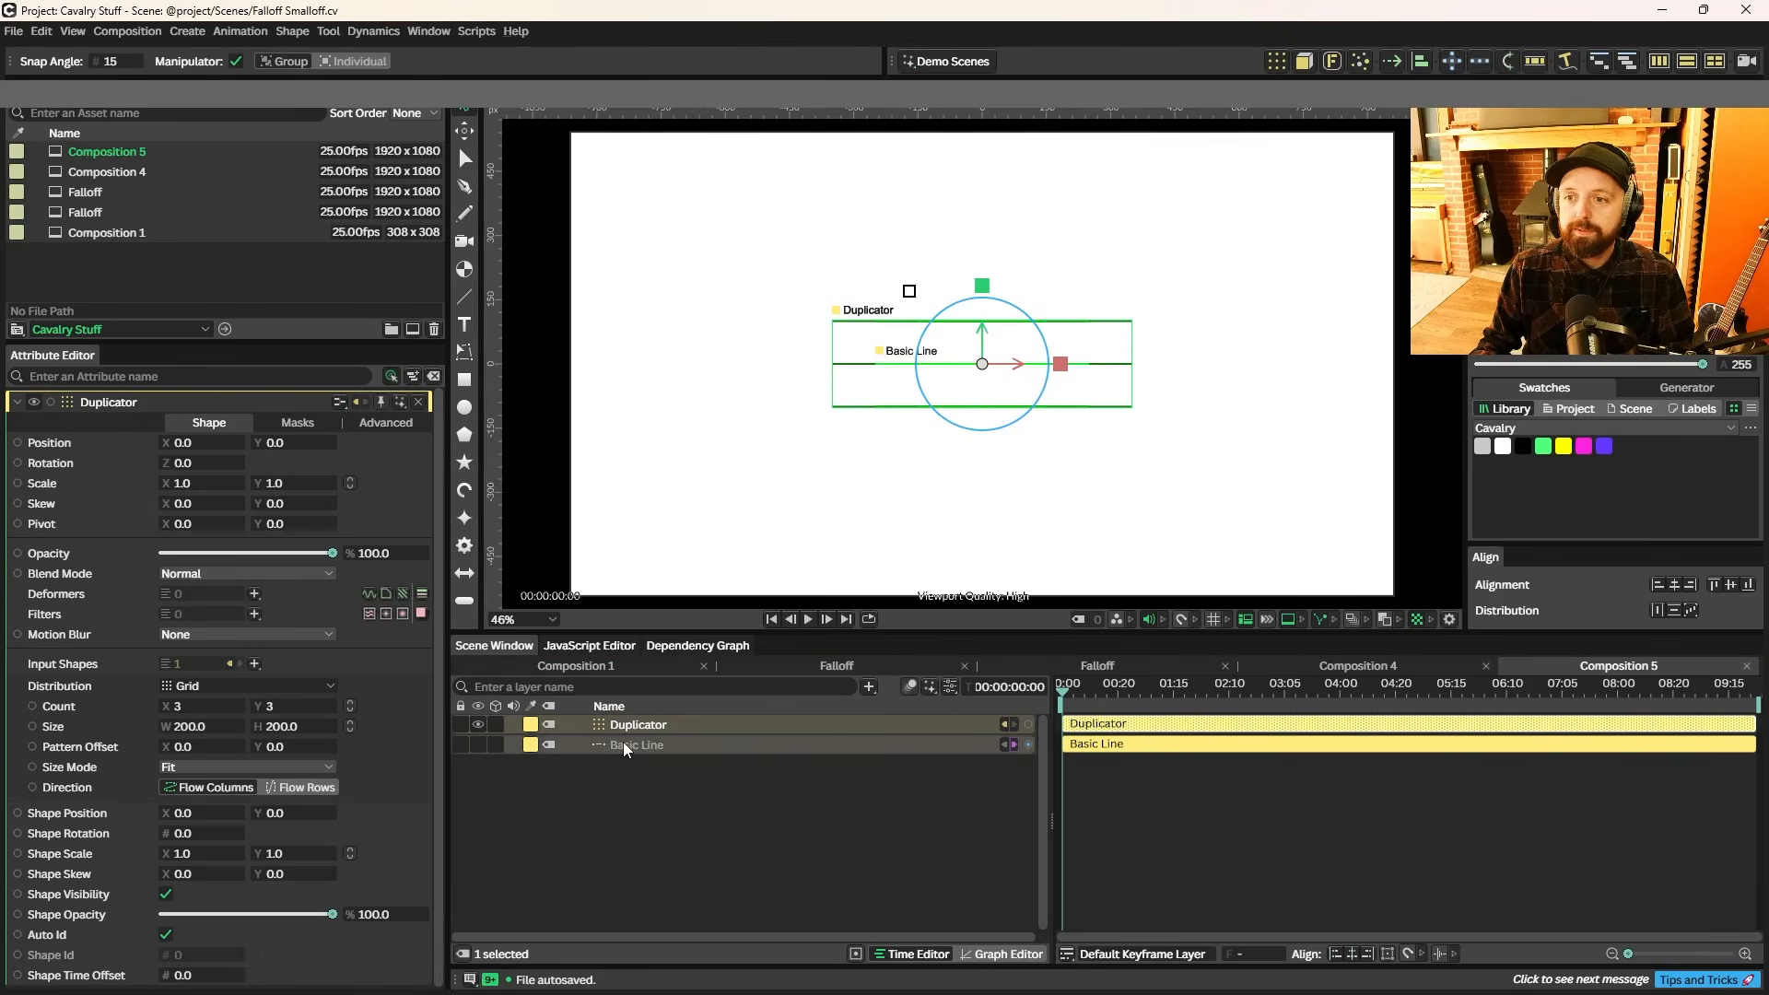
click(199, 709)
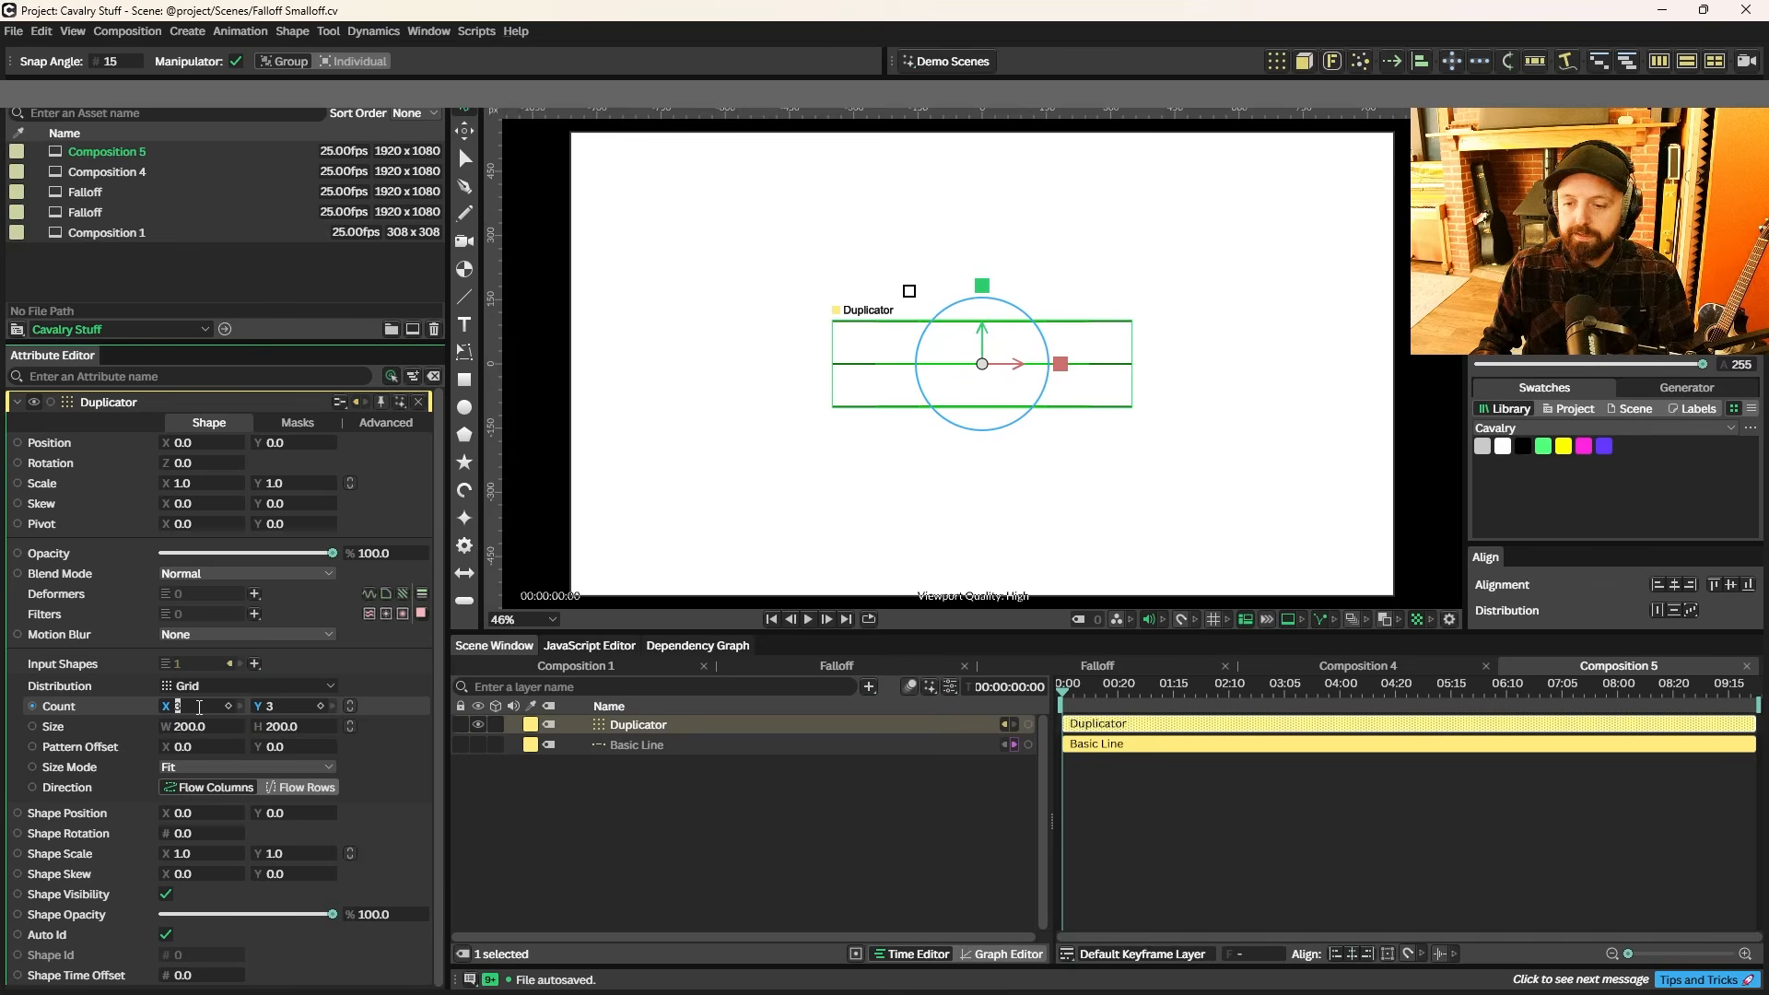
text(1)
click(289, 707)
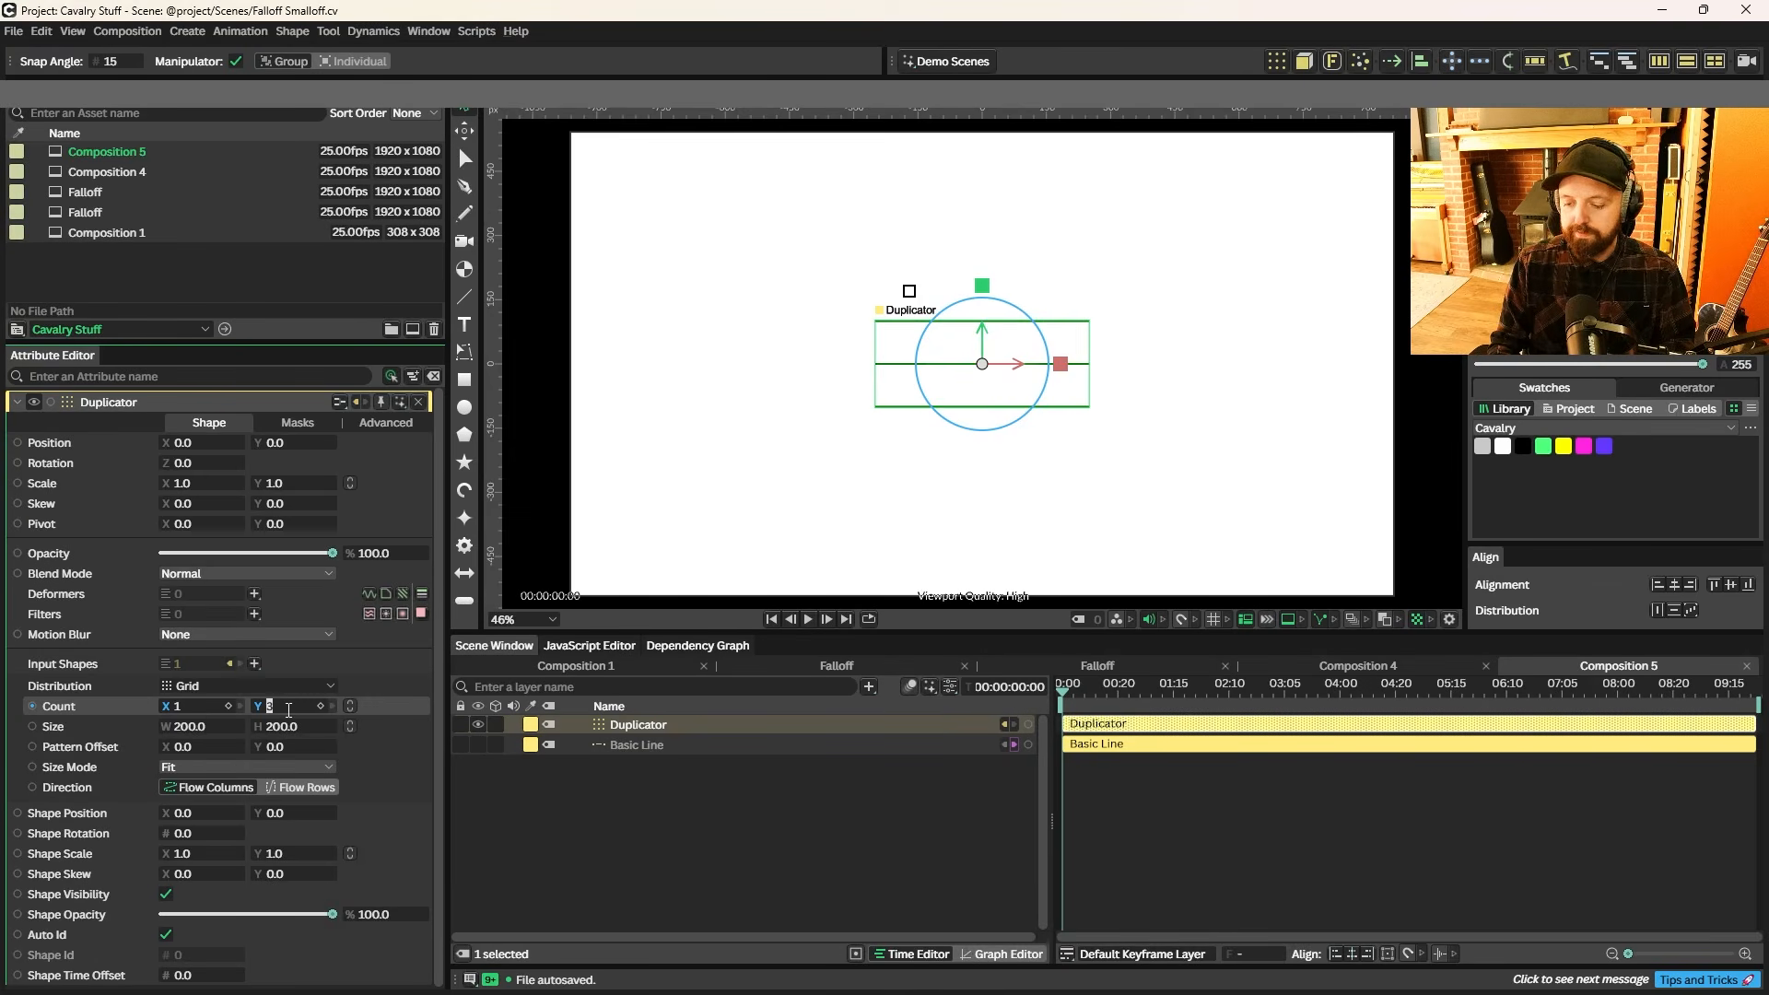
text(30)
key(Return)
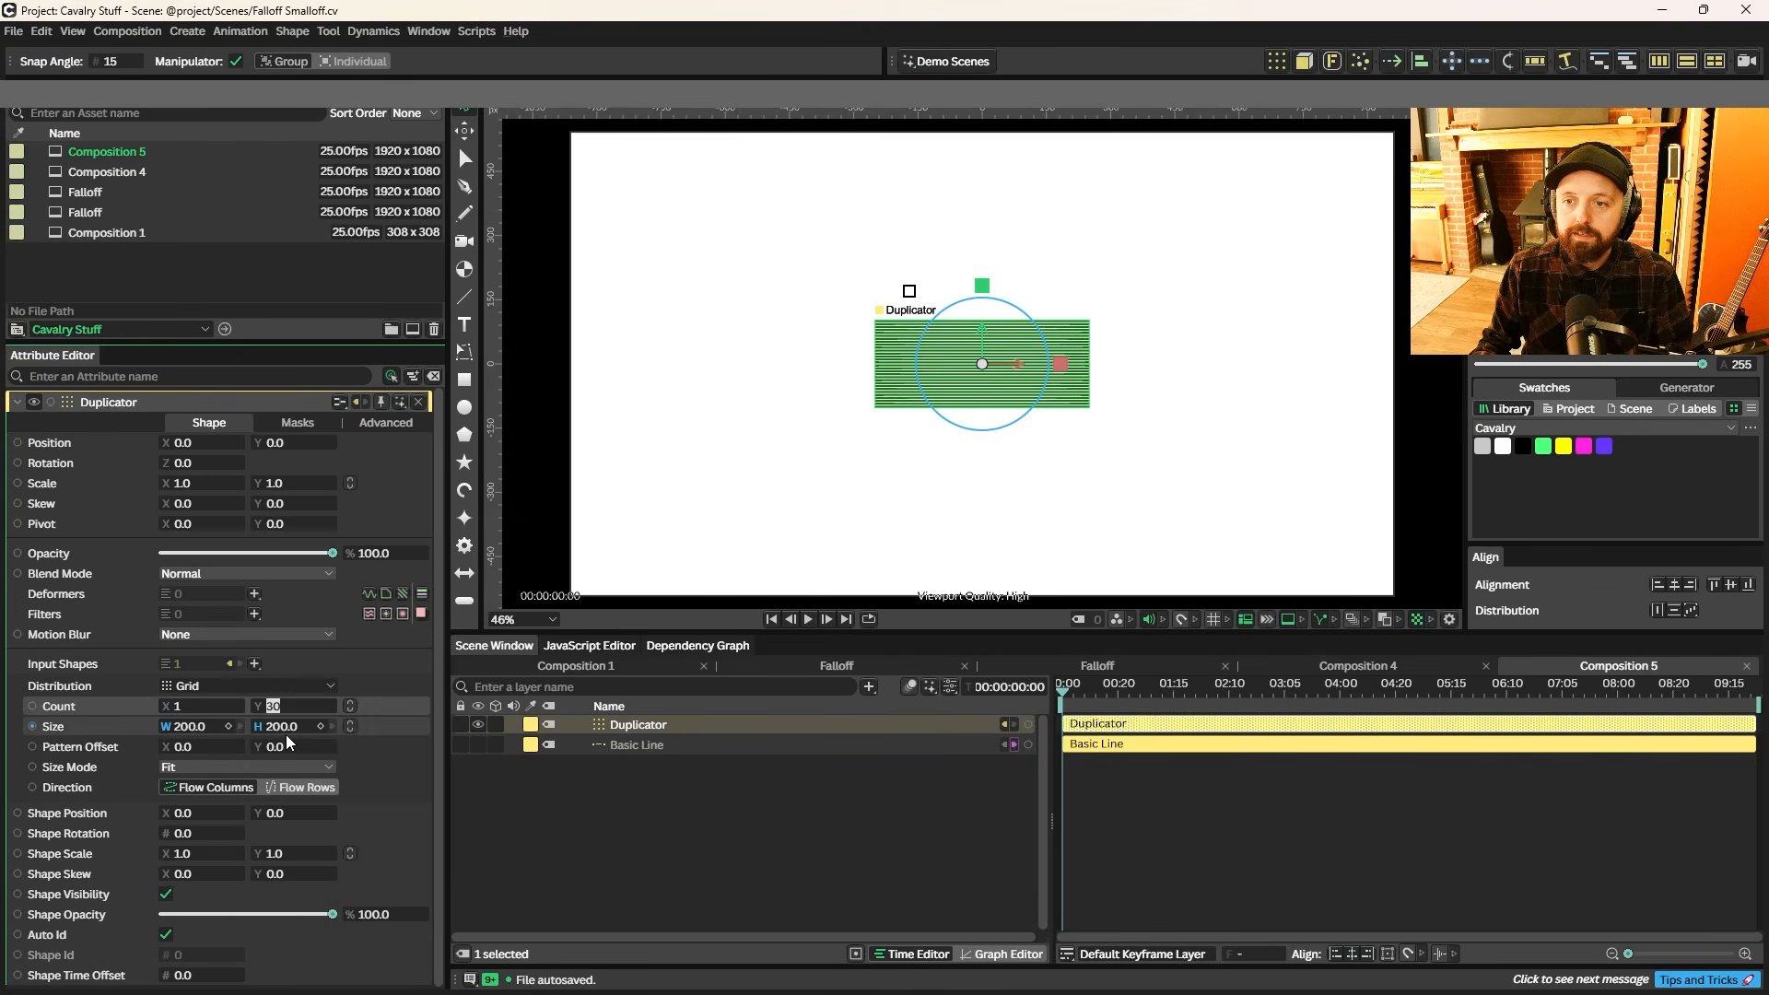
- Set the height of the Duplicator's grid of lines to 550
mouse_move(287, 729)
mouse_down()
mouse_move(633, 734)
mouse_move(295, 728)
mouse_up()
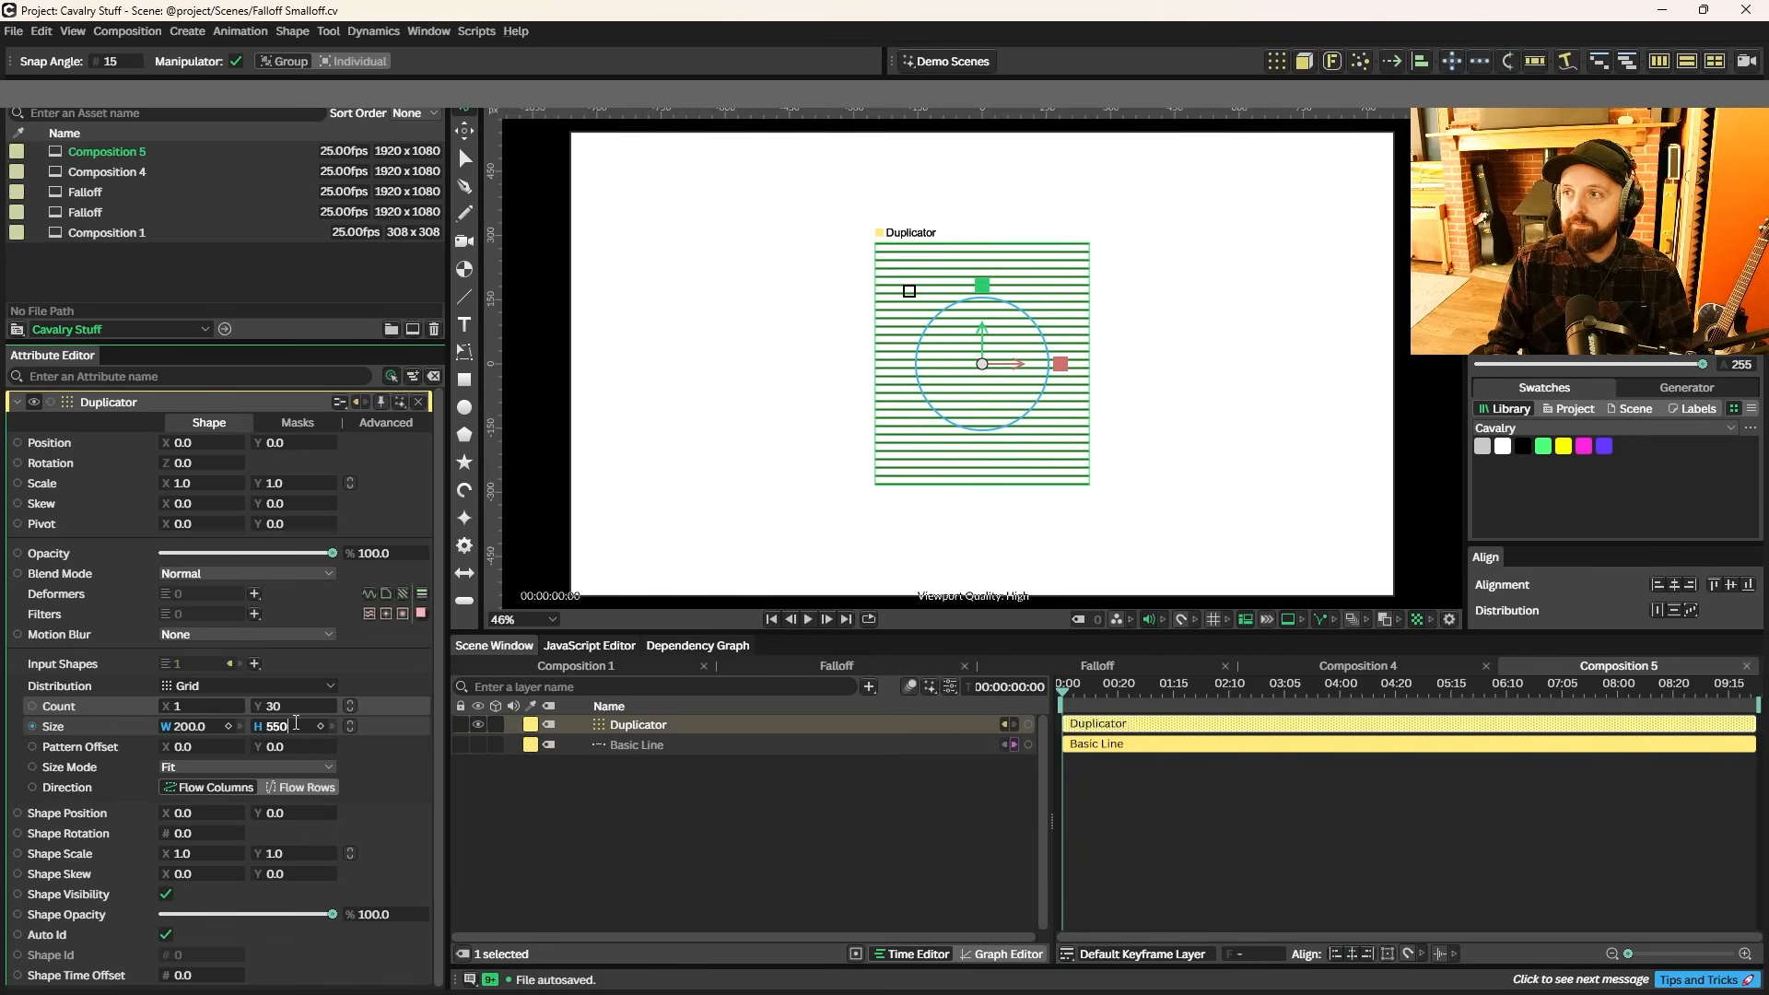
text(550)
key(Return)
click(1305, 505)
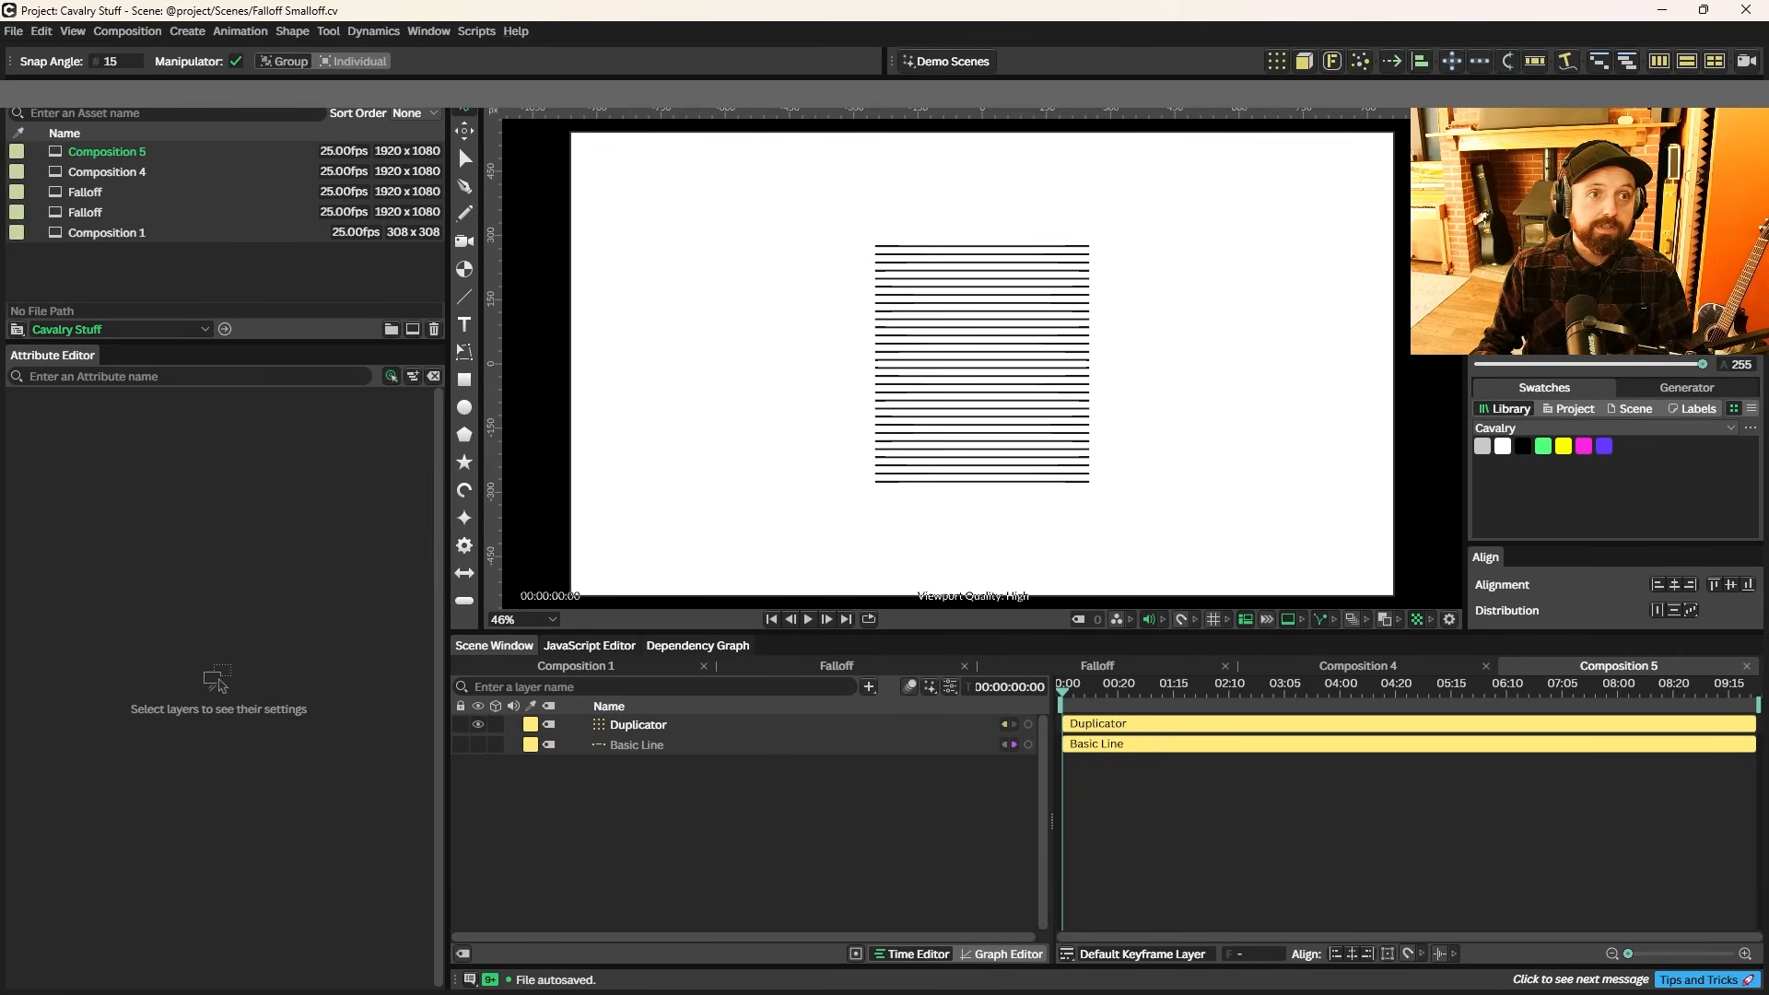
- Add an Oscillator deformer to the Duplicator of horizontal lines
click(658, 722)
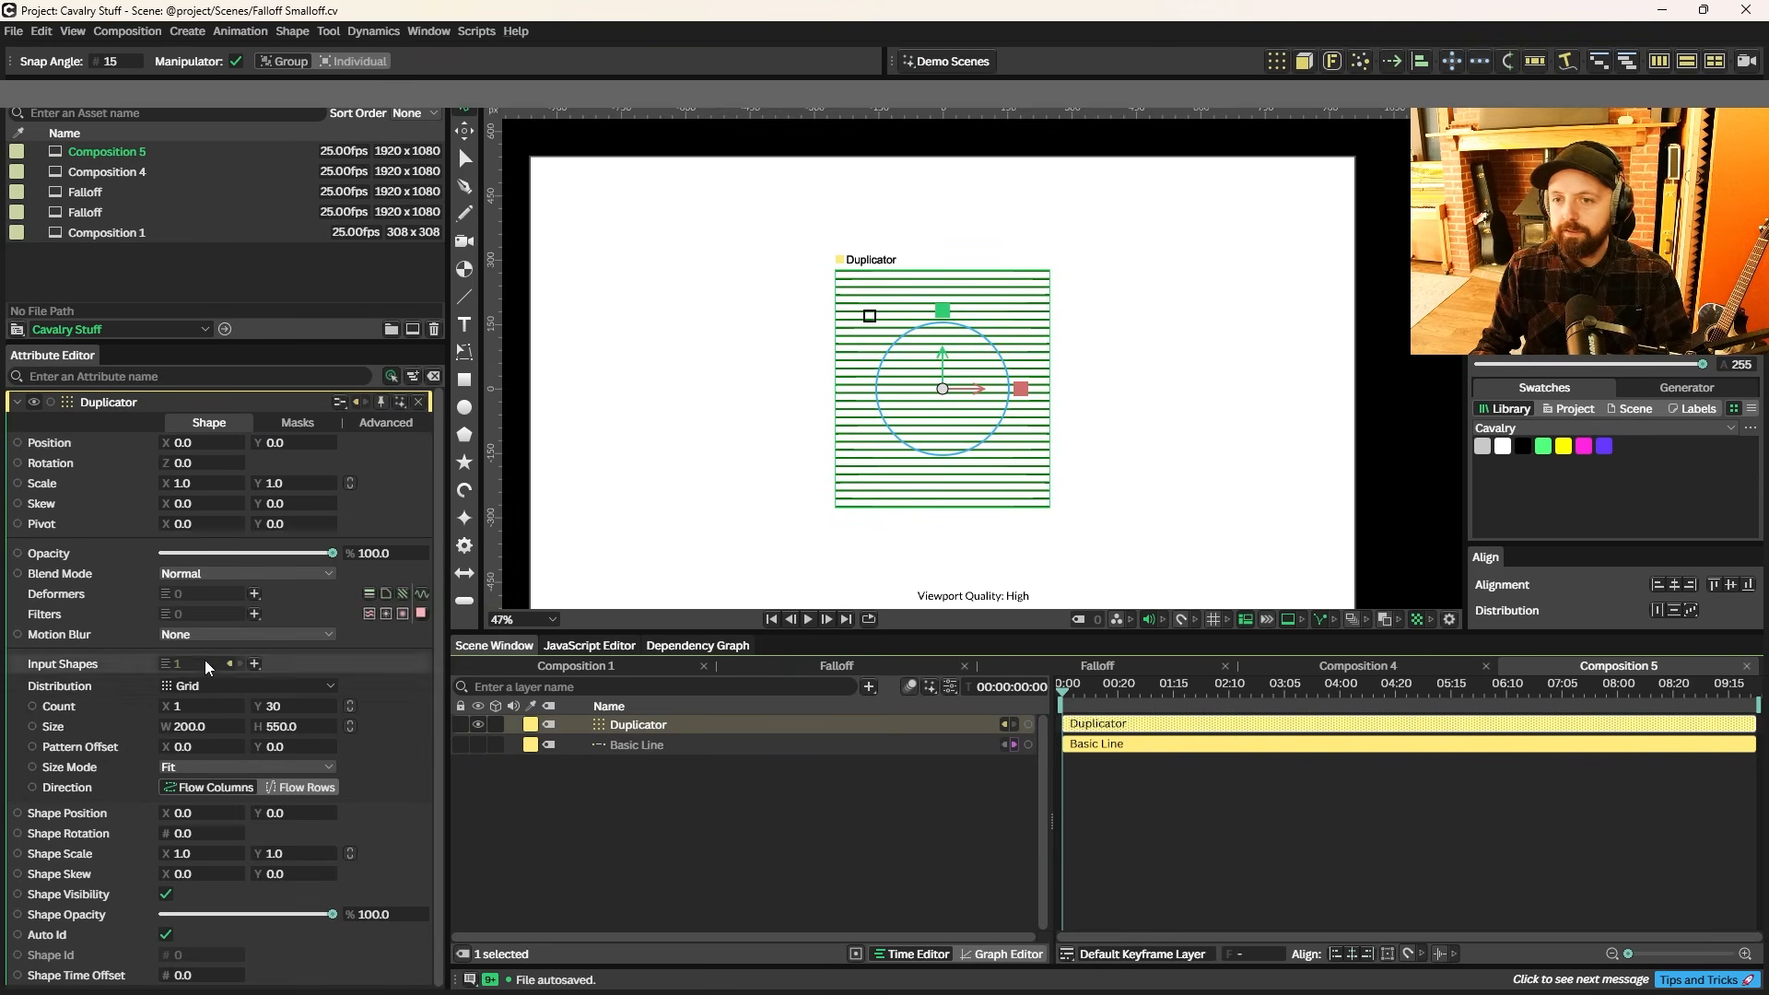
click(255, 594)
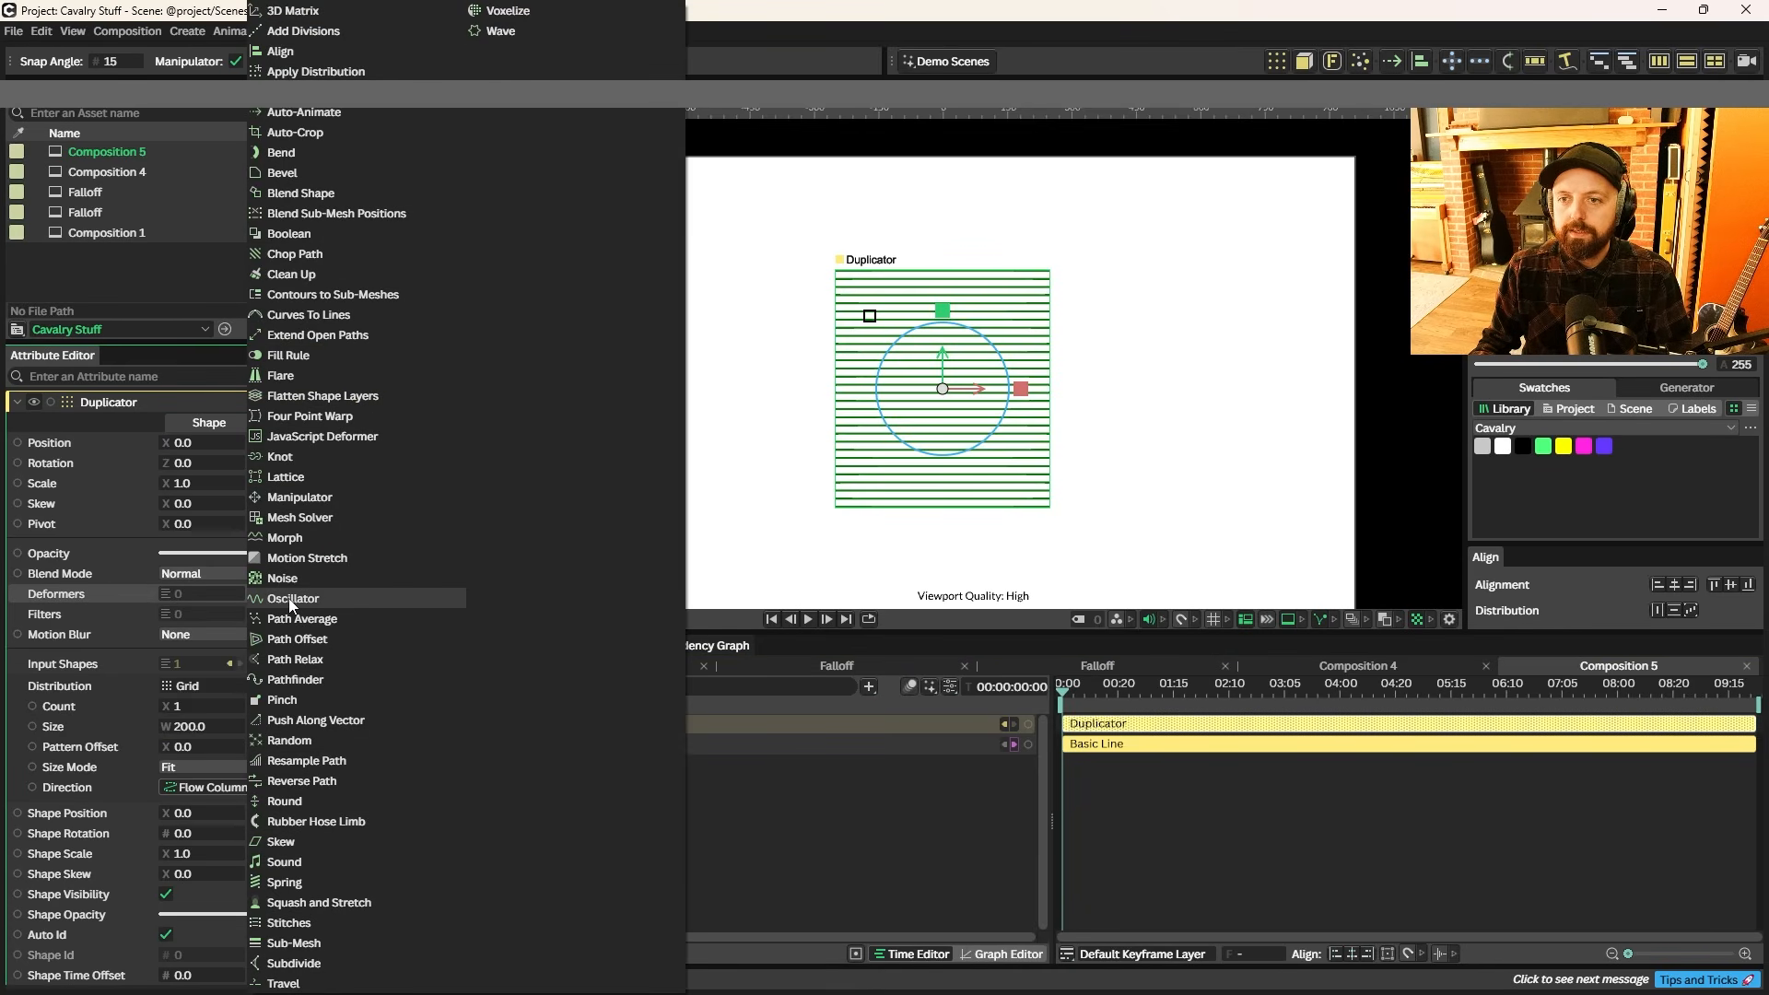
click(290, 599)
click(1180, 348)
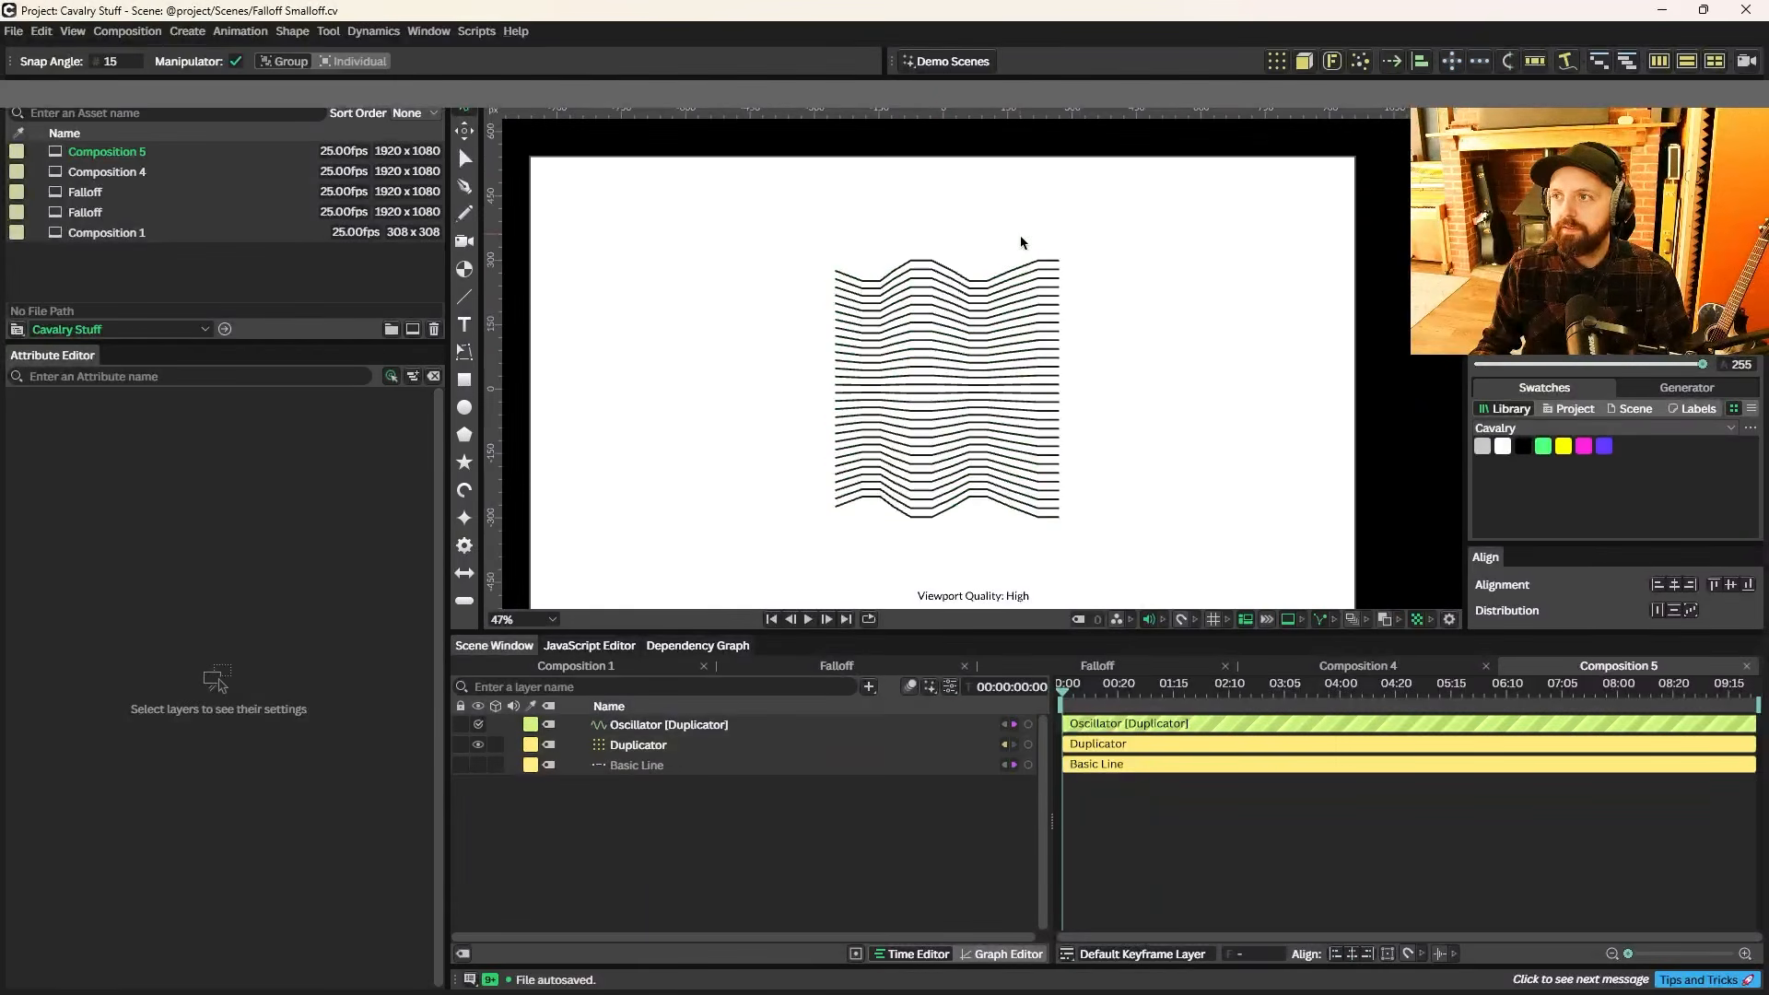
- Set the Oscillator's minimum to -50 and its maximum to 50
click(664, 724)
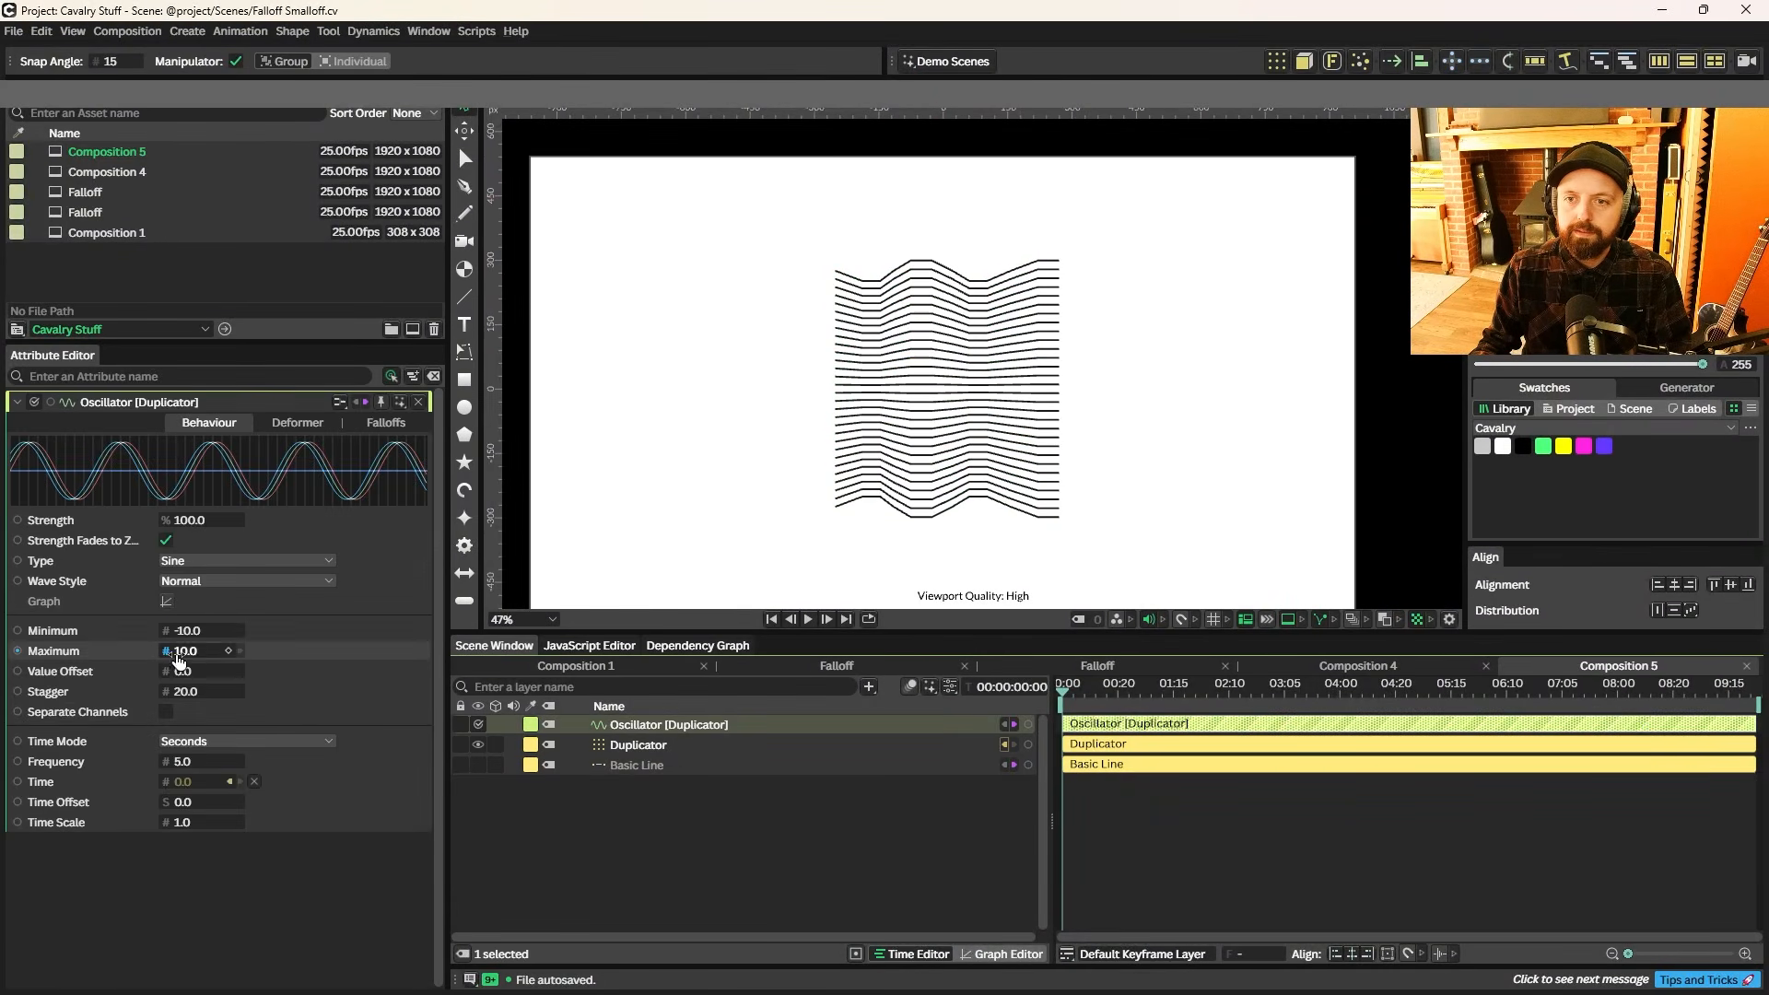
double_click(198, 634)
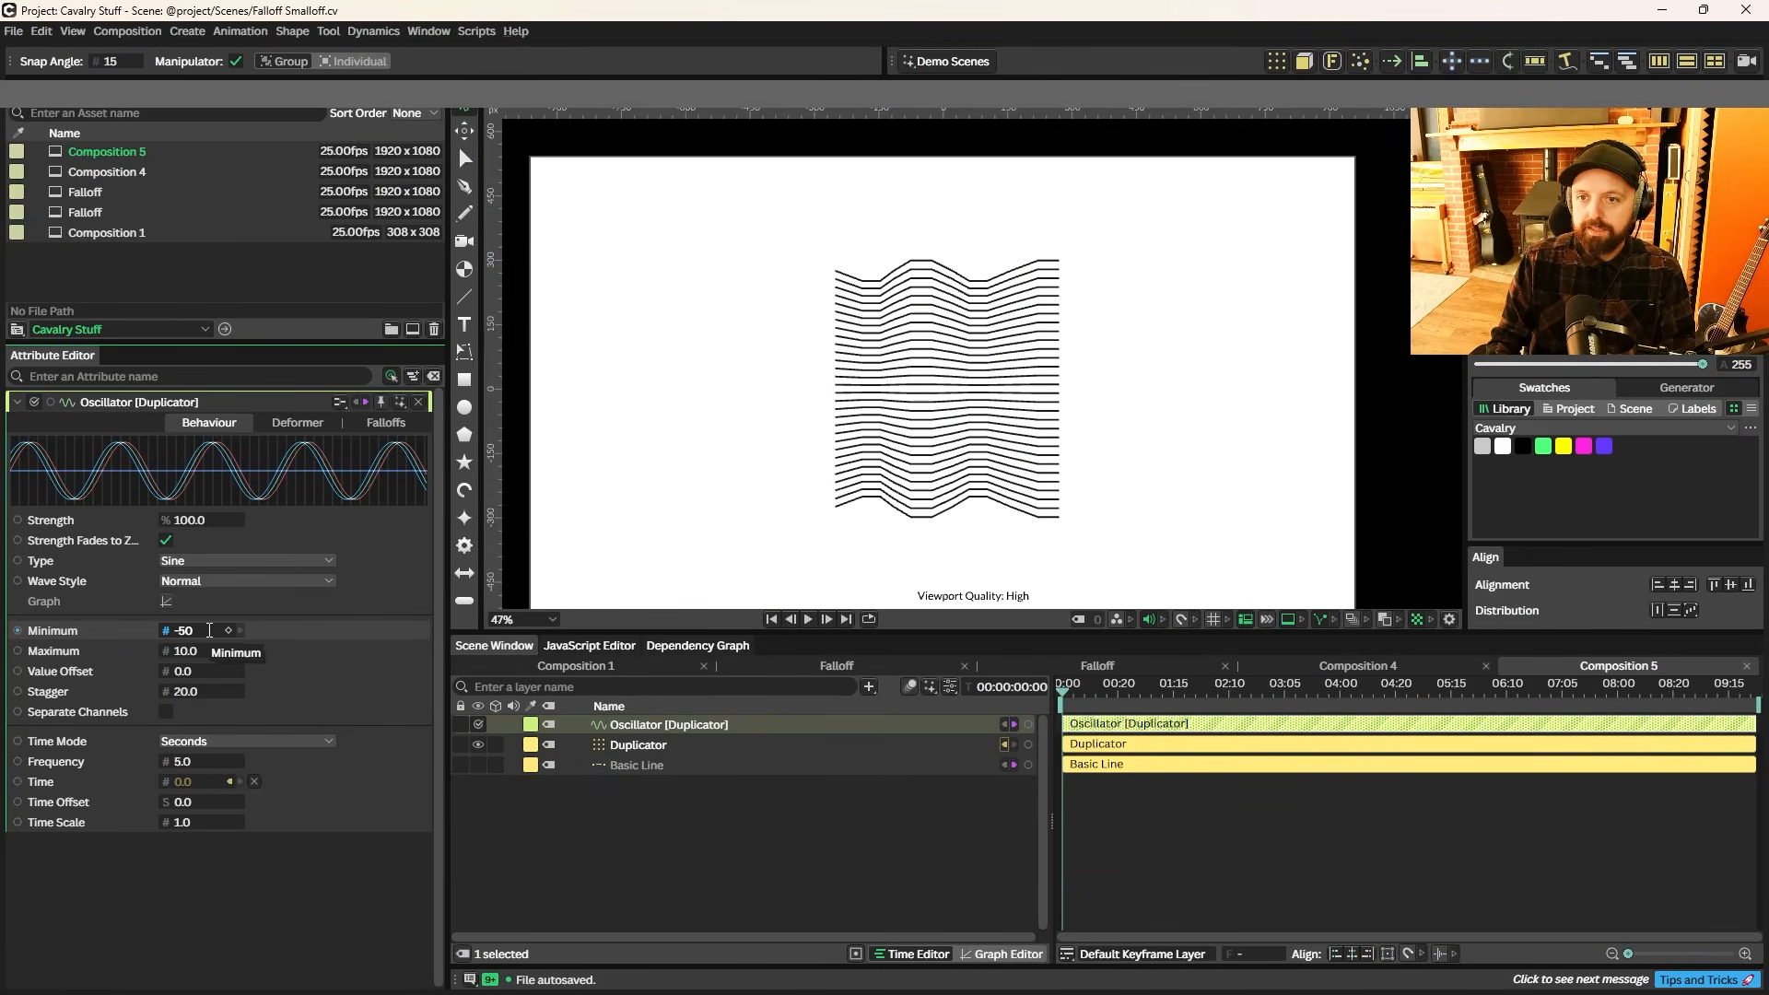
key(Tab)
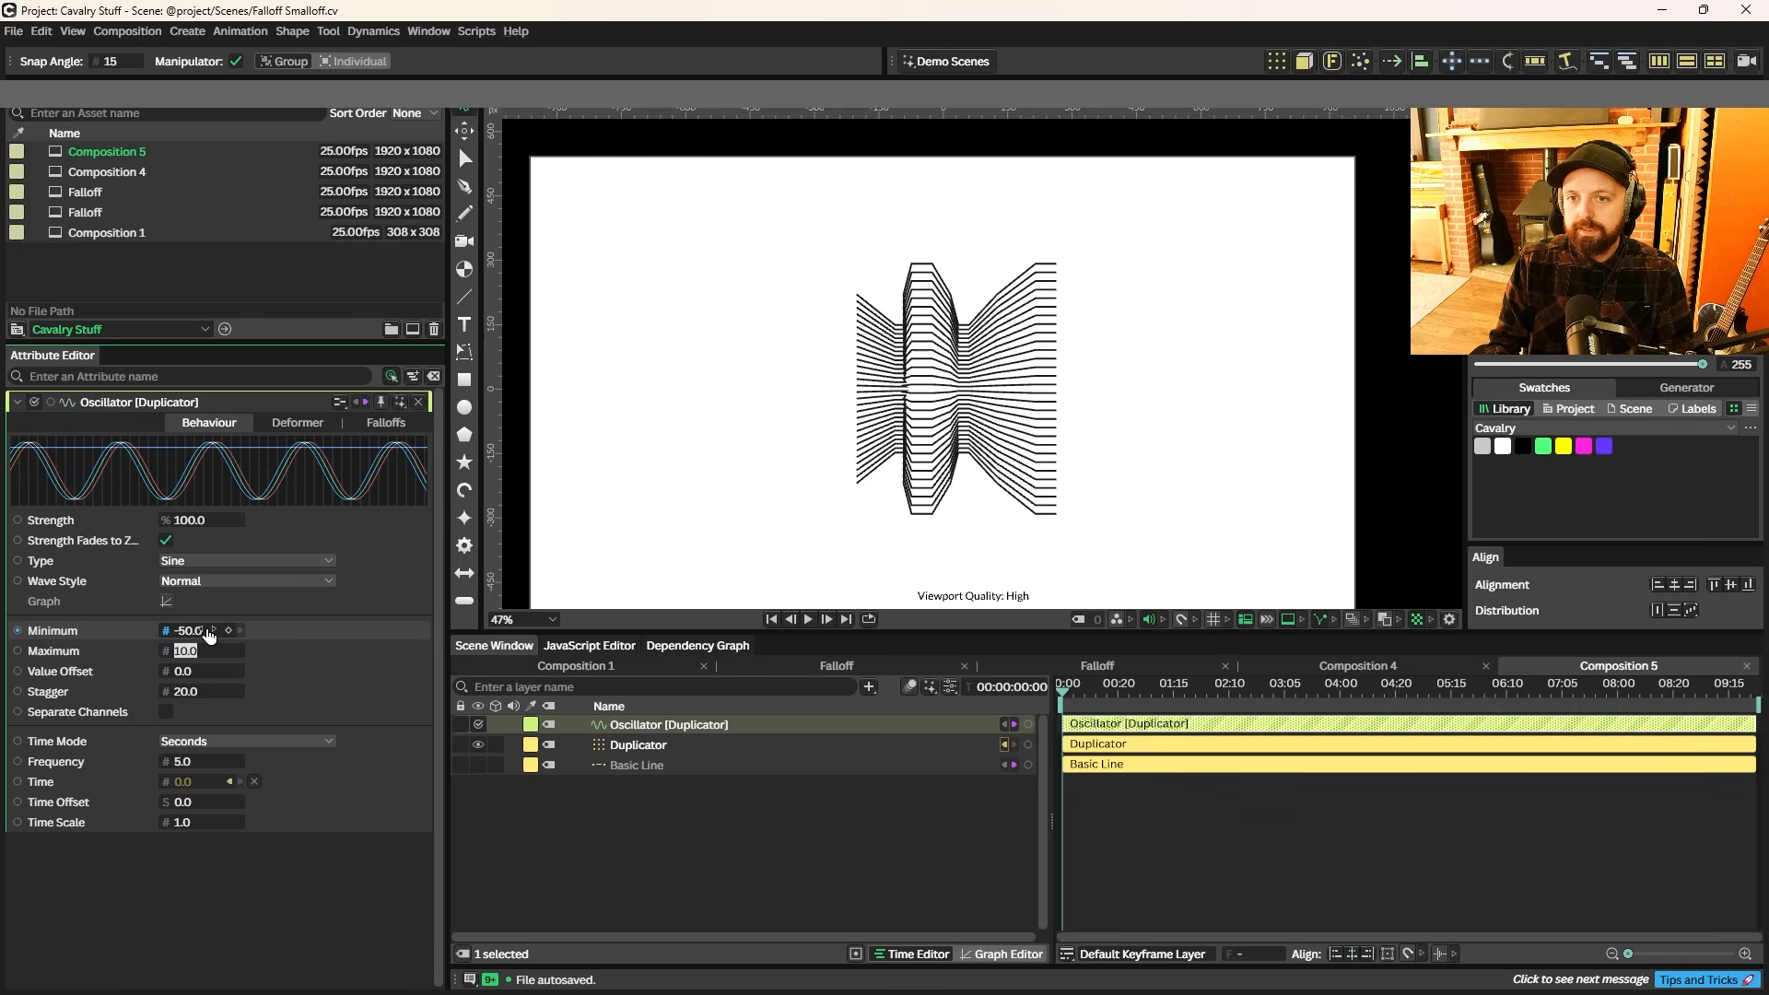
key(Return)
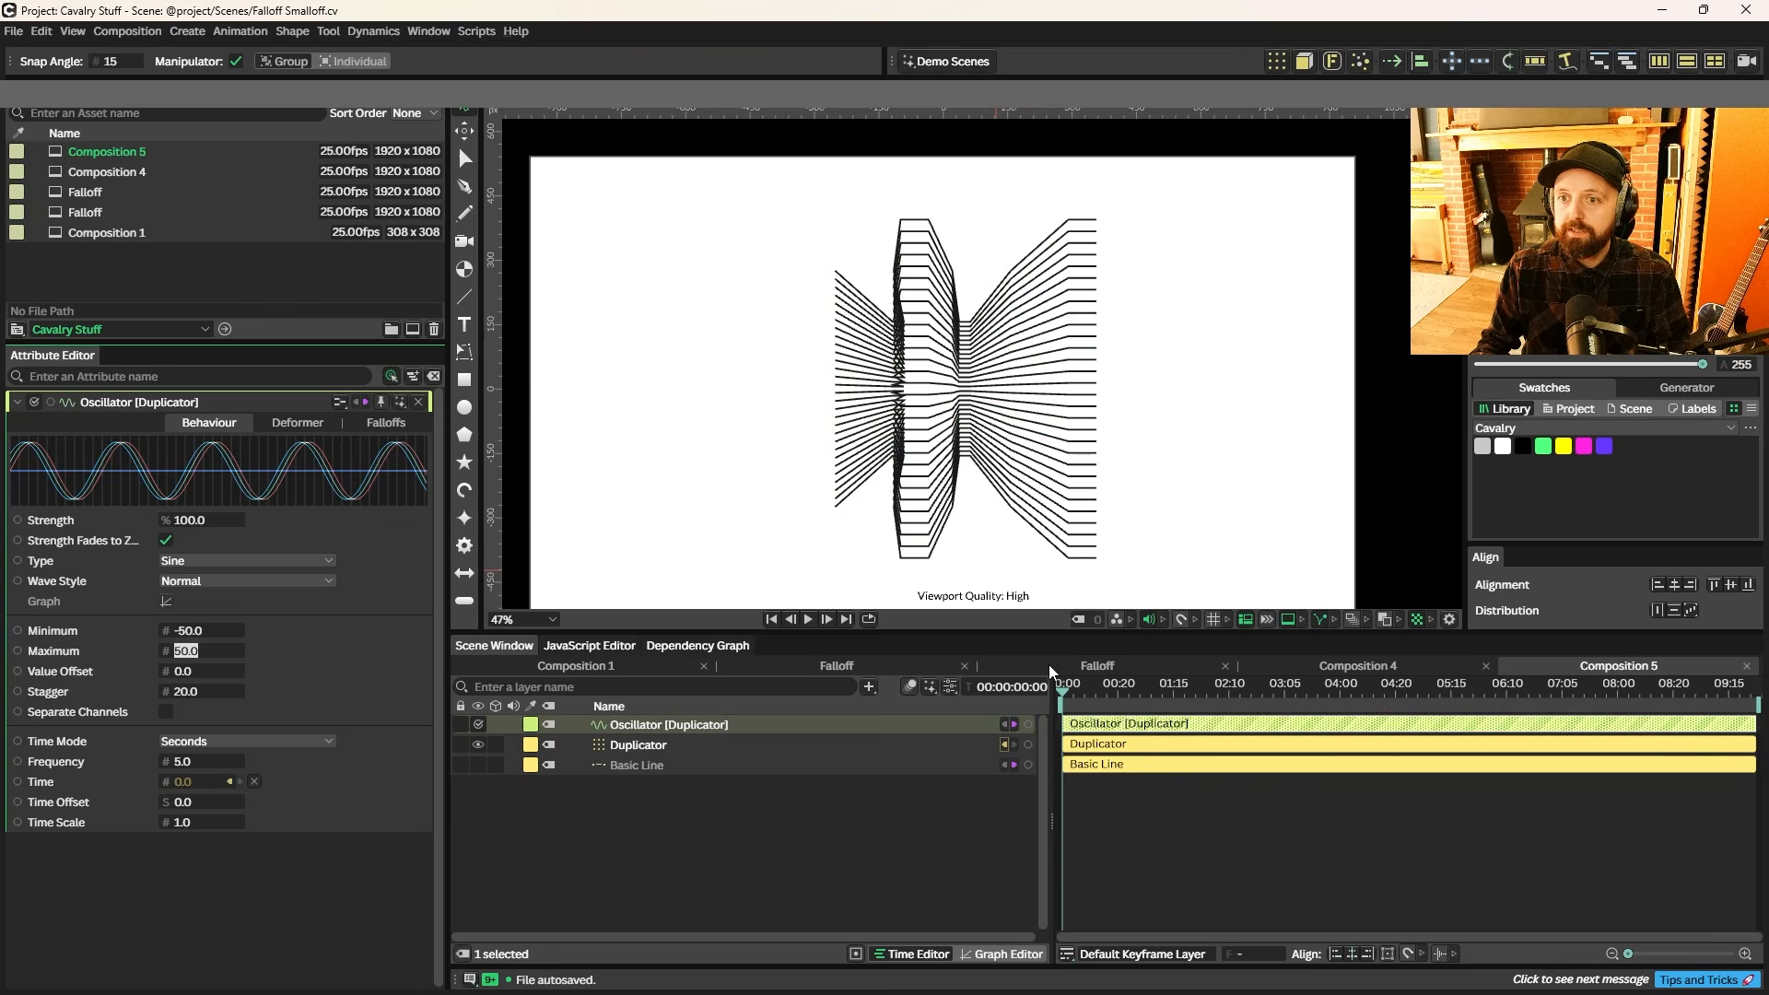
- Slow the Oscillator down to a time scale of 0.25 and start playing the composition
click(207, 822)
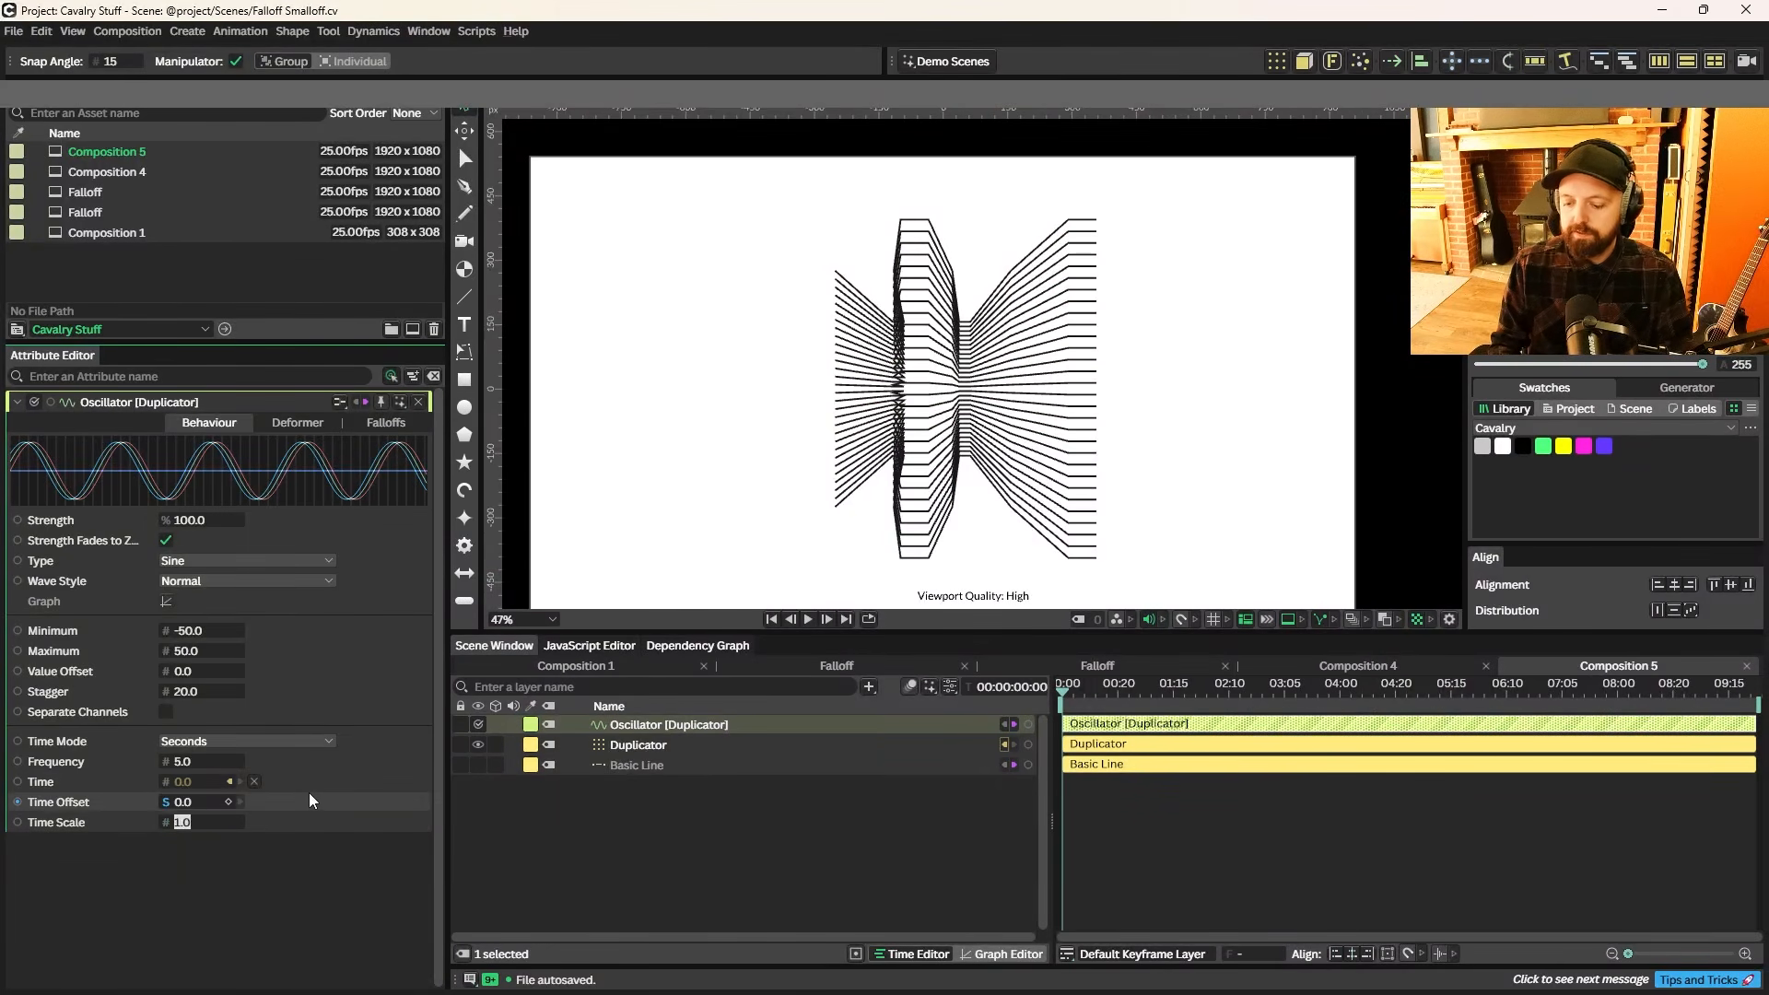
text(0.025)
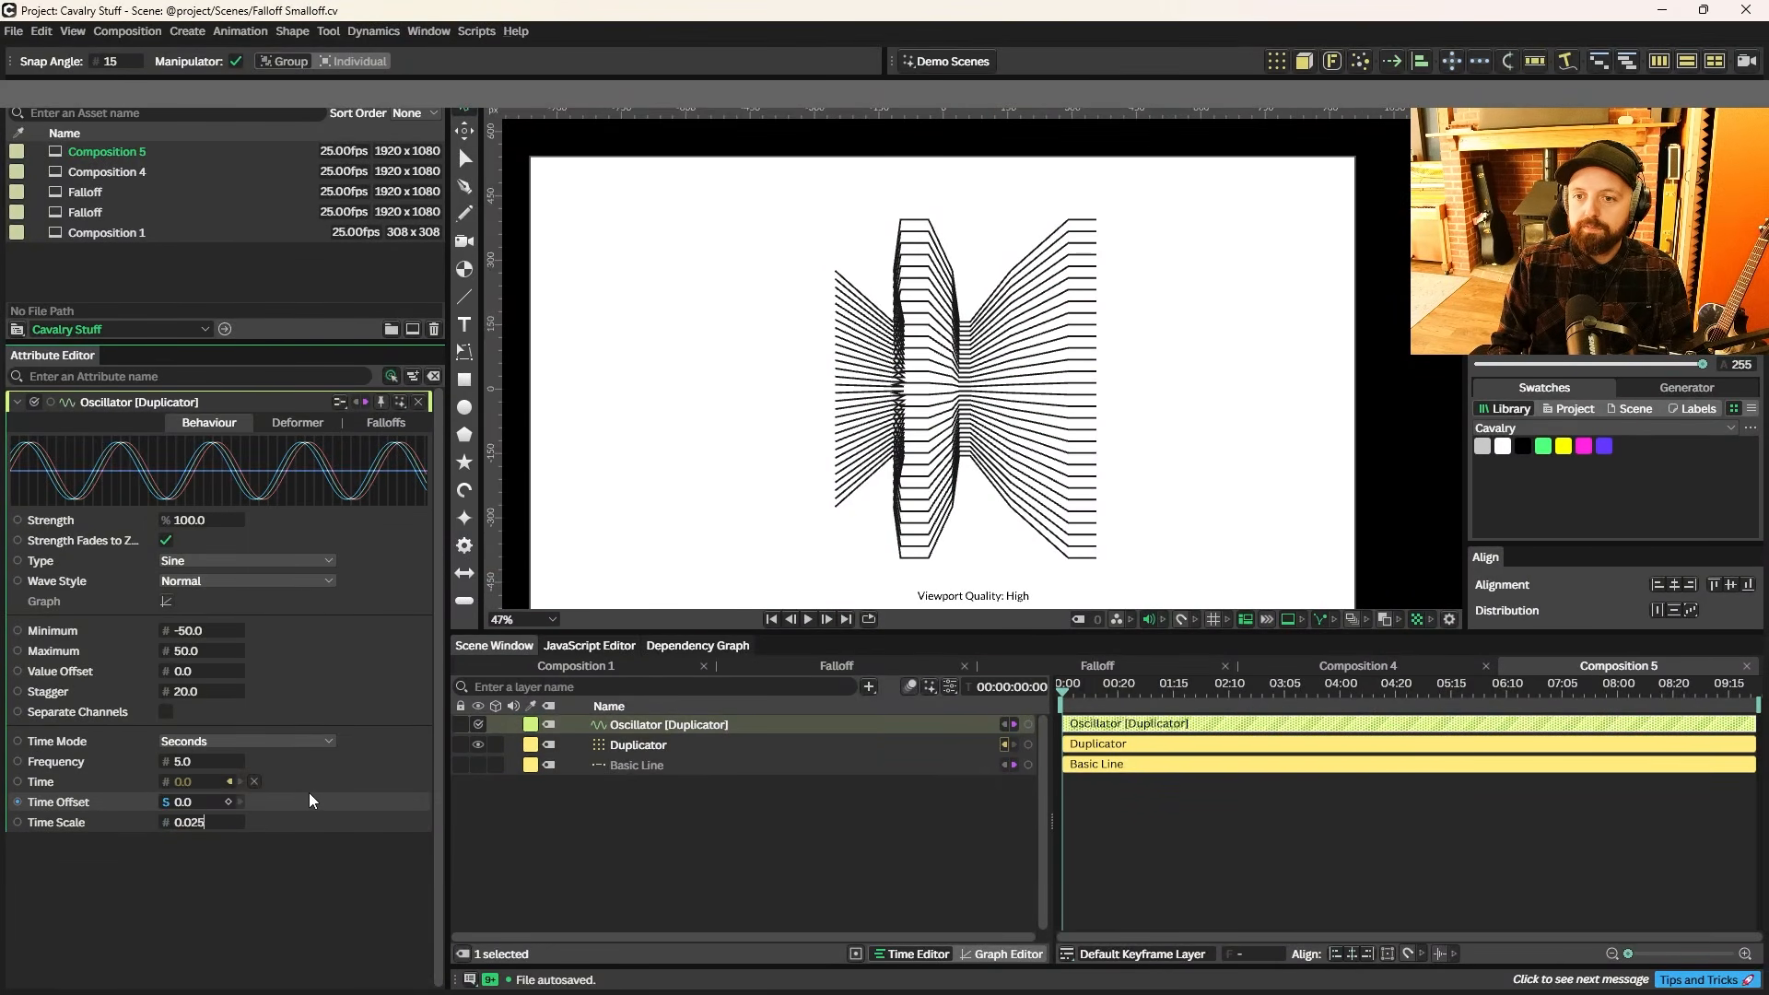
key(Return)
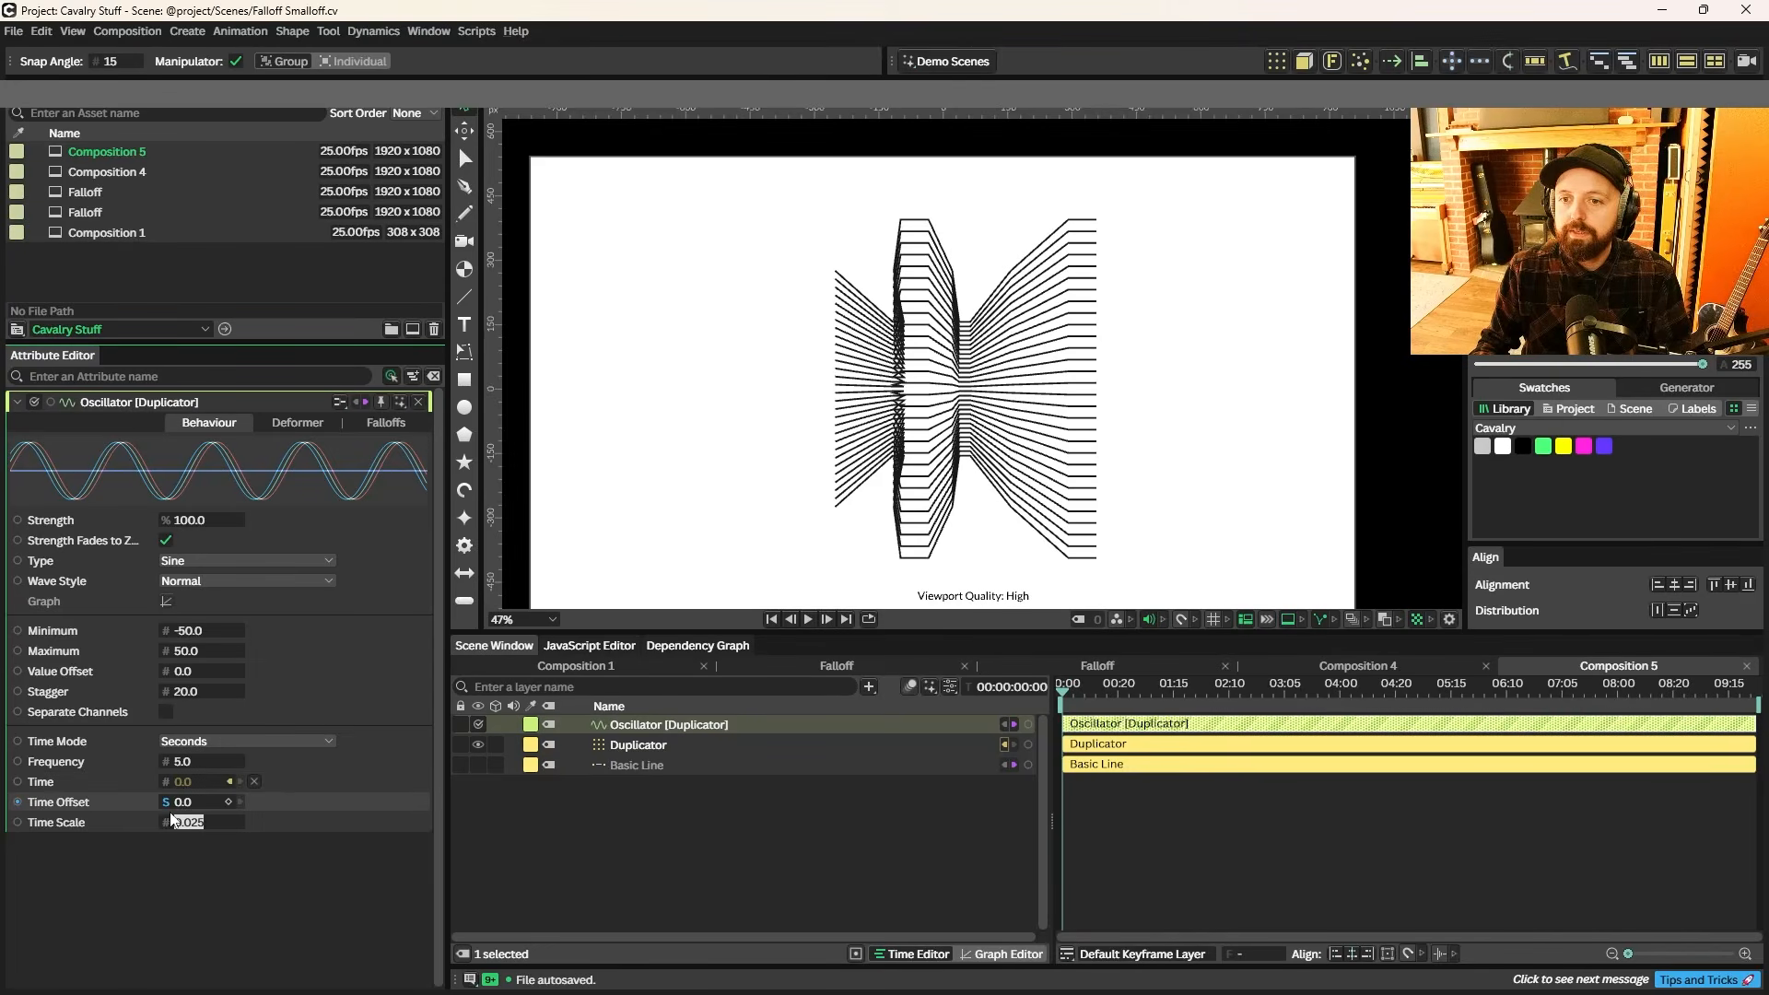
click(195, 826)
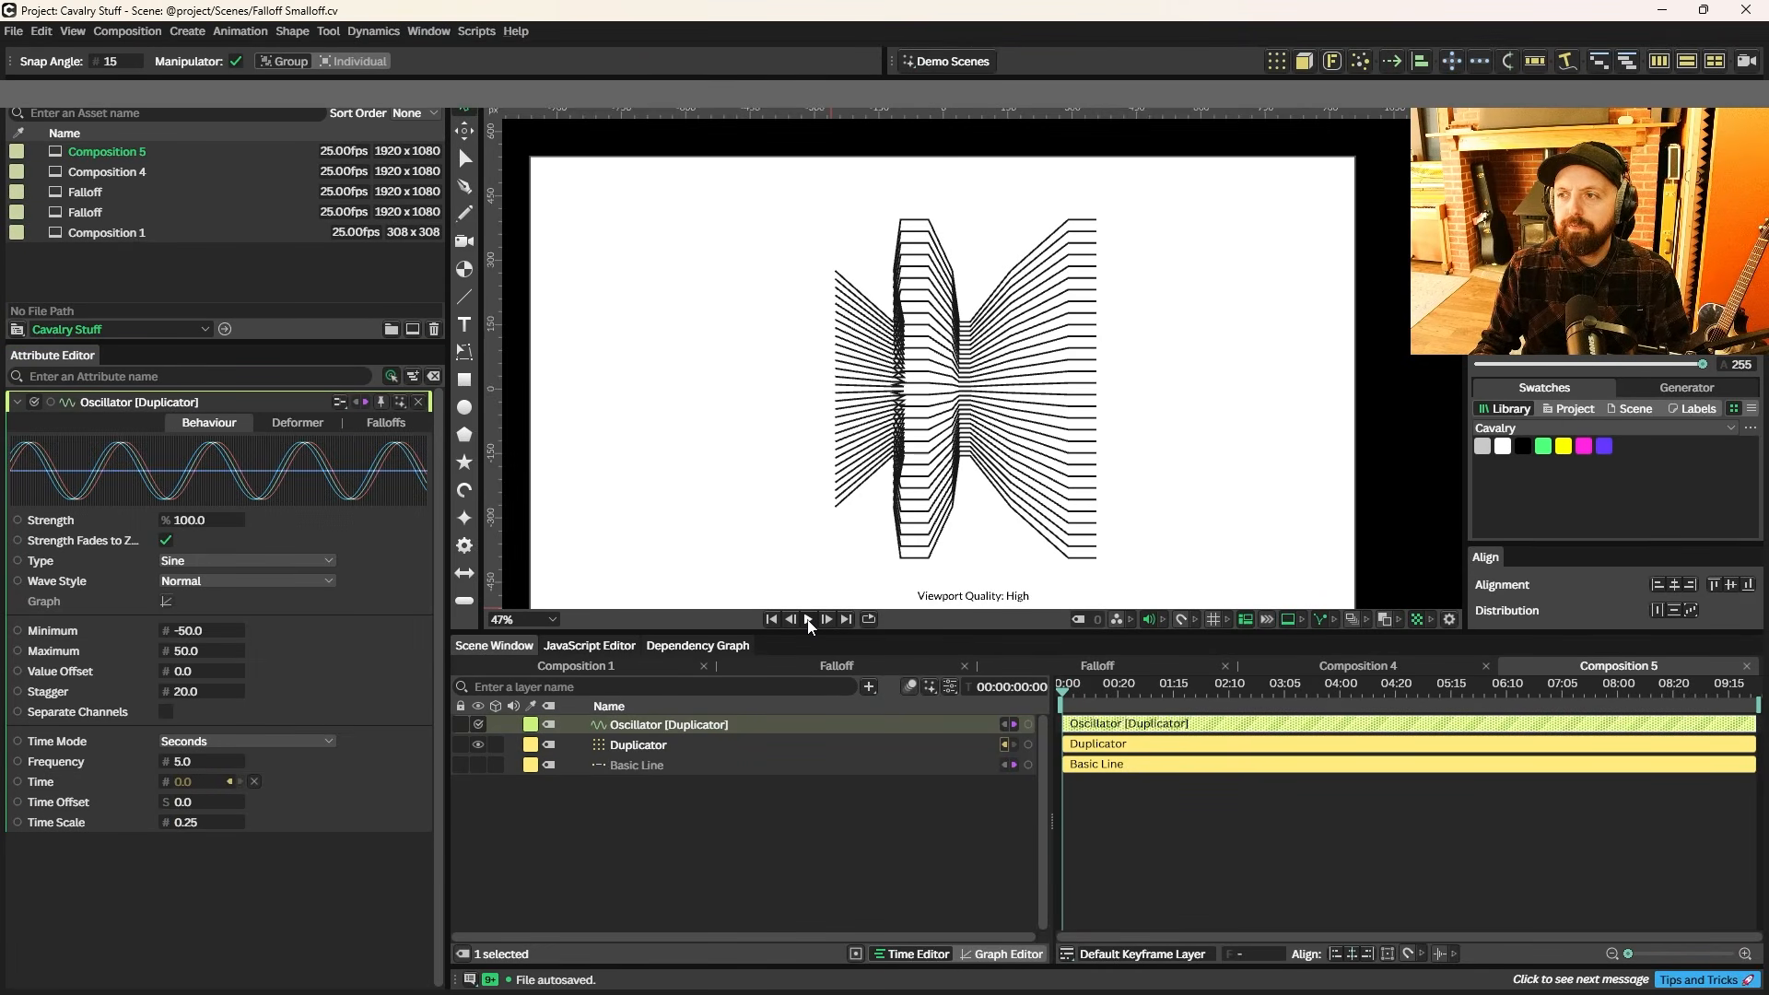
click(809, 621)
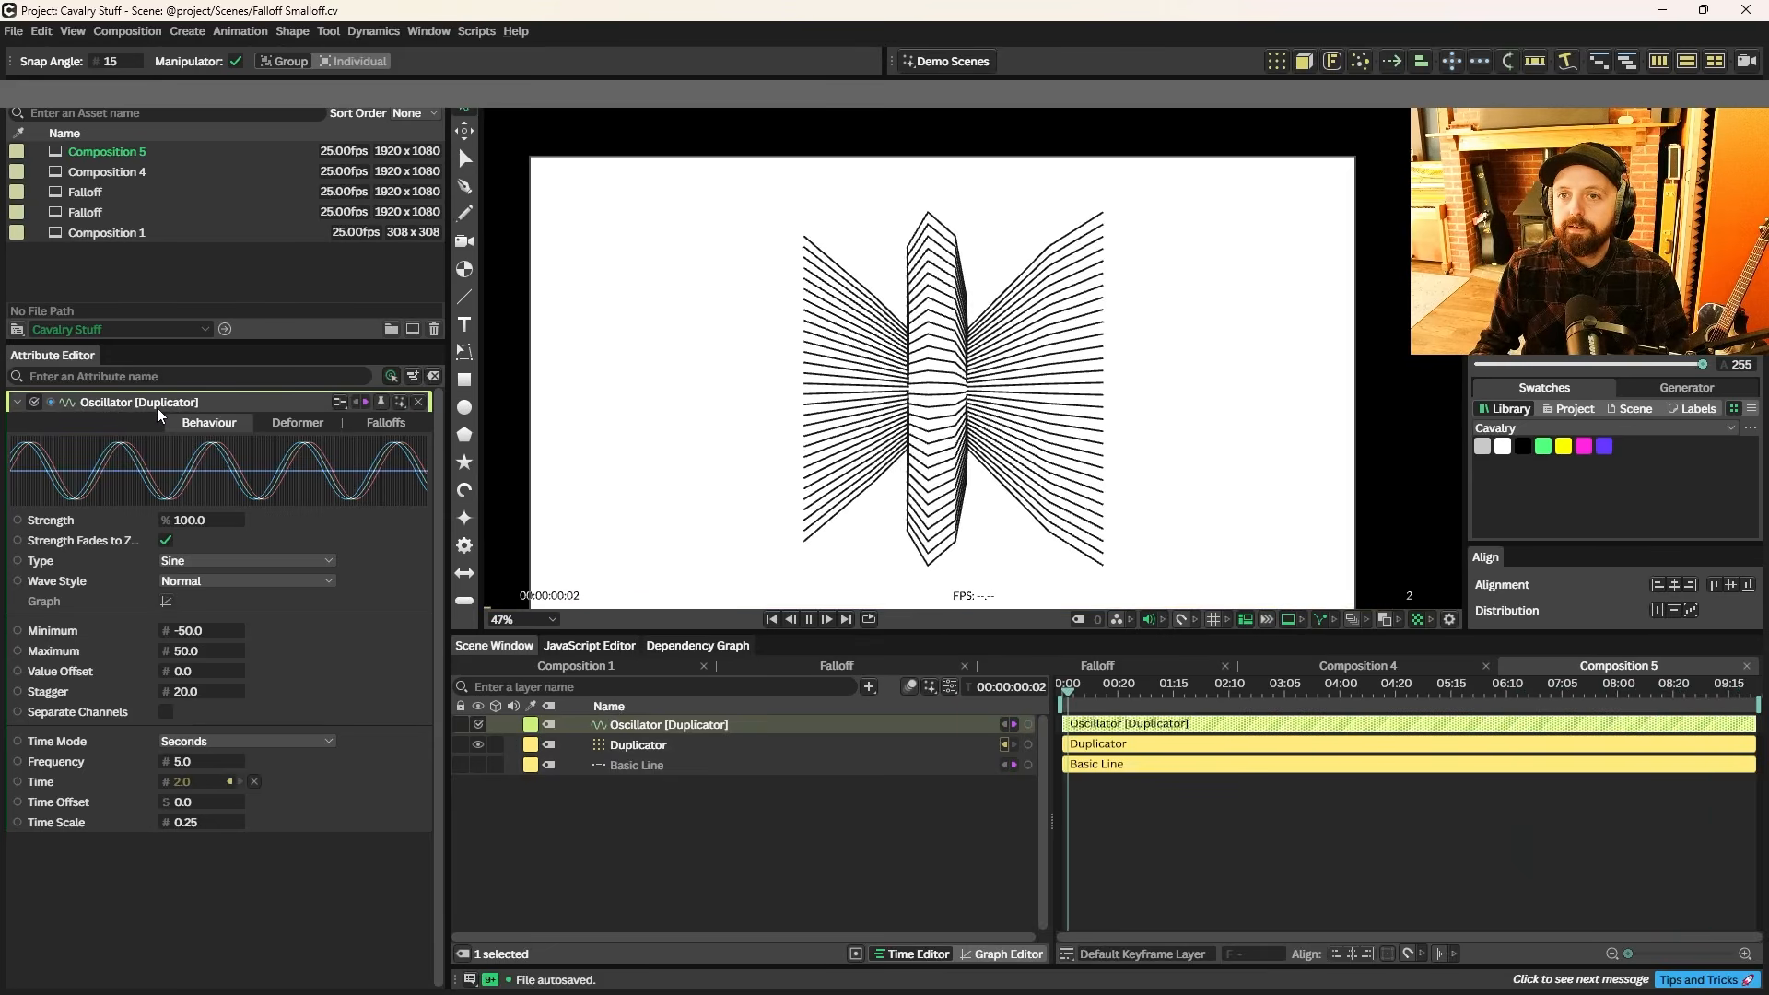
- Add a new falloff to the Oscillator that deforms the duplicated lines
click(402, 421)
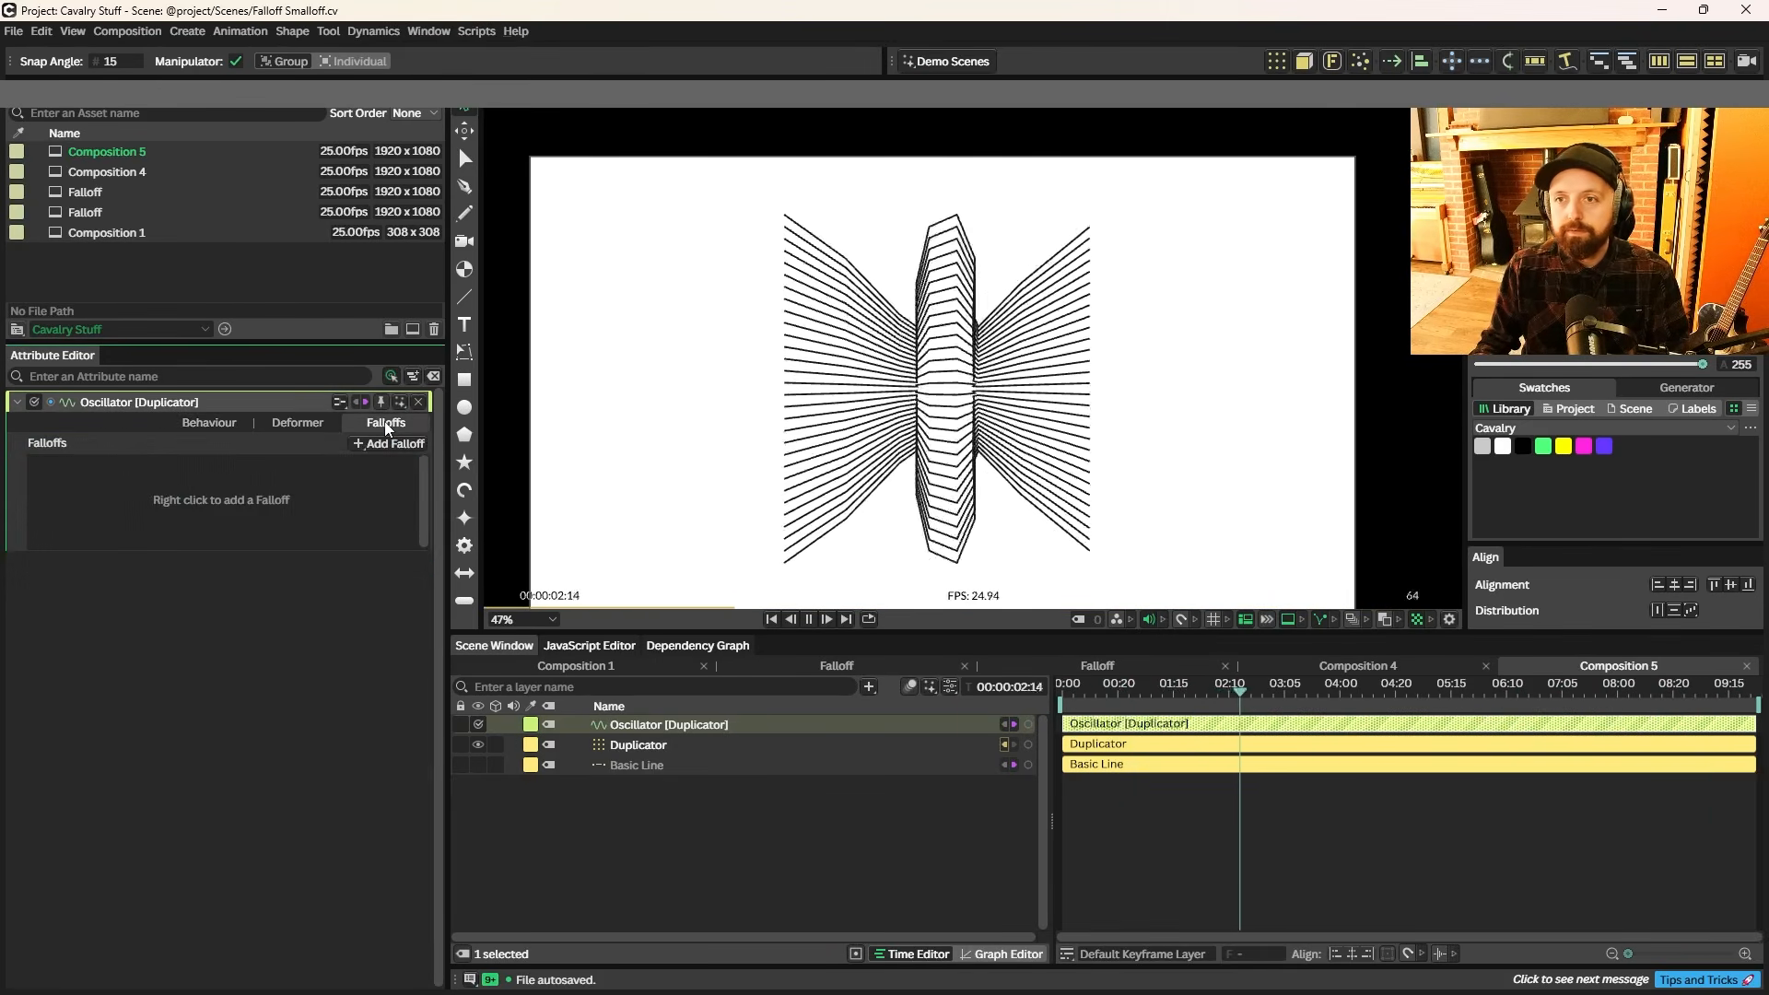
right_click(140, 495)
mouse_move(251, 612)
click(396, 613)
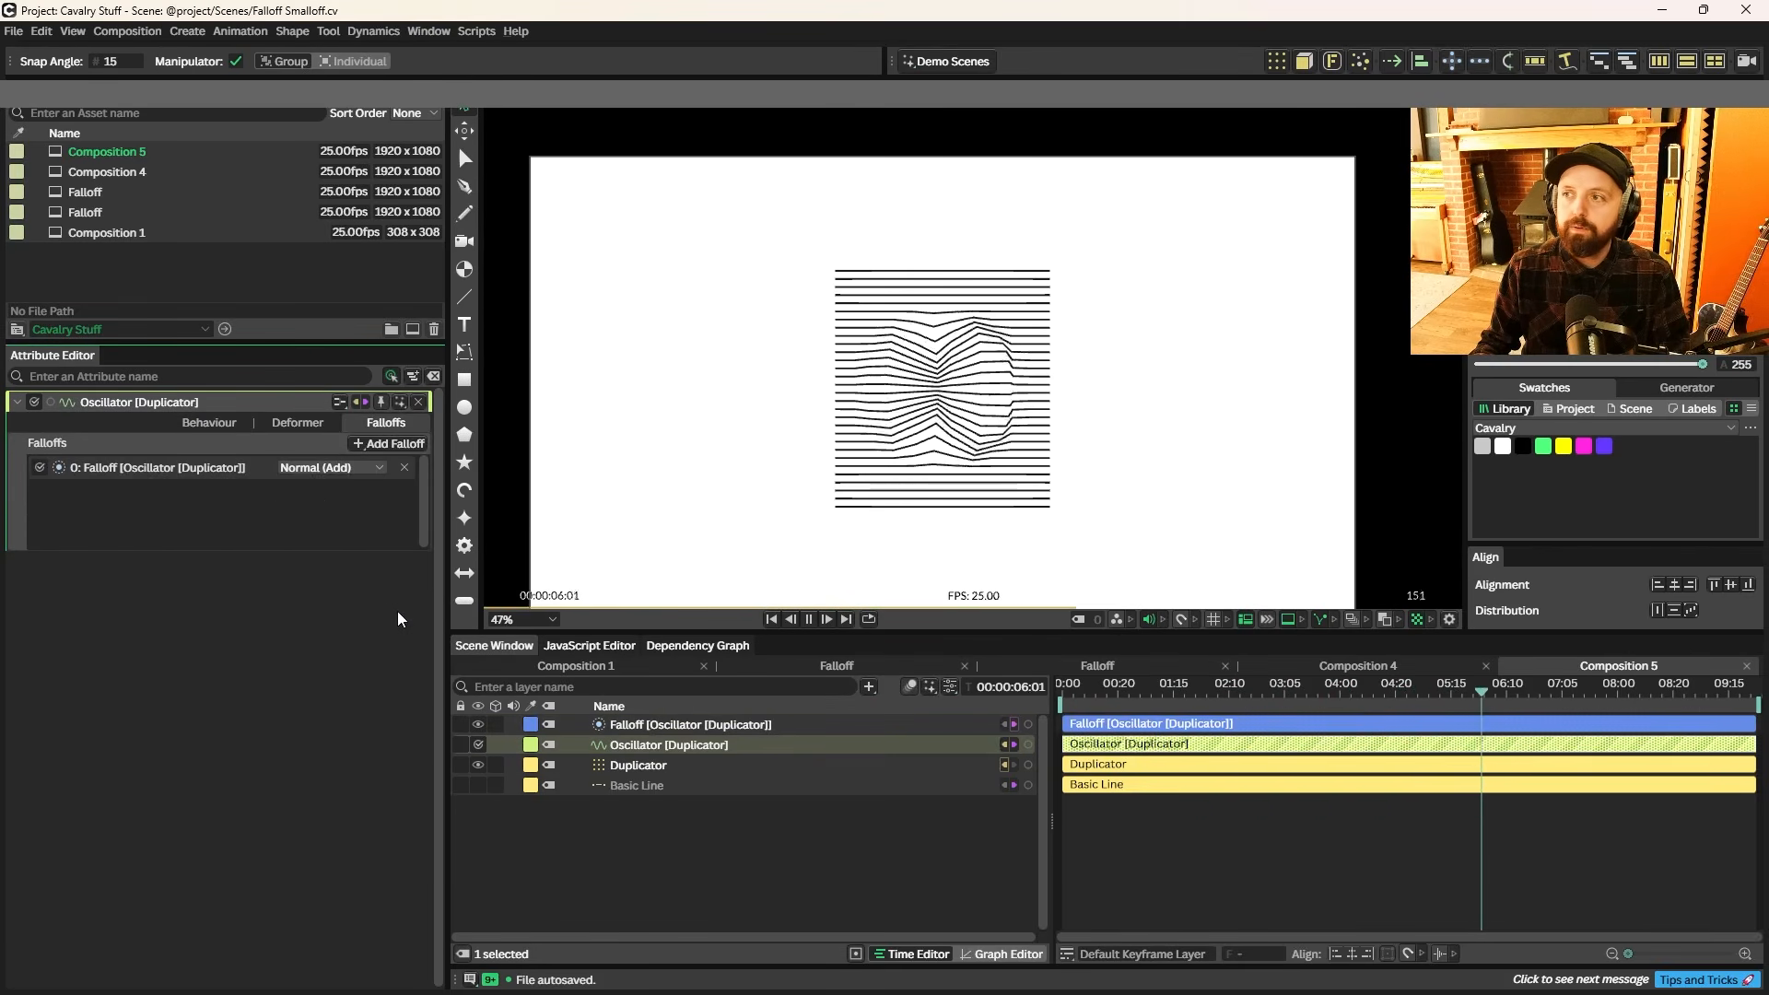
- Select the Oscillator's falloff and examine through playback how it limits the oscillation of the lines
click(686, 728)
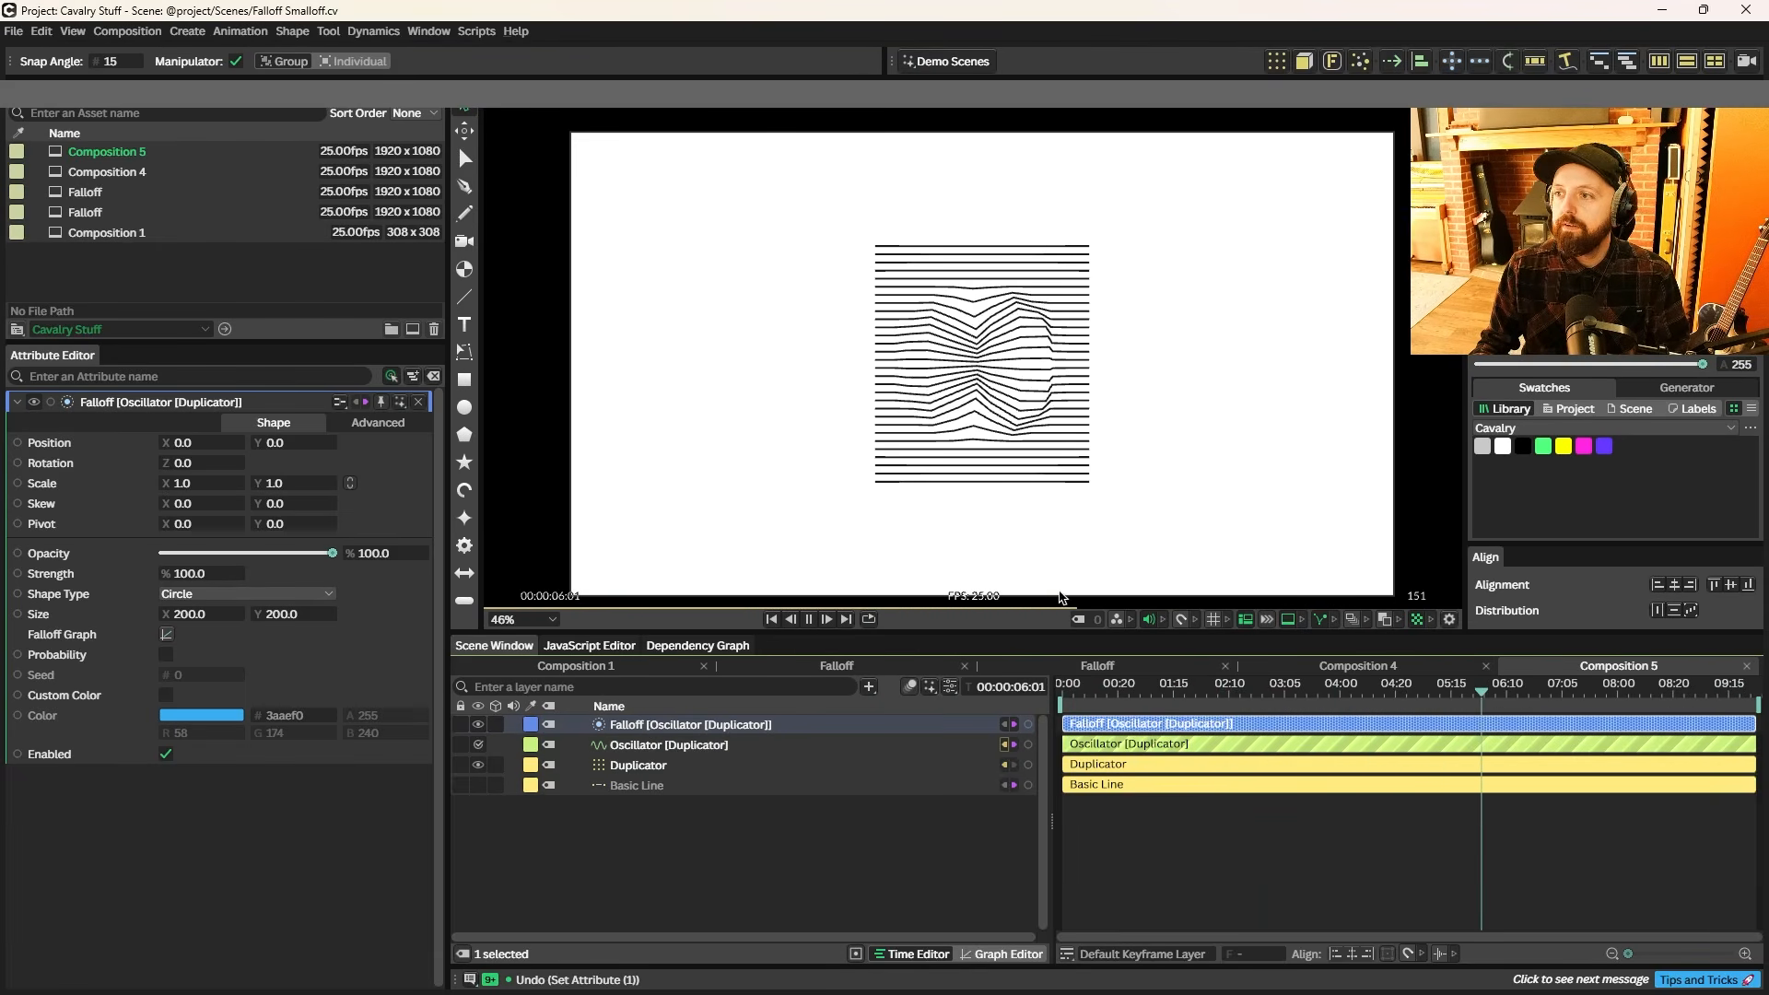
key(space)
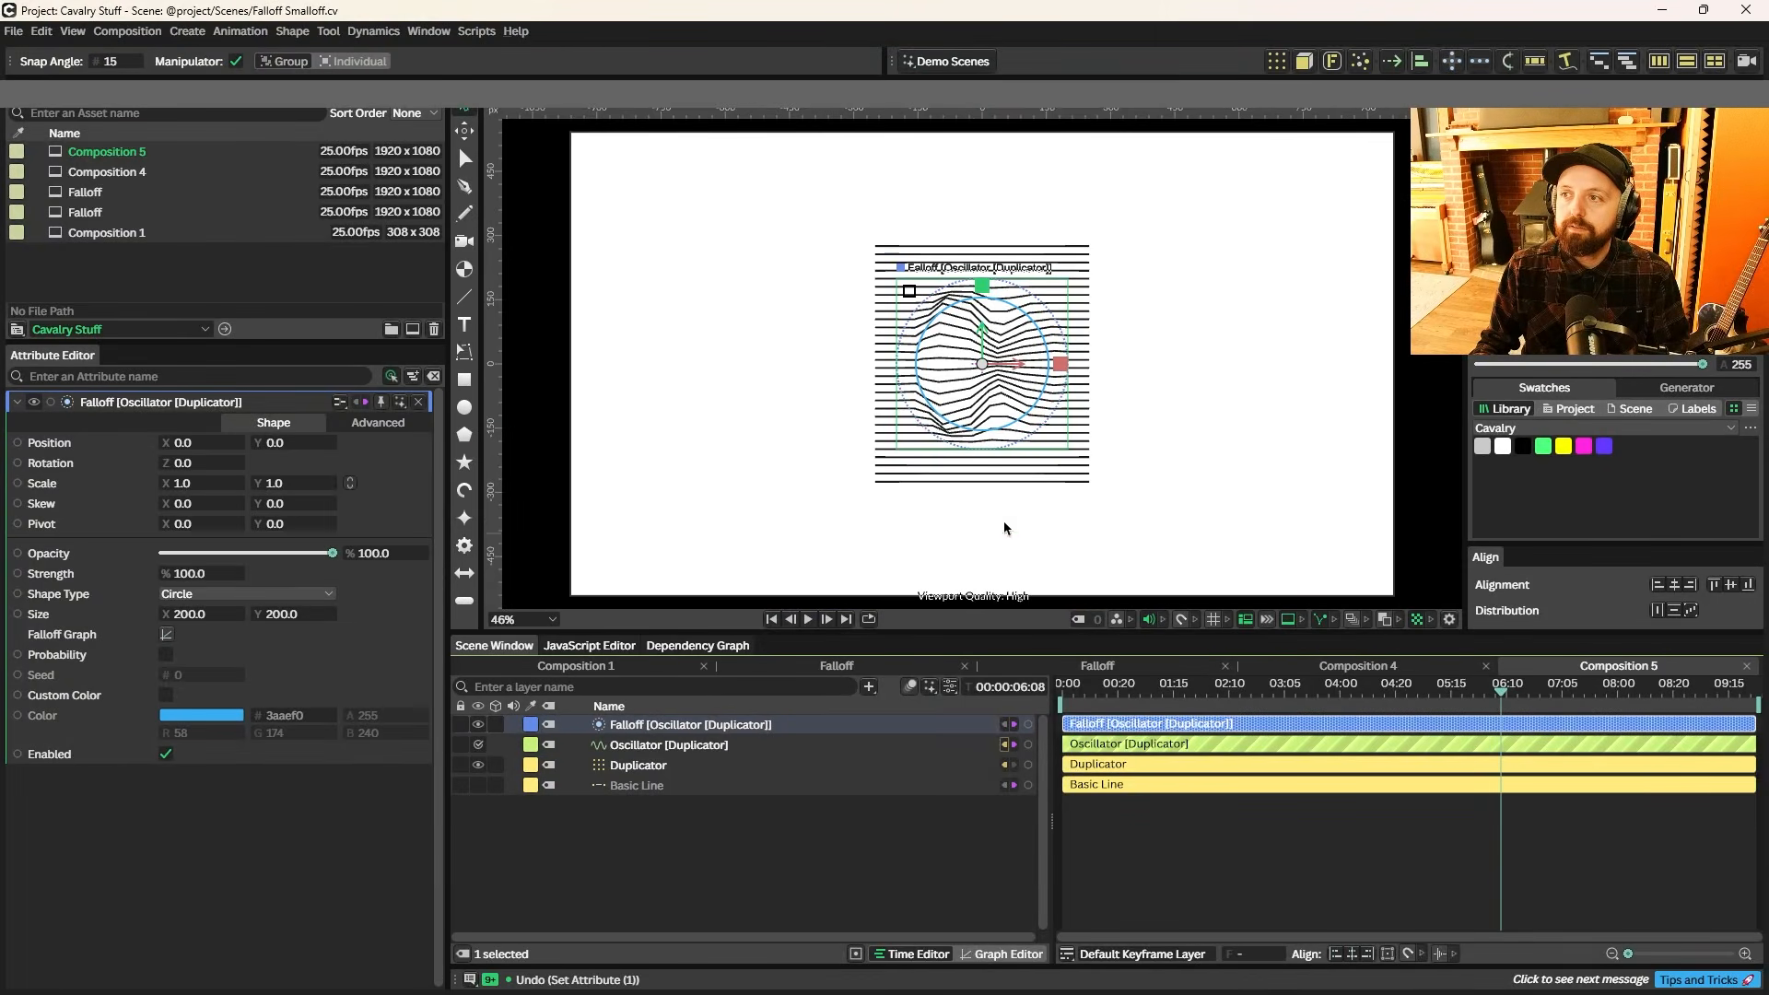
drag(1010, 442, 975, 540)
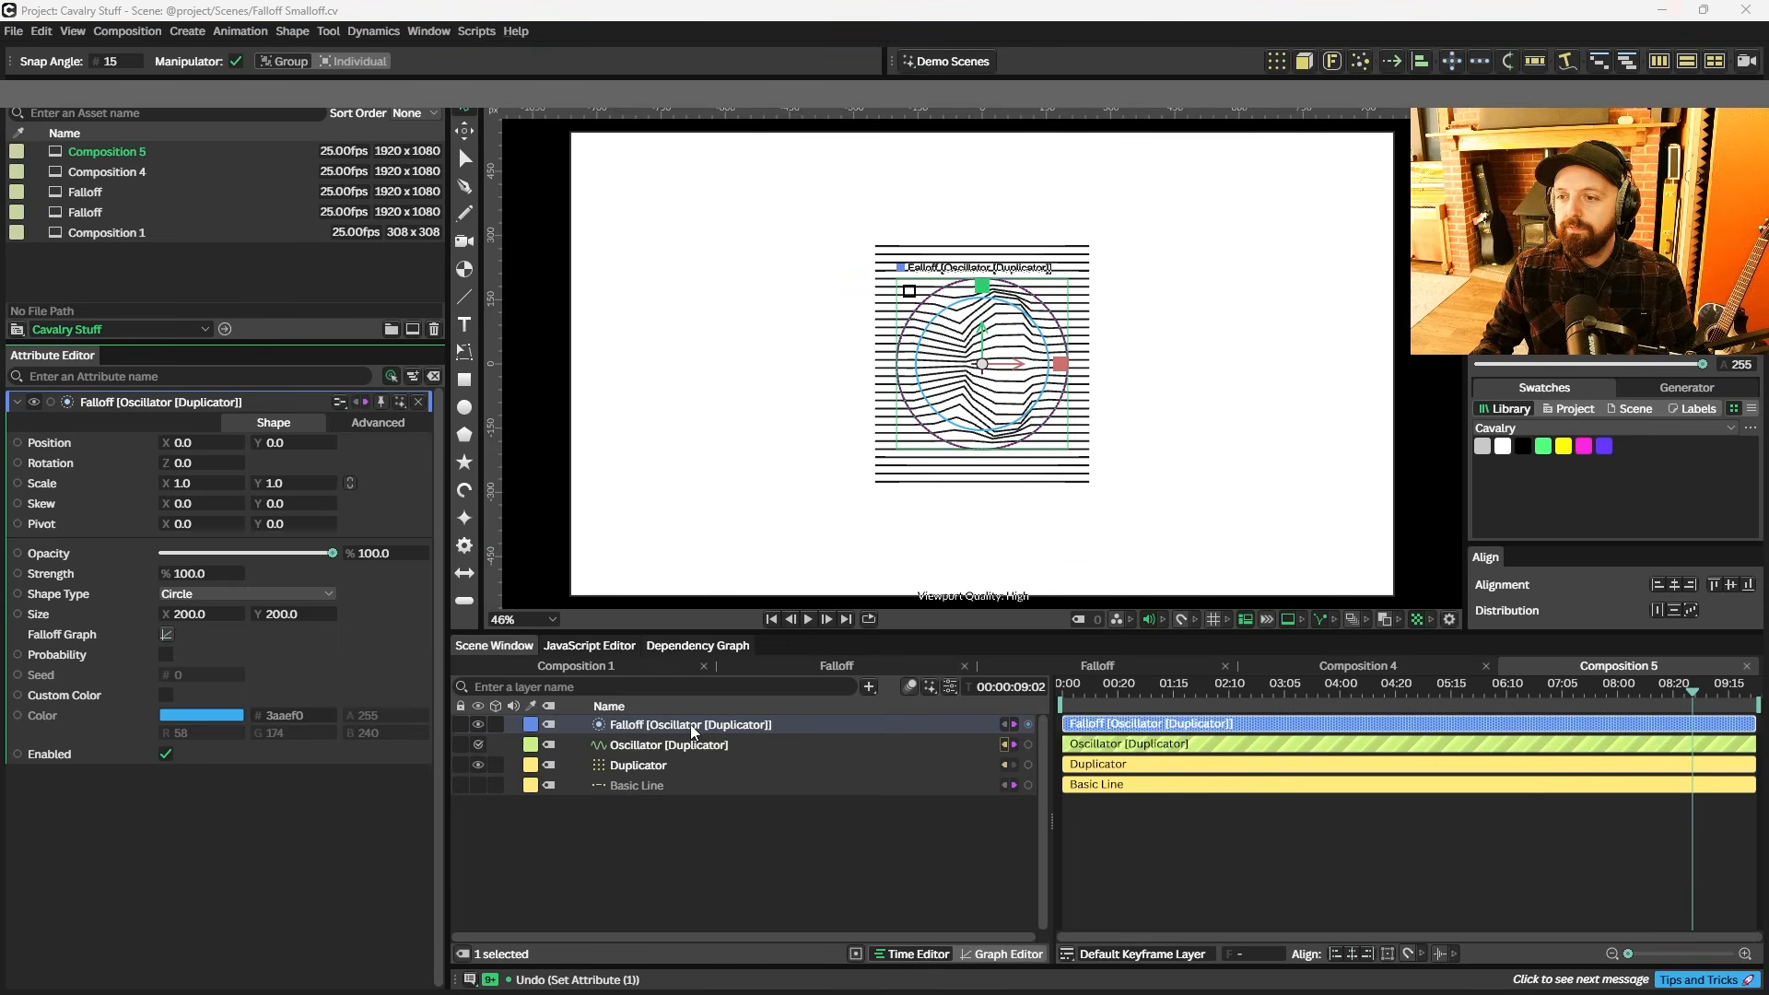
- Change the shape type of the Oscillator's falloff to Linear
click(690, 726)
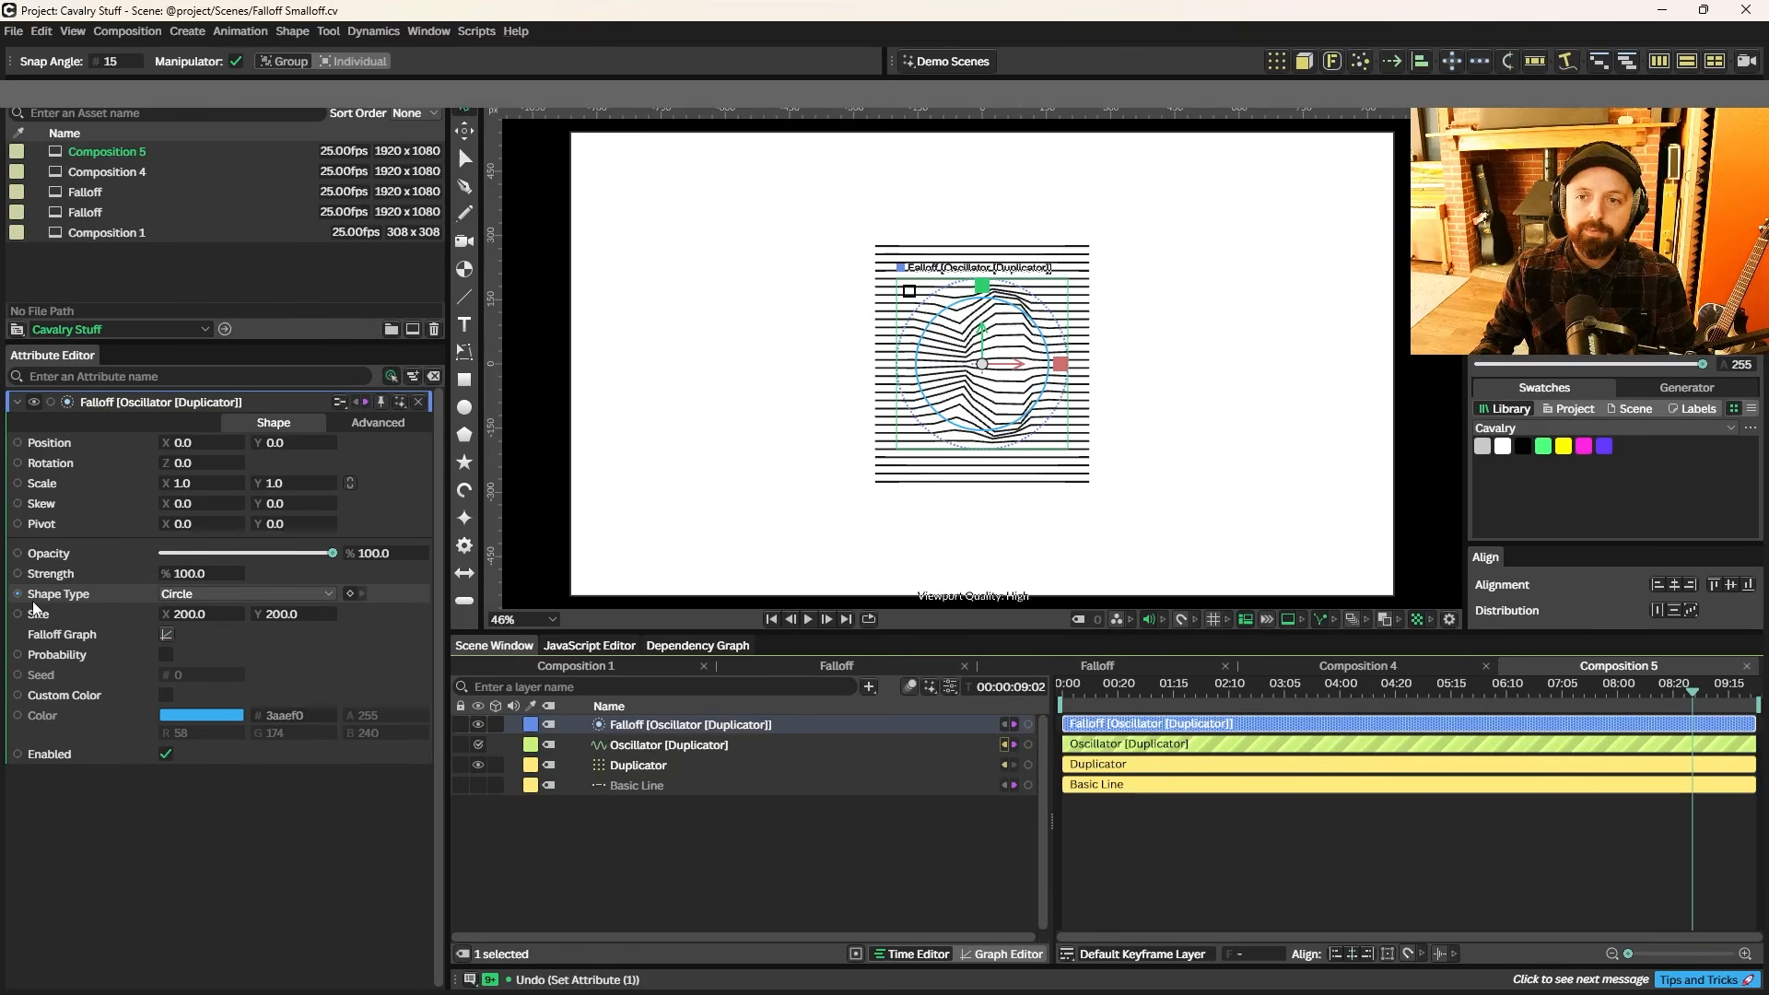
click(180, 599)
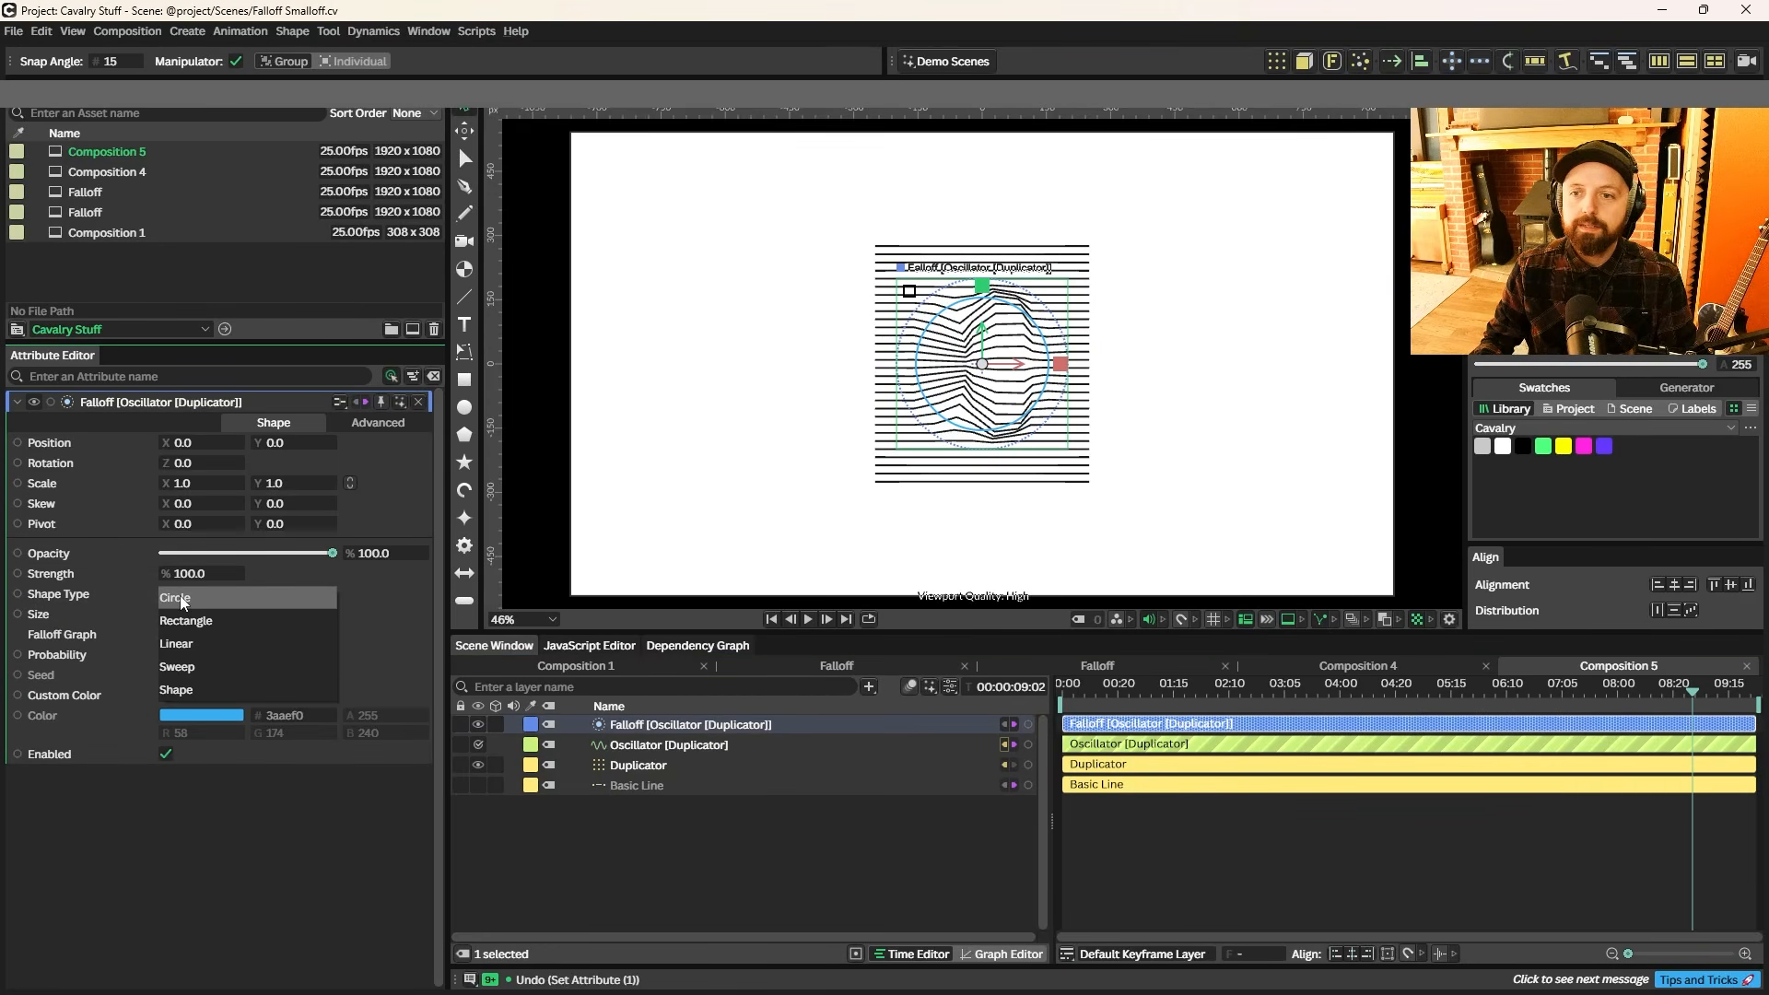
click(187, 645)
- Move the linear falloff horizontally across the lines to X -202 and try rotating it
drag(184, 444, 239, 474)
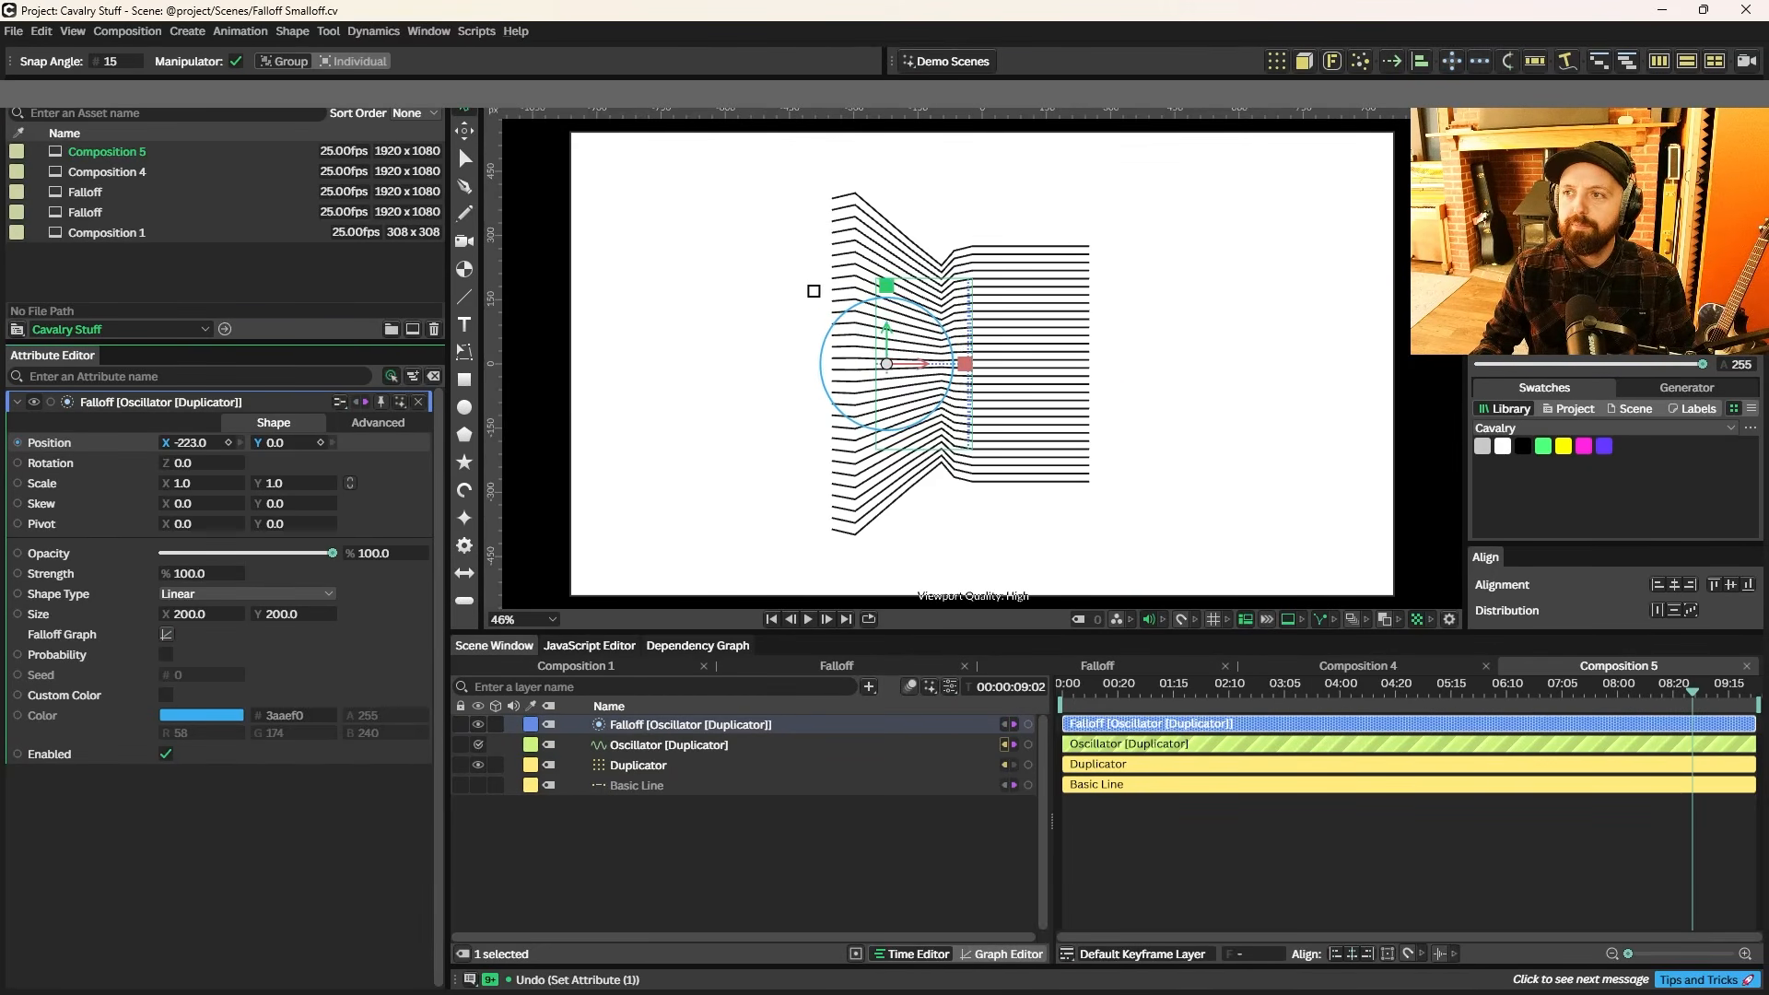
drag(0, 475, 2, 474)
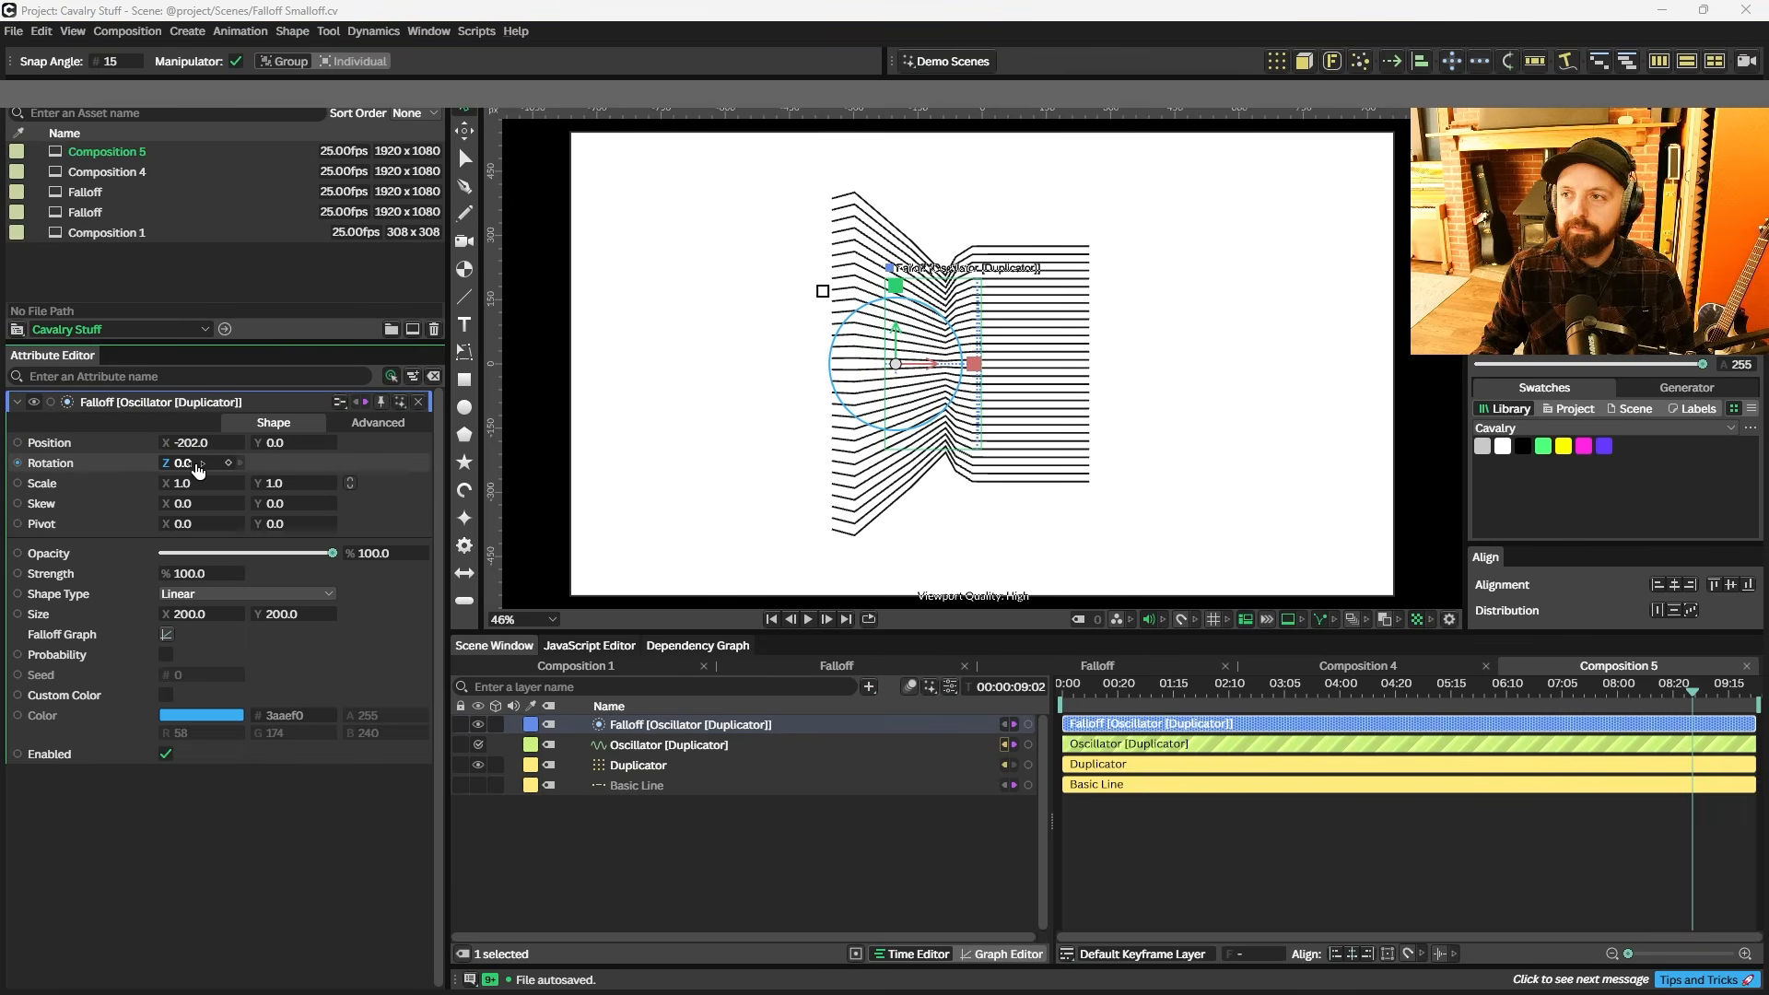
mouse_move(198, 470)
mouse_down()
mouse_move(130, 470)
mouse_move(222, 472)
mouse_move(191, 473)
mouse_up()
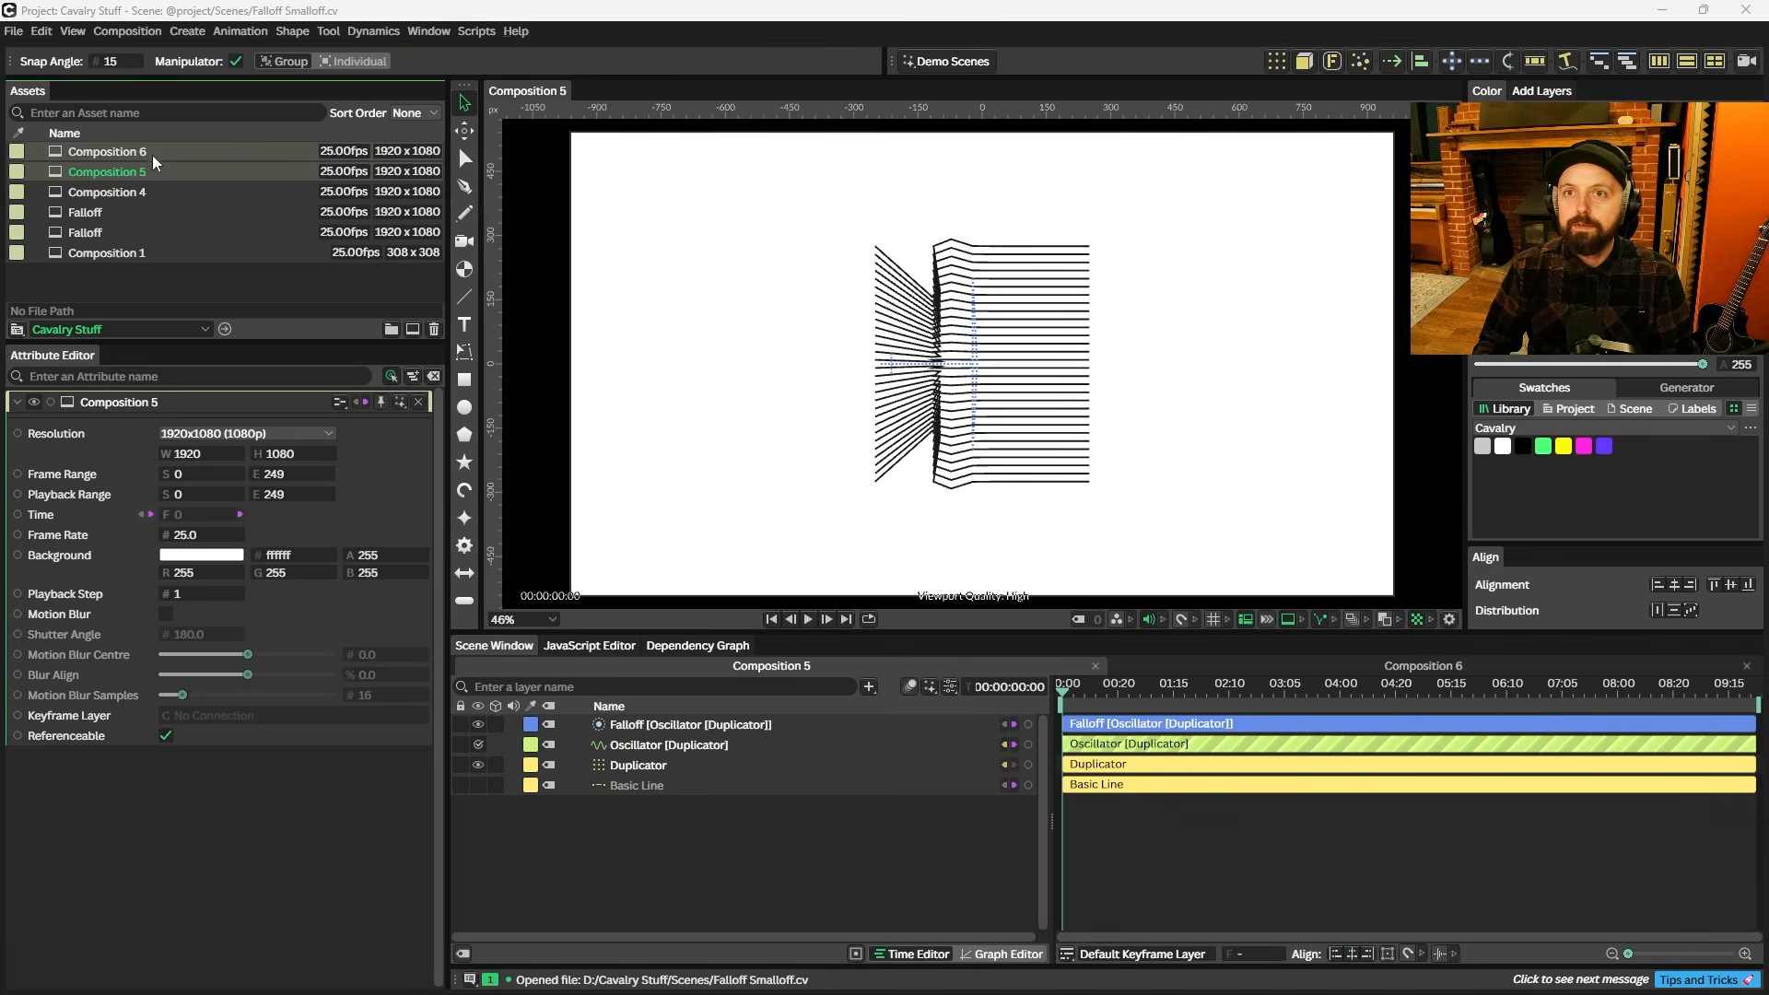
- Open Composition 6 in the Falloff Smalloff scene
double_click(152, 153)
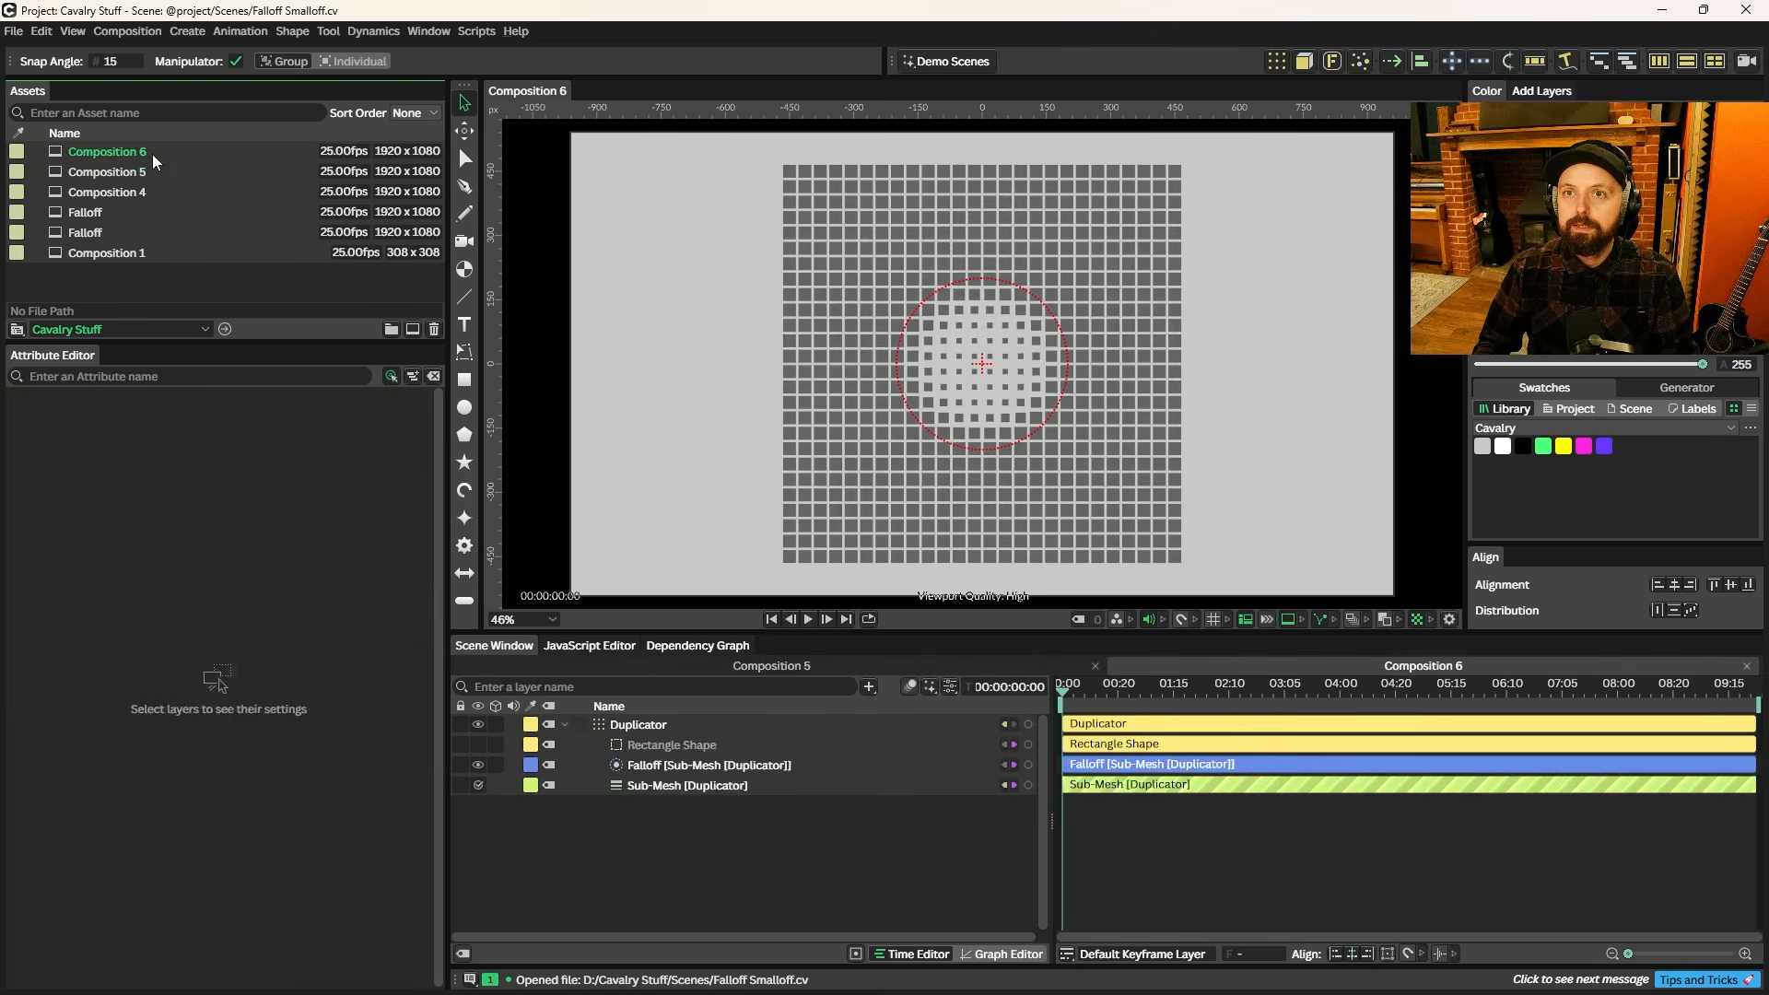
- Change the shape type of the Sub-Mesh's falloff to Shape
click(152, 153)
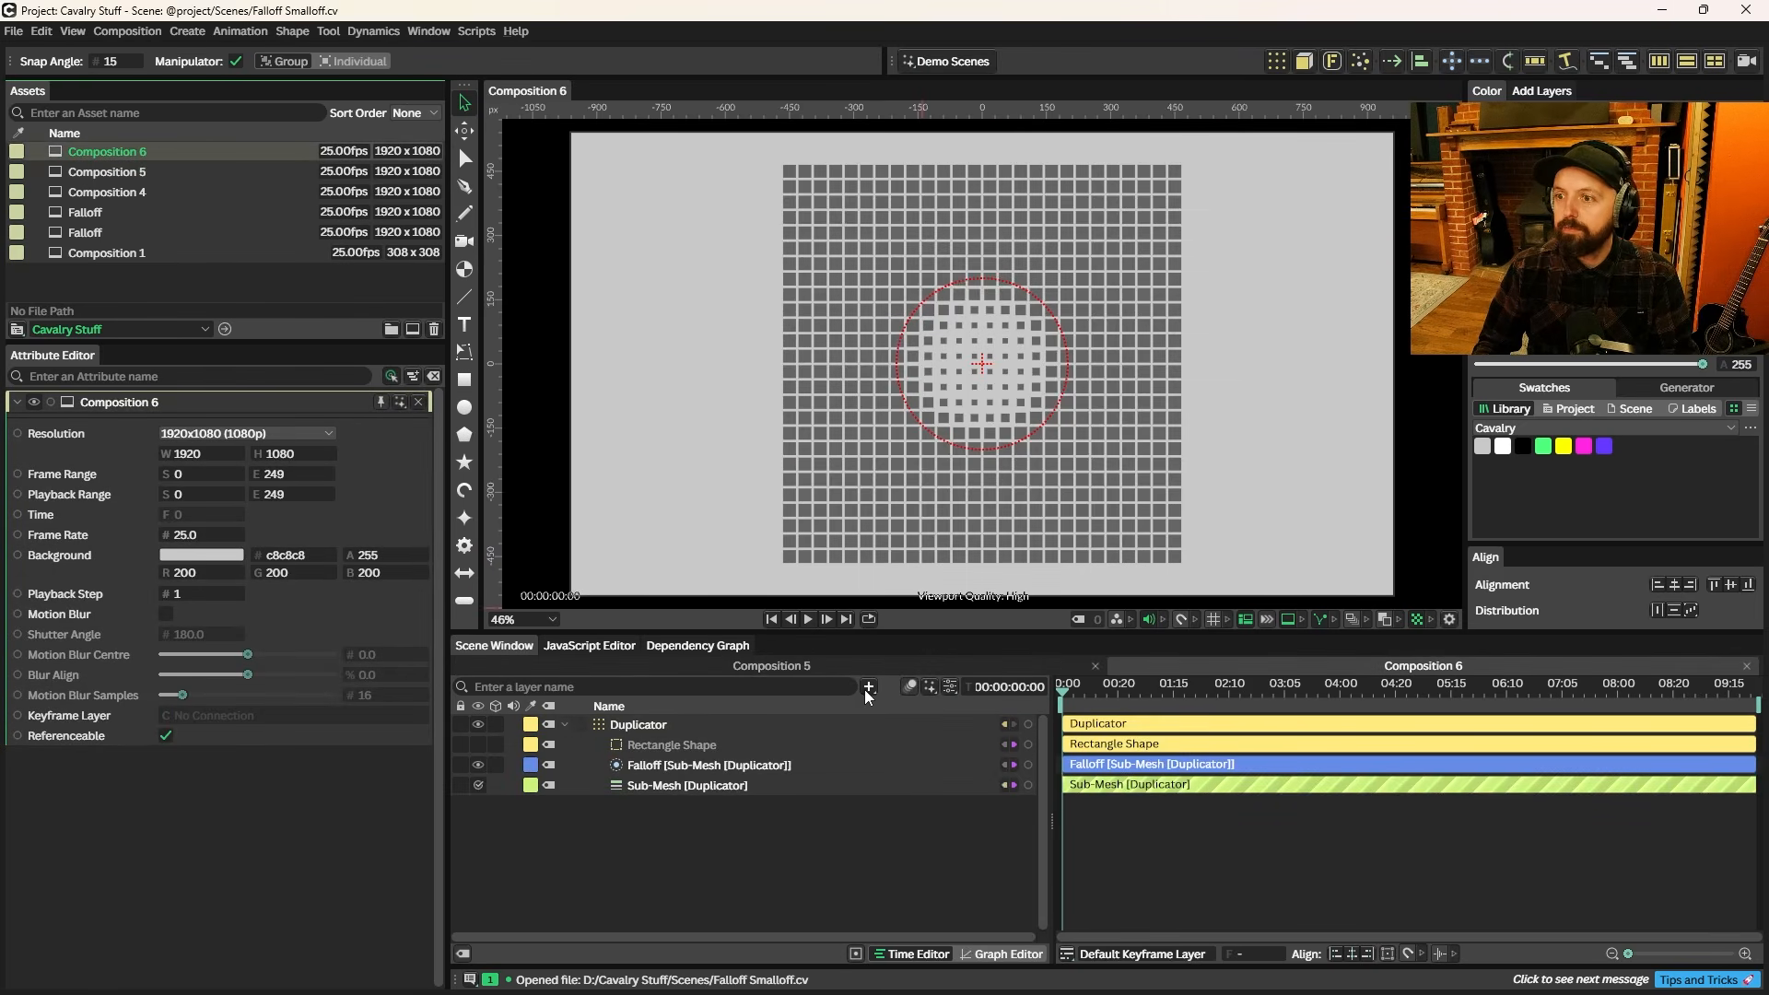
click(747, 763)
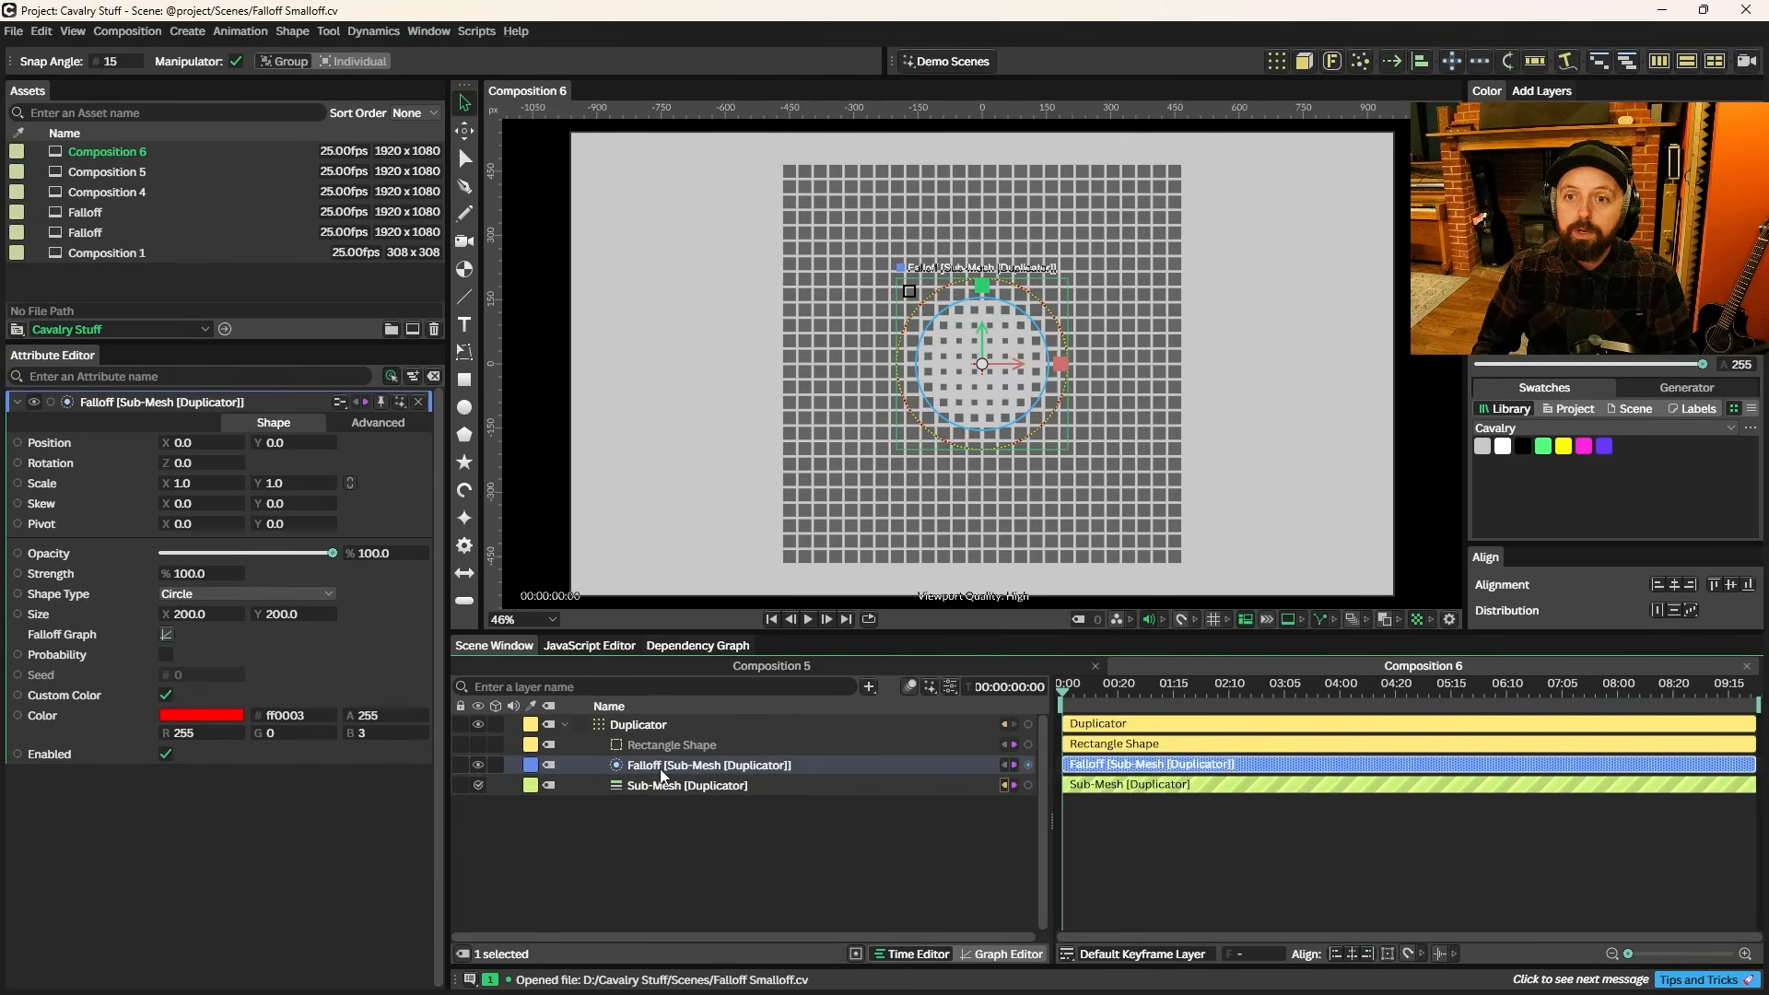
click(202, 597)
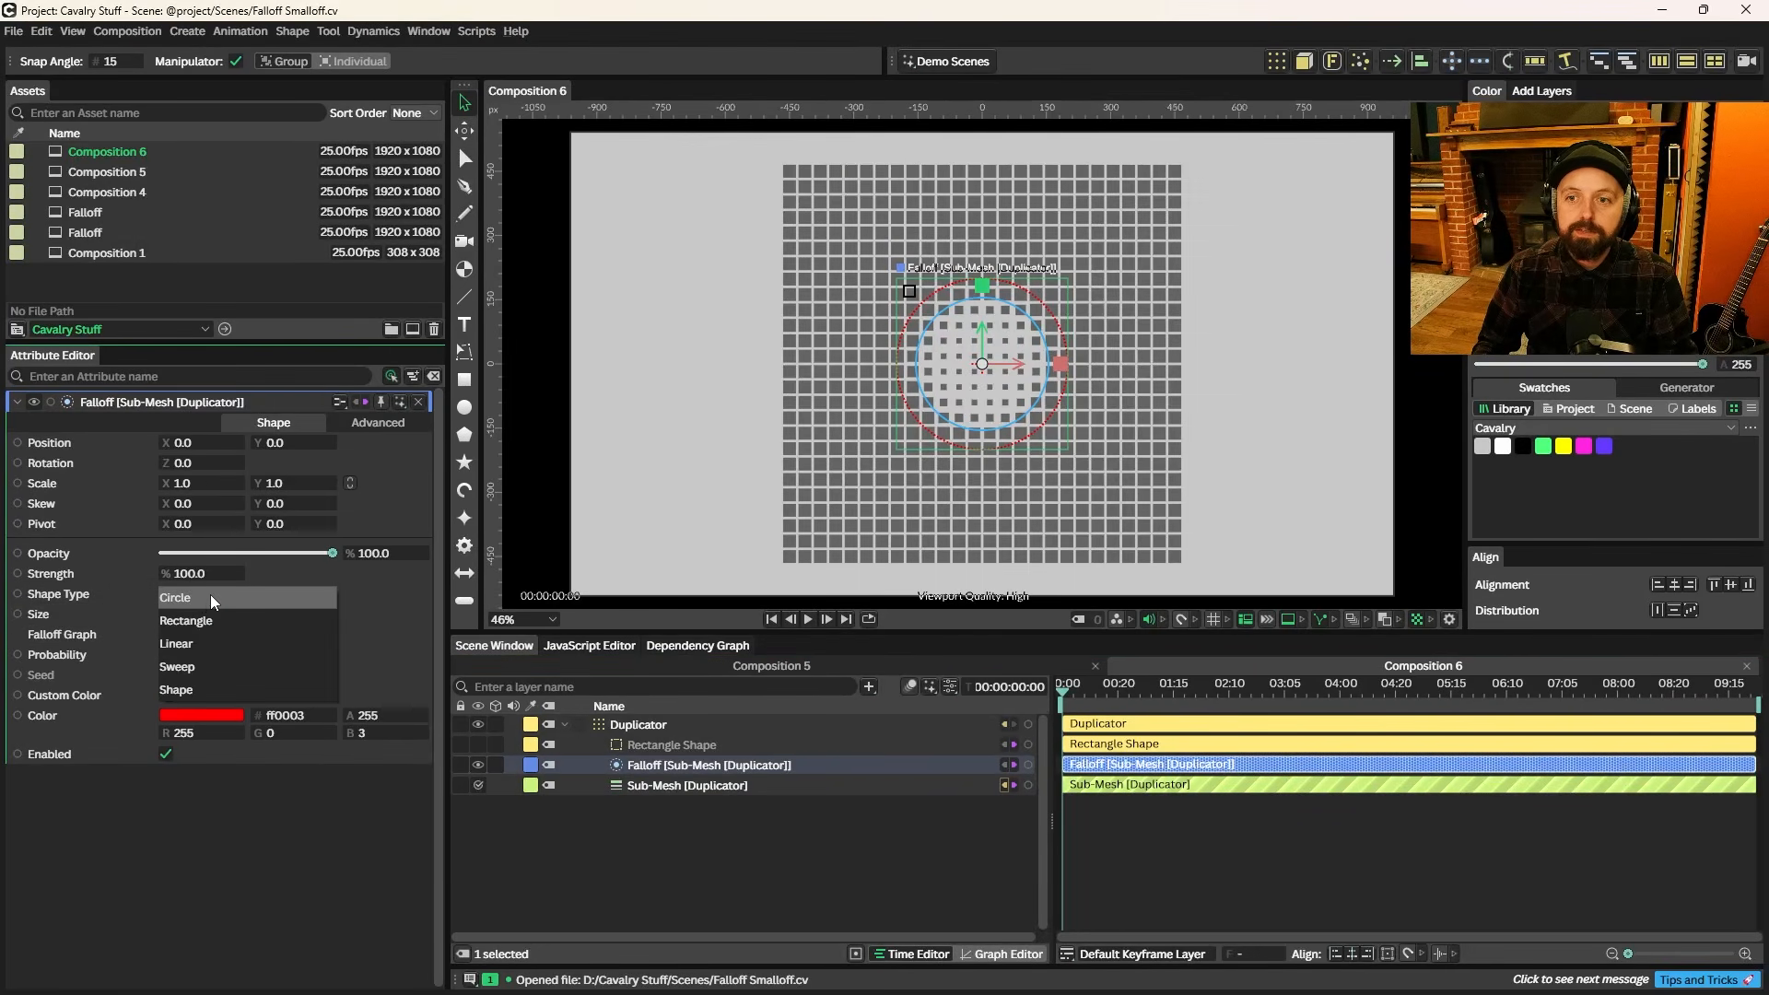
click(194, 689)
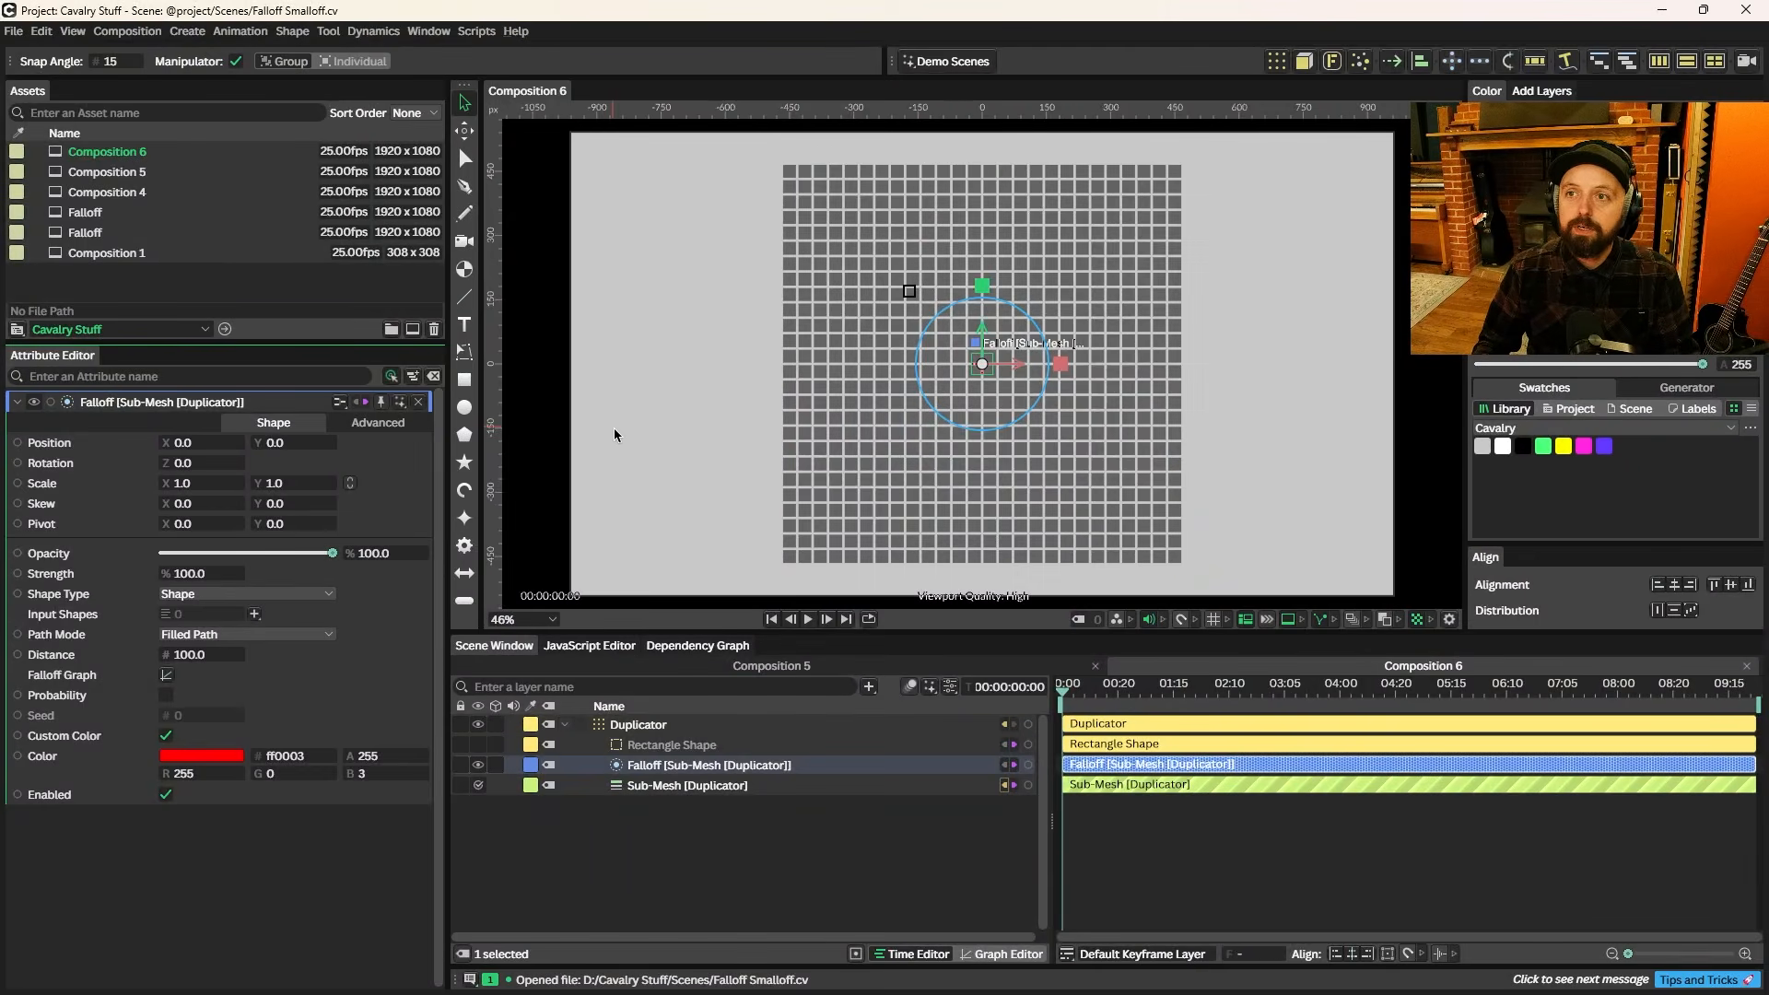
- Create a star shape and set its radius to 258
click(464, 466)
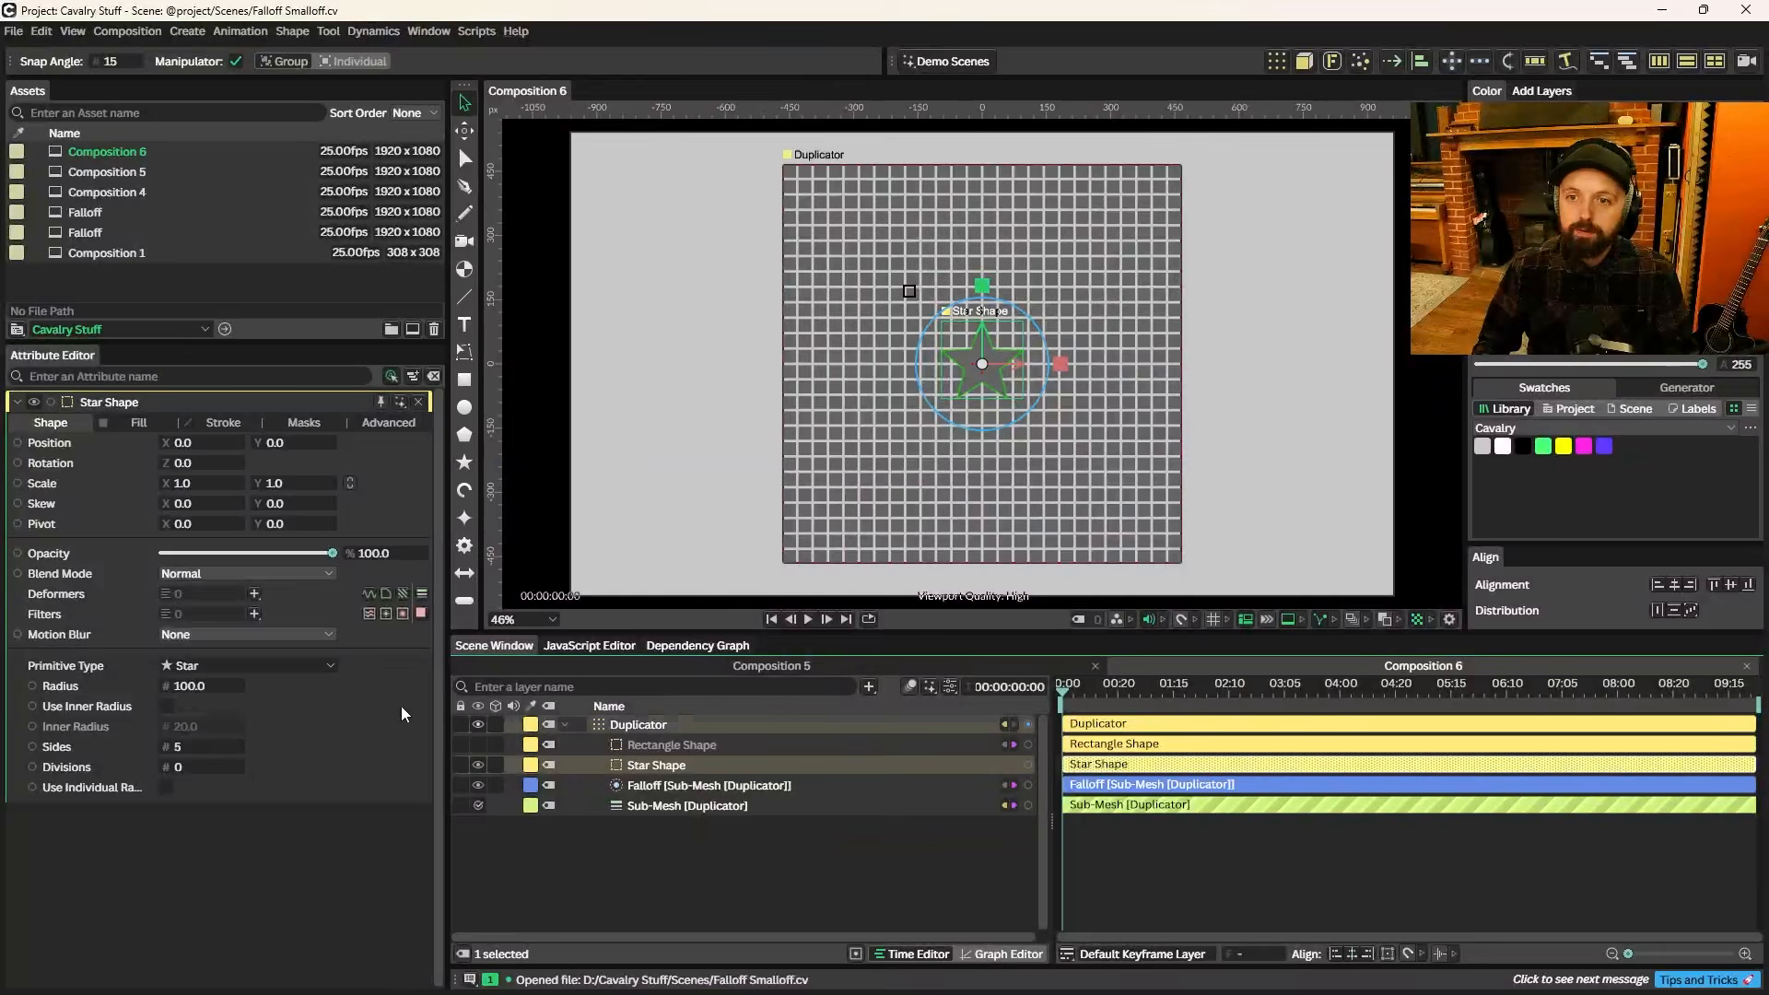
drag(198, 687, 311, 703)
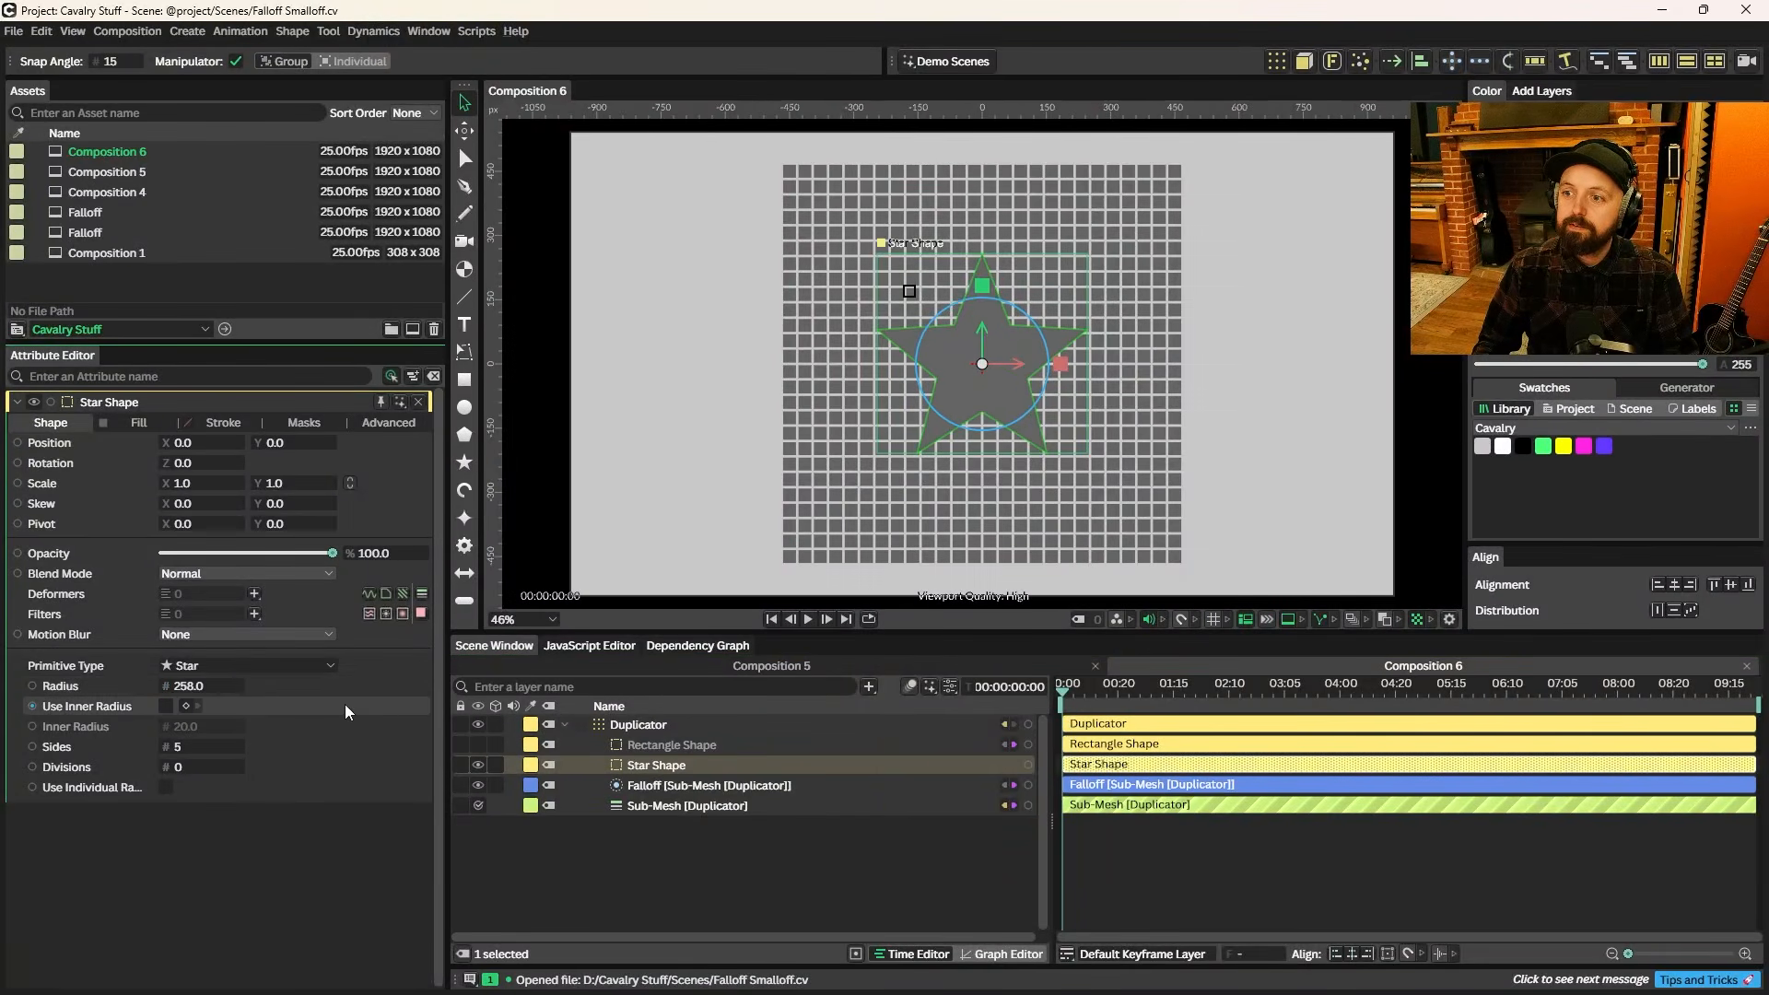
- Connect the star as the falloff's input shape and hide the star layer
click(667, 786)
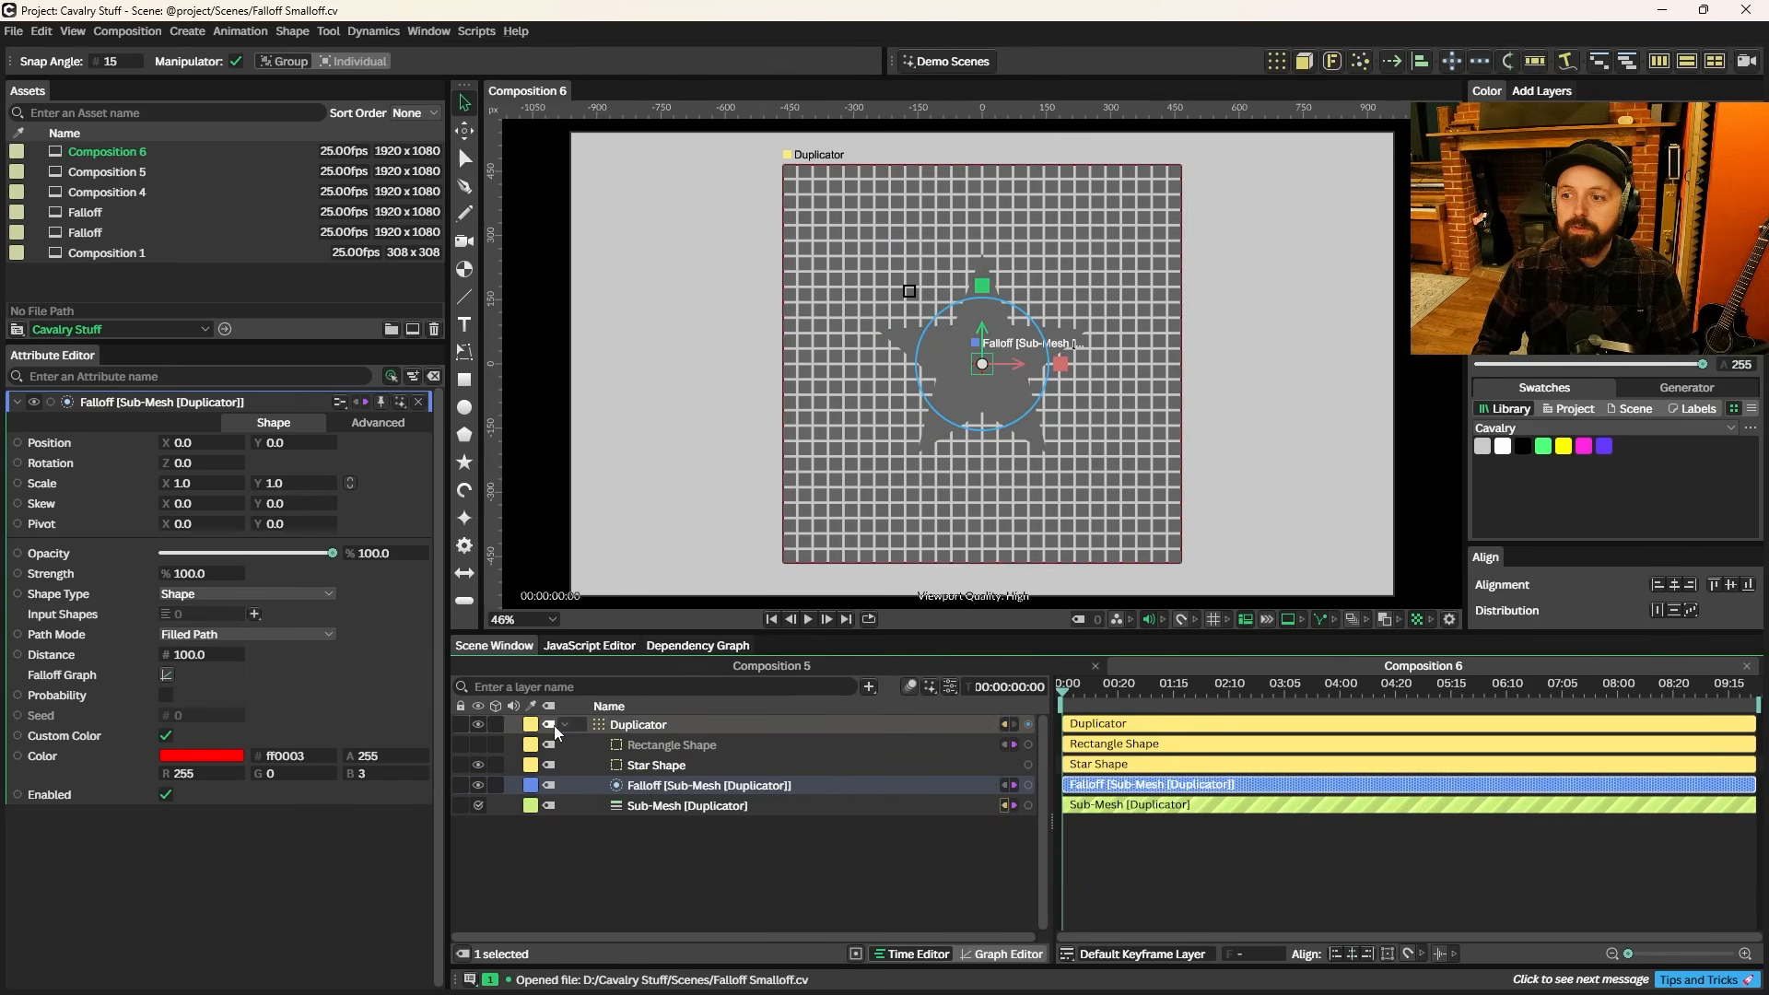
drag(650, 763, 202, 612)
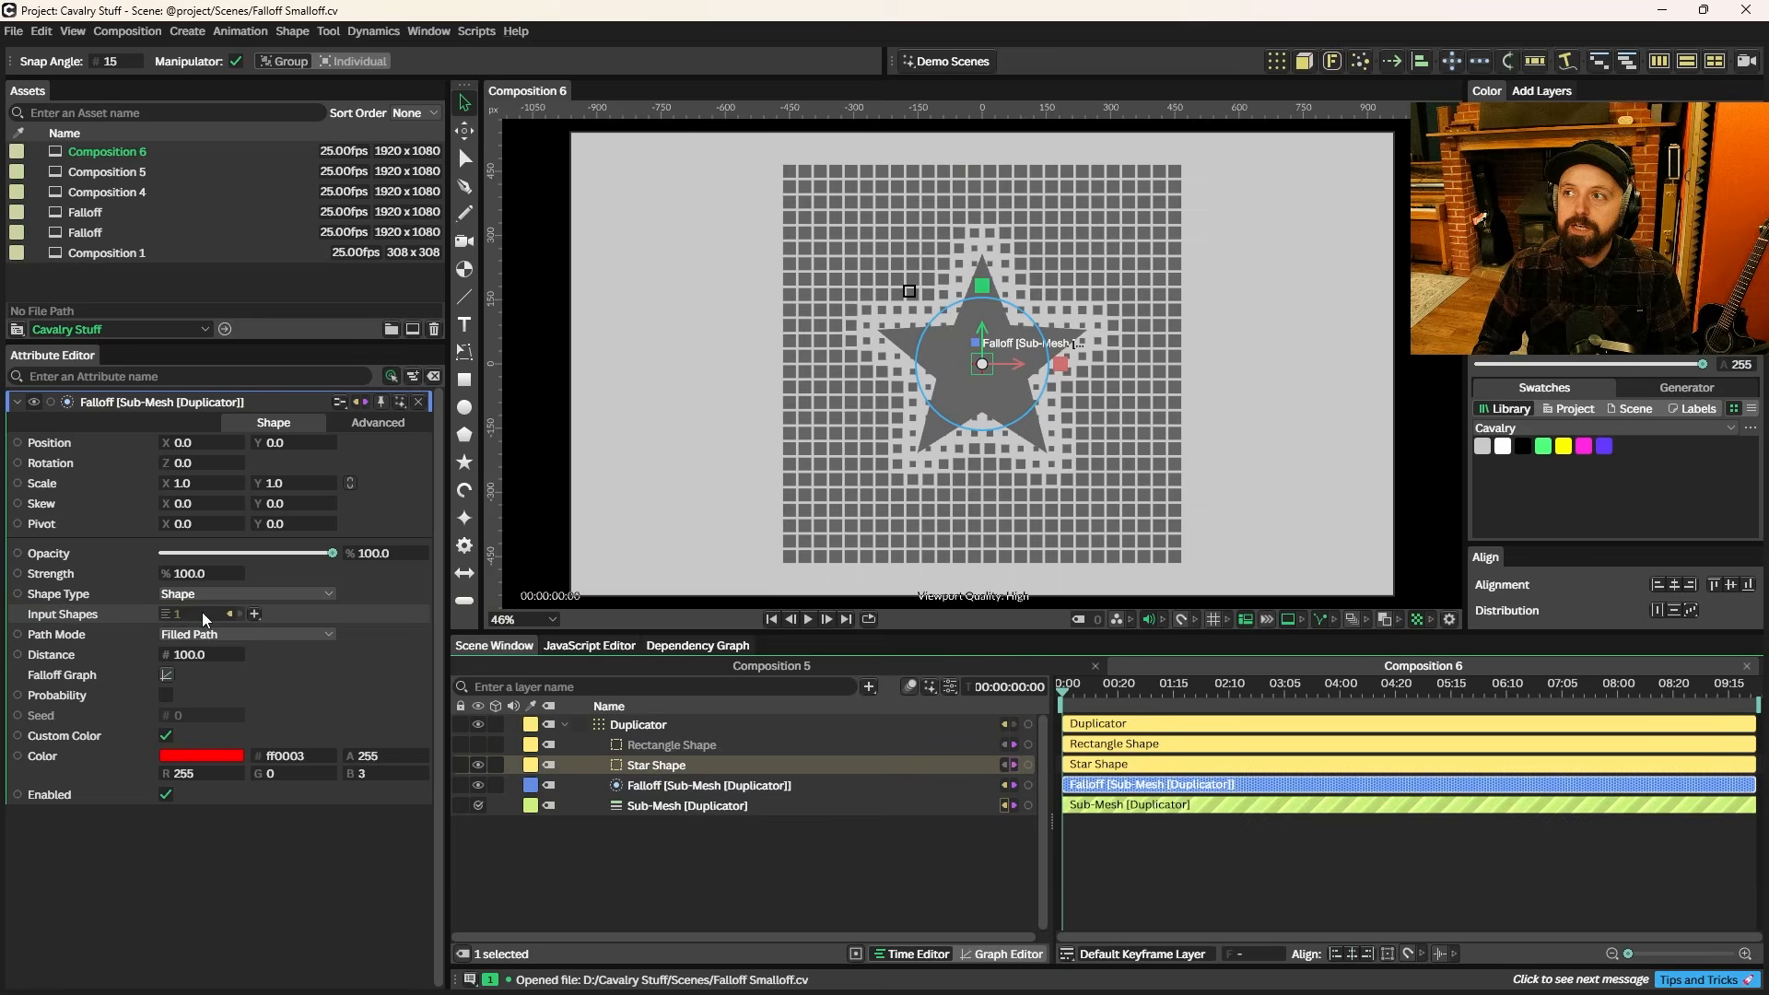
click(478, 766)
click(1346, 439)
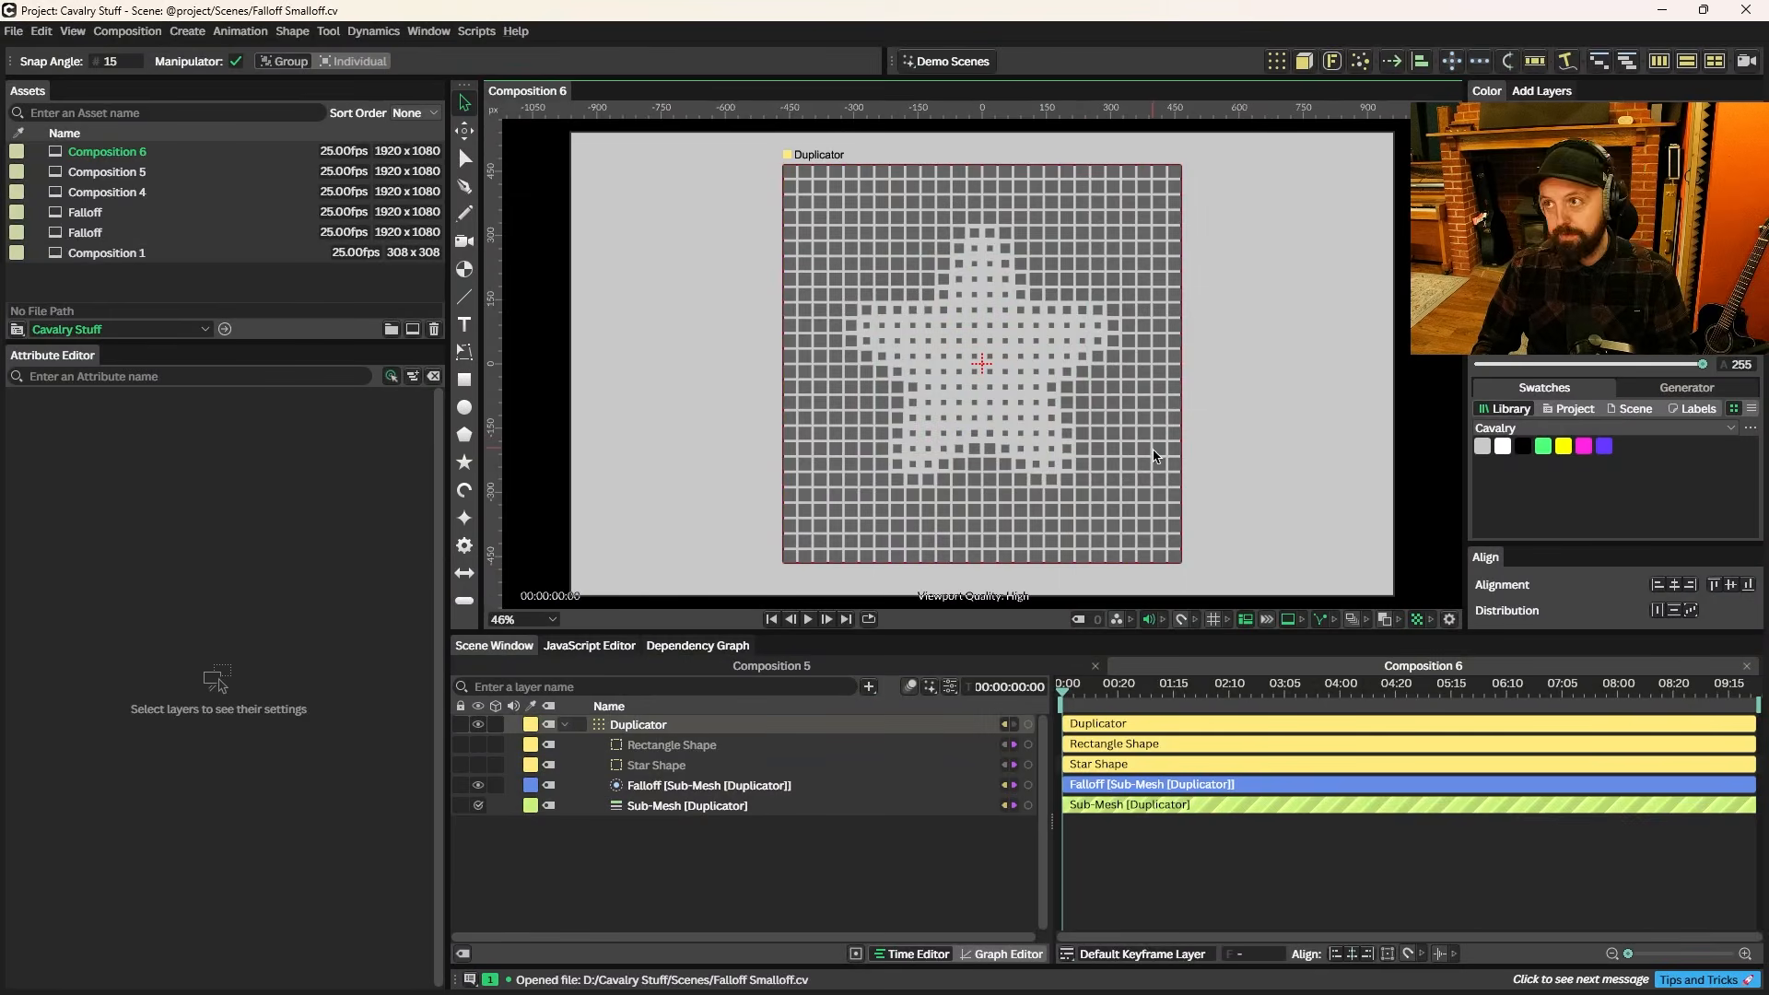
- Rotate the star to -15 and move it to X 209, Y -194
click(660, 765)
mouse_move(221, 463)
mouse_down()
mouse_move(182, 463)
mouse_move(198, 463)
mouse_up()
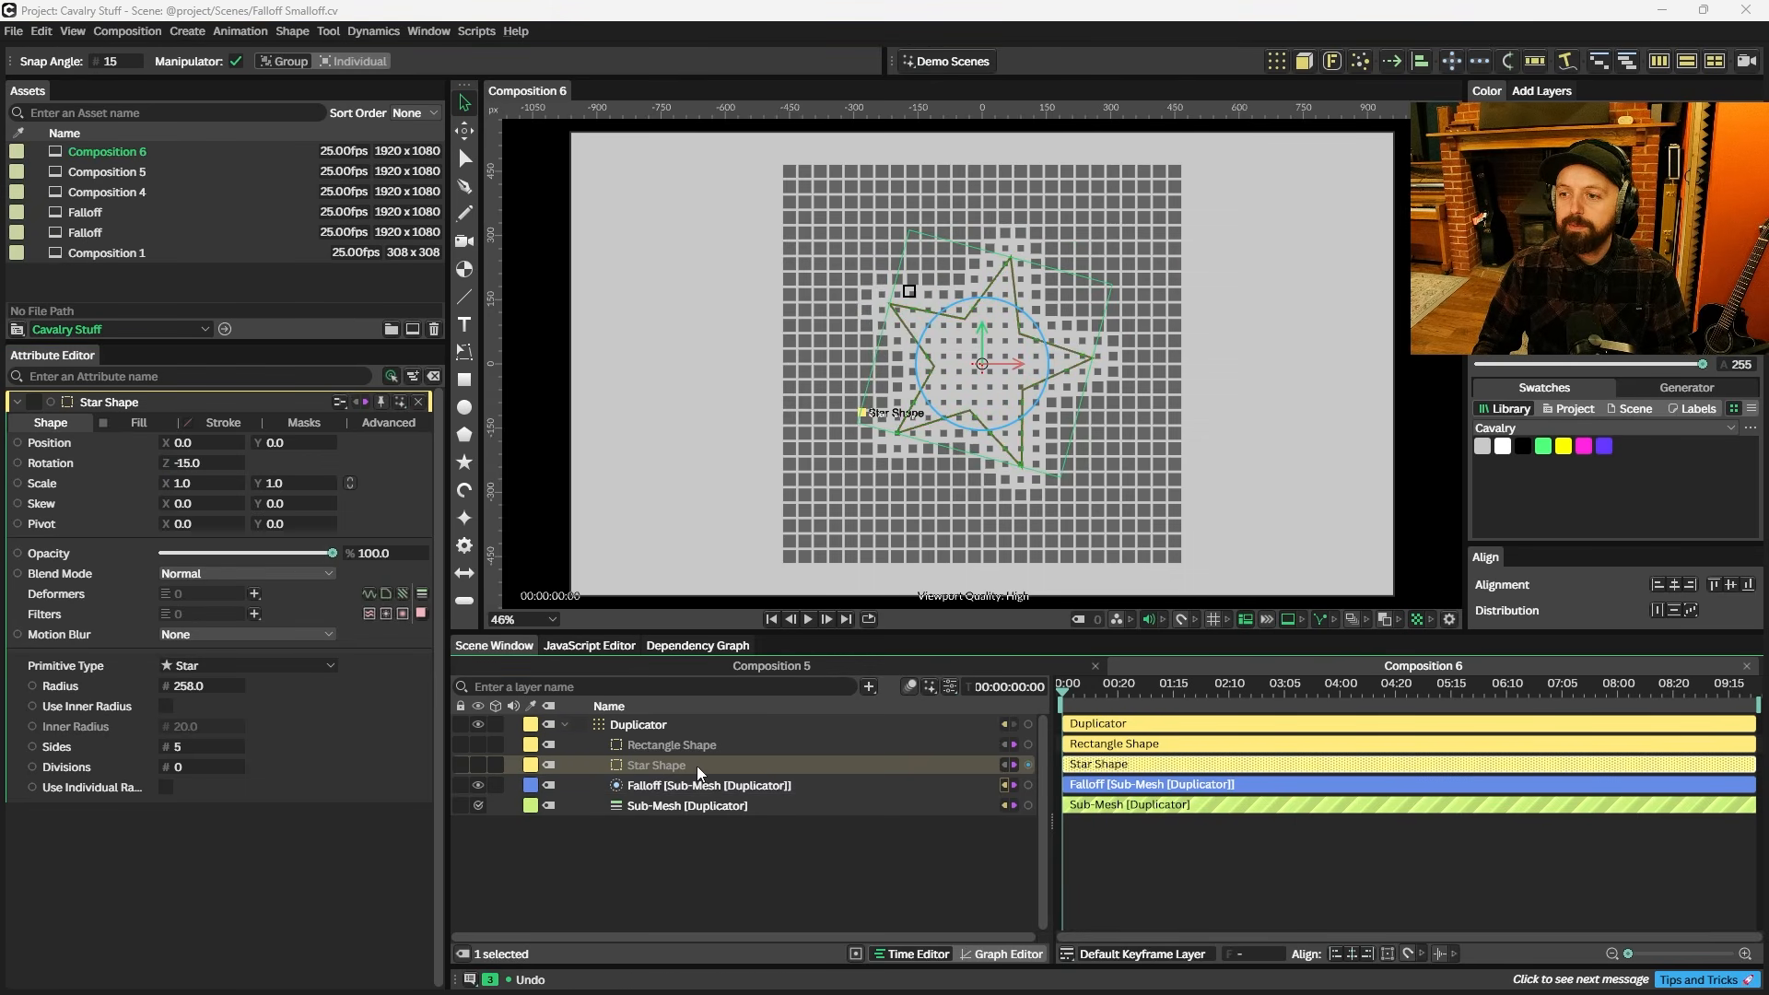
mouse_move(187, 444)
mouse_down()
mouse_move(244, 444)
mouse_move(159, 435)
mouse_up()
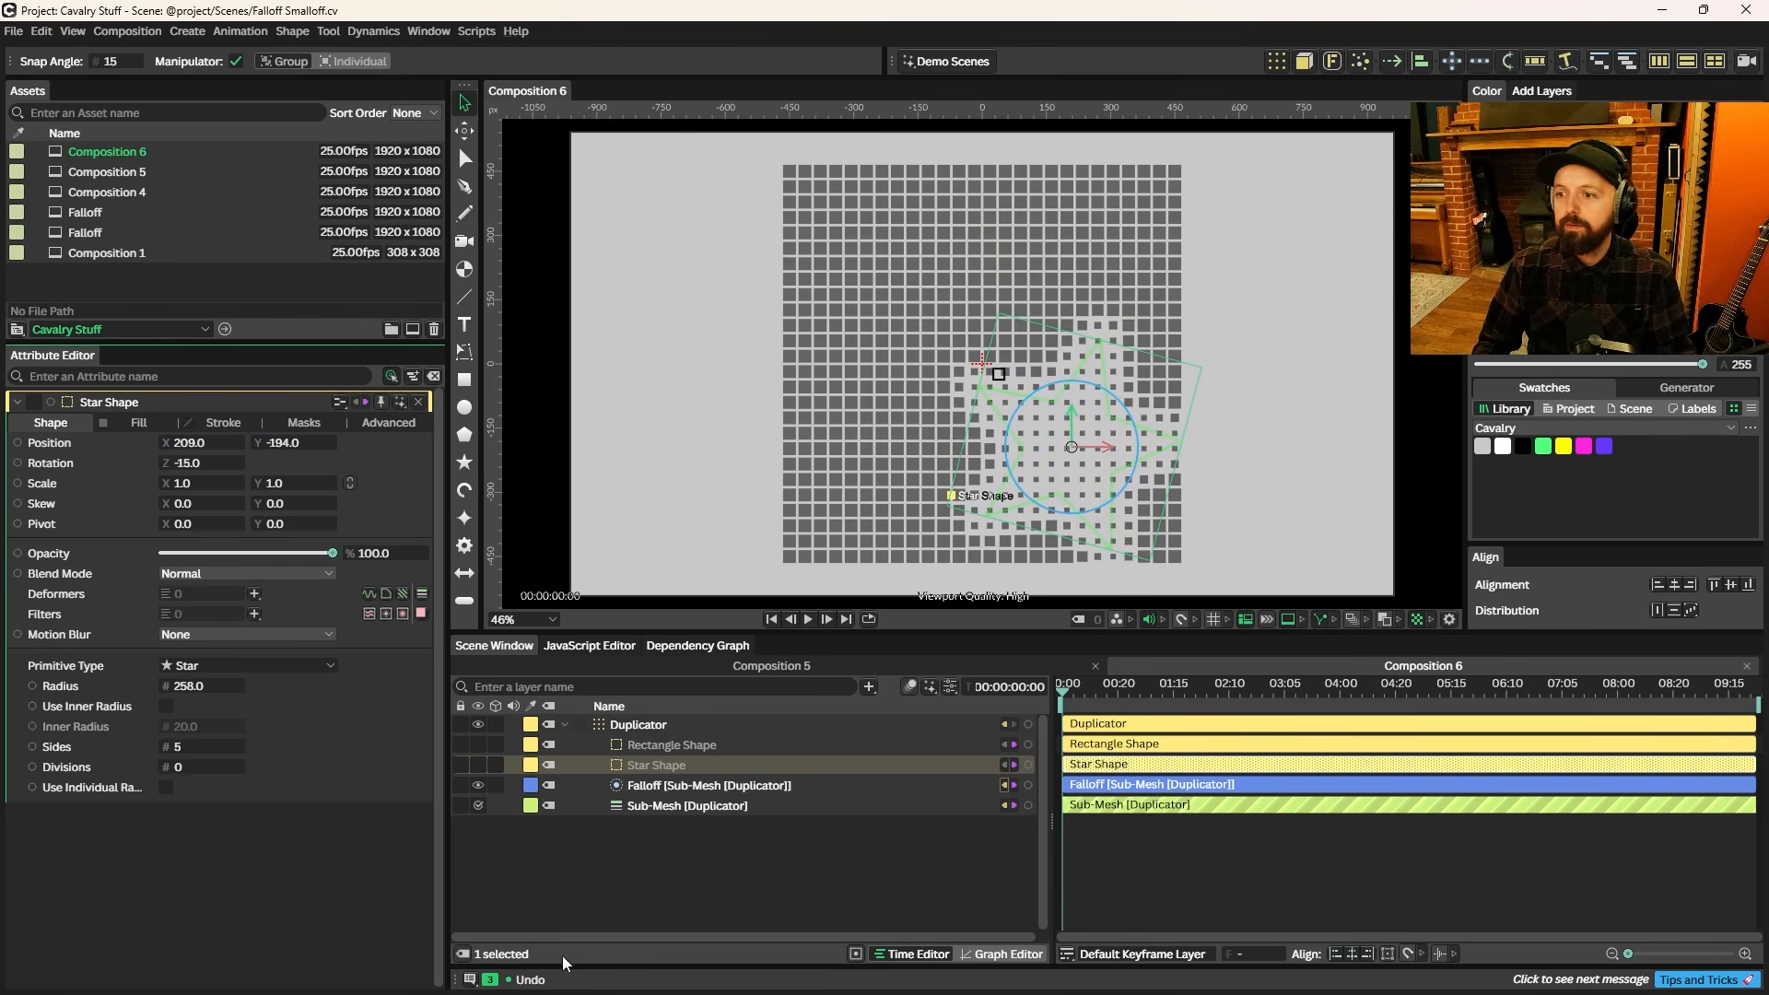
- Add a second falloff to the Sub-Mesh alongside the star-shaped one
click(682, 806)
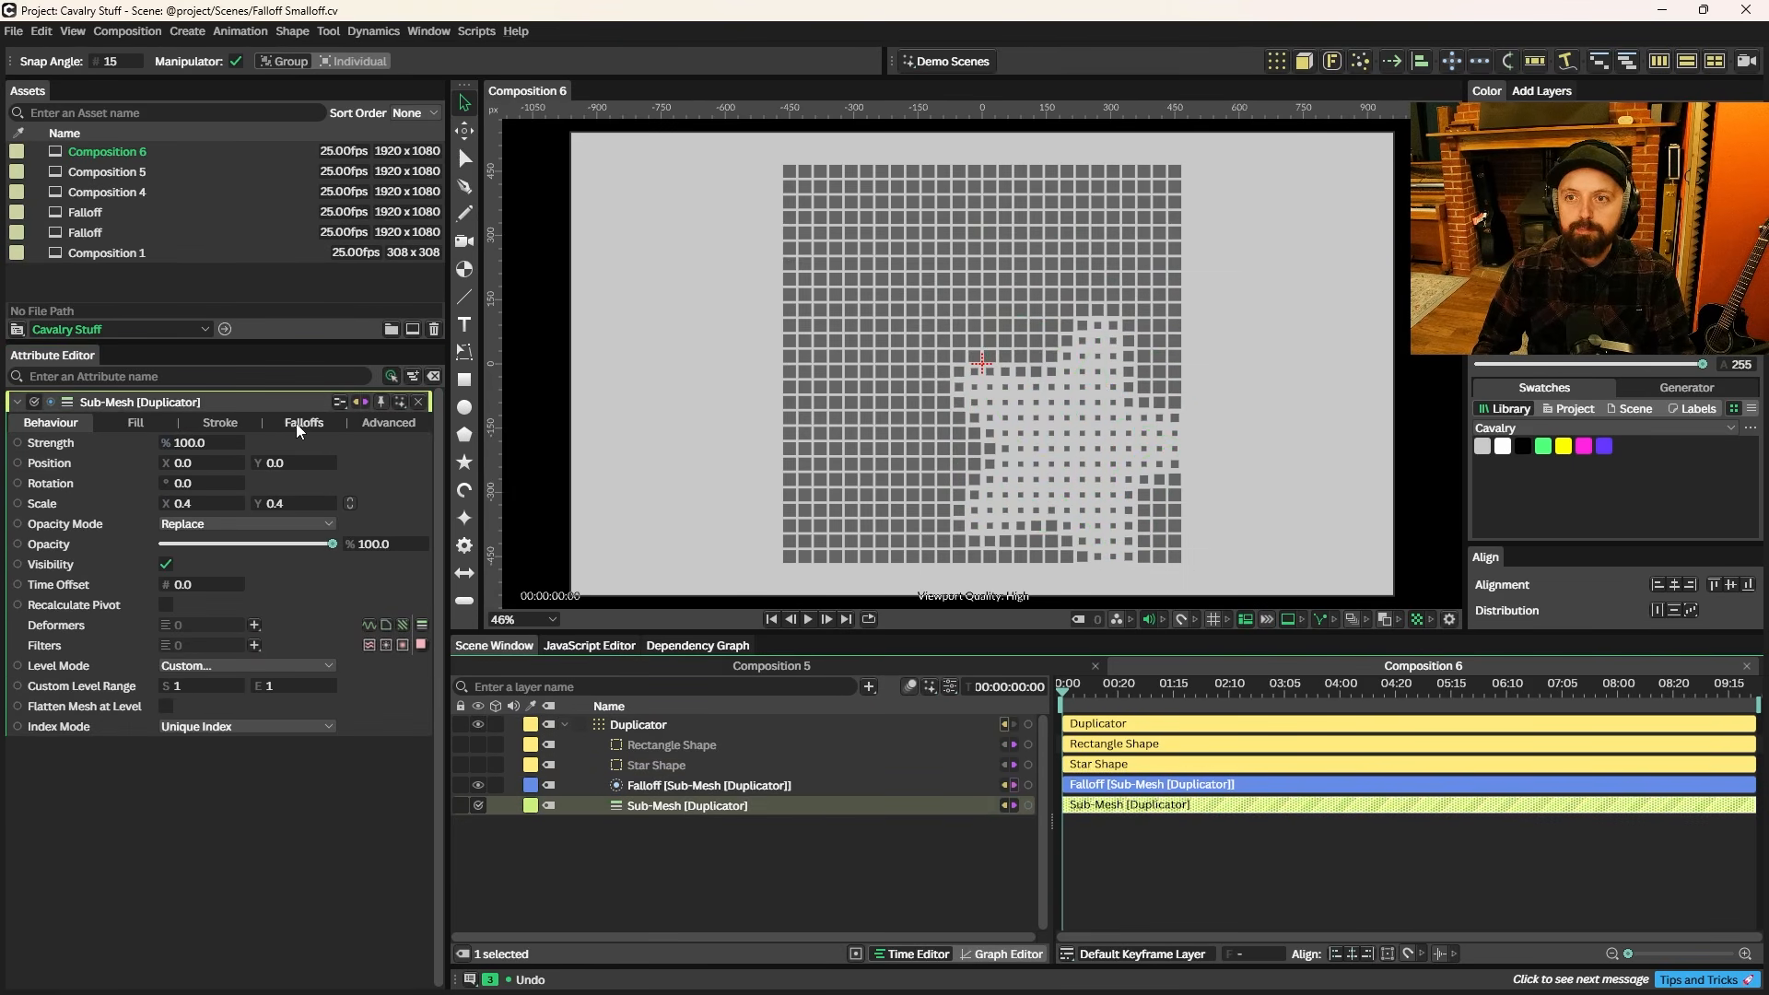
click(297, 422)
right_click(192, 519)
mouse_move(279, 652)
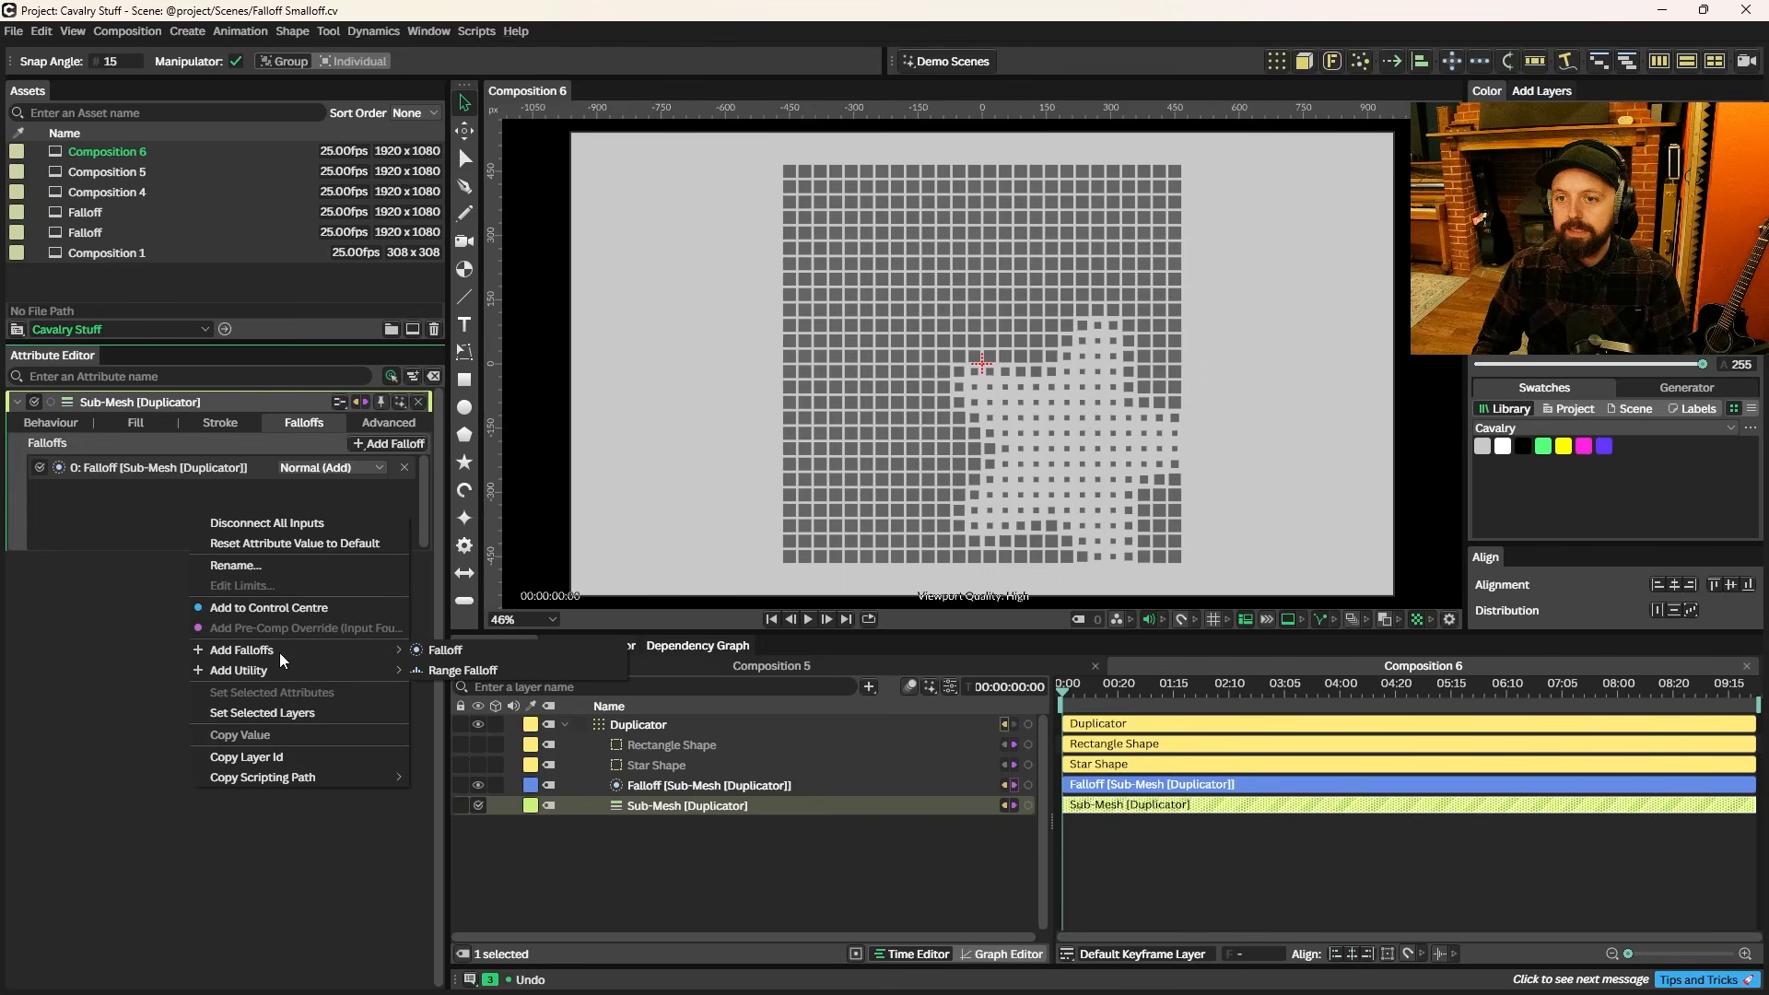
click(446, 649)
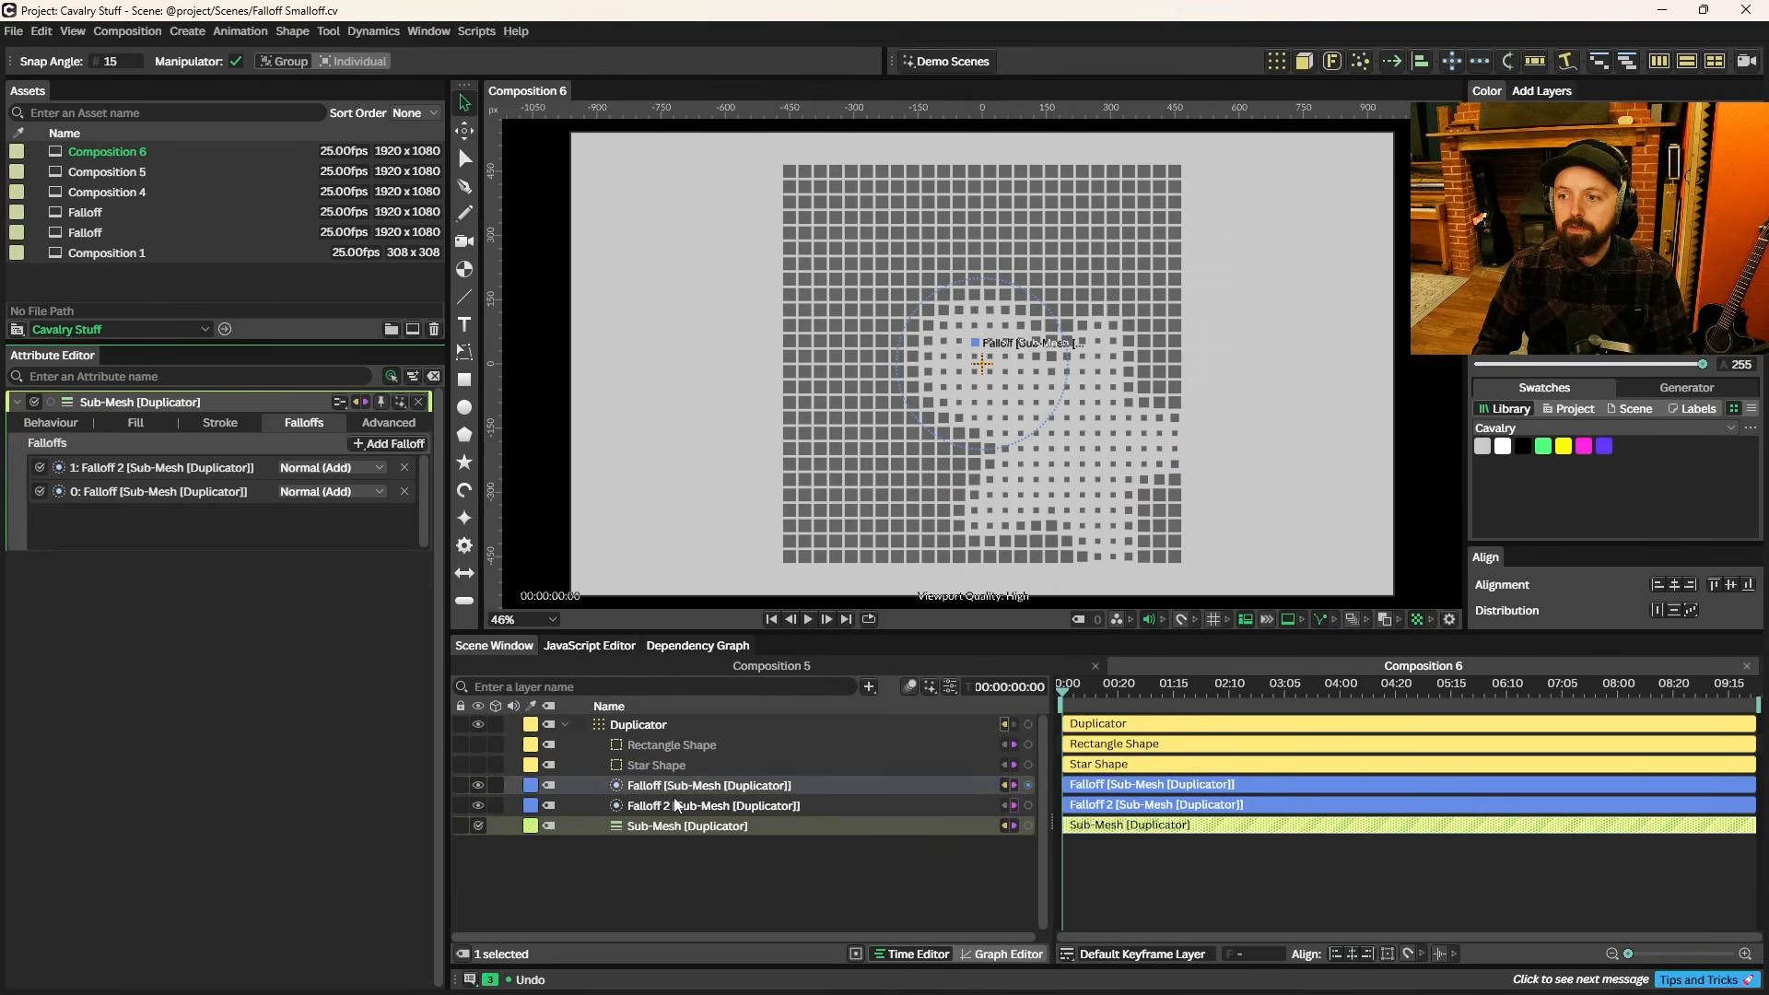
- Move the second falloff to X -276, Y 250 over the grid
click(710, 806)
drag(191, 443, 2, 453)
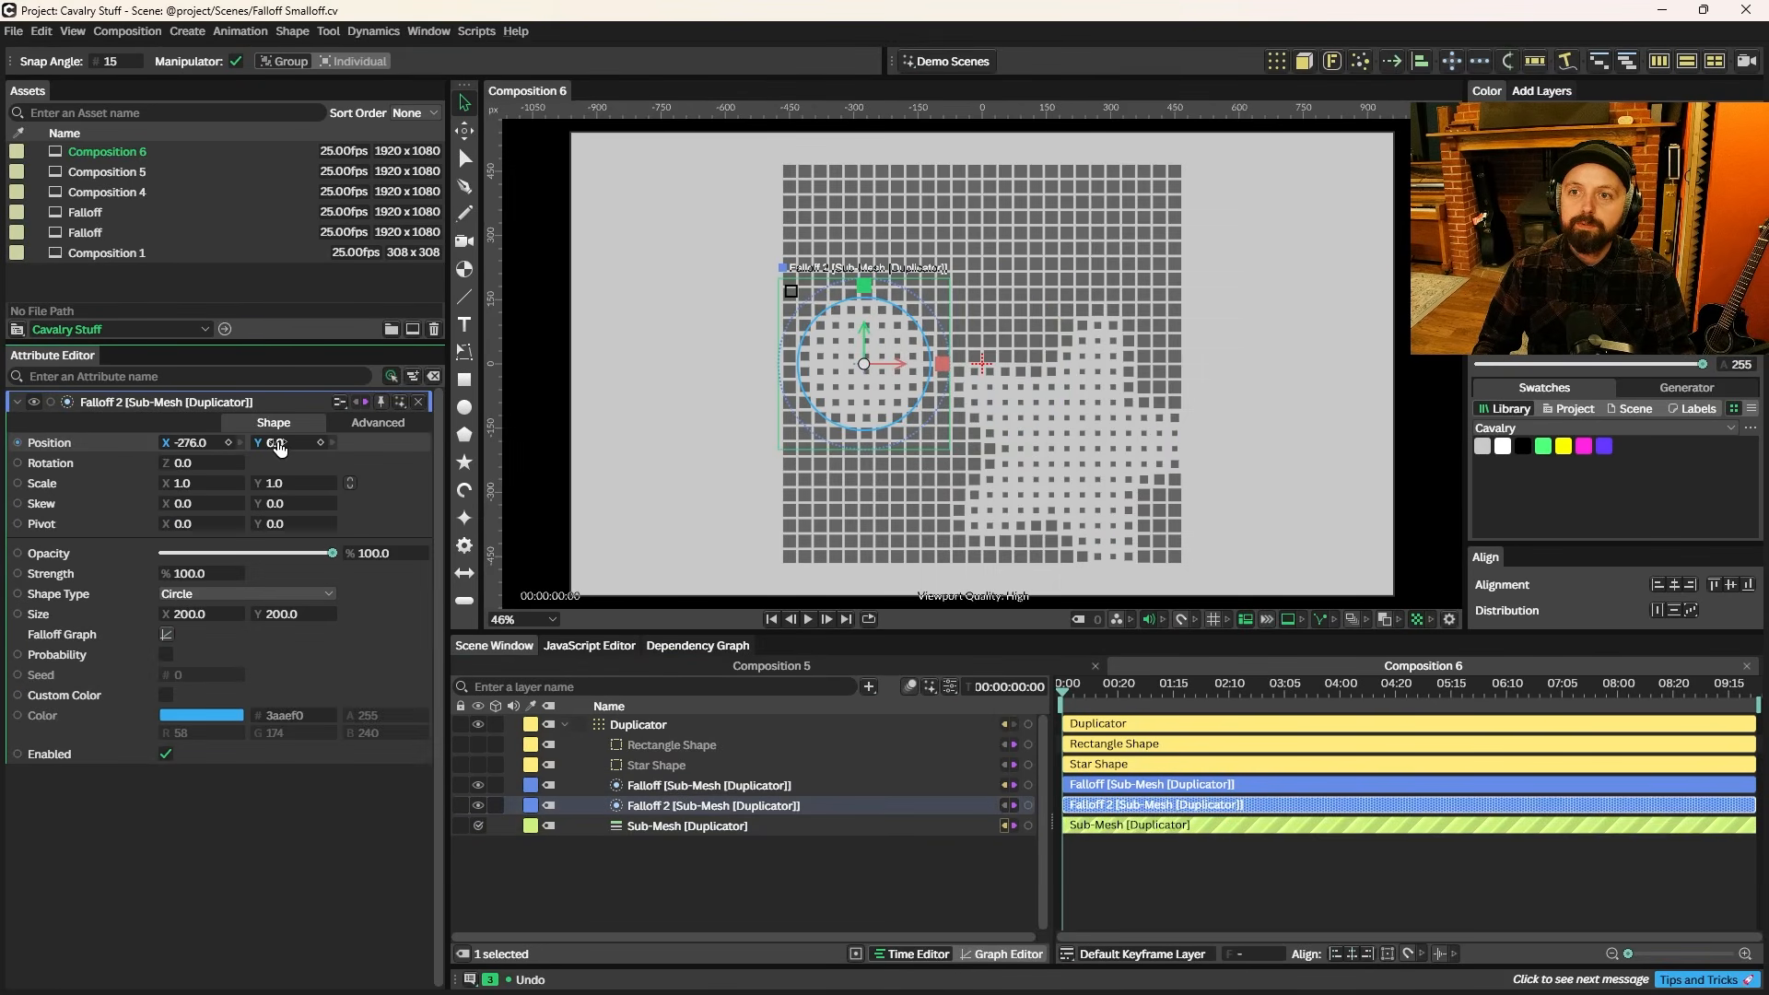
drag(276, 444, 508, 507)
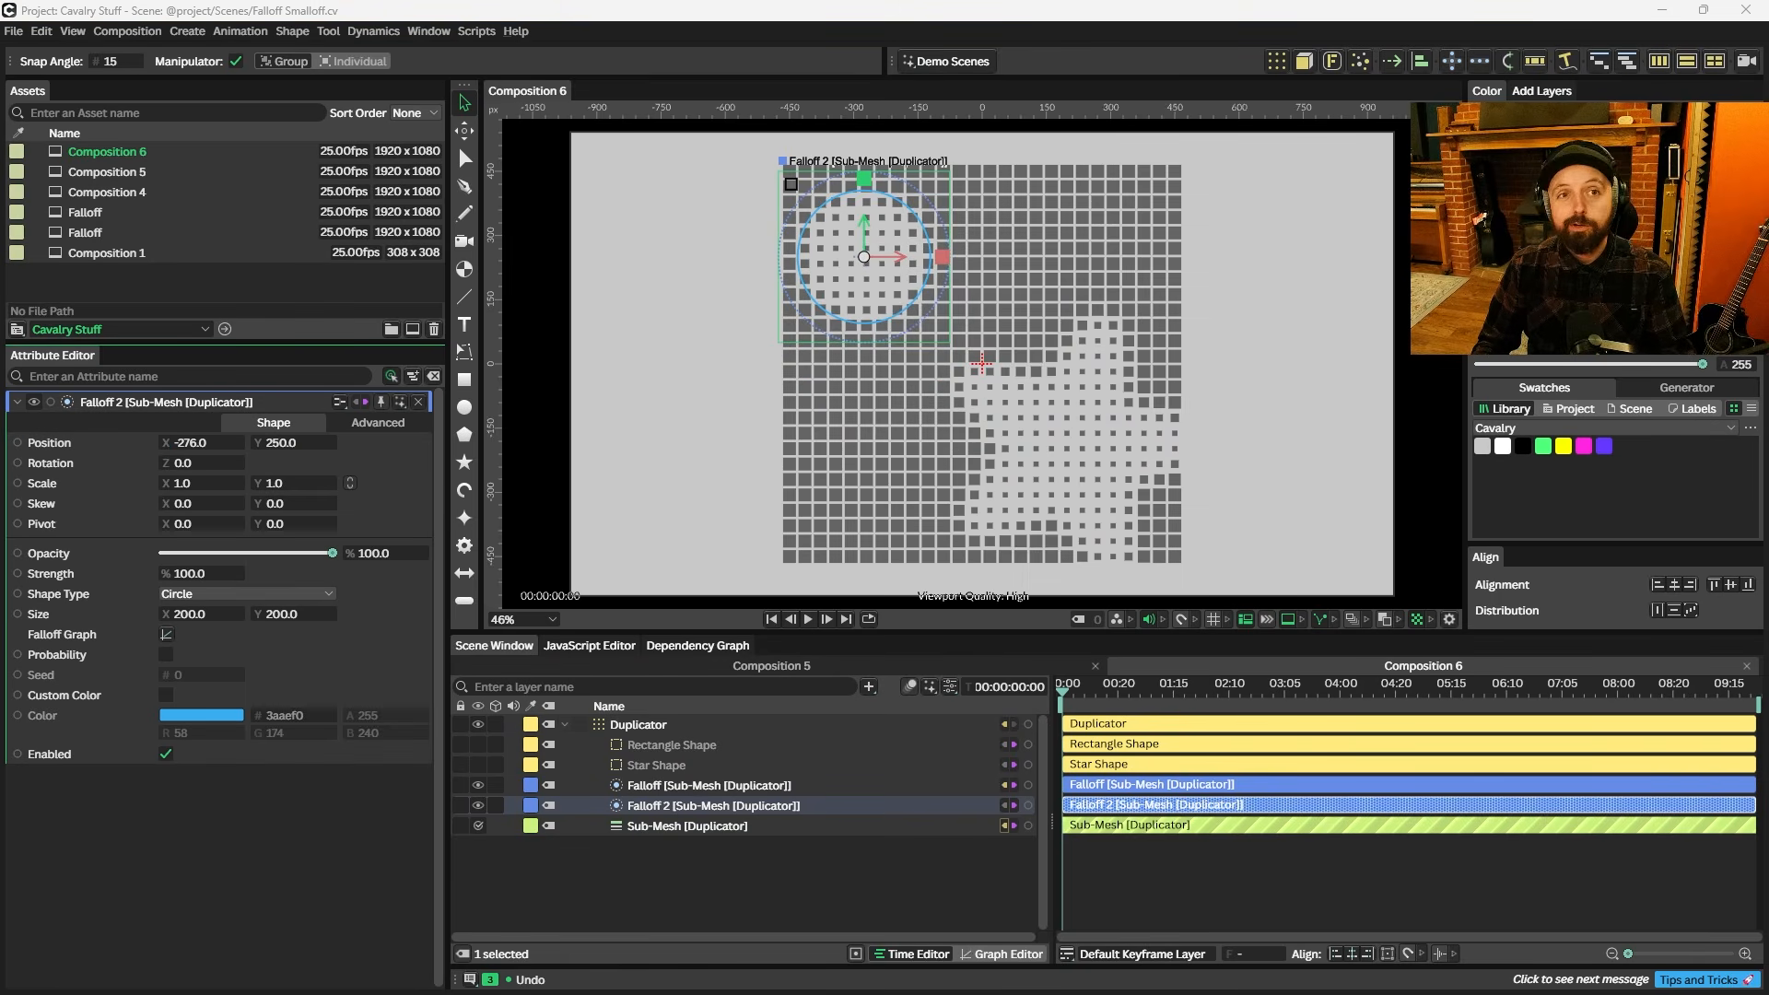
- Delete the second falloff from the Sub-Mesh
click(670, 786)
click(666, 807)
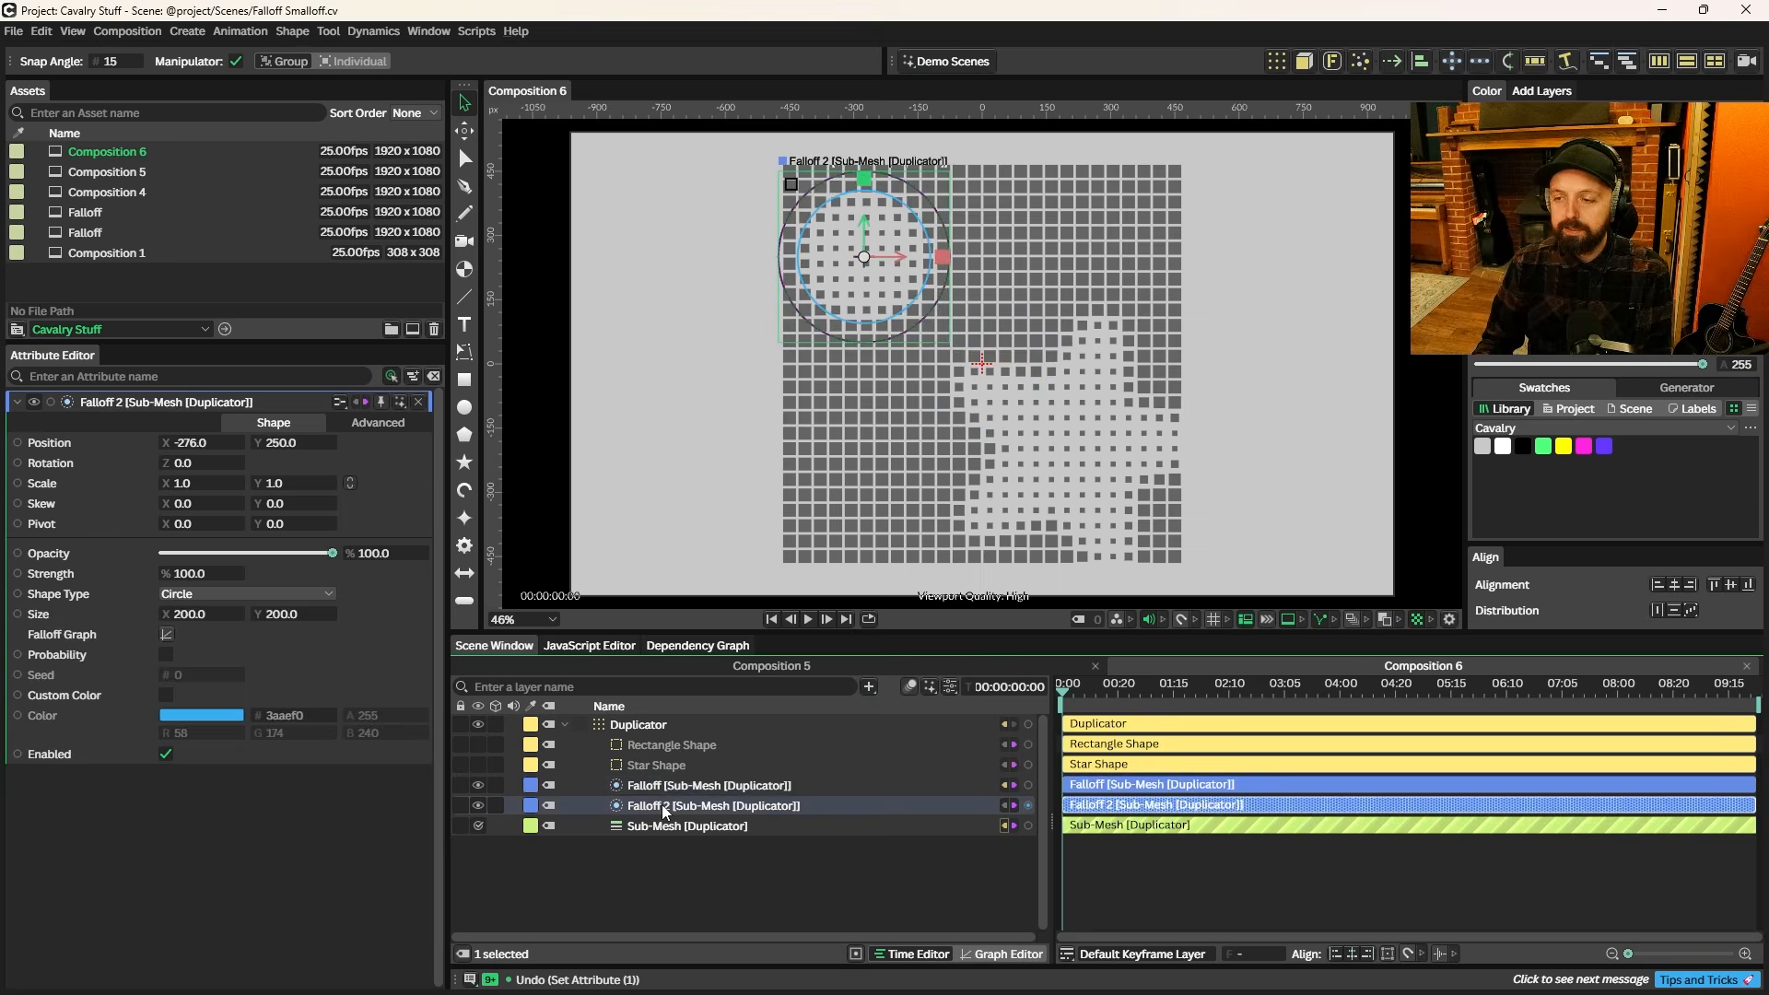
key(Delete)
- Reset the star's rotation to 0 and its position to X 0, Y 0
click(661, 768)
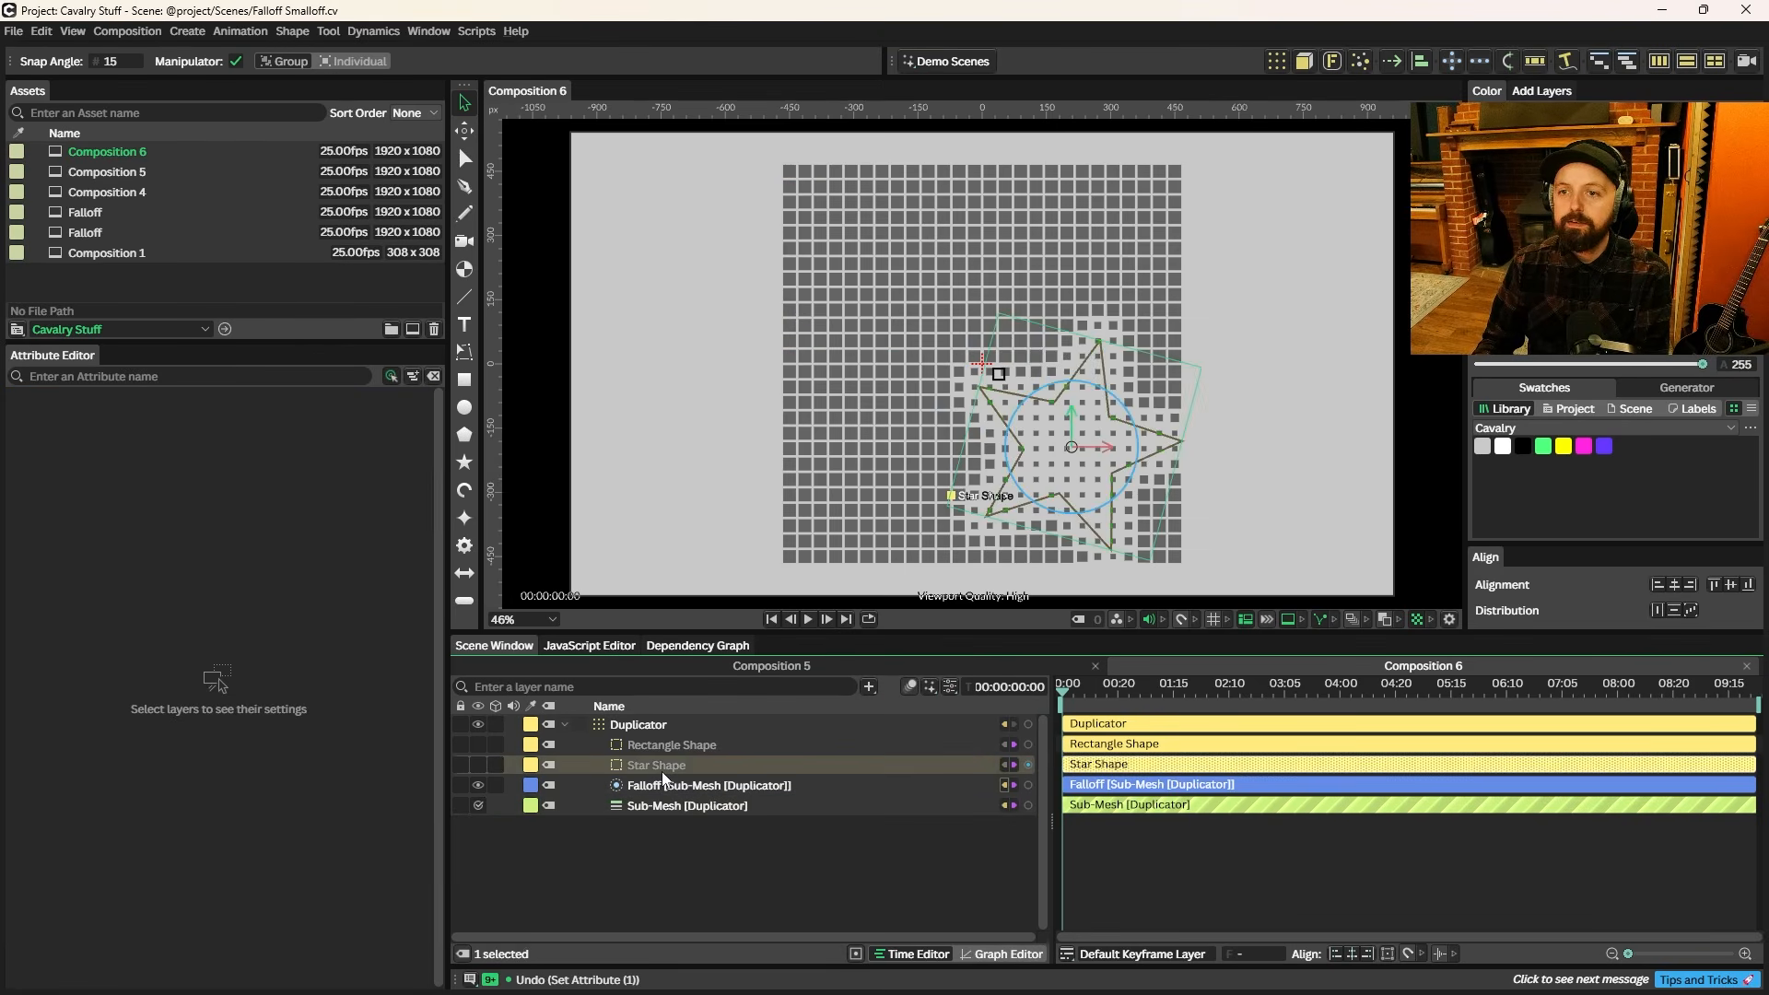
click(203, 462)
text(0)
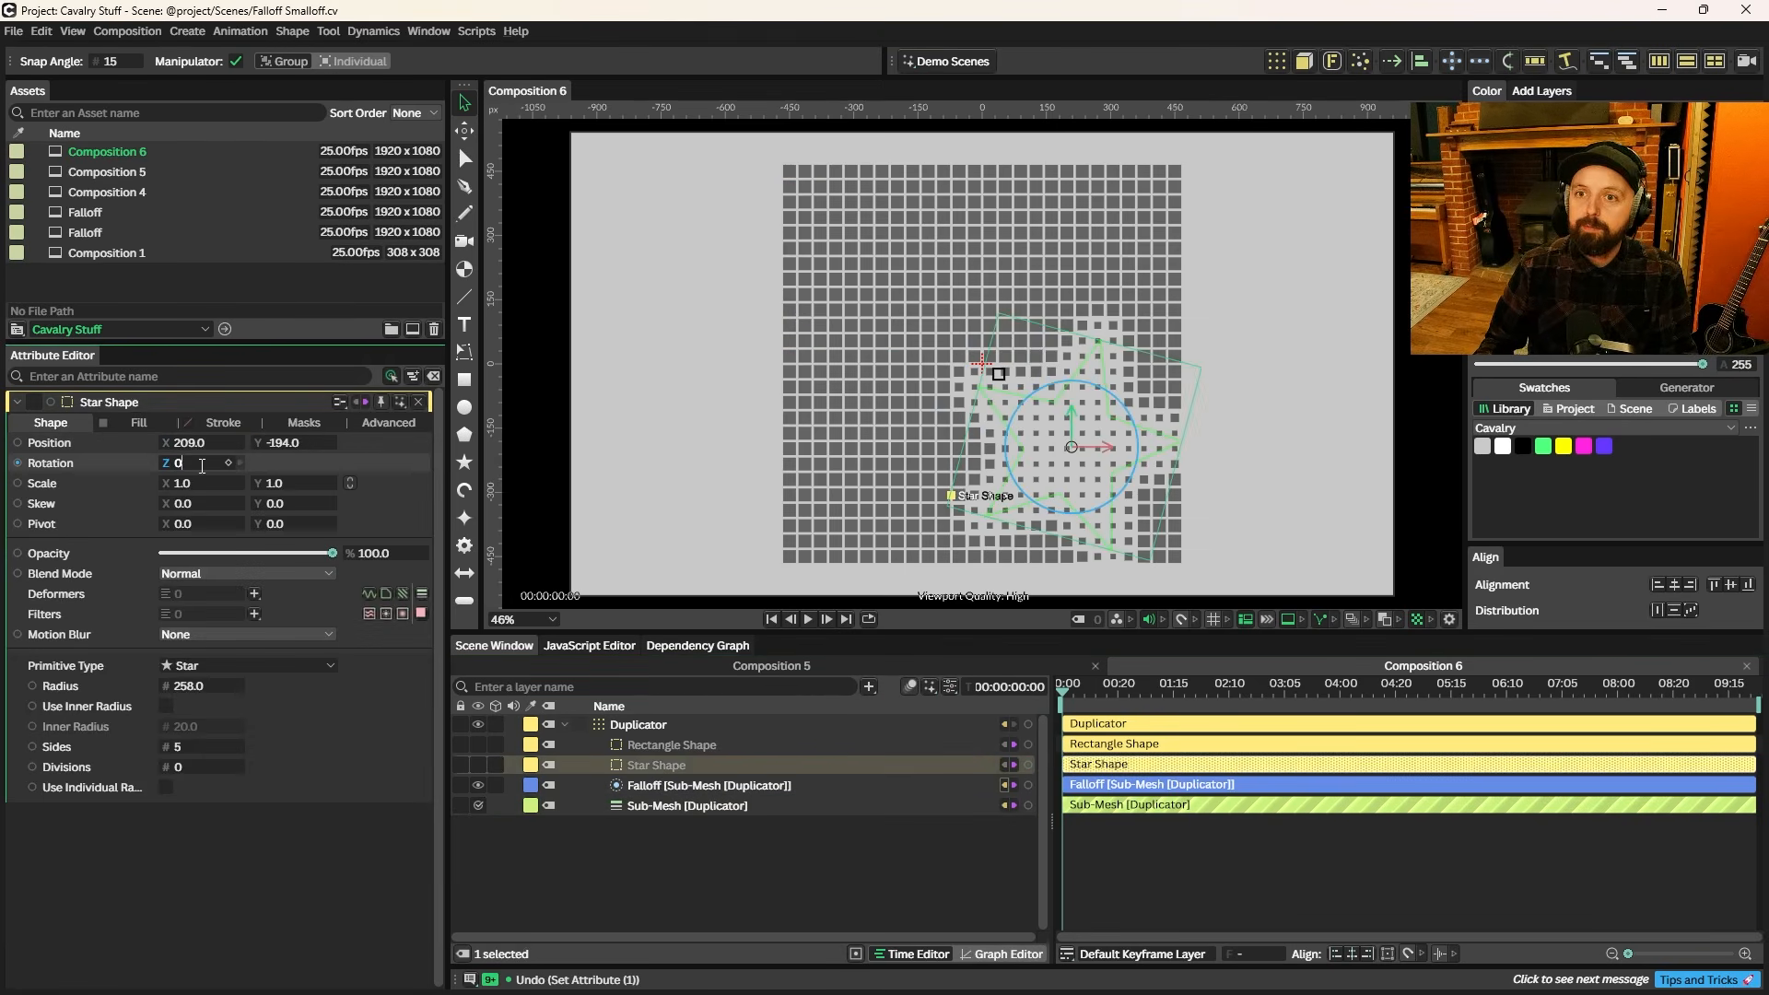
click(201, 442)
text(0)
key(Tab)
text(0)
key(Return)
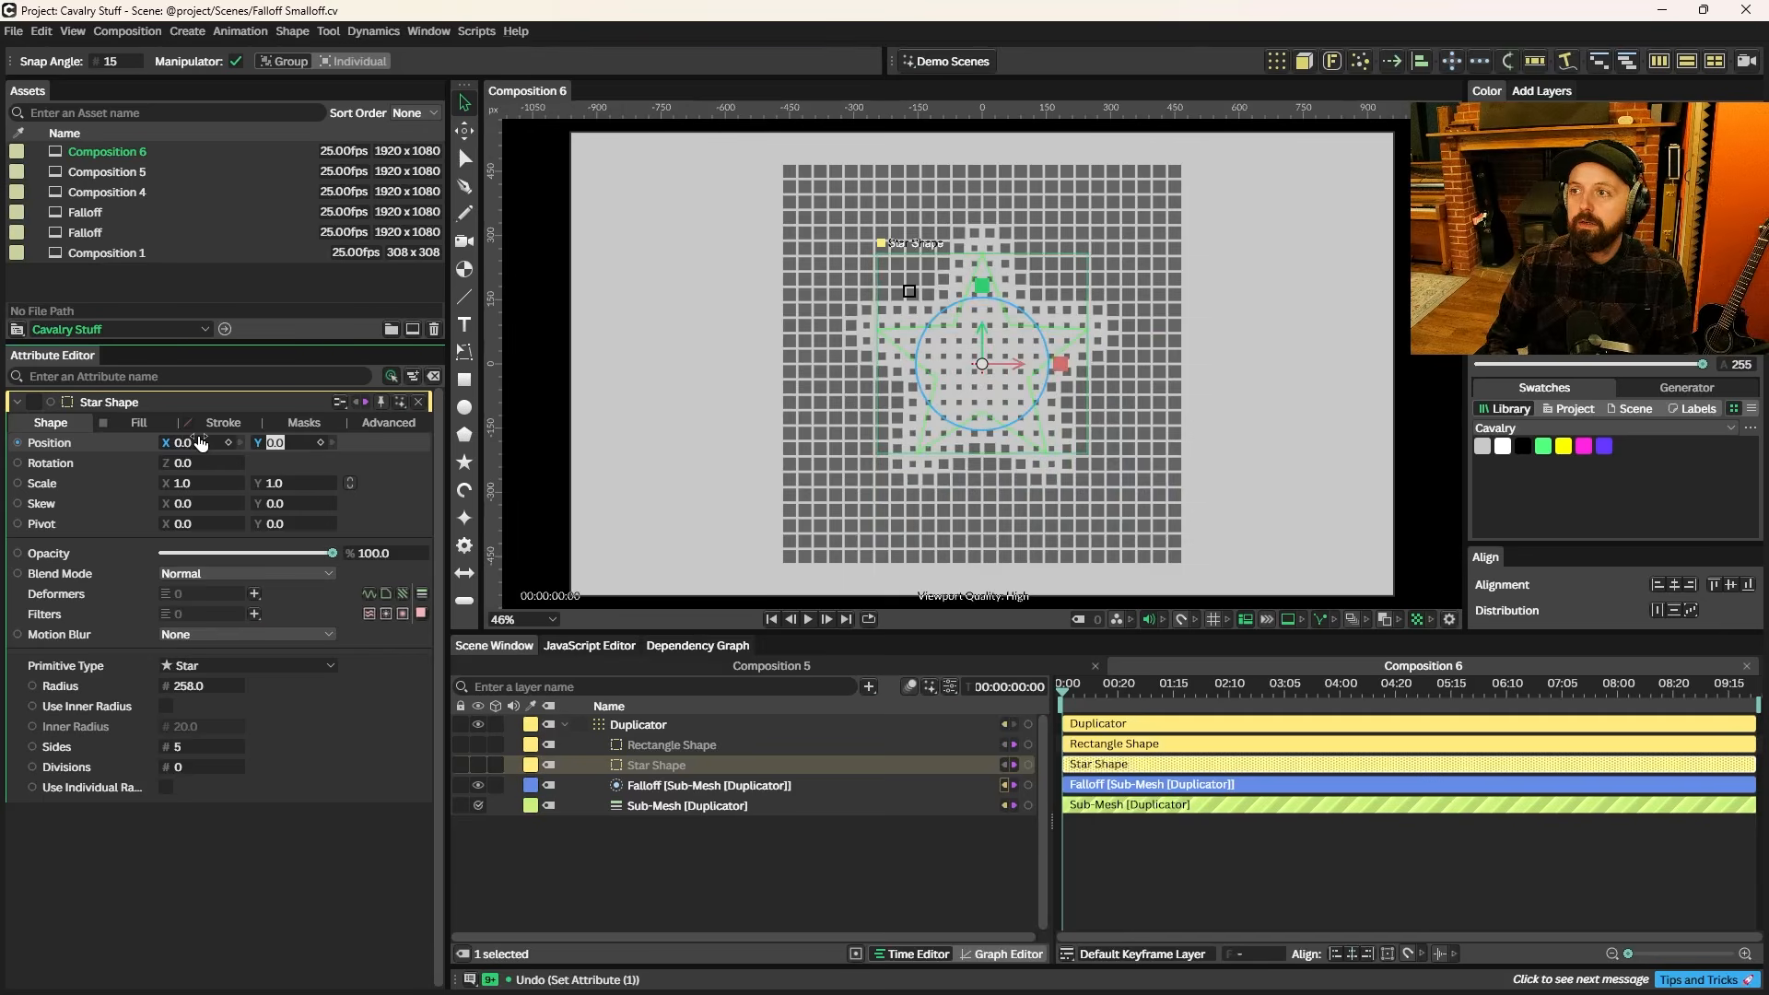
- Set the Sub-Mesh's scale to 1.0 in X and Y
click(698, 808)
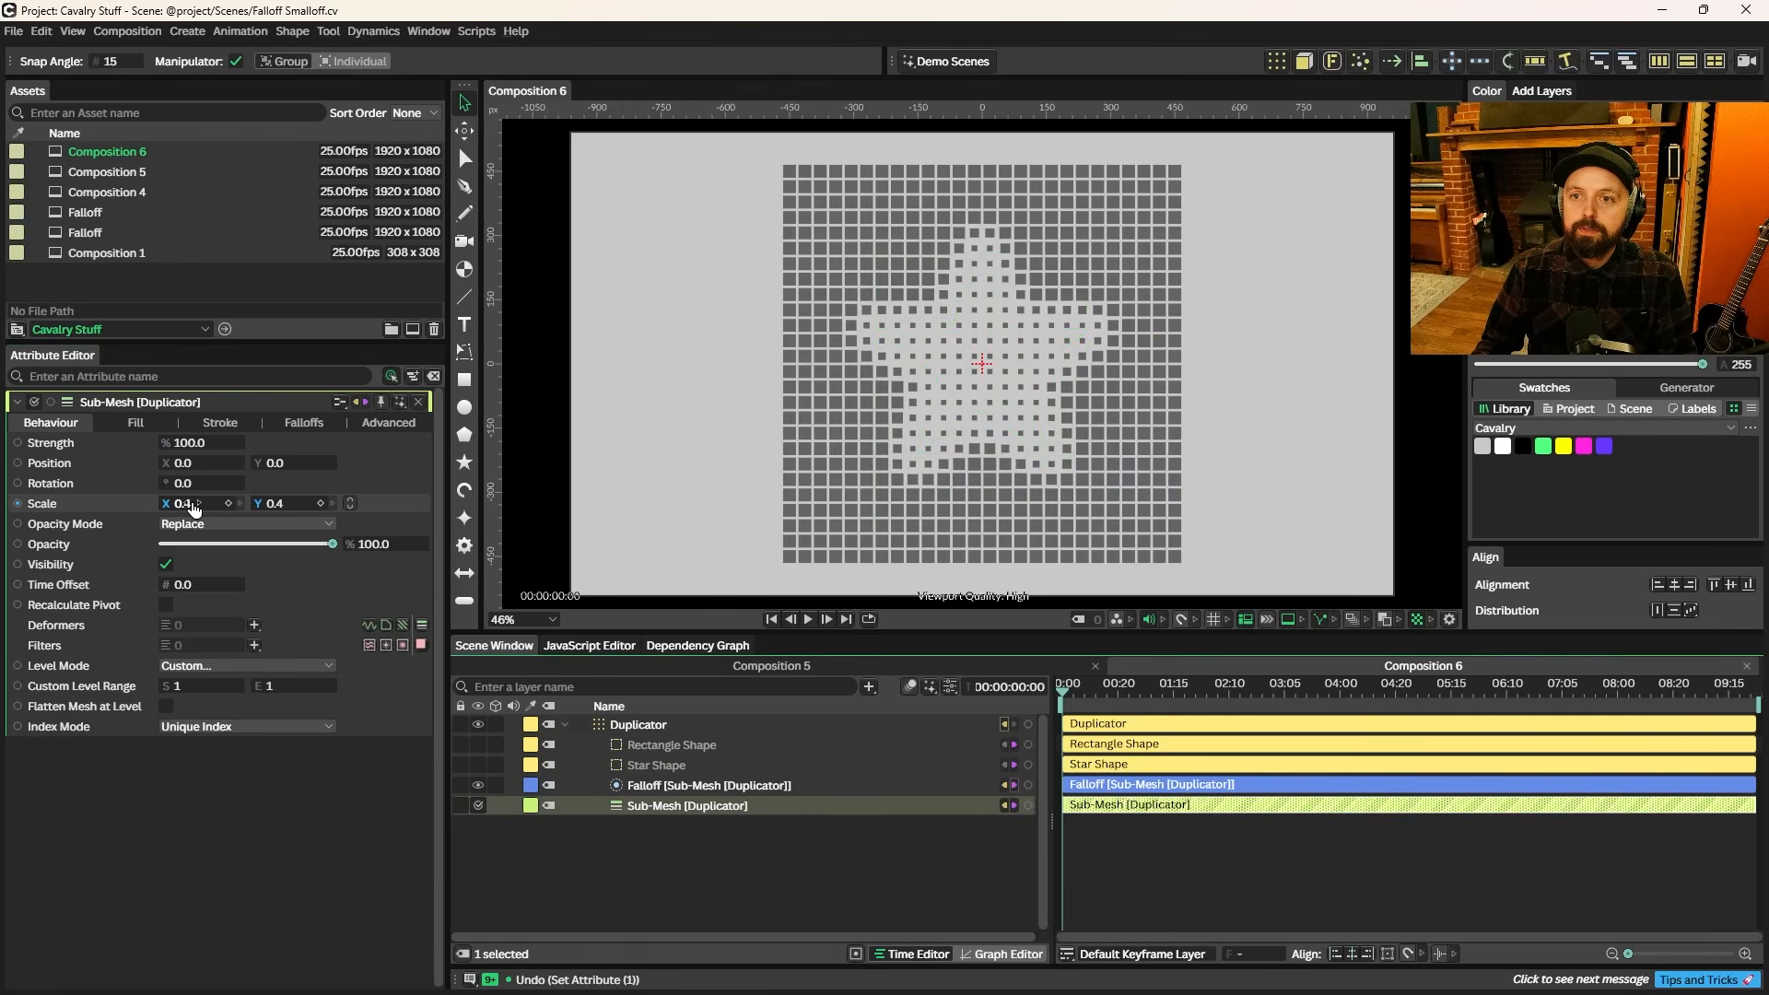
click(213, 504)
drag(209, 504, 207, 504)
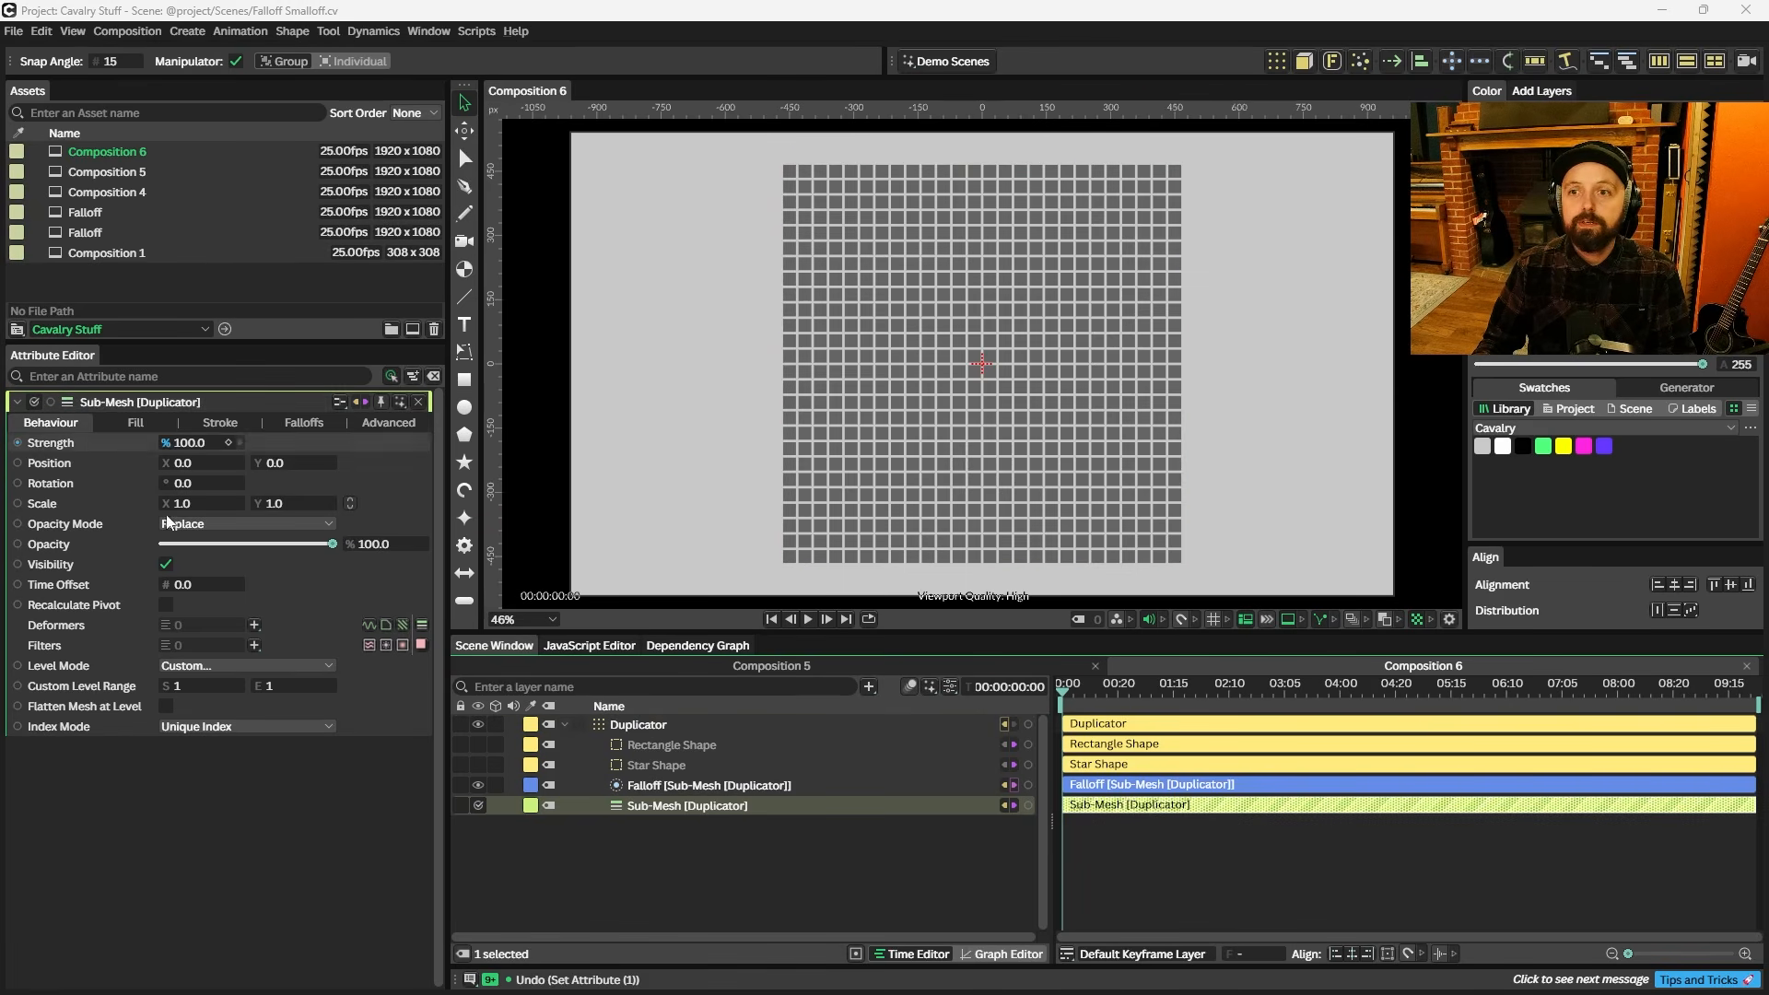
- Add a Color Material Override to the Sub-Mesh's fill overrides
click(124, 423)
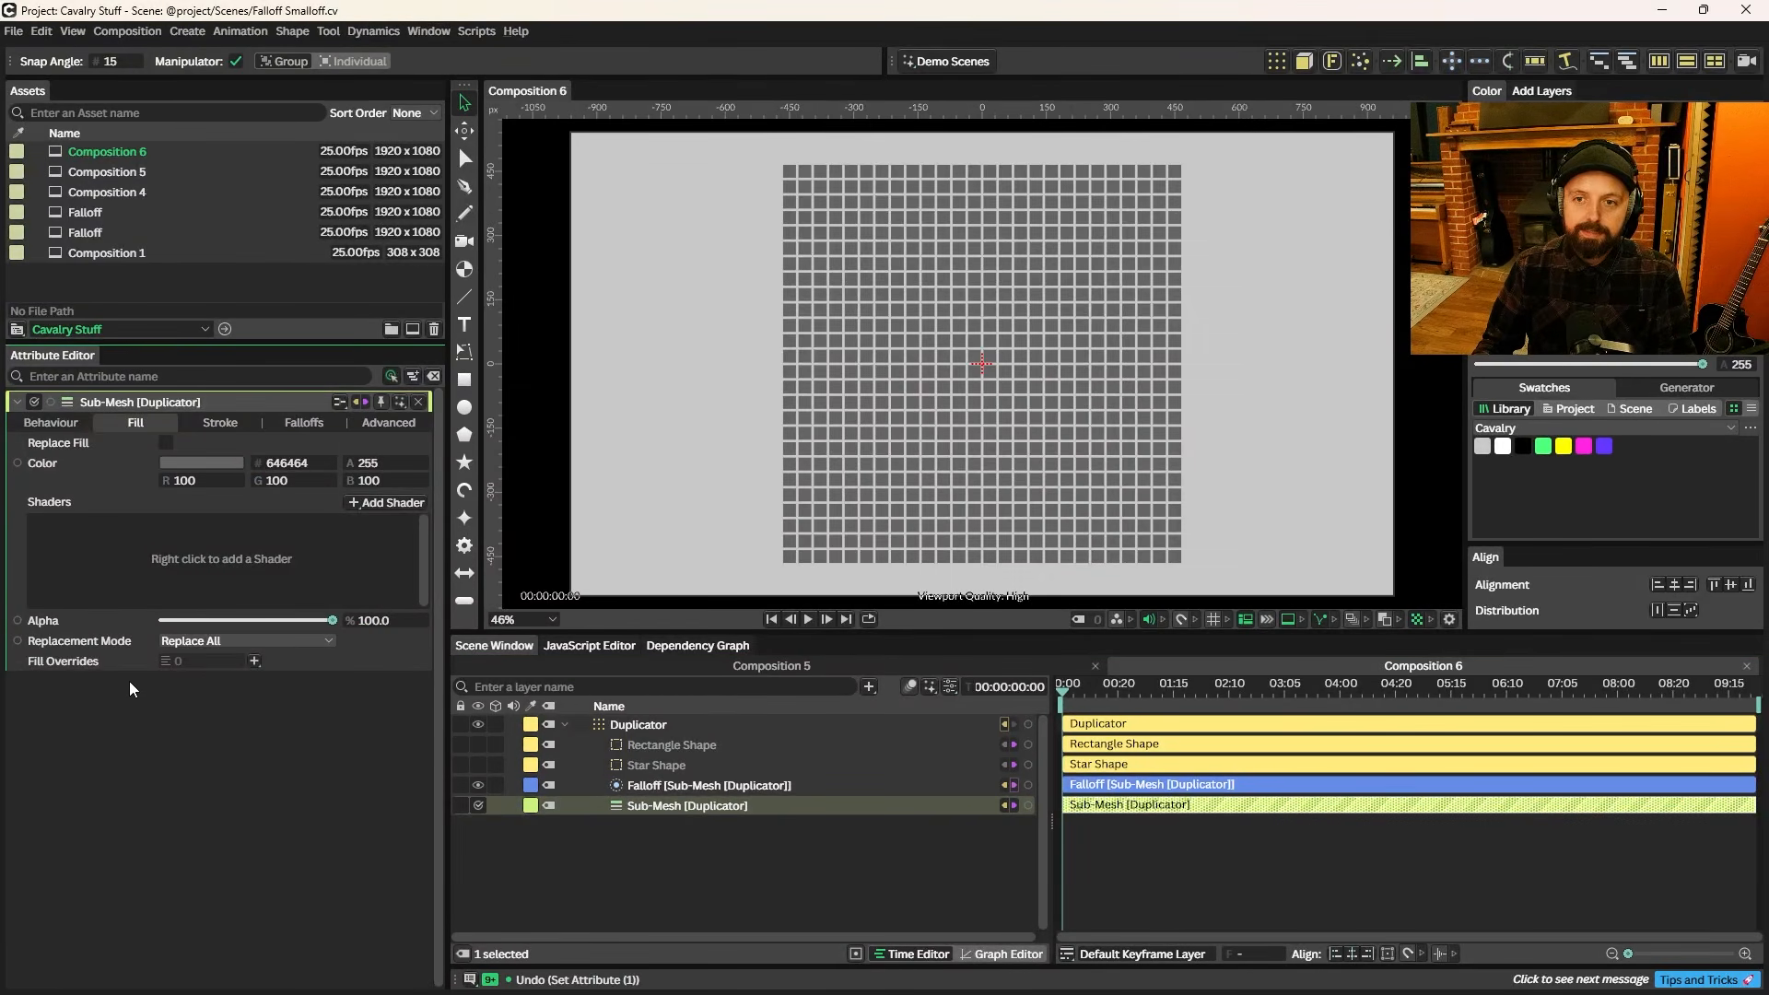
click(255, 661)
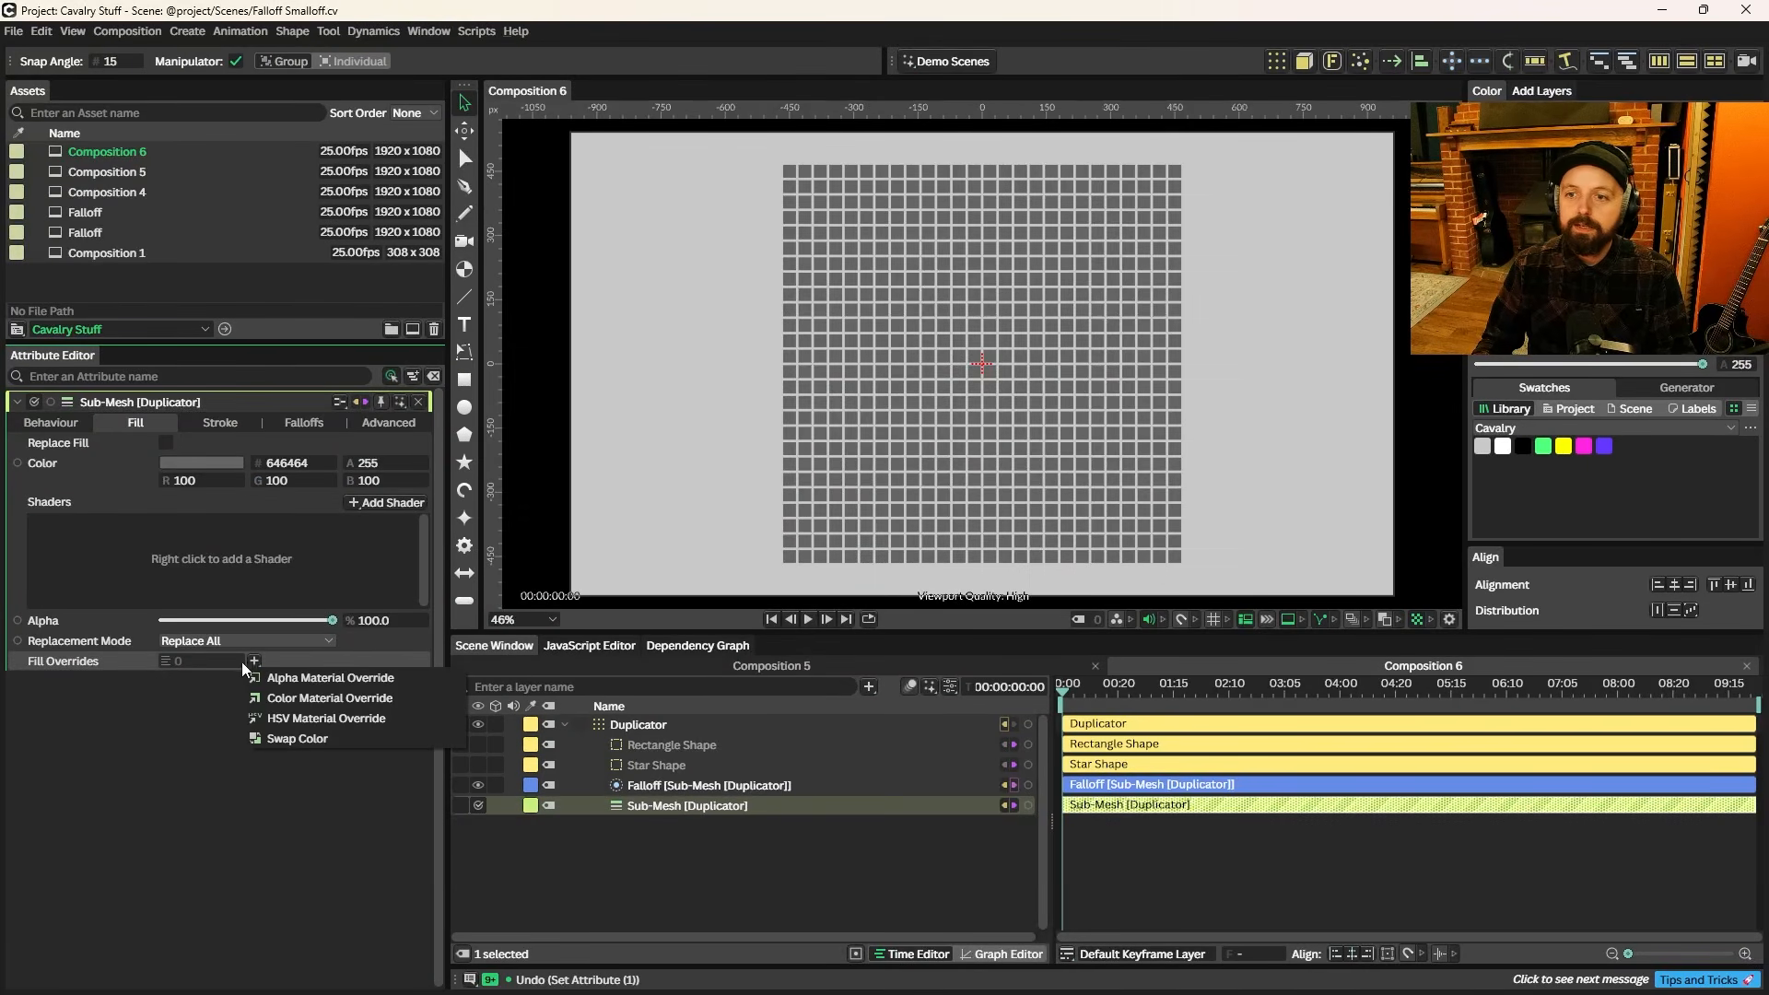
click(311, 699)
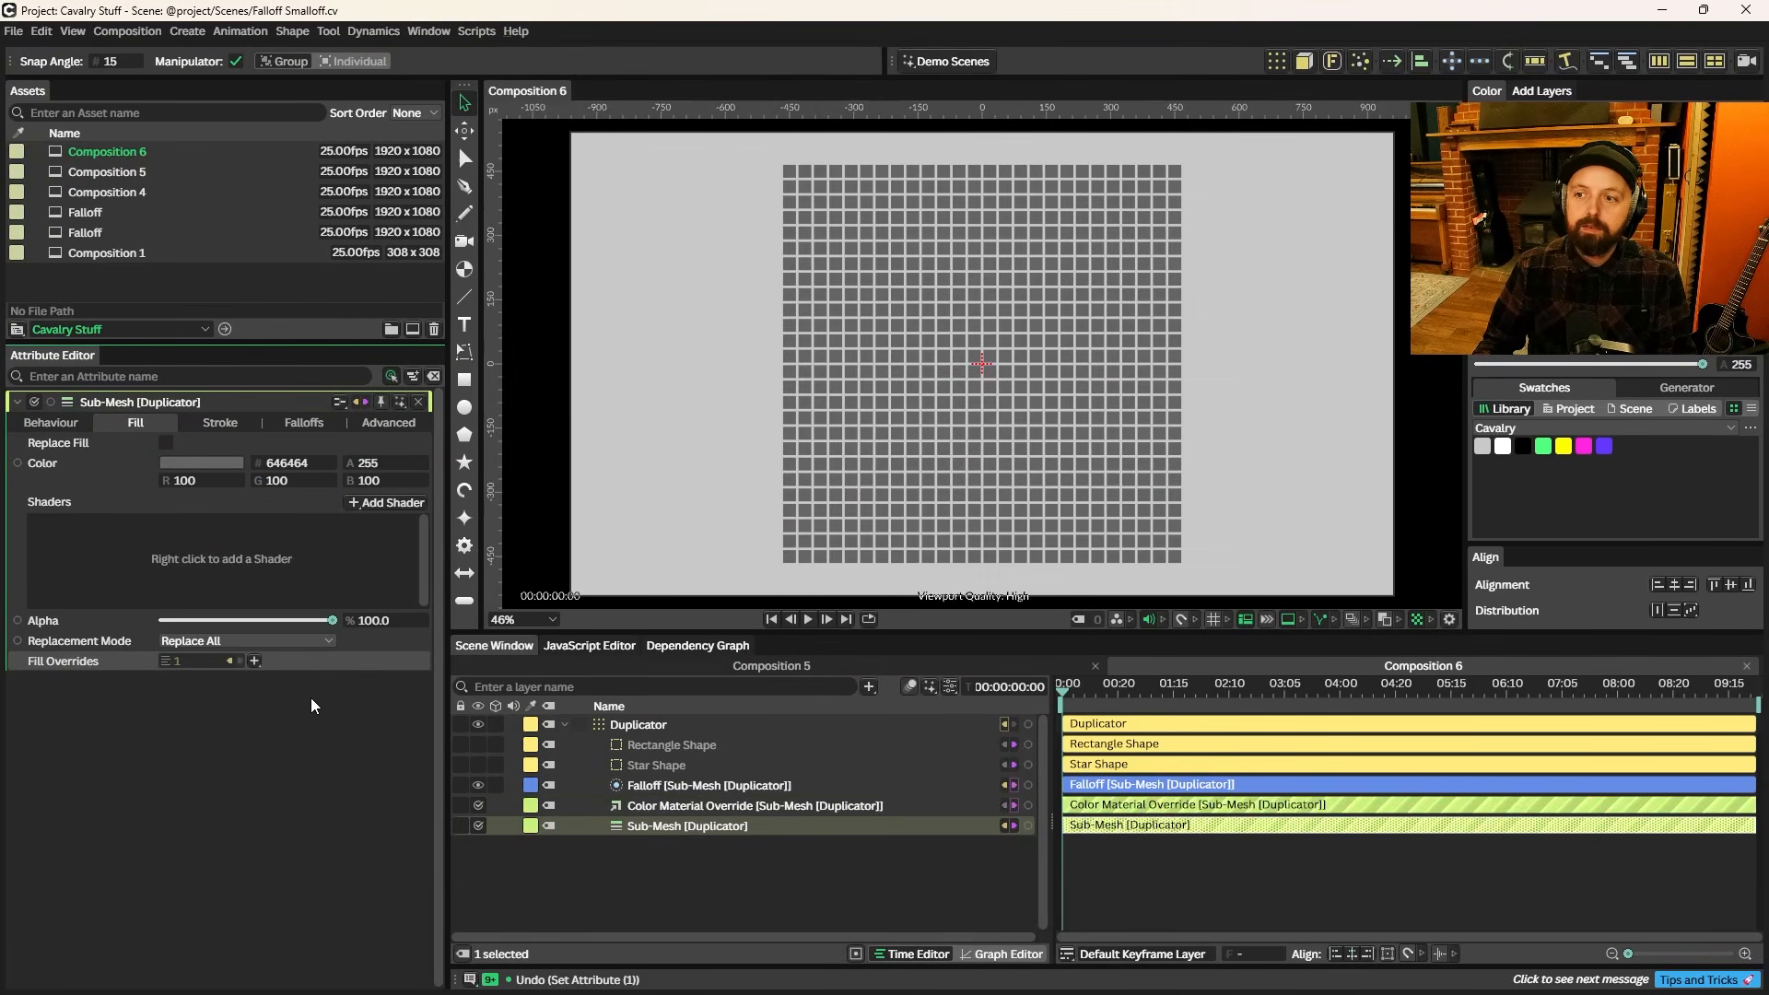
- Set the Color Material Override's color to red, ff0000
click(660, 807)
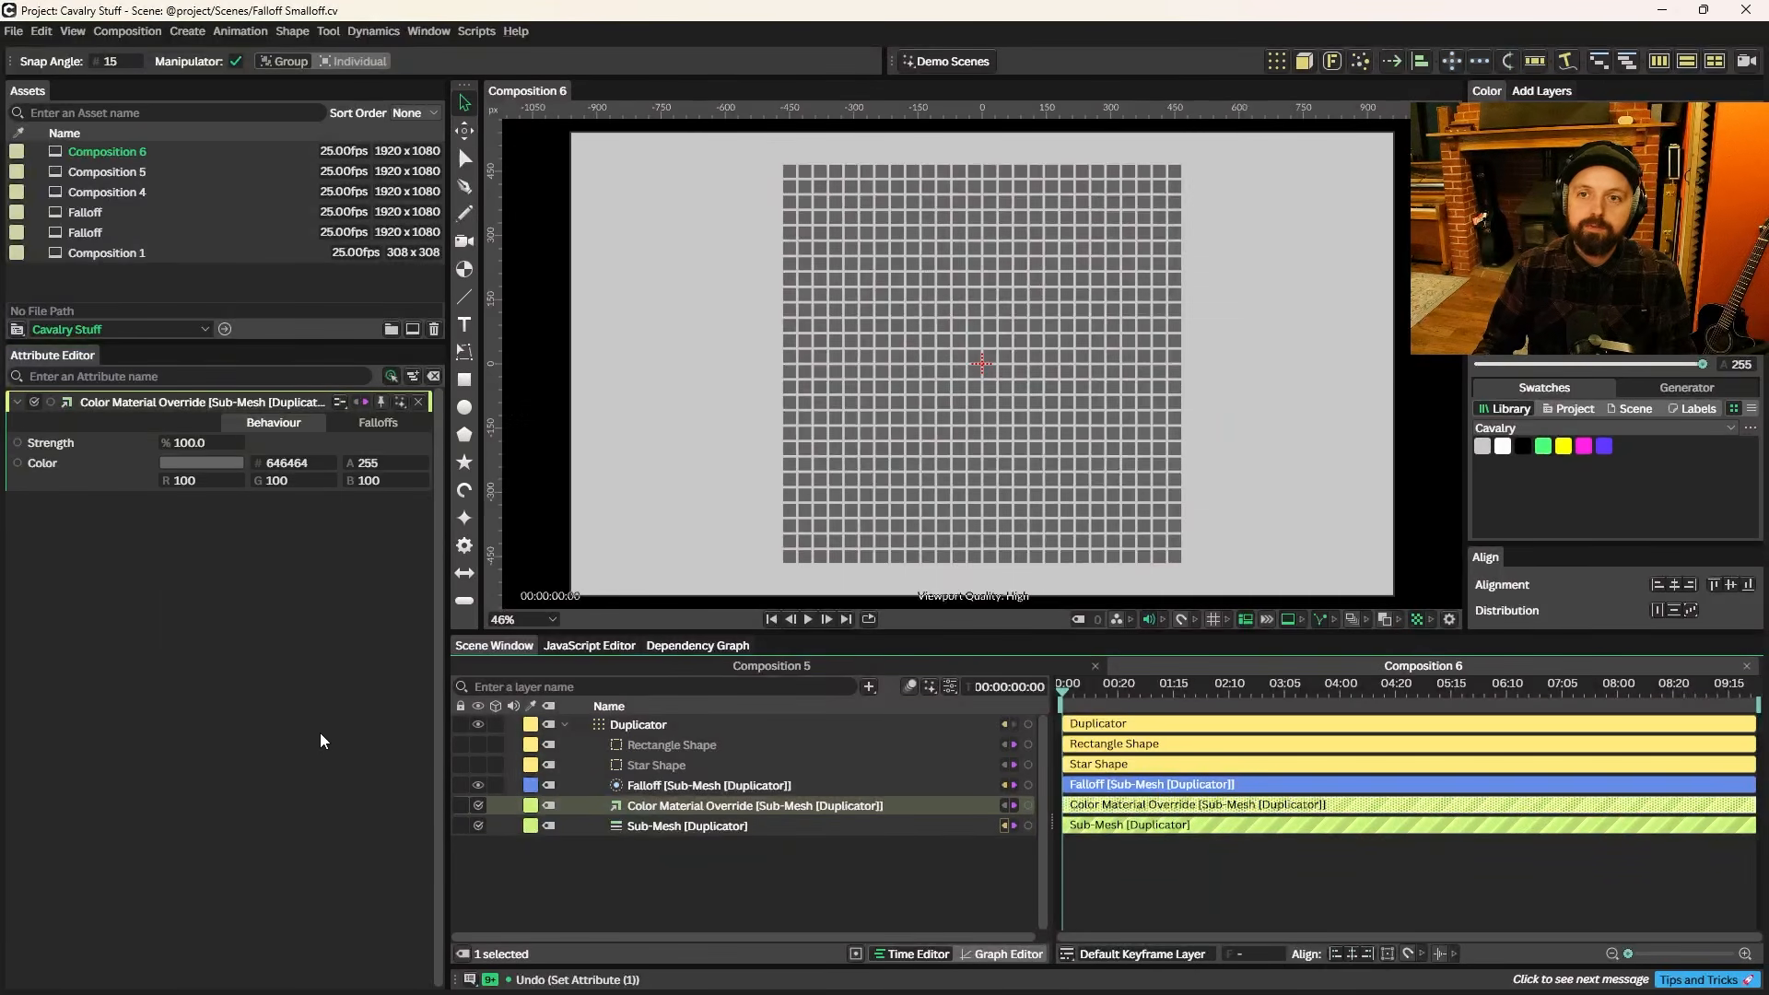
click(201, 462)
mouse_move(235, 307)
mouse_down()
mouse_move(225, 280)
mouse_move(256, 313)
mouse_up()
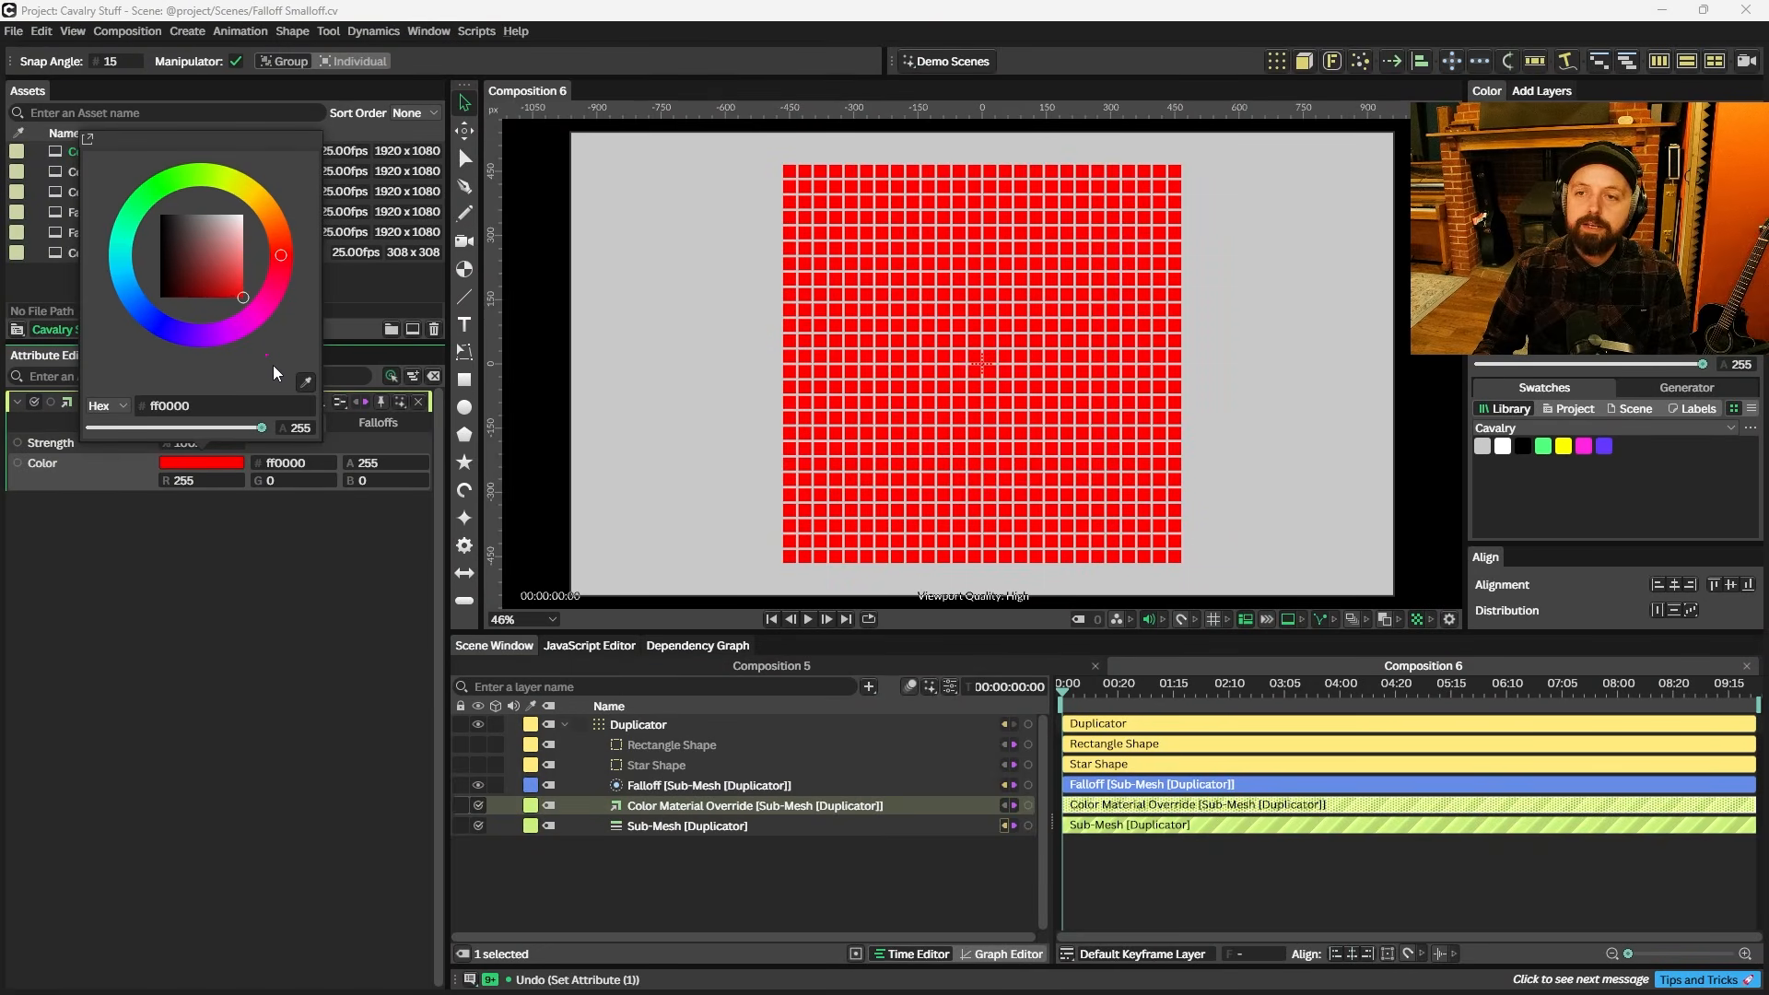
click(273, 582)
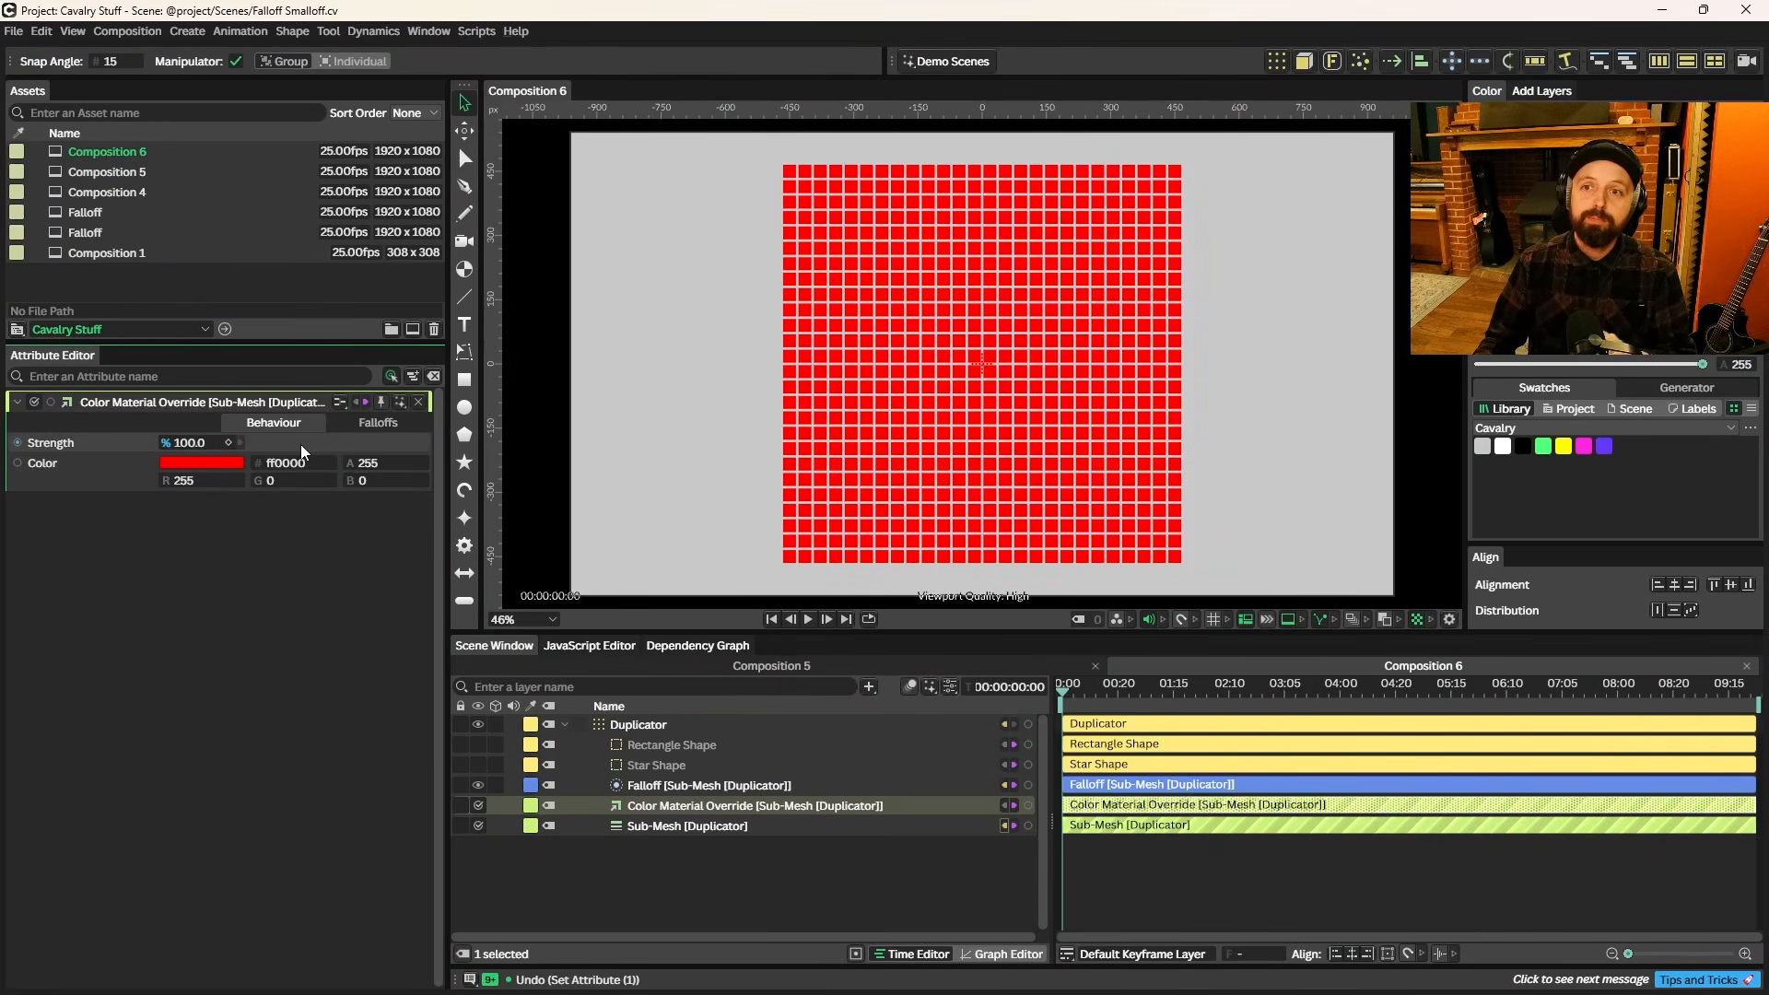
- Assign the existing star-shaped falloff to the Color Material Override and rotate the star to 62
click(379, 423)
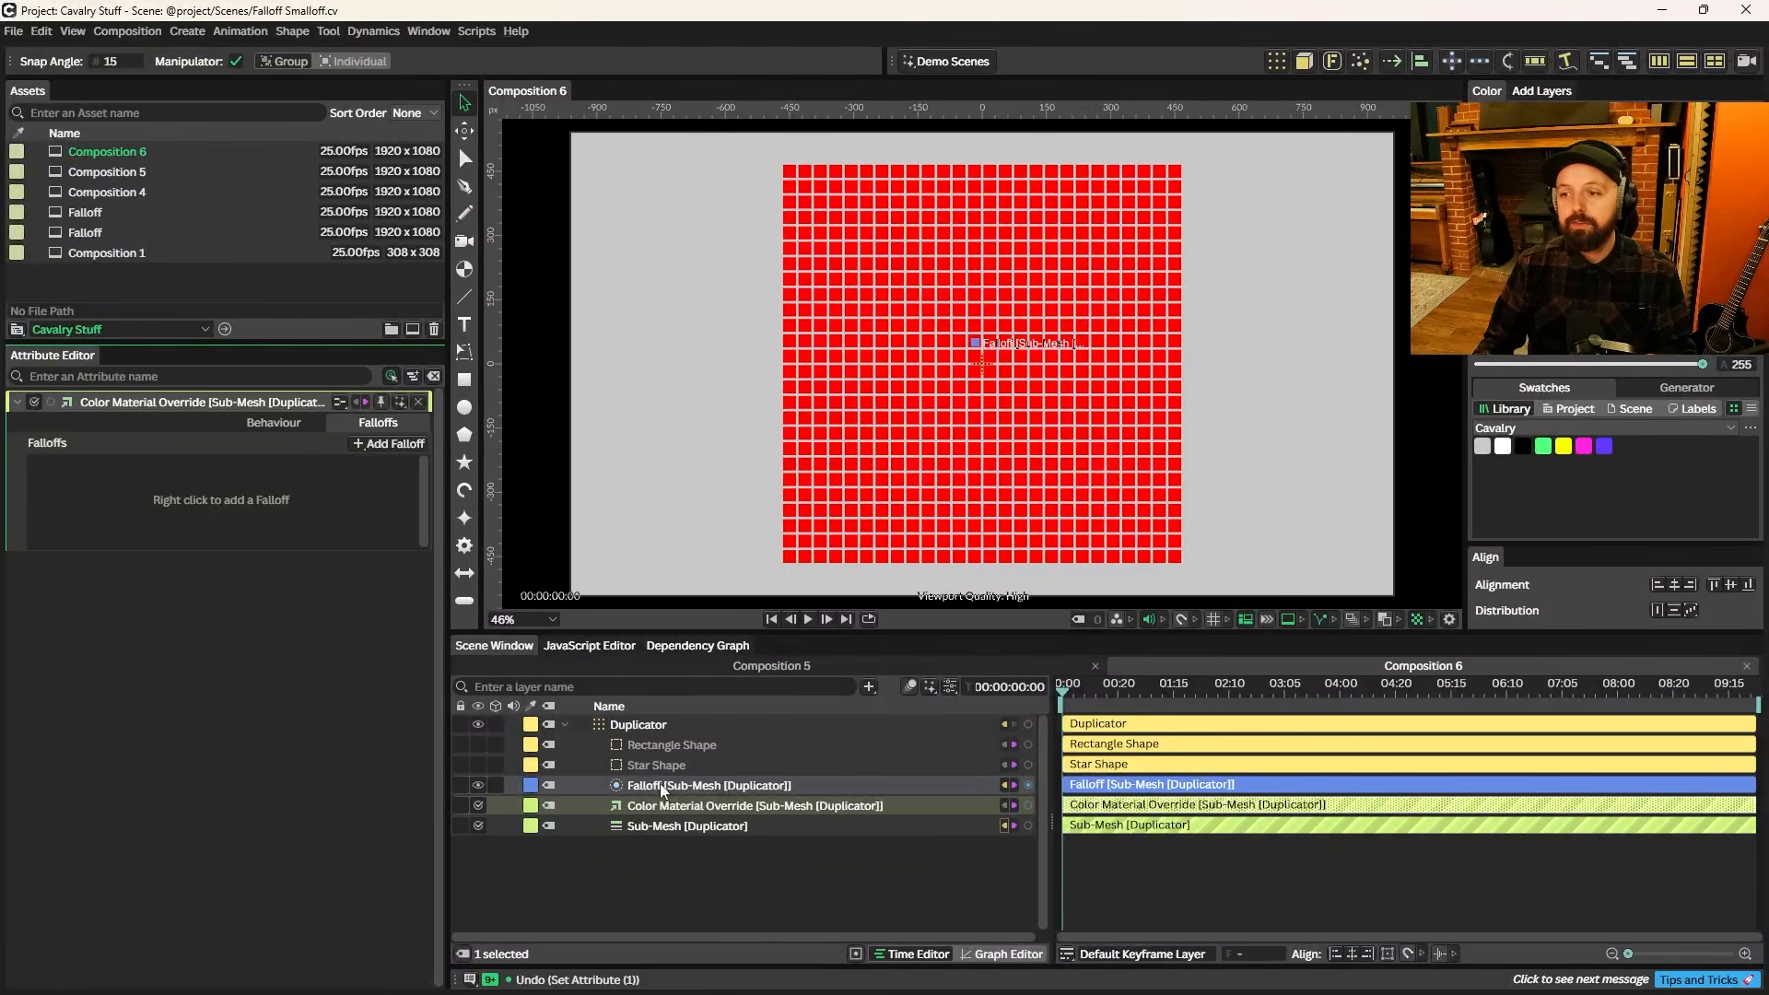
drag(662, 785, 195, 483)
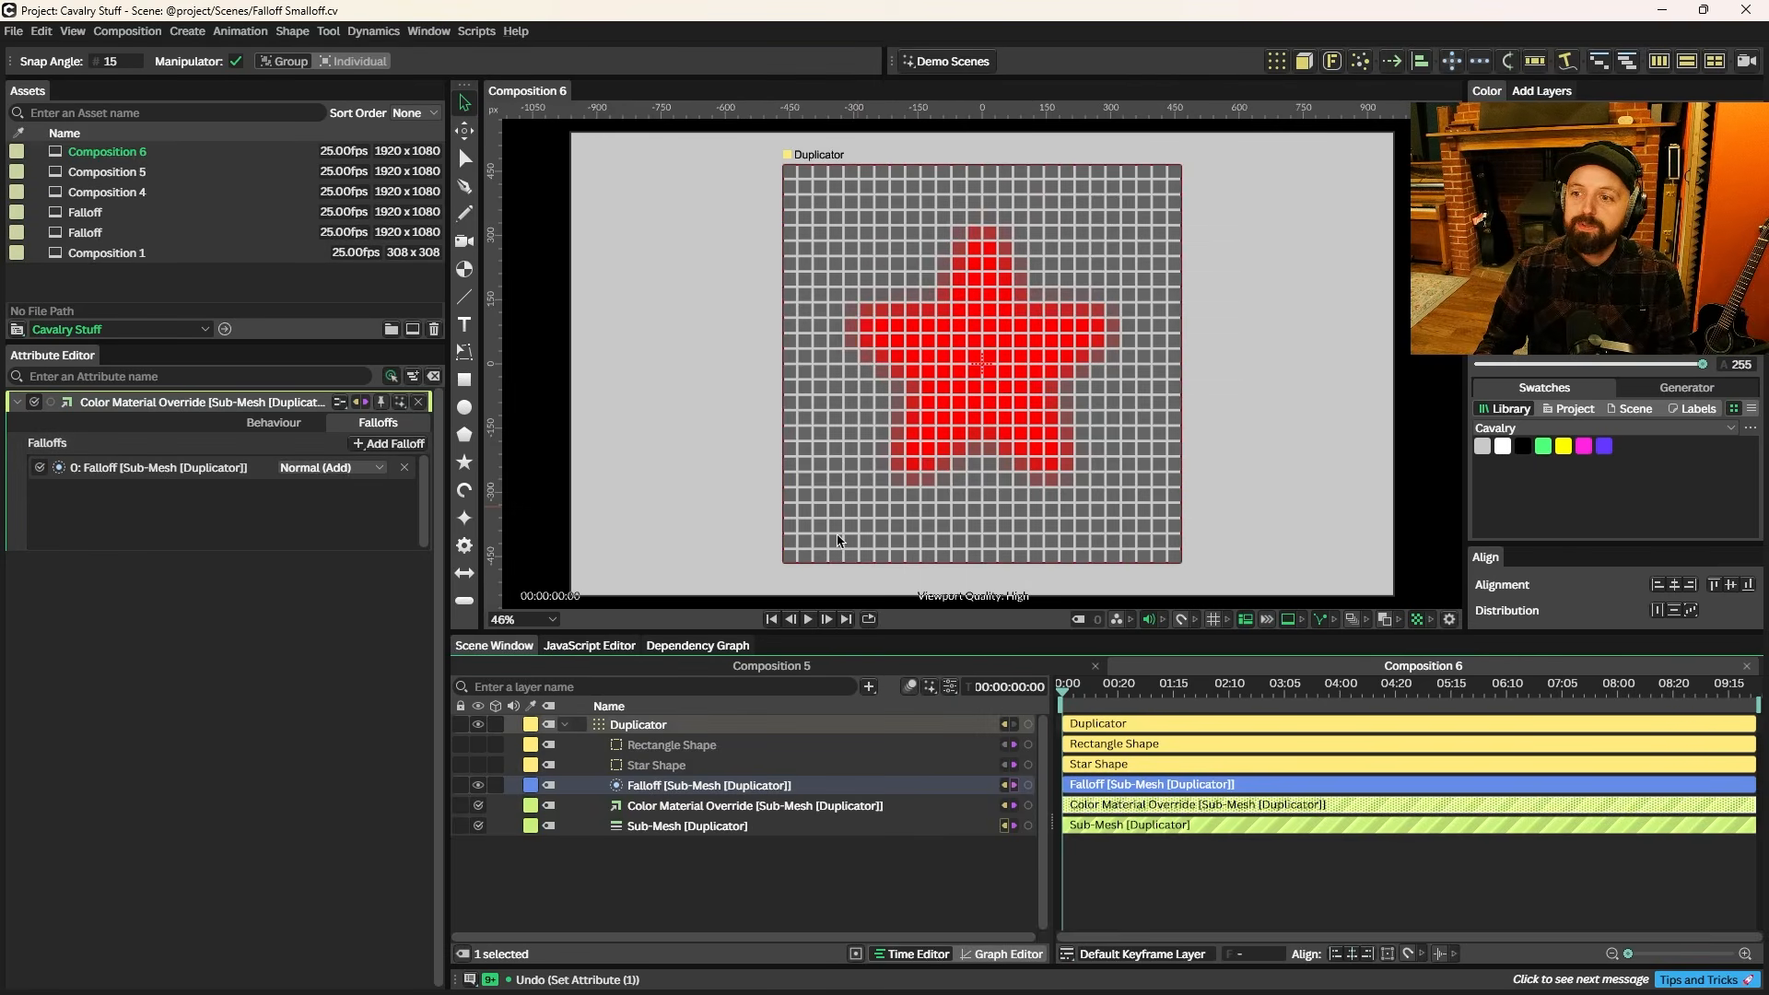
click(676, 765)
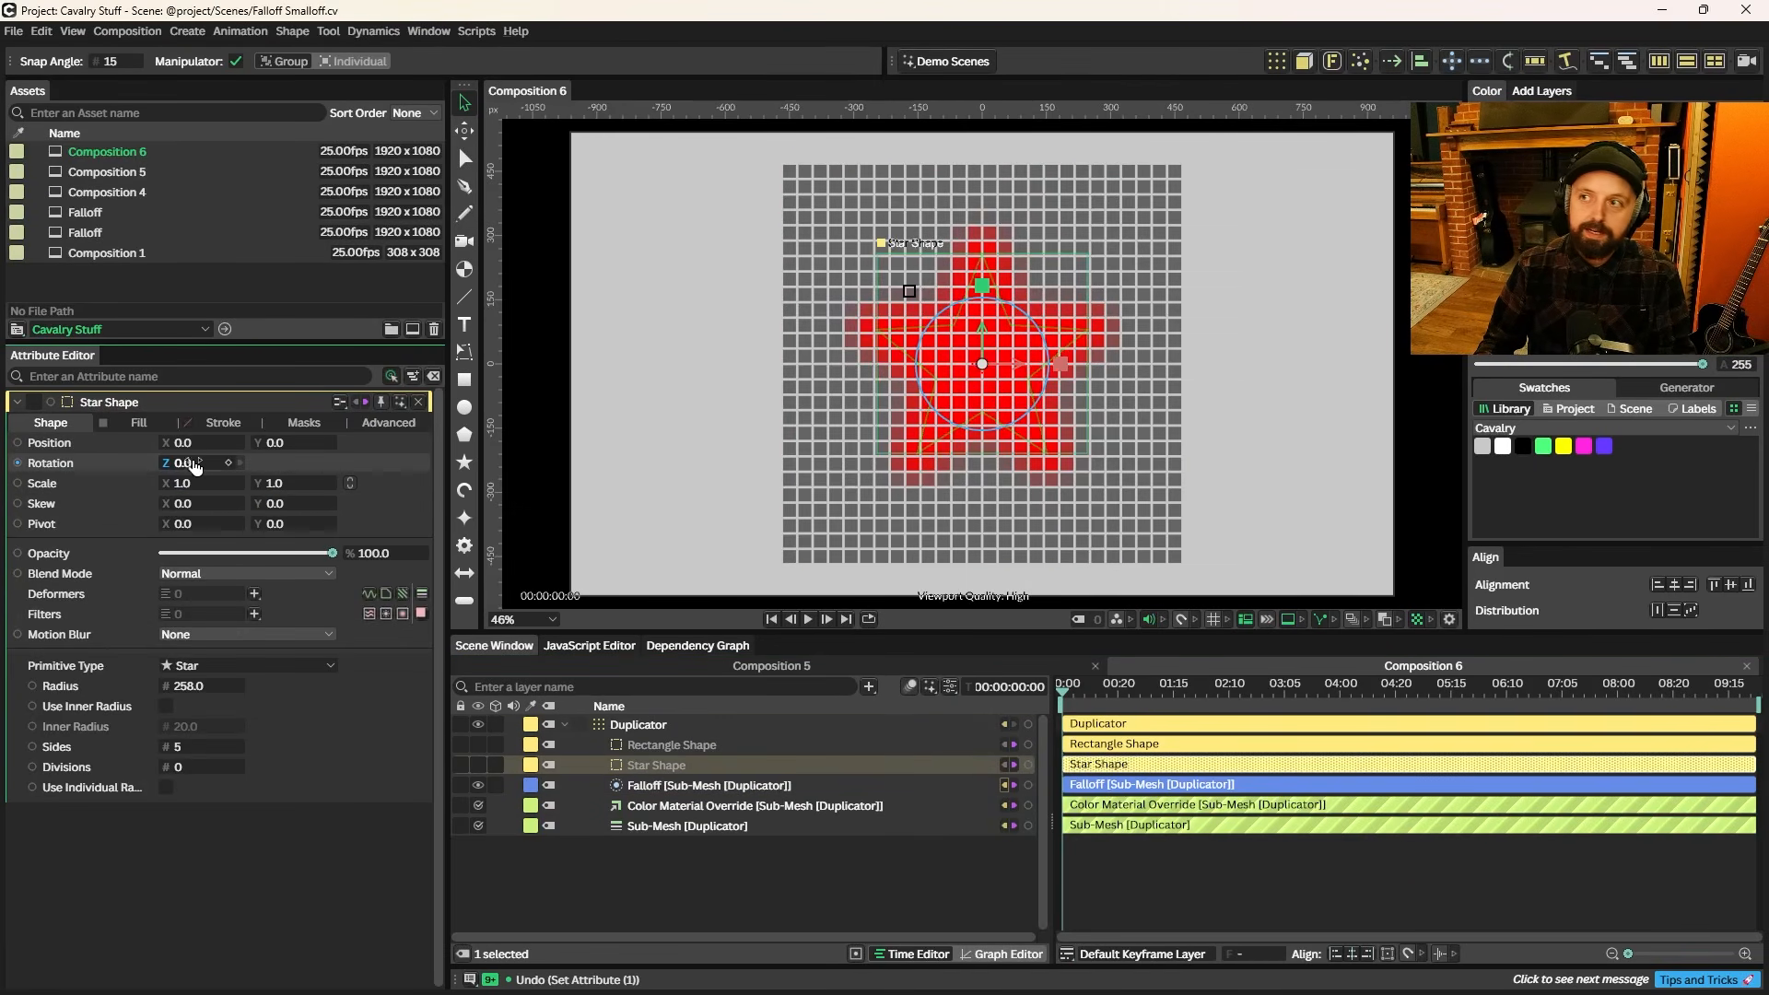
drag(193, 465, 251, 466)
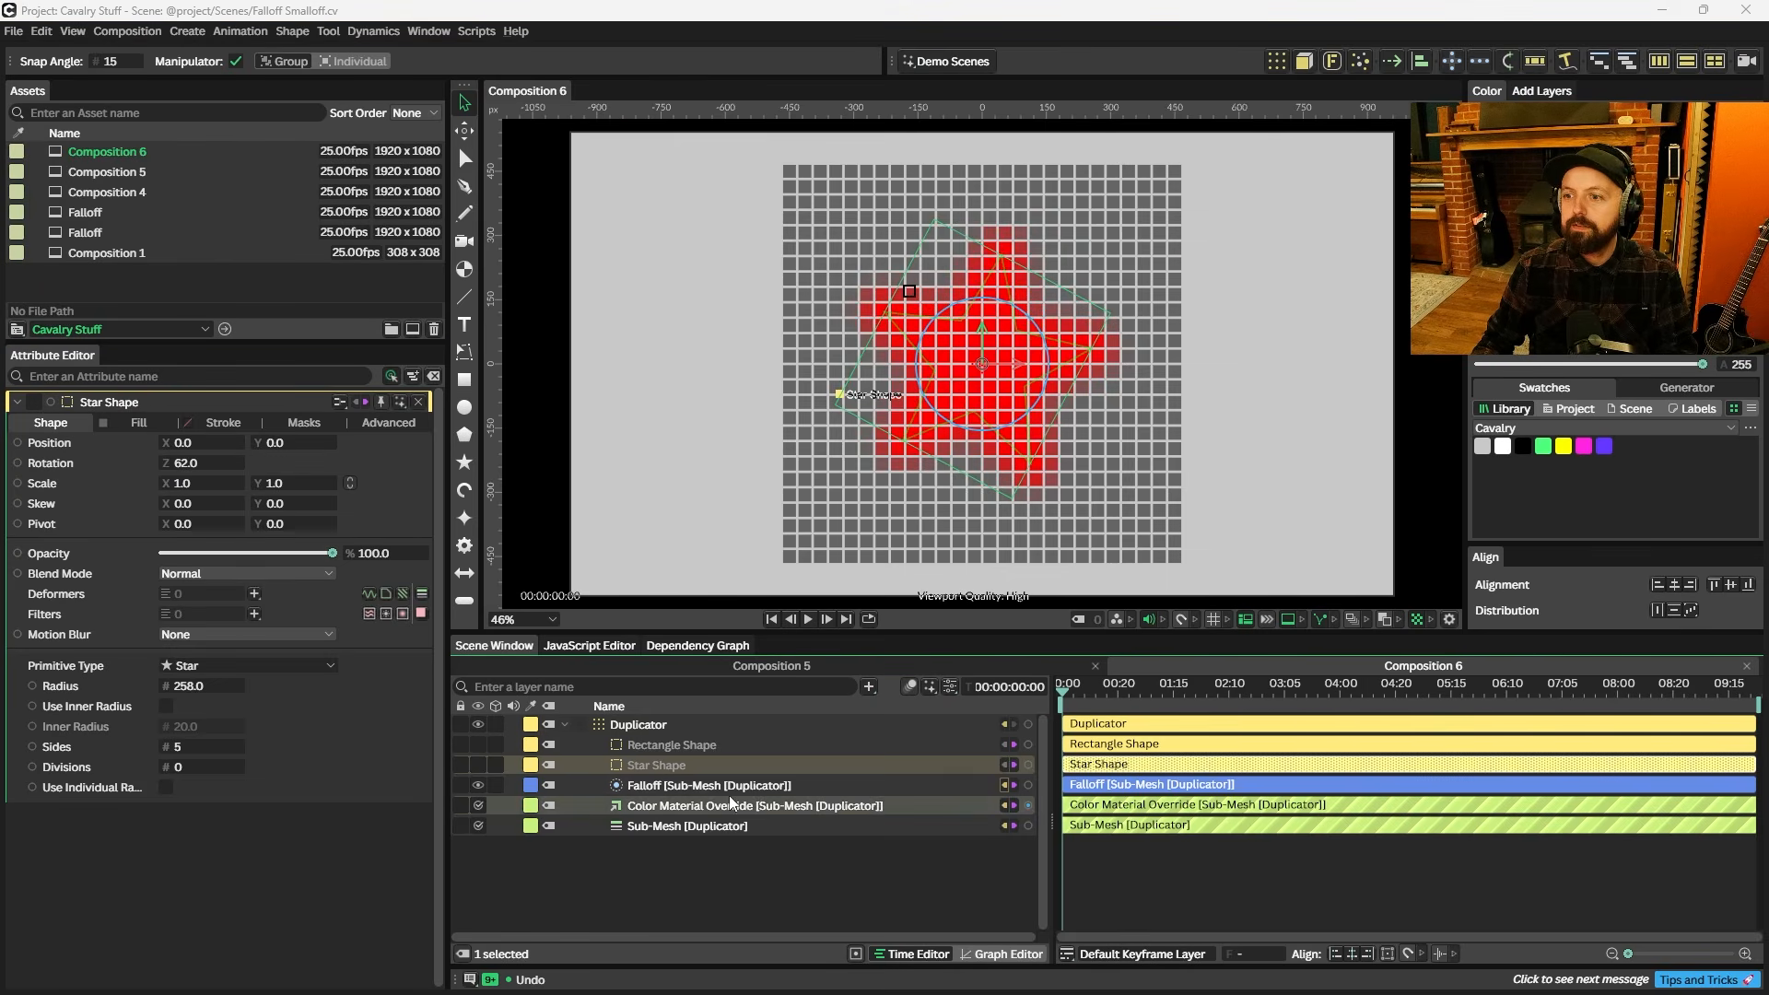
- Enable Replace Fill on the Sub-Mesh and set its fill color to blue, 0007ff
click(668, 827)
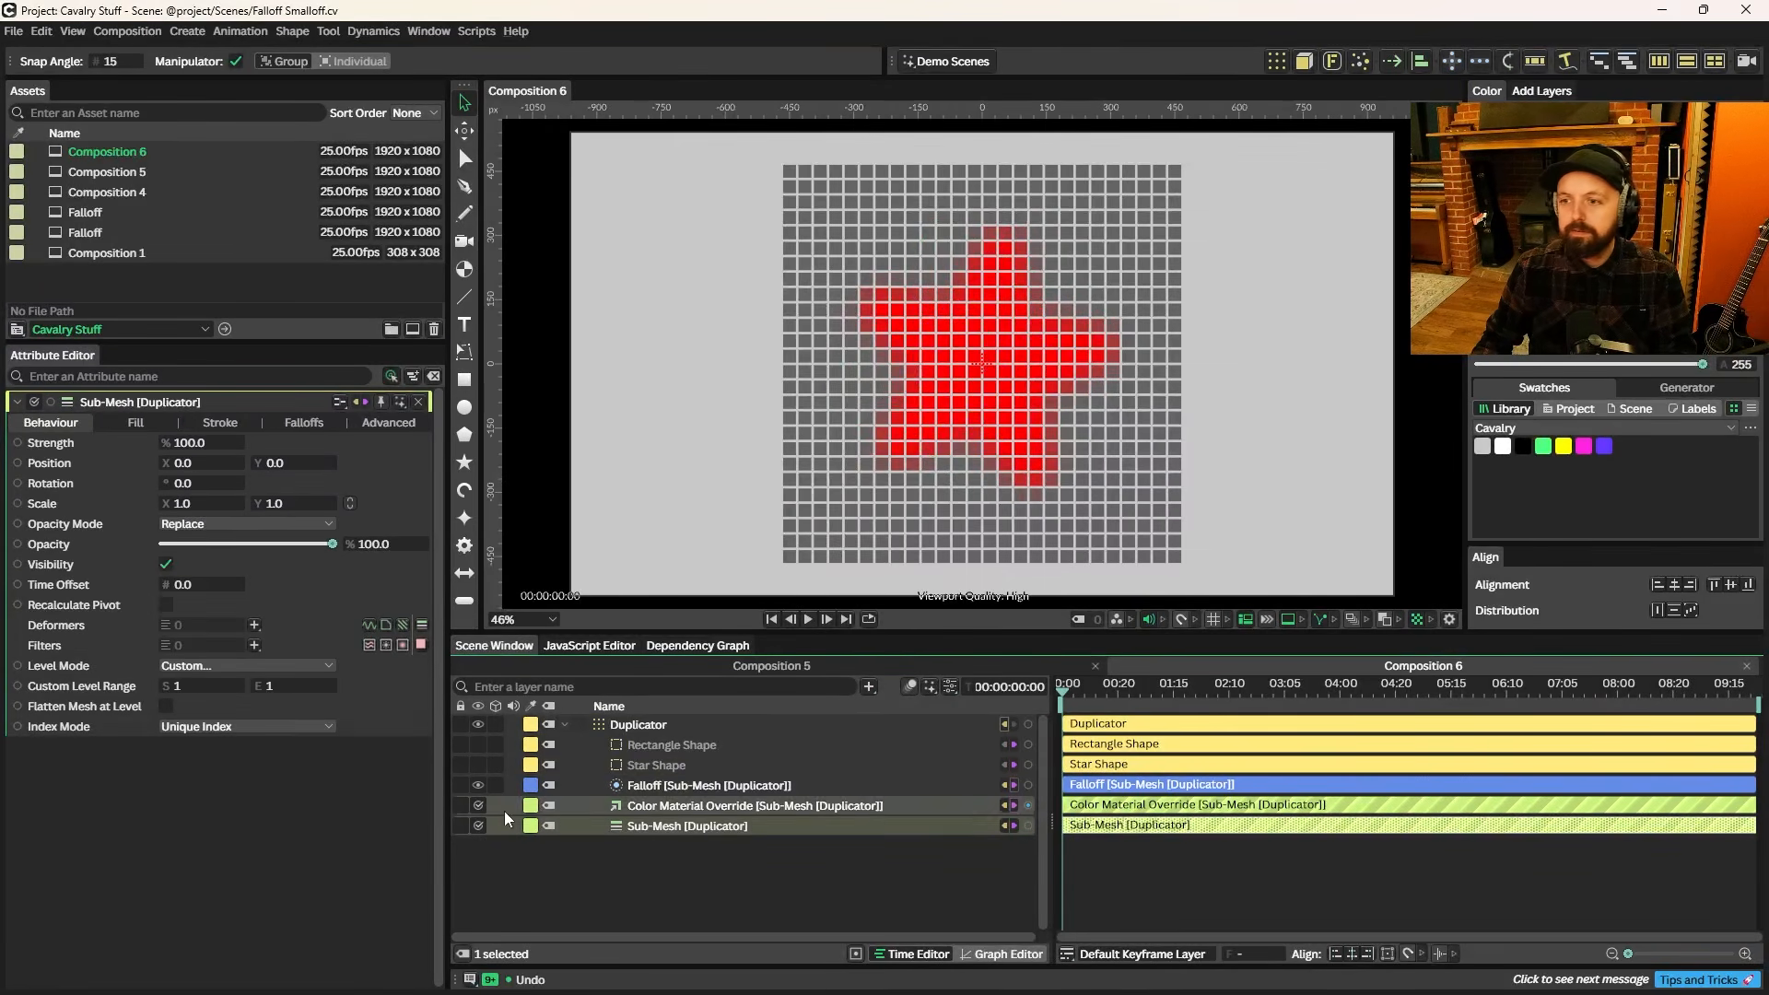
click(129, 422)
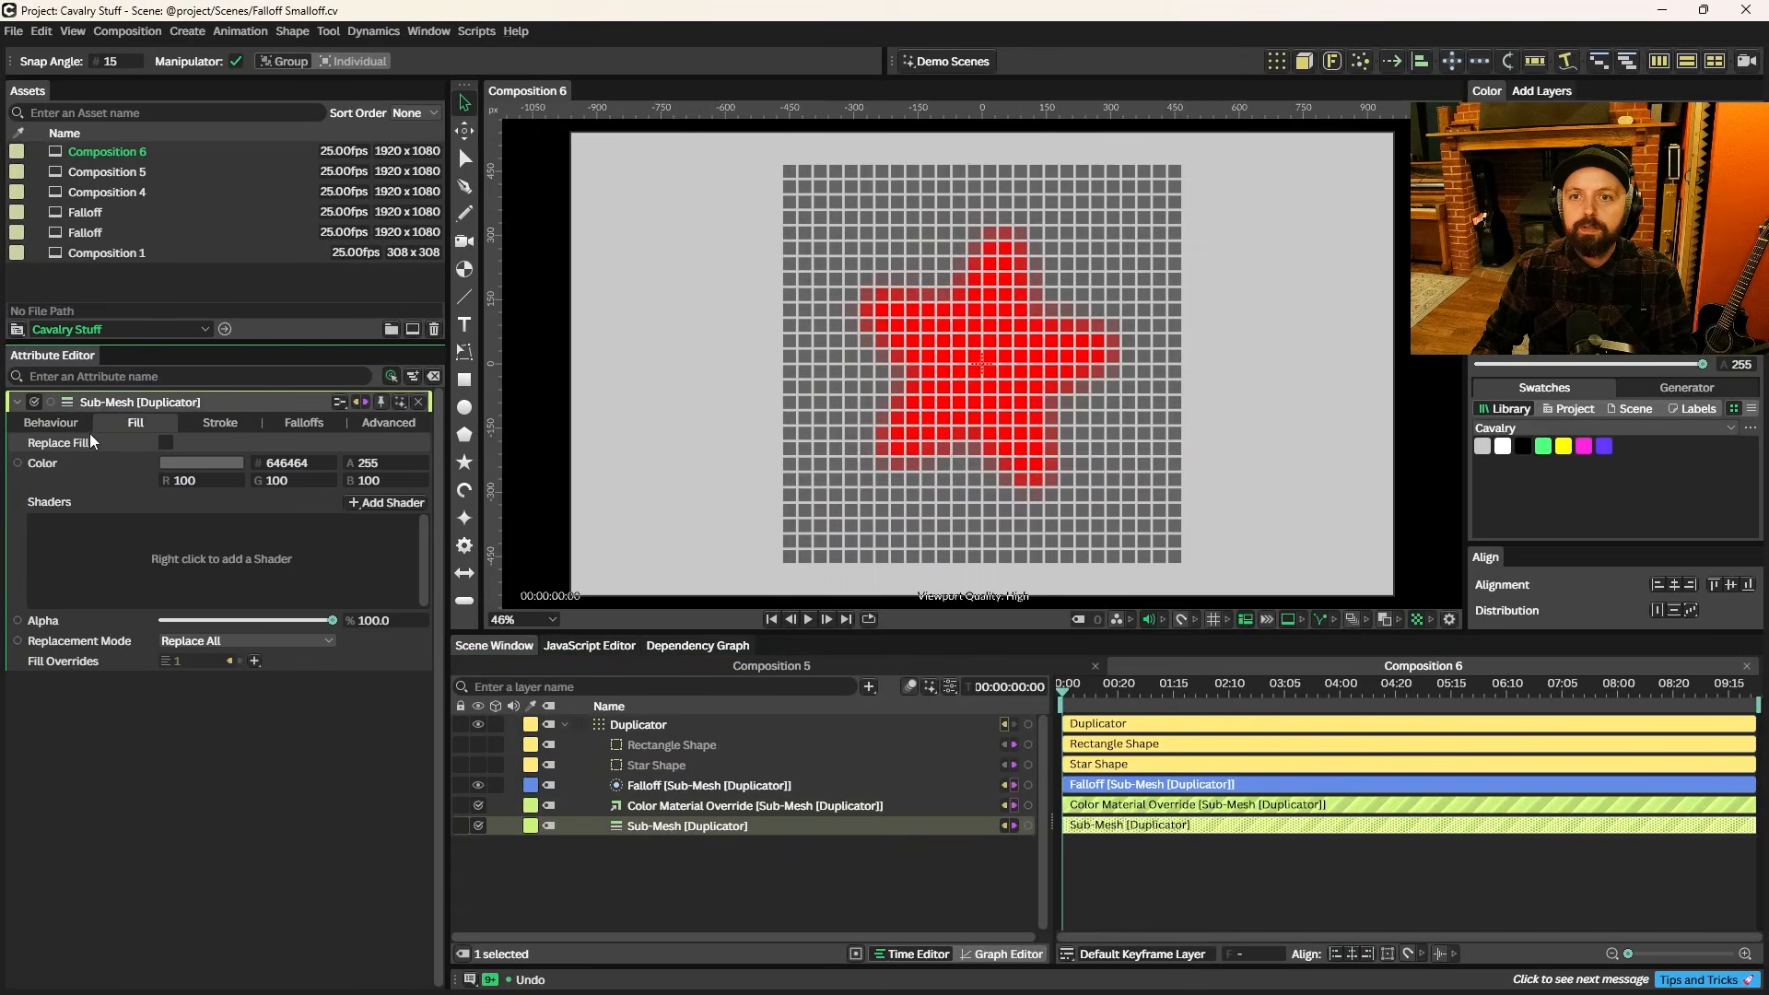
click(166, 442)
click(168, 463)
drag(226, 286, 682, 617)
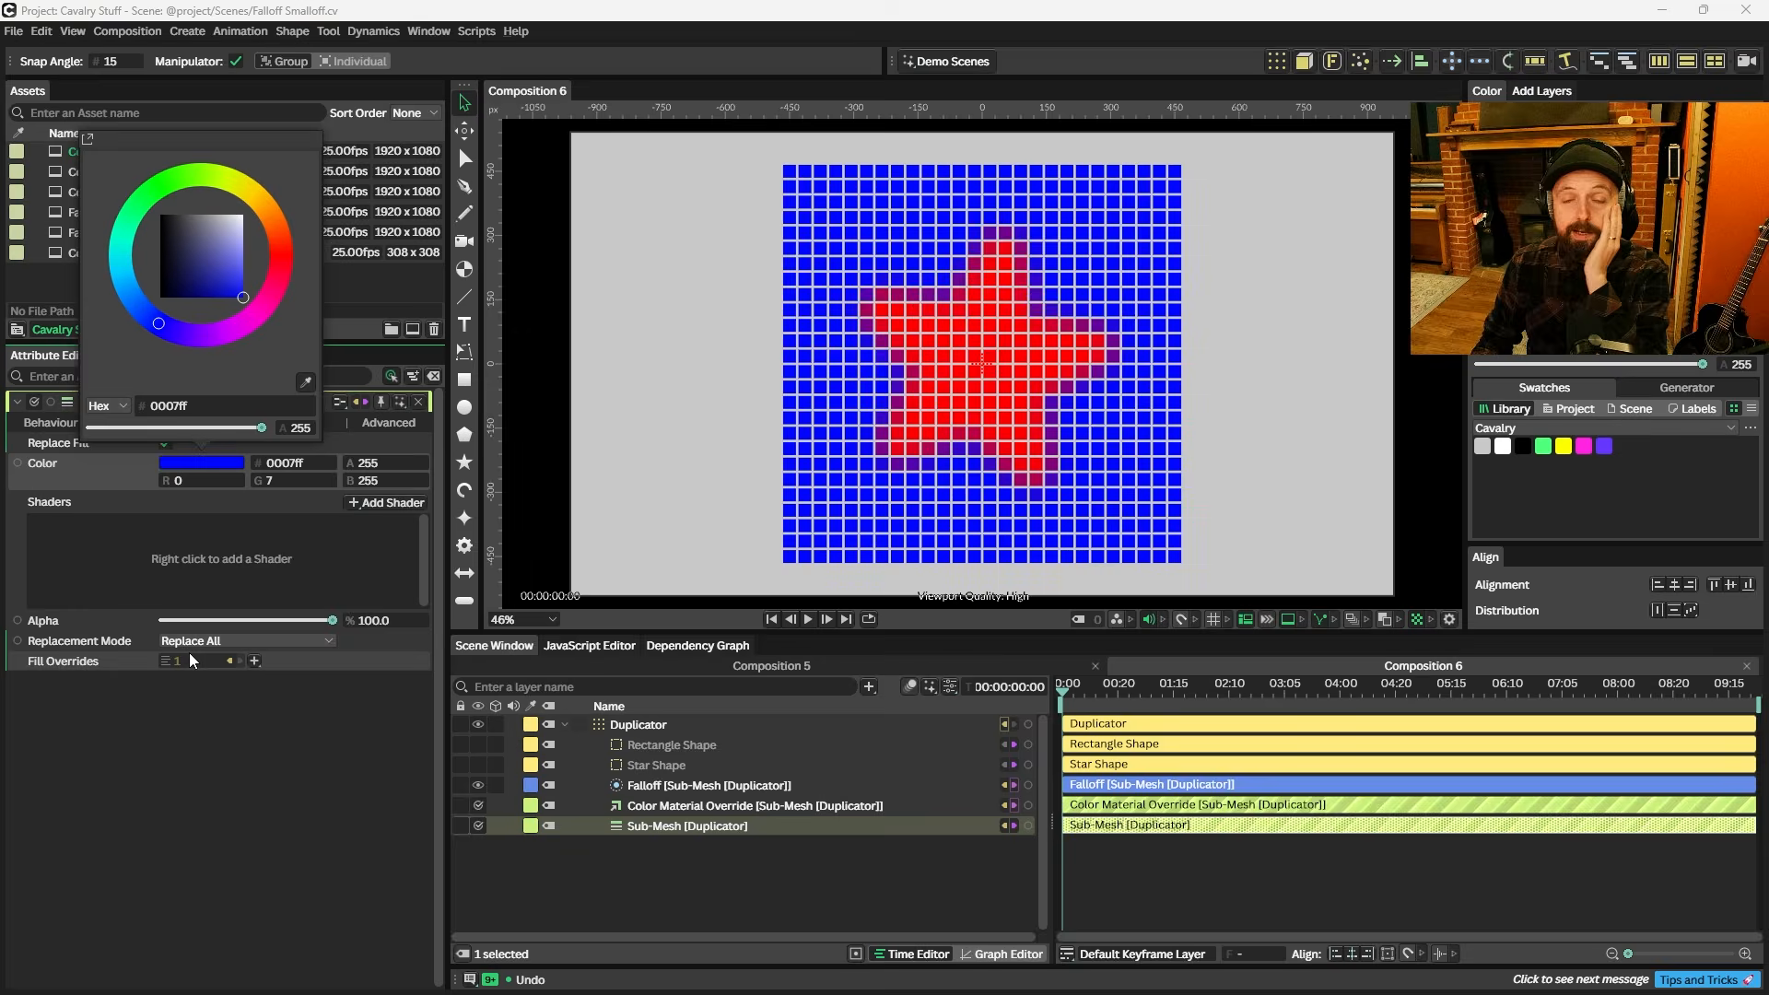
- Apply the bell-shaped preset curve to the Falloff Graph of the star-shaped falloff
click(679, 786)
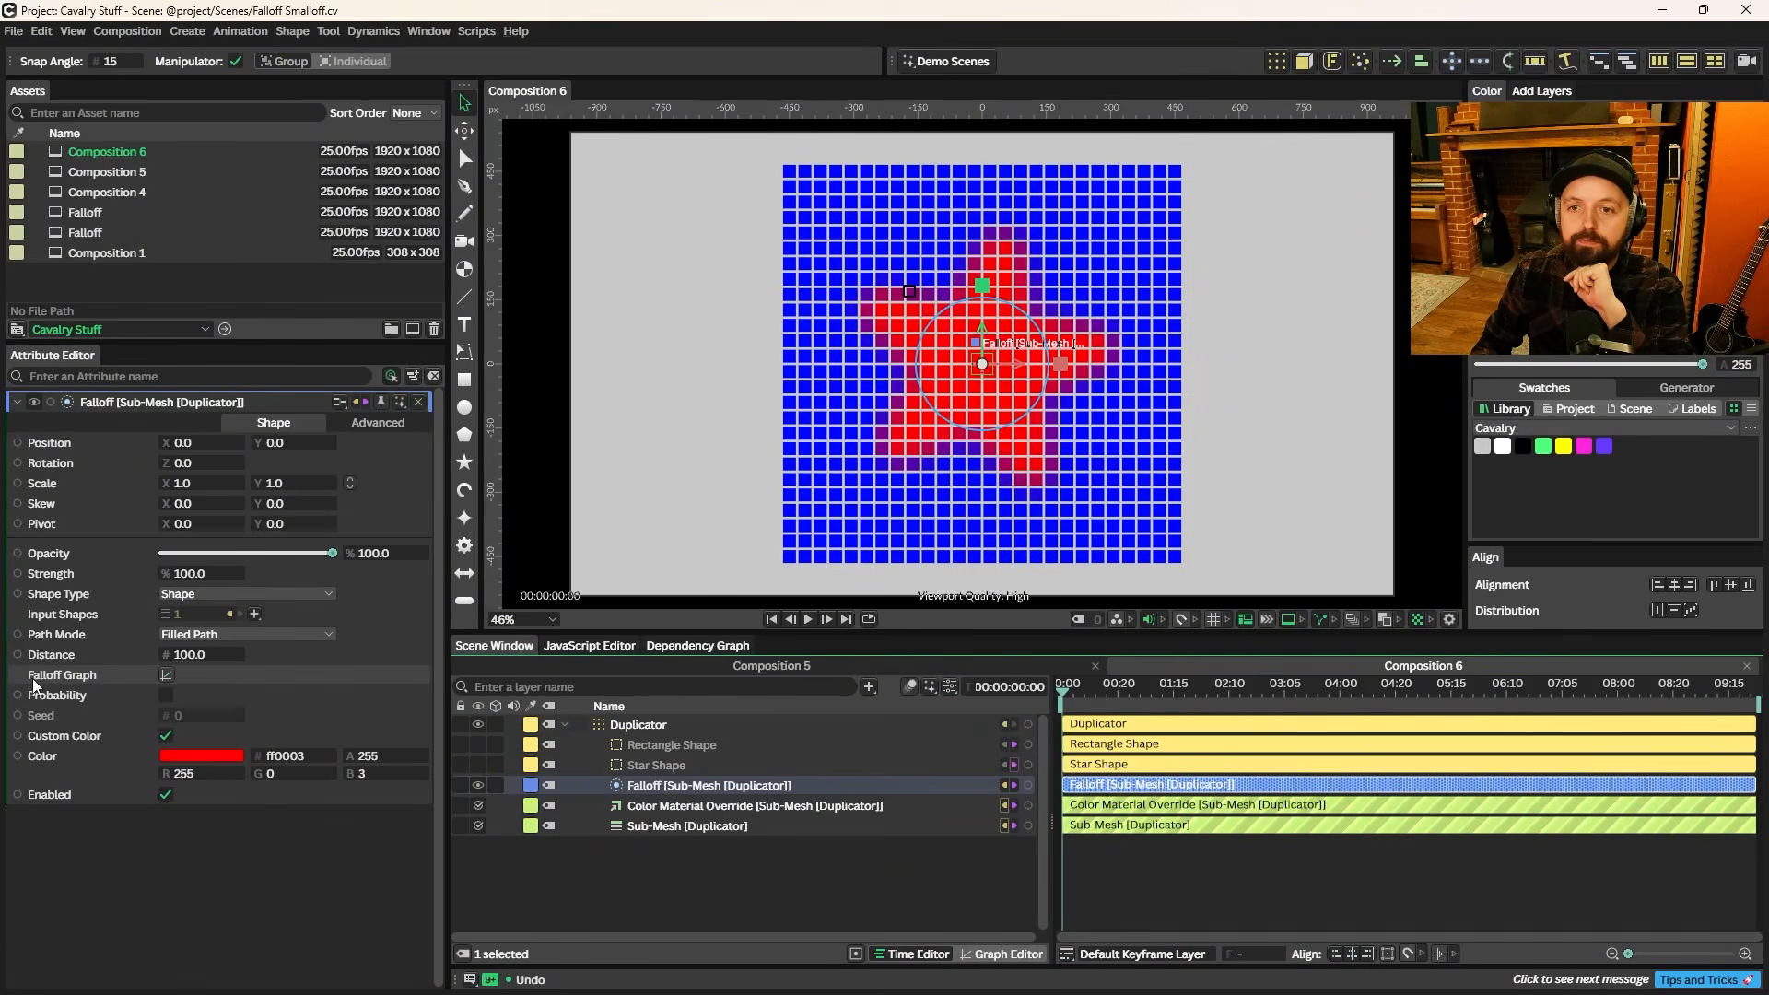
click(166, 675)
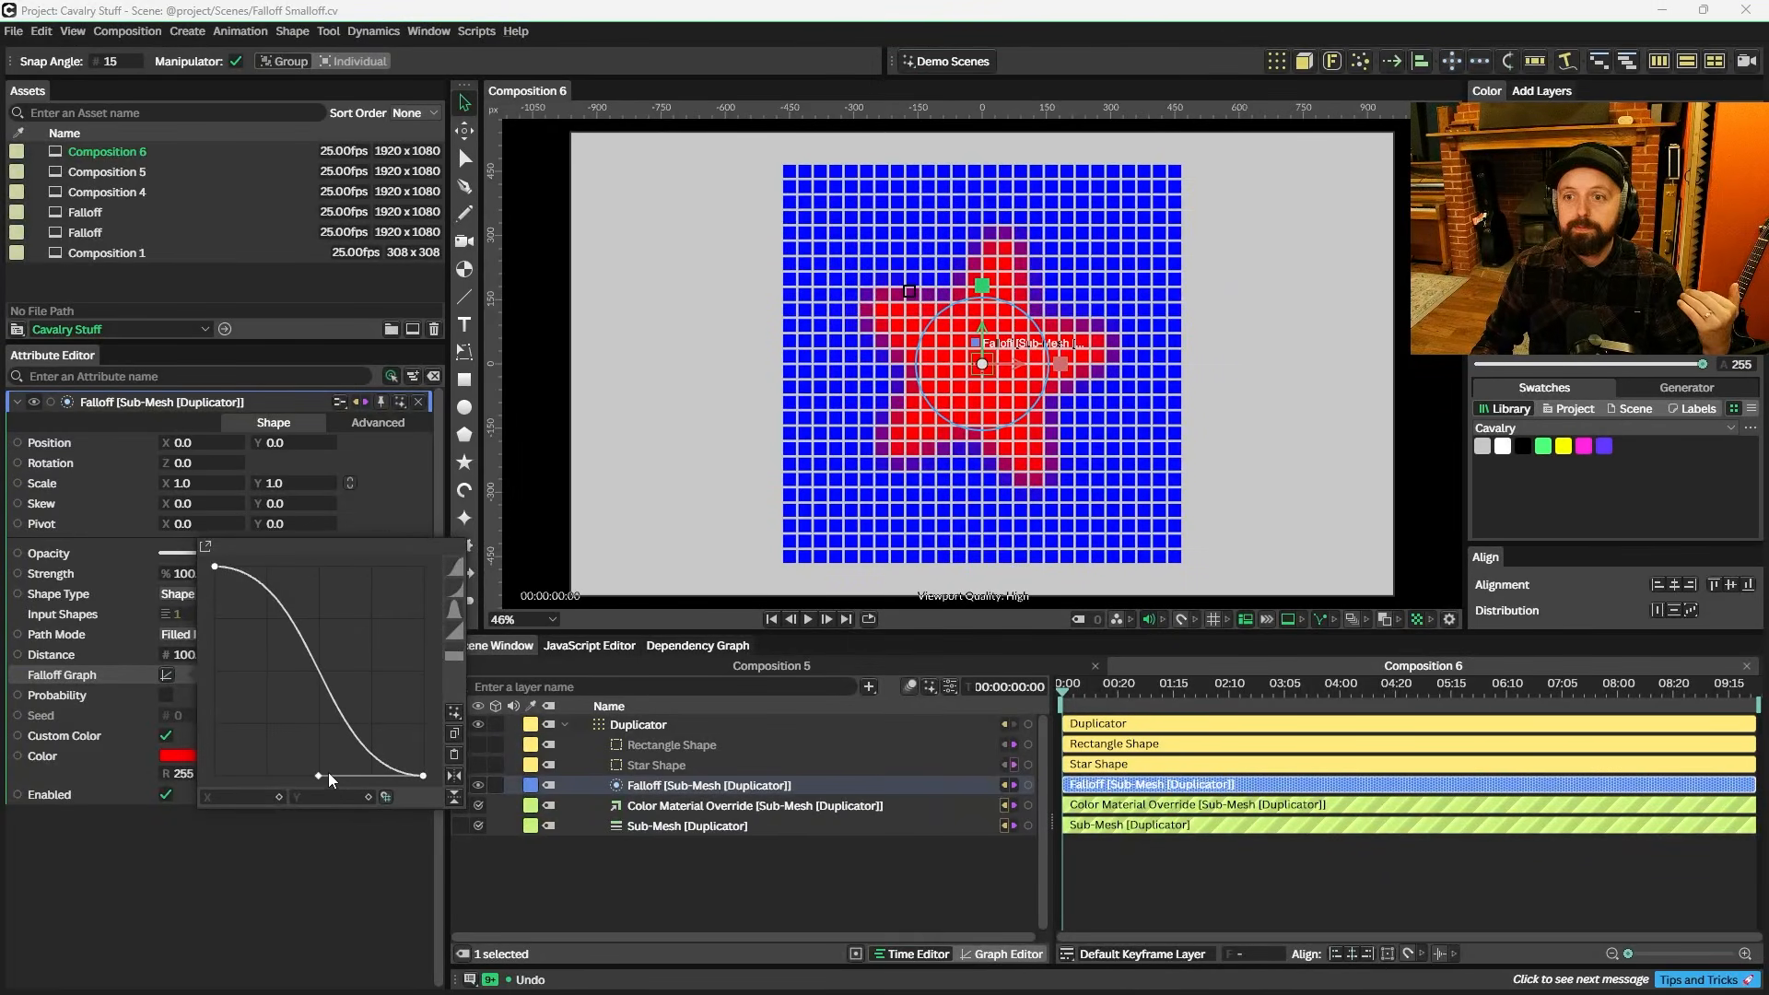
click(453, 612)
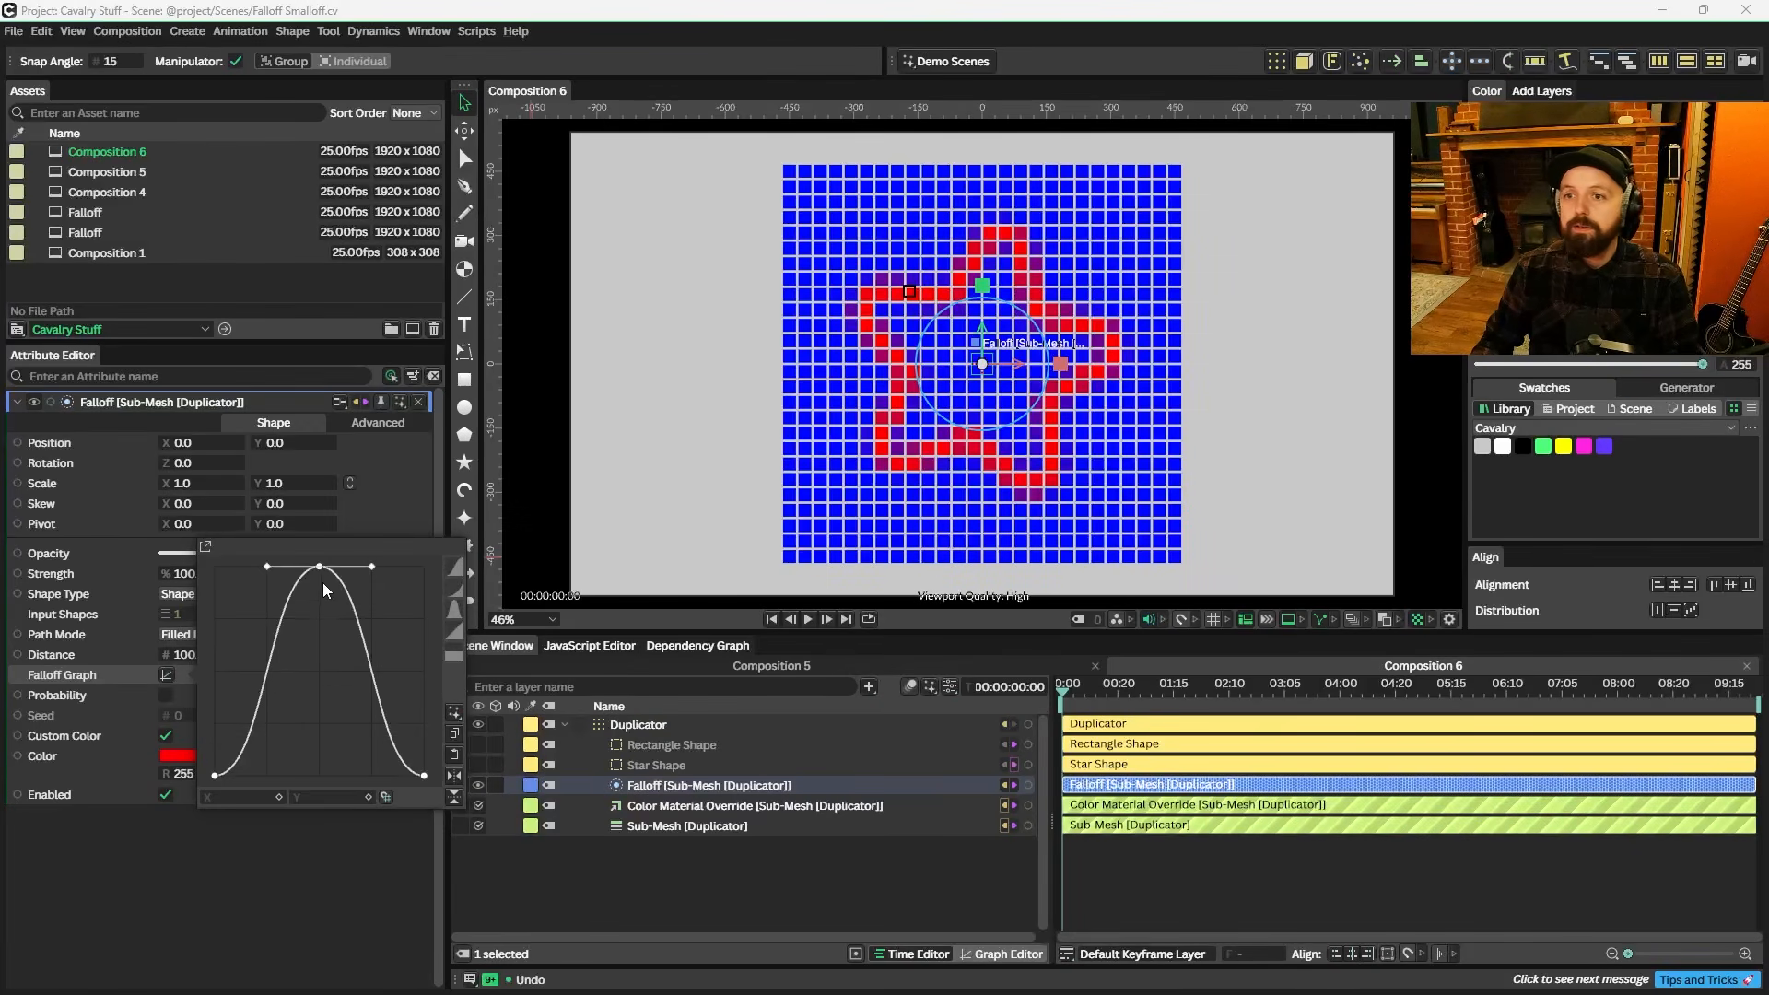
- Add a curve point on each side of the Falloff Graph's peak and reshape the curve by moving the peak and both new points
click(267, 676)
click(373, 672)
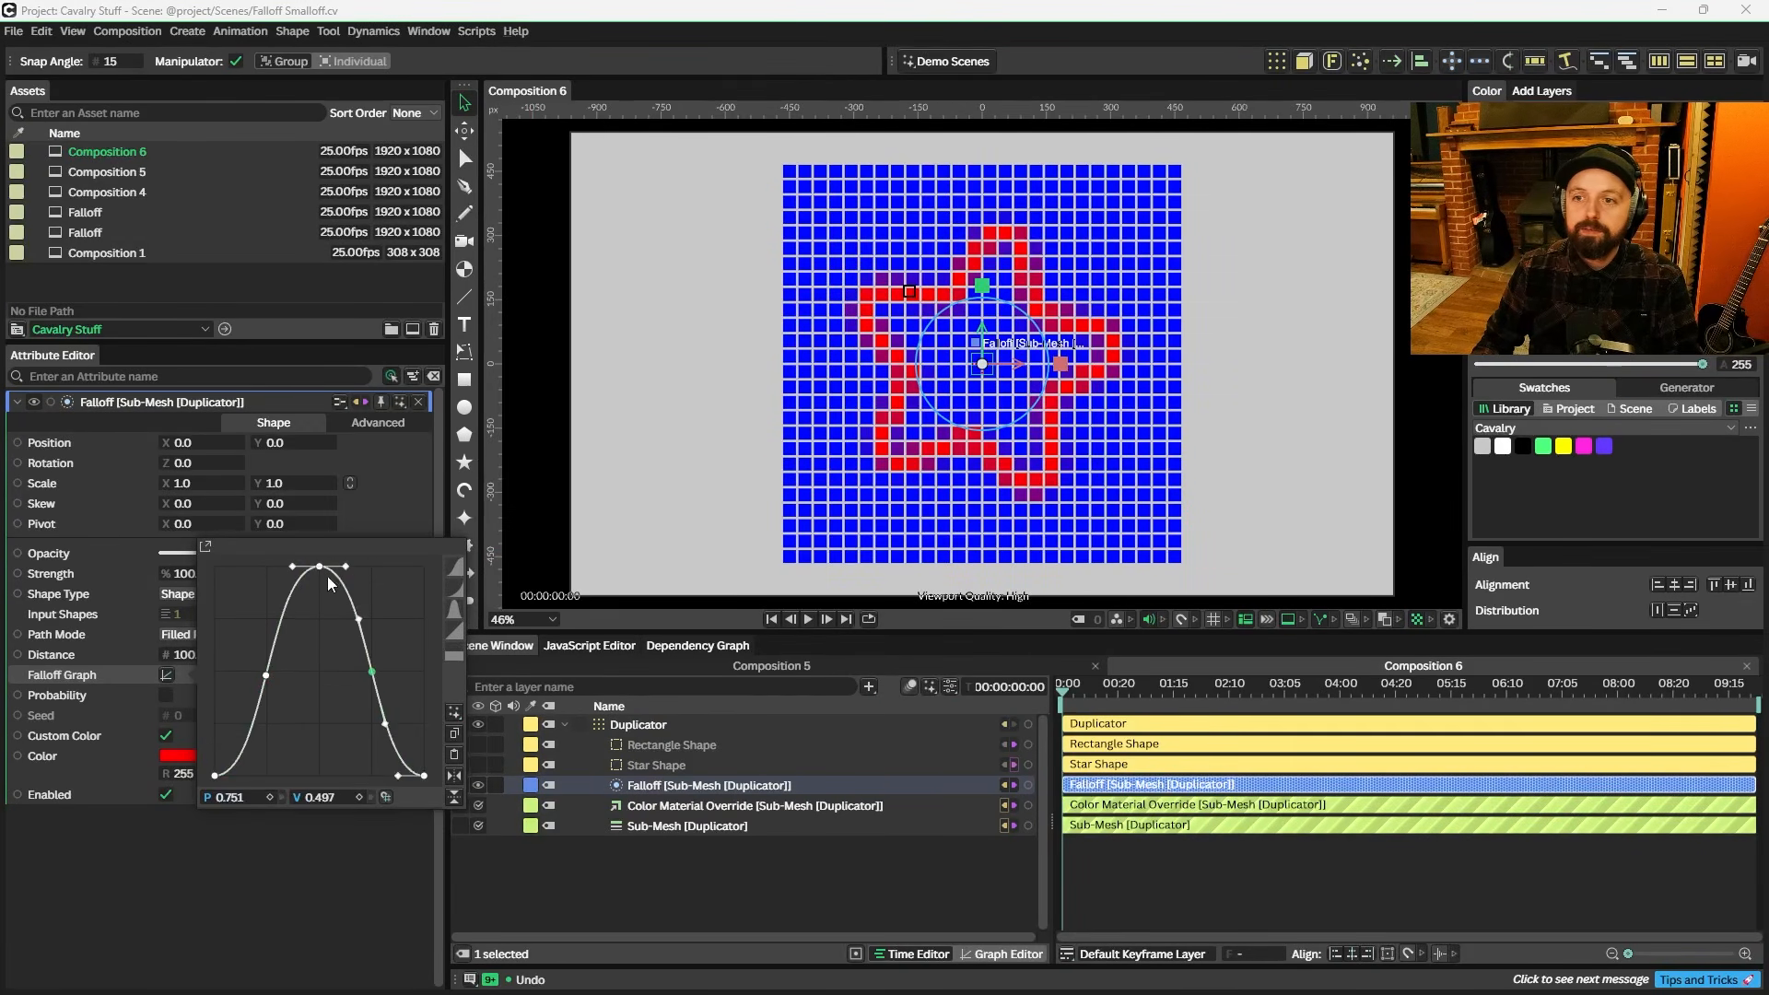
mouse_move(320, 568)
mouse_down()
mouse_move(318, 638)
mouse_move(317, 564)
mouse_up()
drag(371, 669, 416, 564)
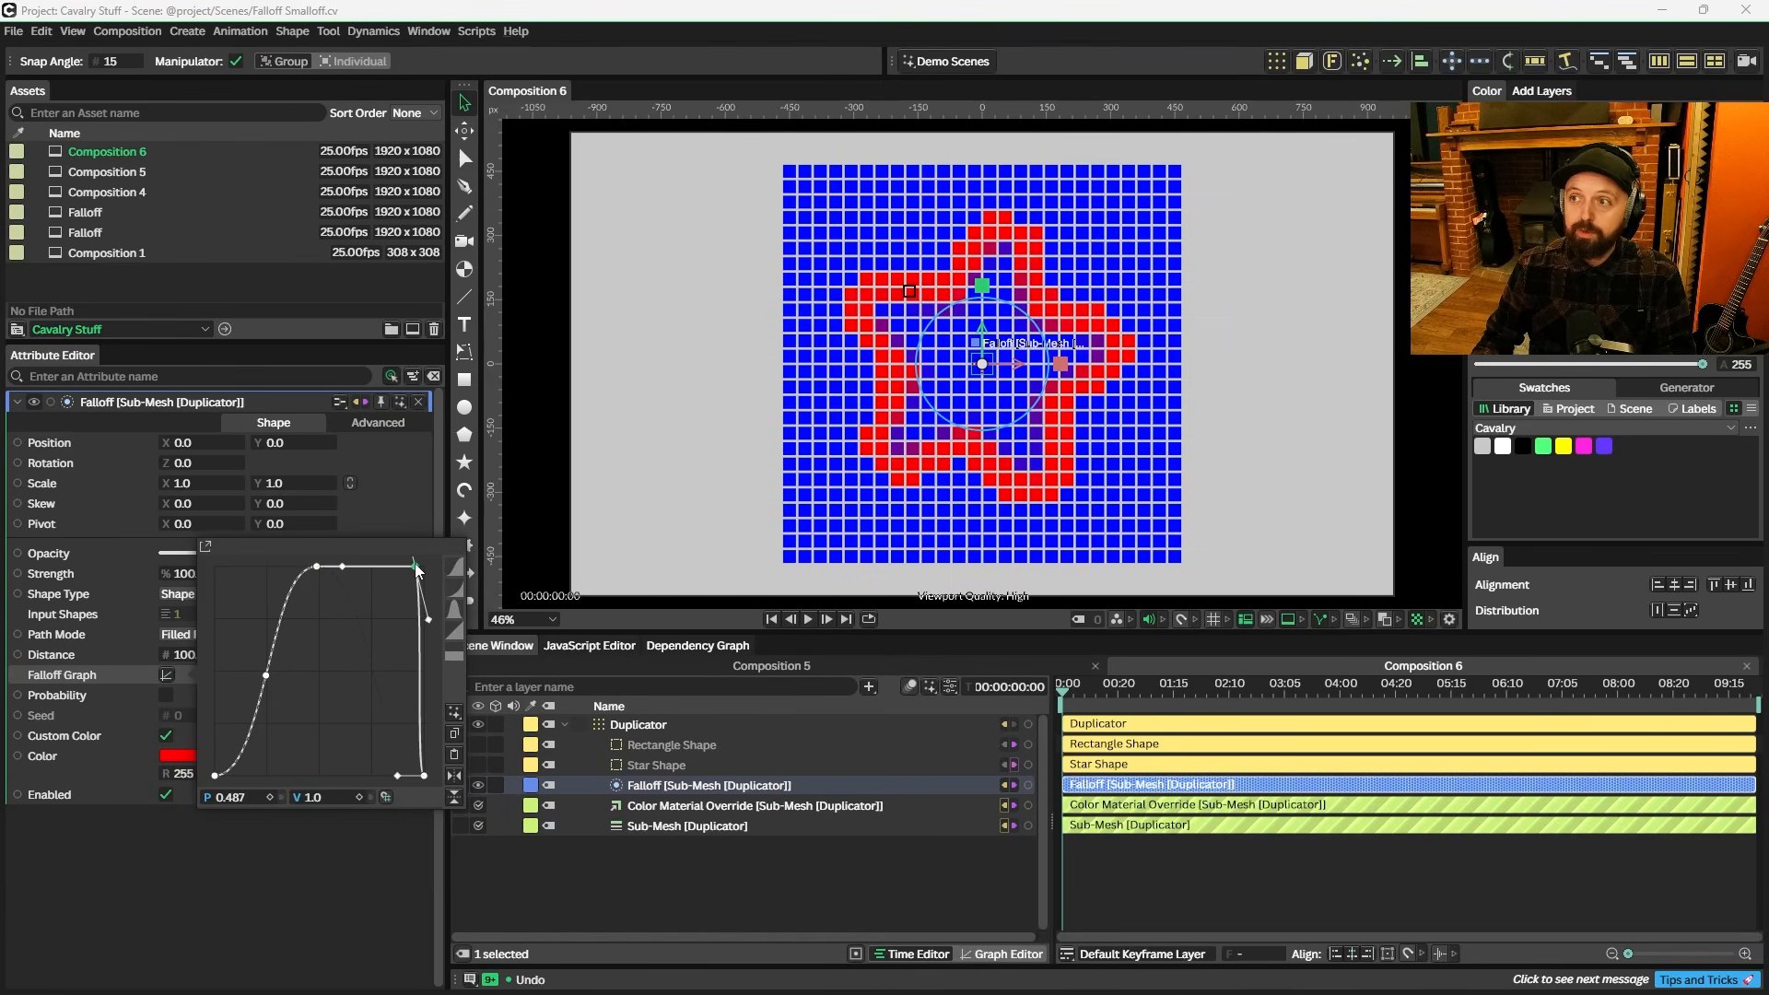
mouse_move(267, 675)
mouse_down()
mouse_move(300, 706)
mouse_move(267, 664)
mouse_up()
drag(313, 559, 365, 624)
drag(268, 667, 286, 704)
key(space)
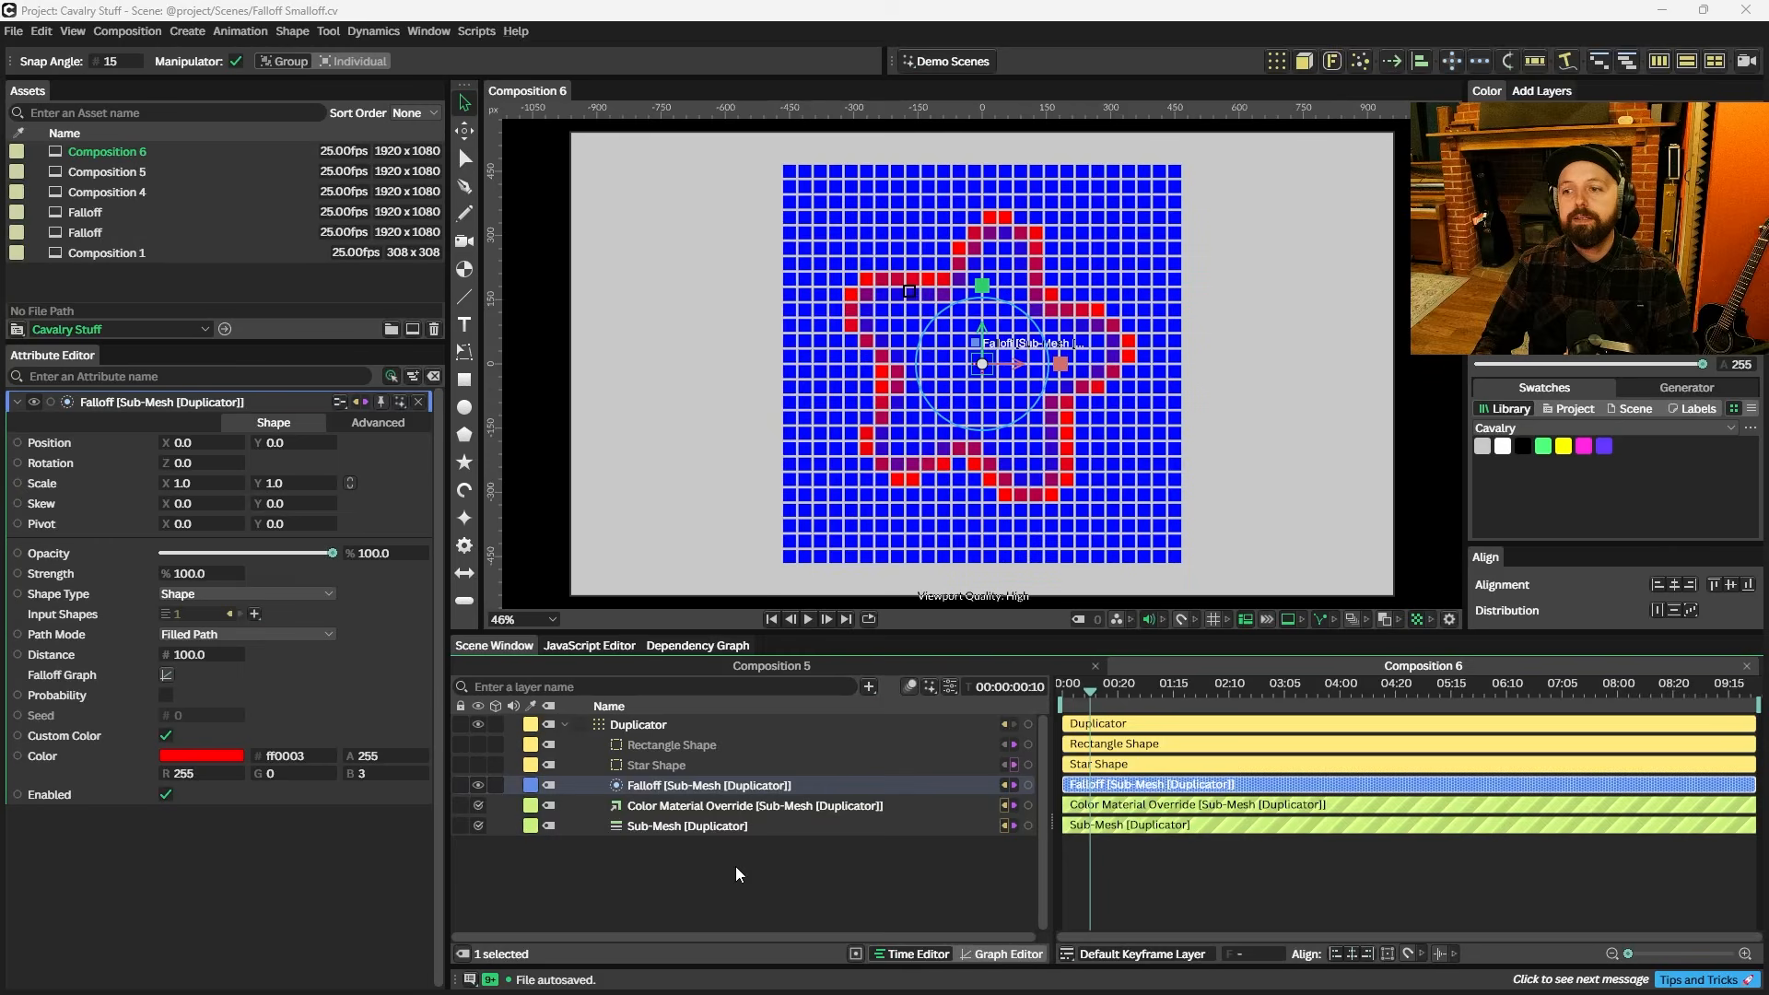
- Check which falloffs are assigned to the Sub-Mesh and to the Color Material Override
click(684, 824)
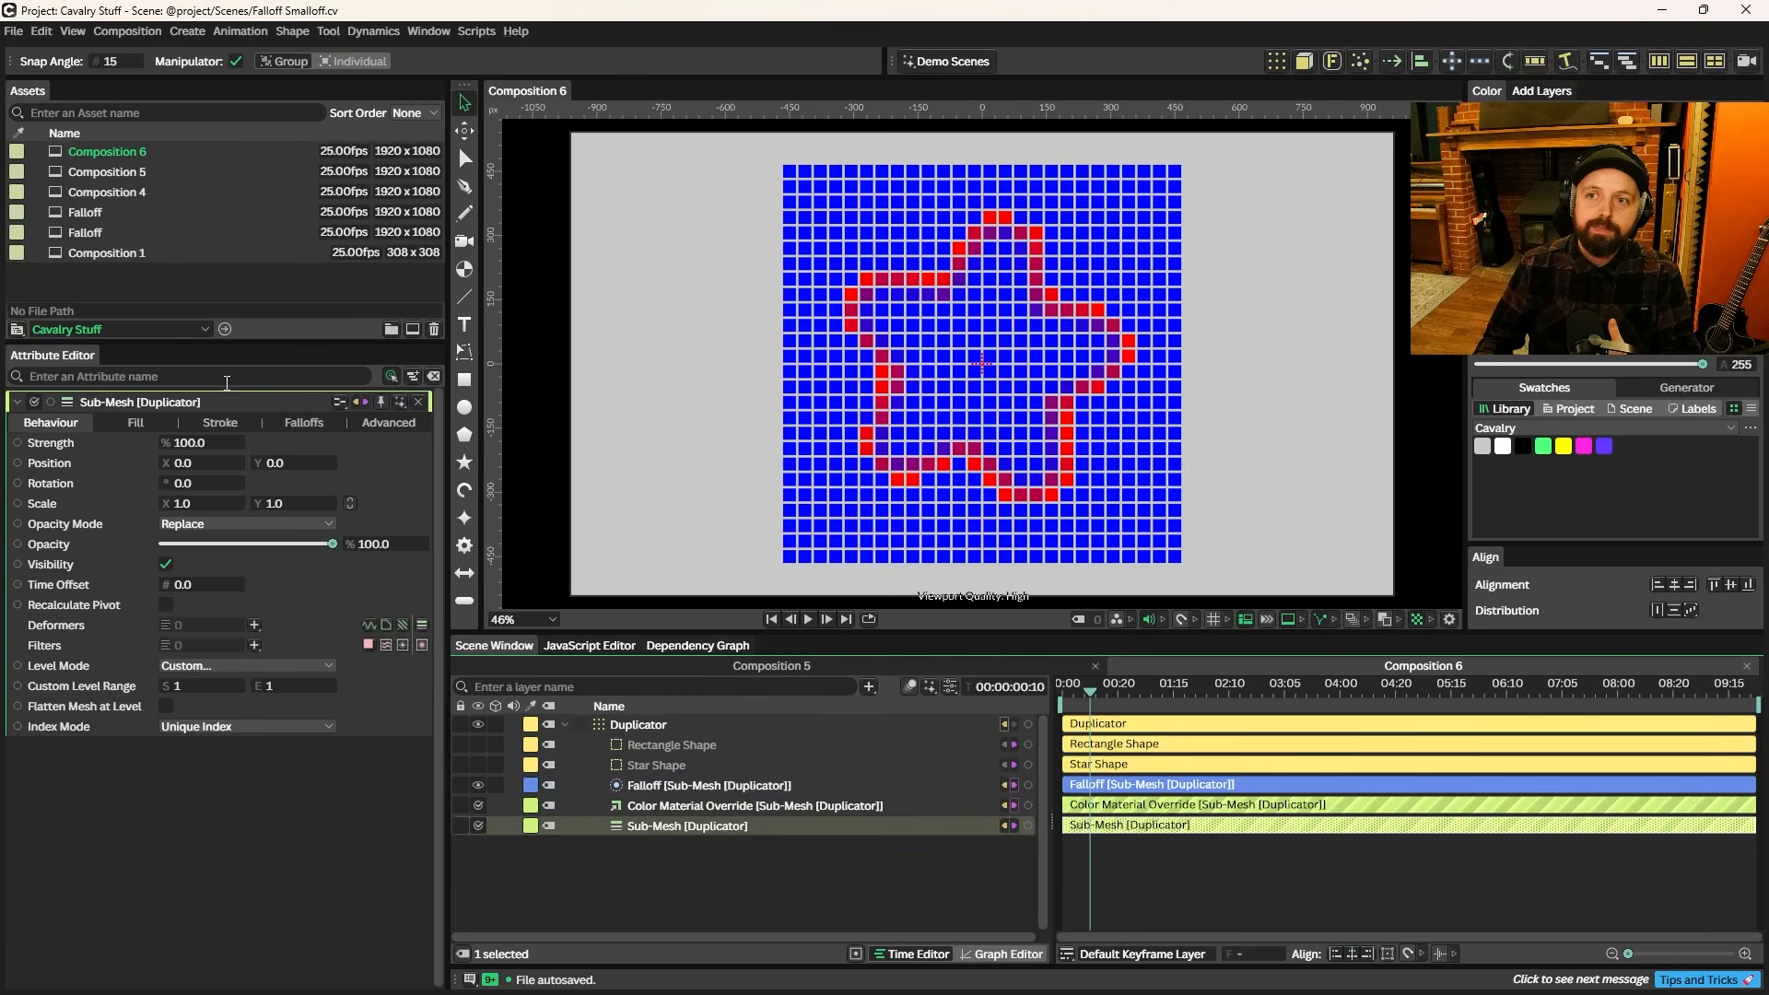
click(304, 422)
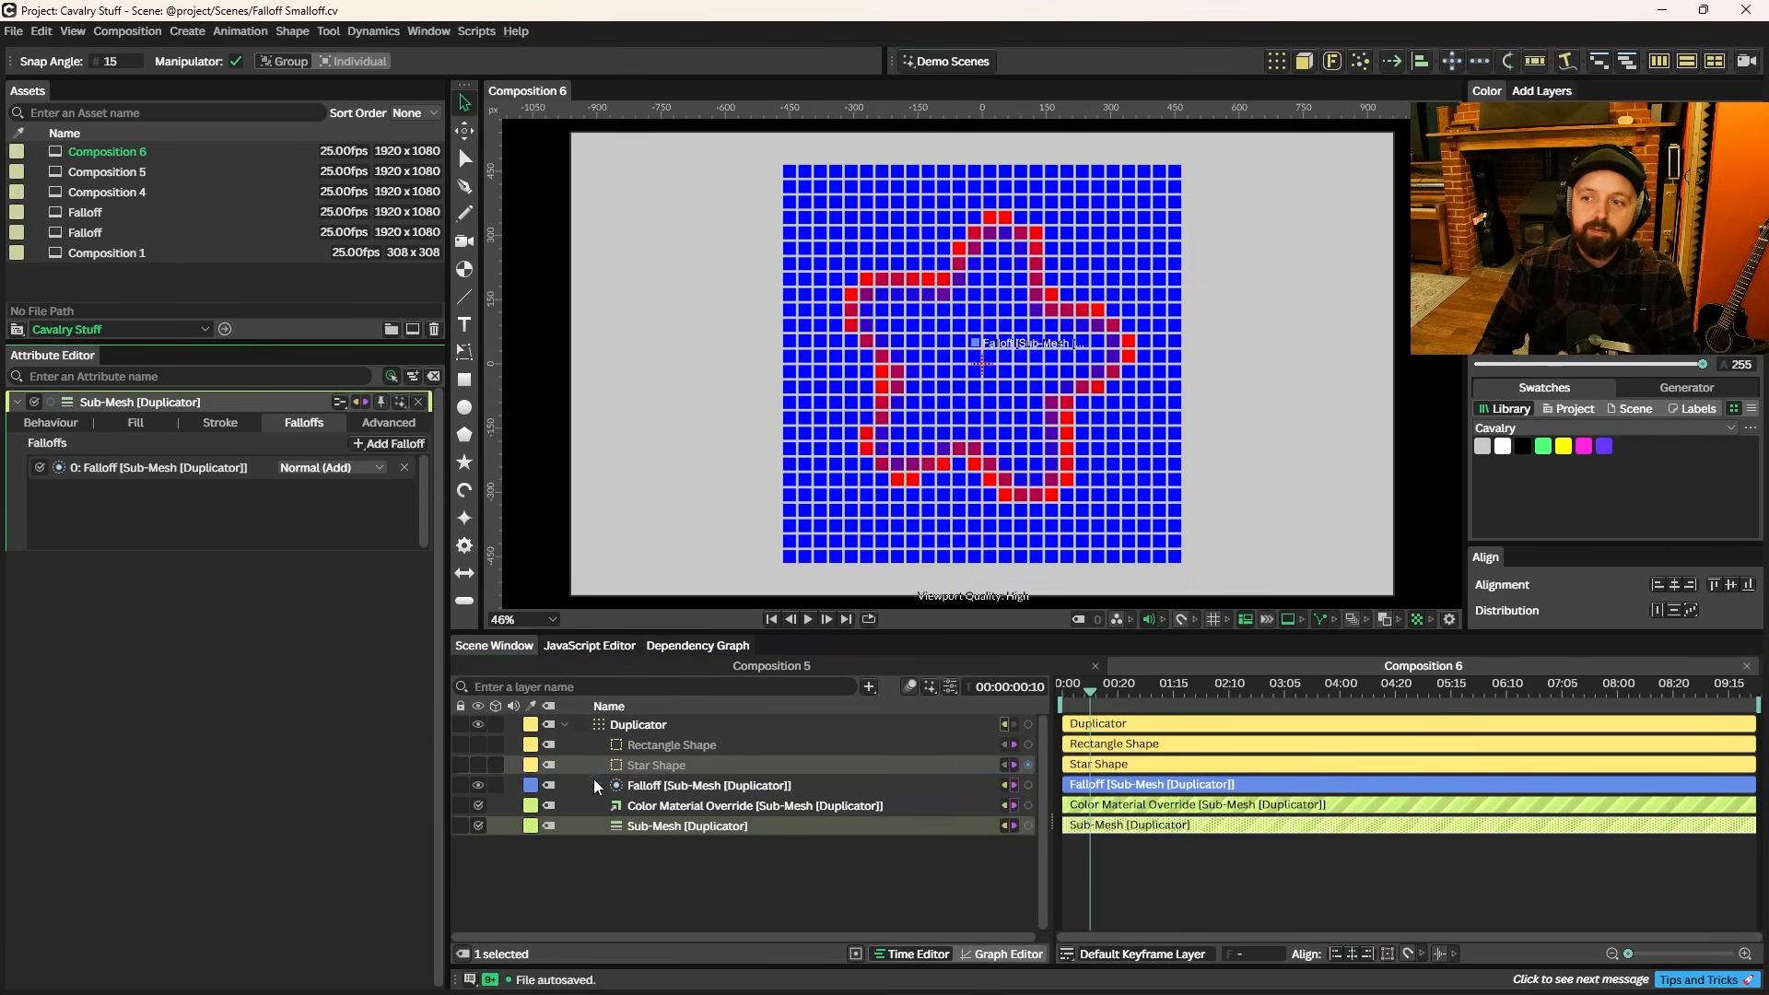
click(663, 806)
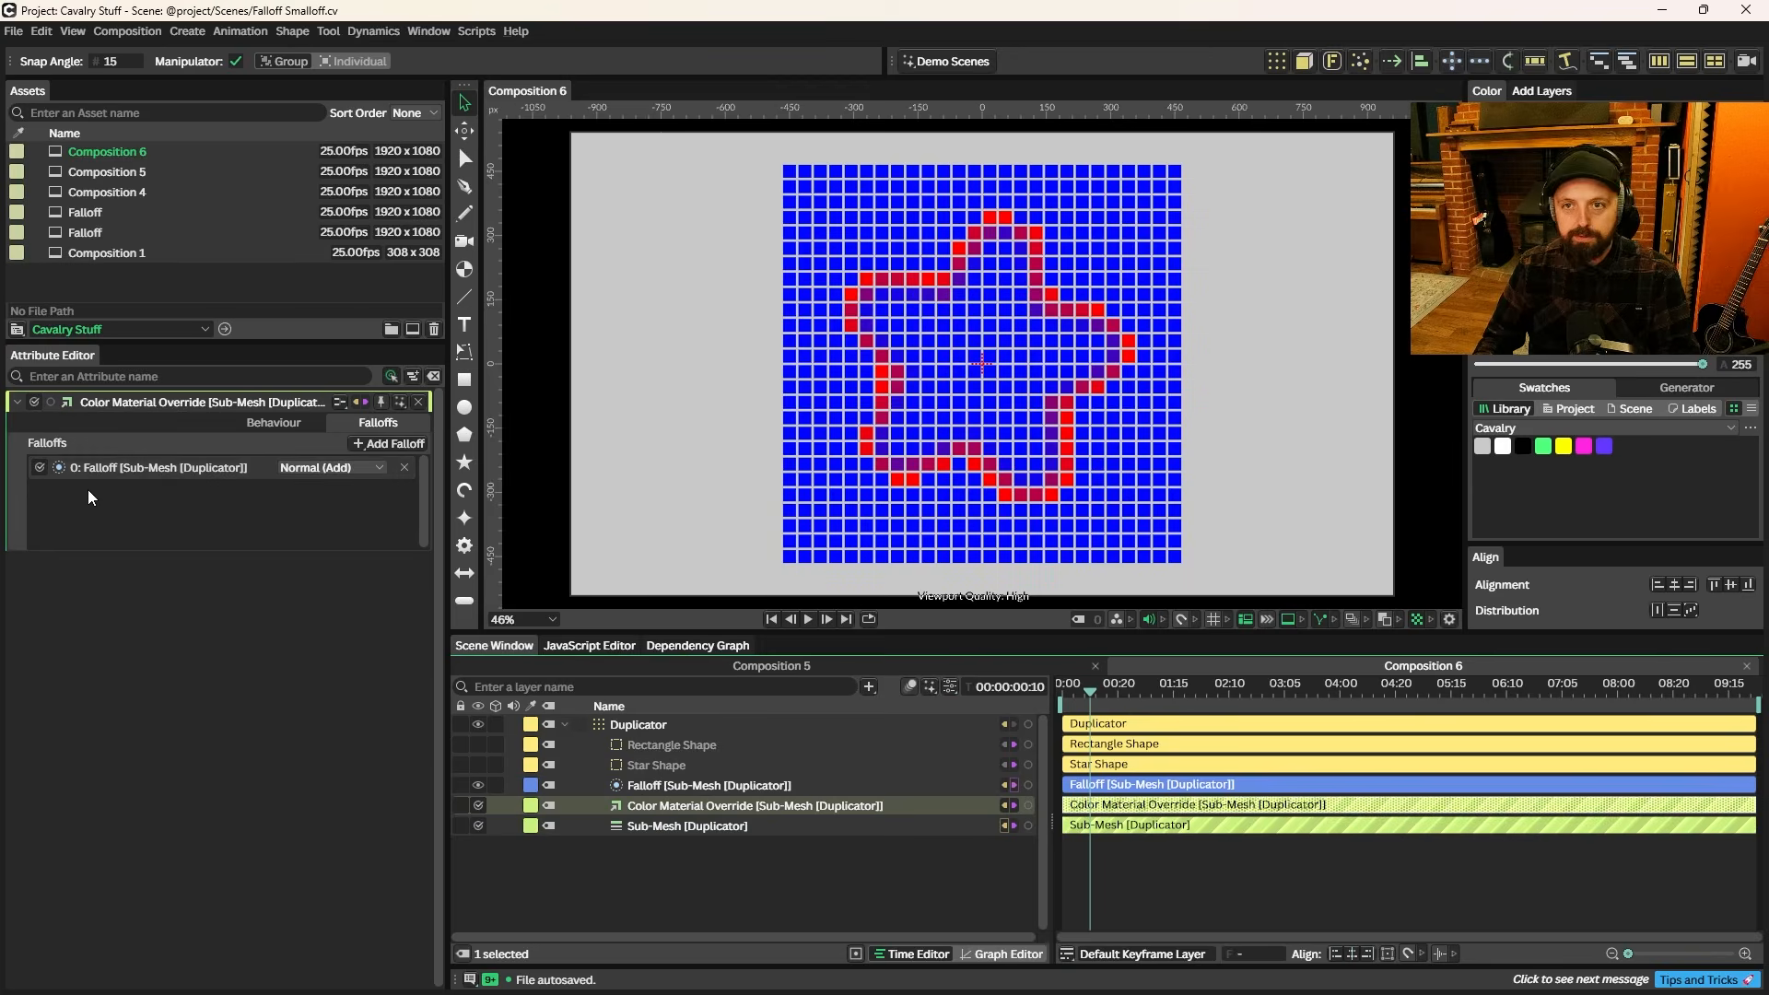